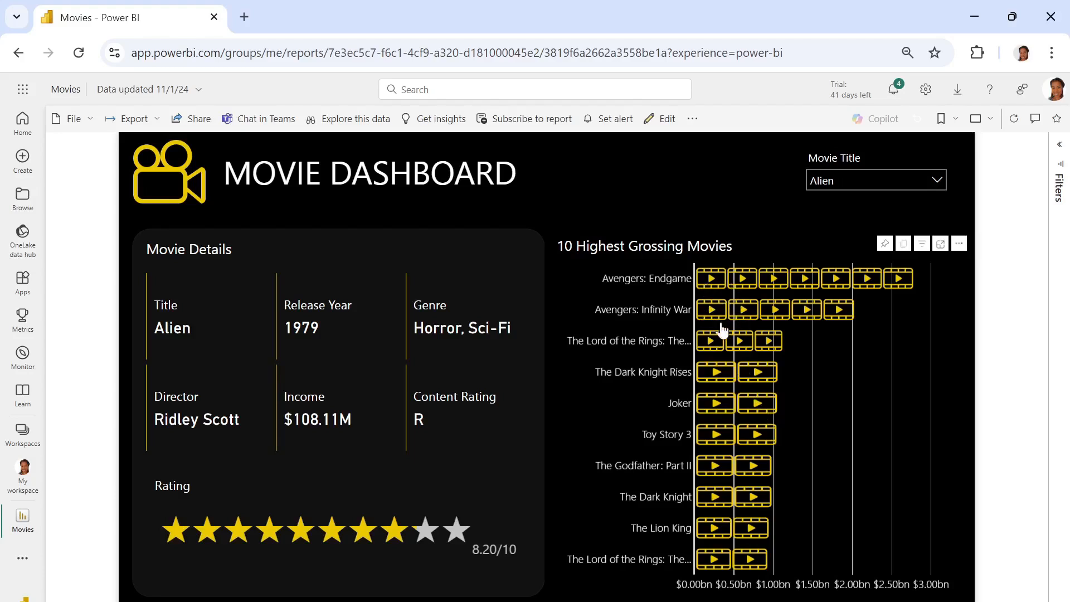
# - Import Sheet1 from the Movie.xlsx Excel workbook and load it with Transform Data
pyautogui.moveTo(729, 466)
pyautogui.moveTo(321, 542)
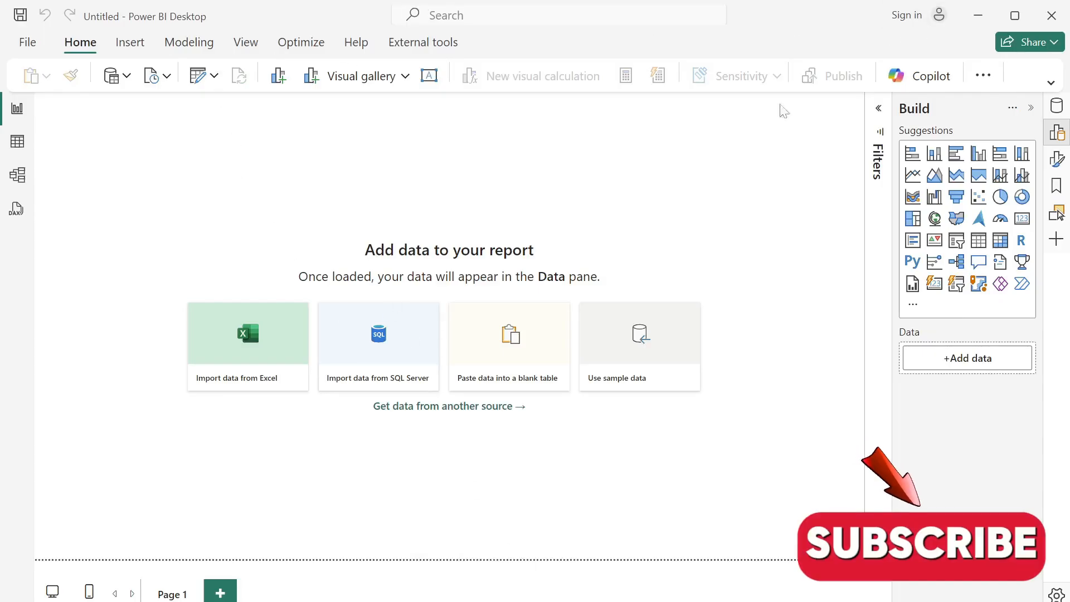
pyautogui.click(1051, 82)
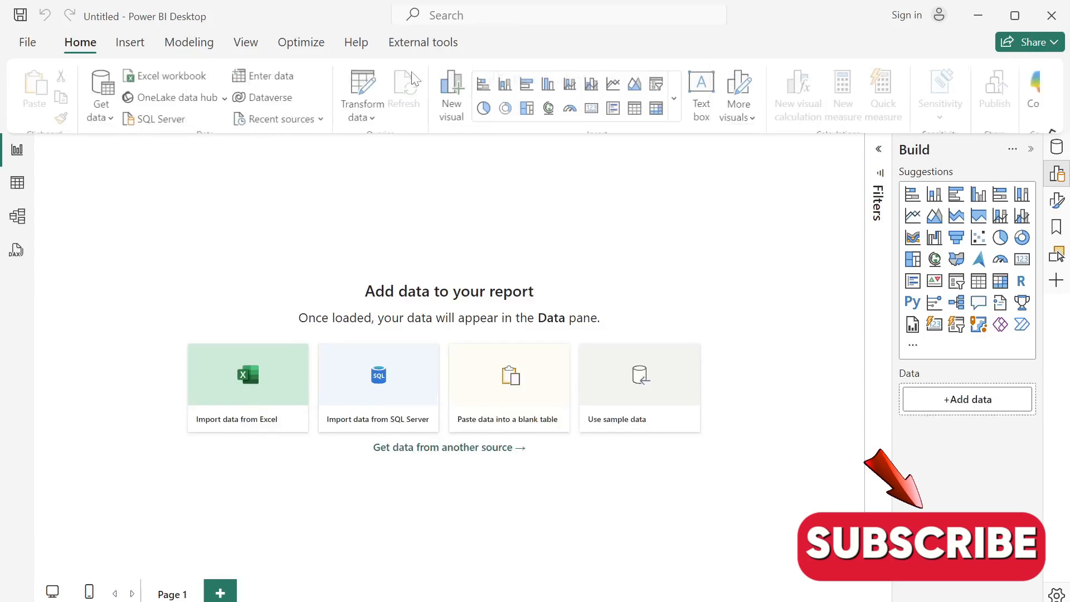
pyautogui.click(110, 119)
pyautogui.click(167, 171)
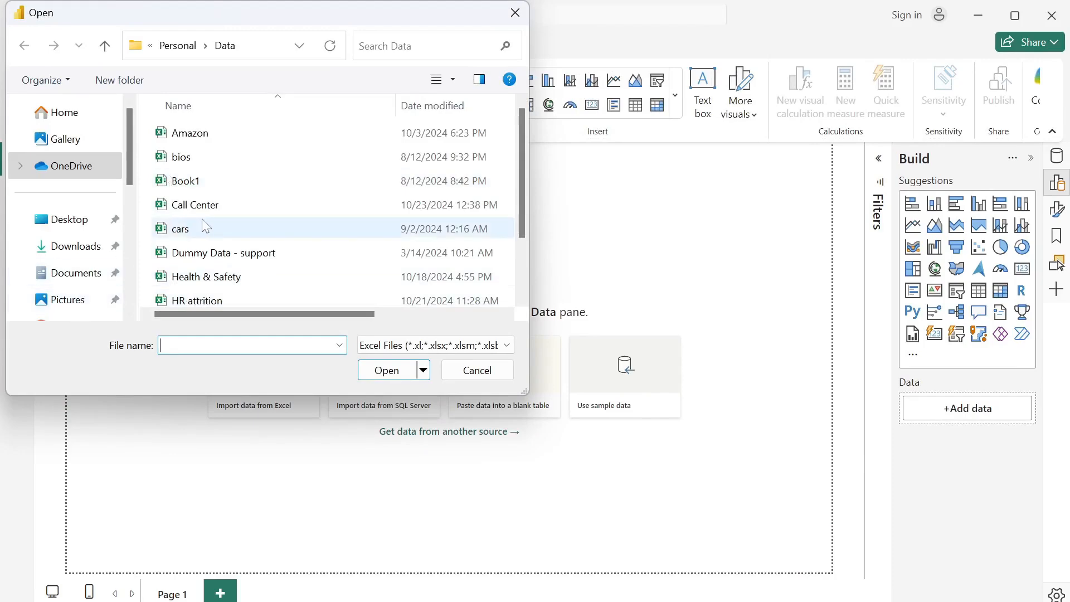
pyautogui.scroll(-1, 206, 226)
pyautogui.click(190, 274)
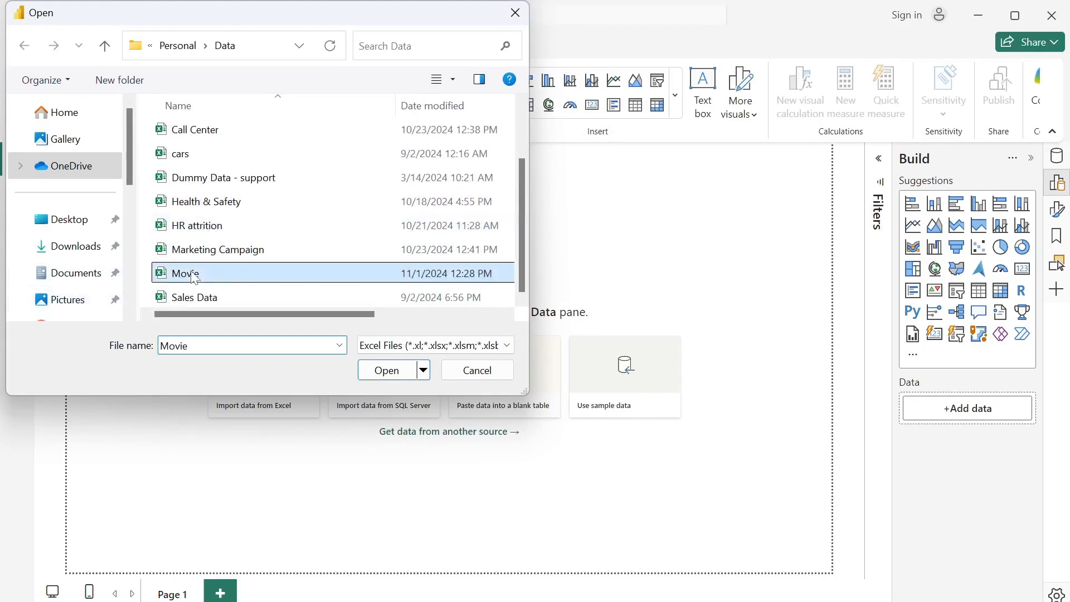
pyautogui.click(398, 372)
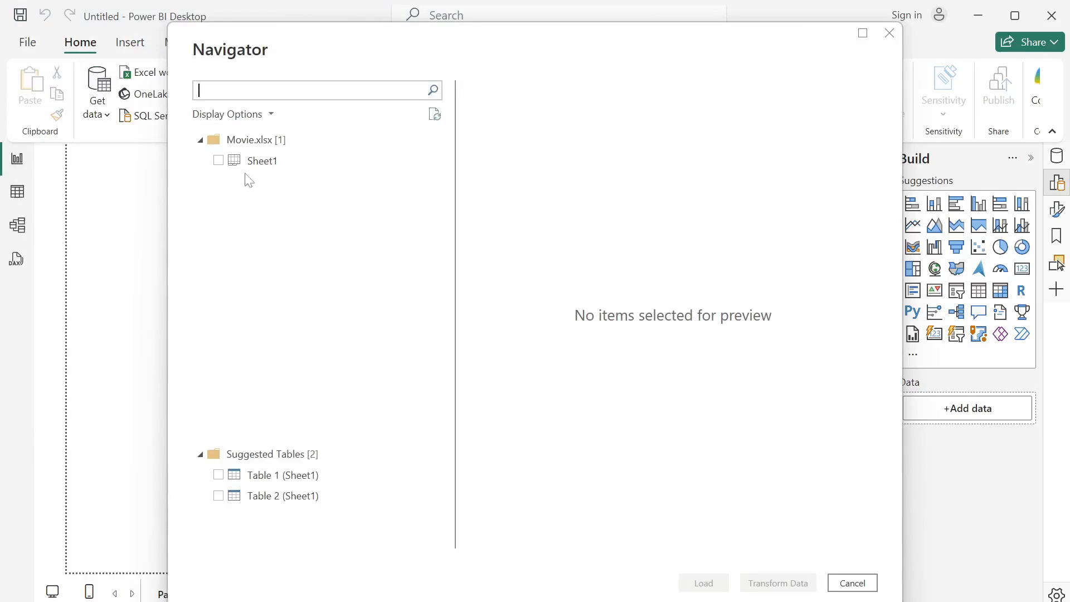
pyautogui.click(219, 161)
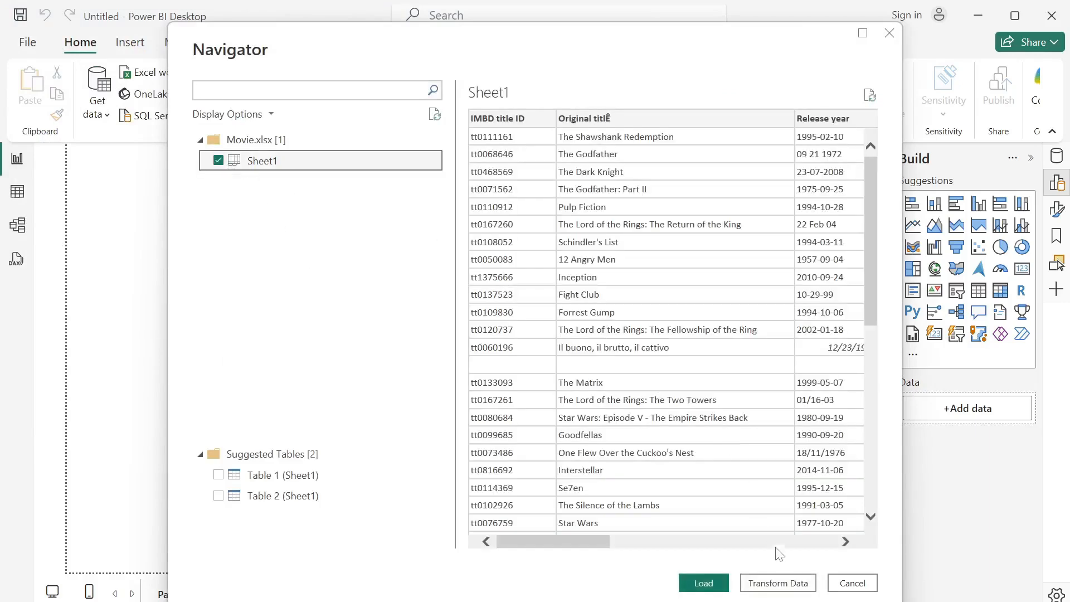
pyautogui.click(779, 583)
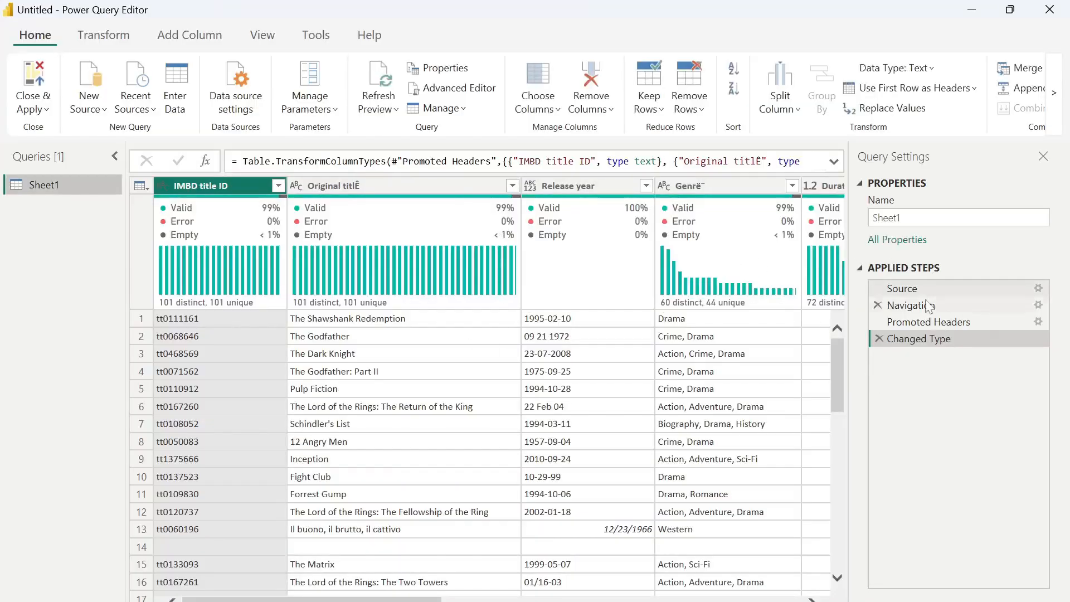
# - Delete the Changed Type applied step and scroll through the untyped movie data
pyautogui.moveTo(923, 305); pyautogui.dragTo(942, 323)
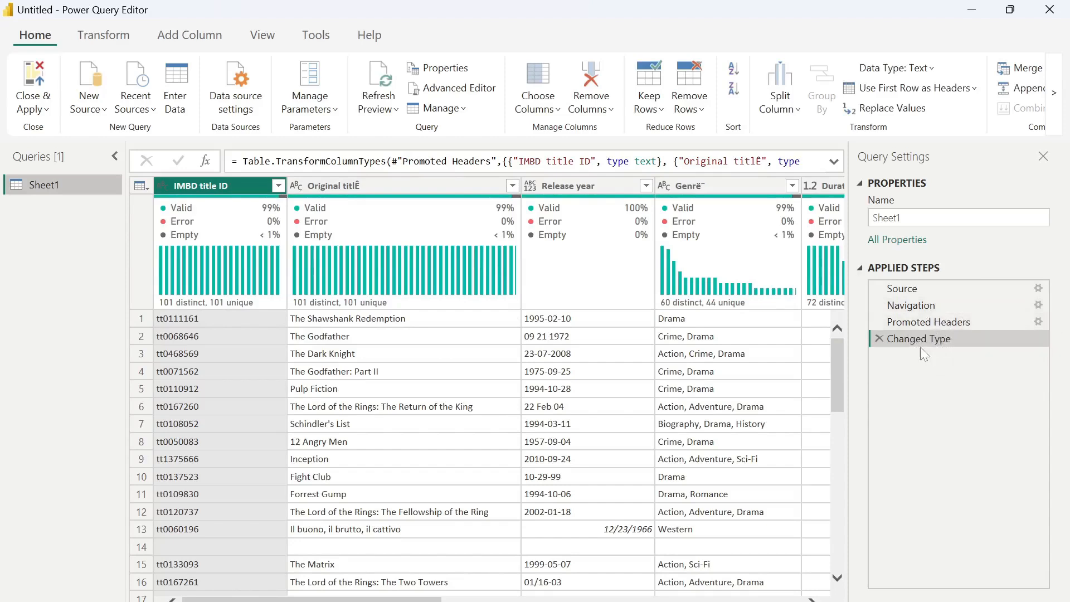
pyautogui.click(880, 338)
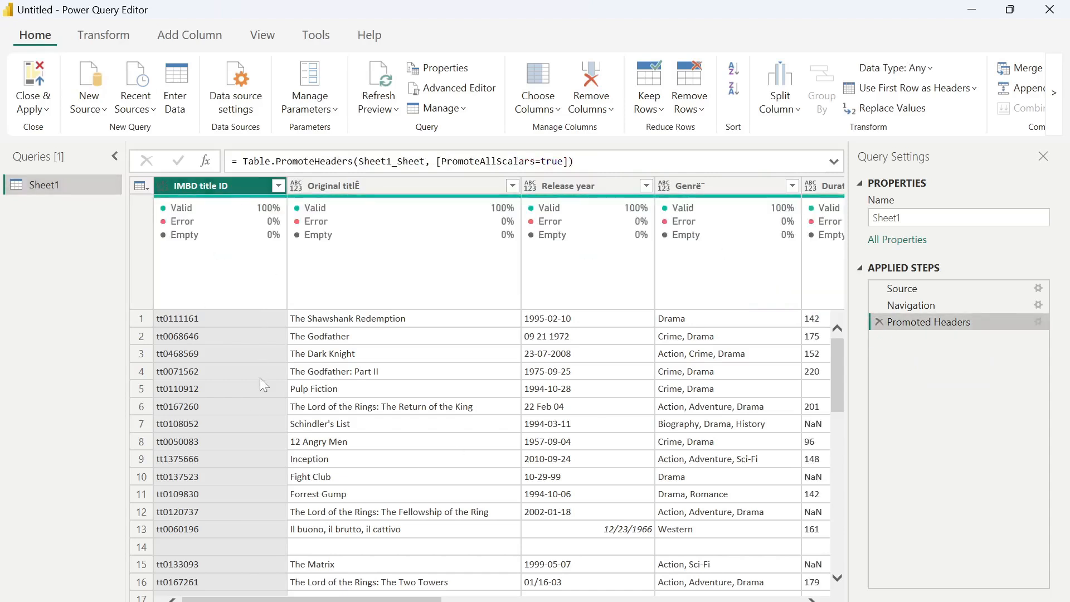
pyautogui.moveTo(238, 211)
pyautogui.scroll(-4, 215, 460)
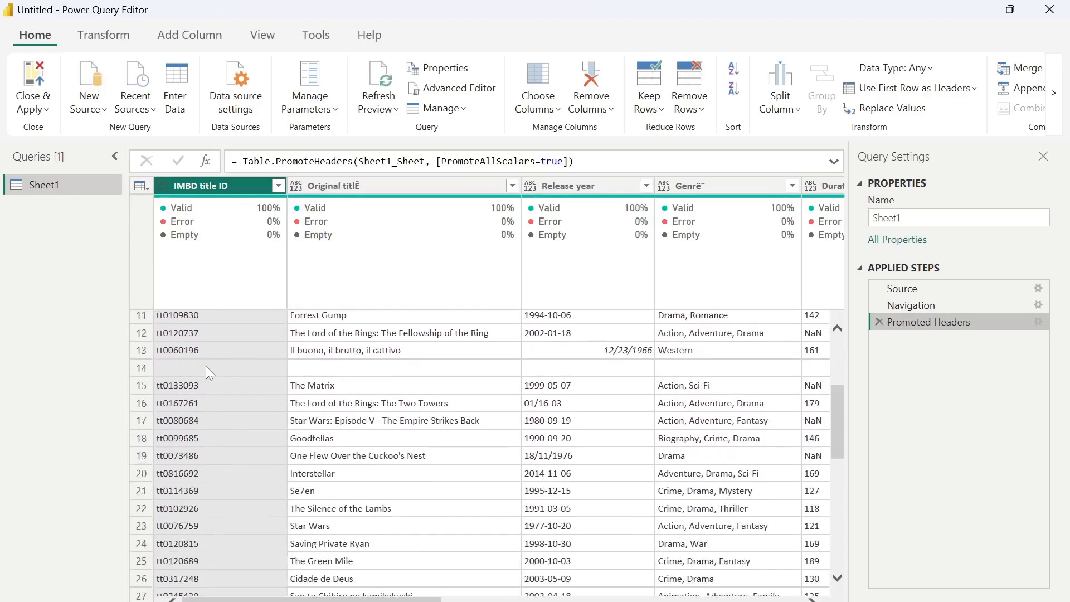
pyautogui.scroll(-11, 205, 372)
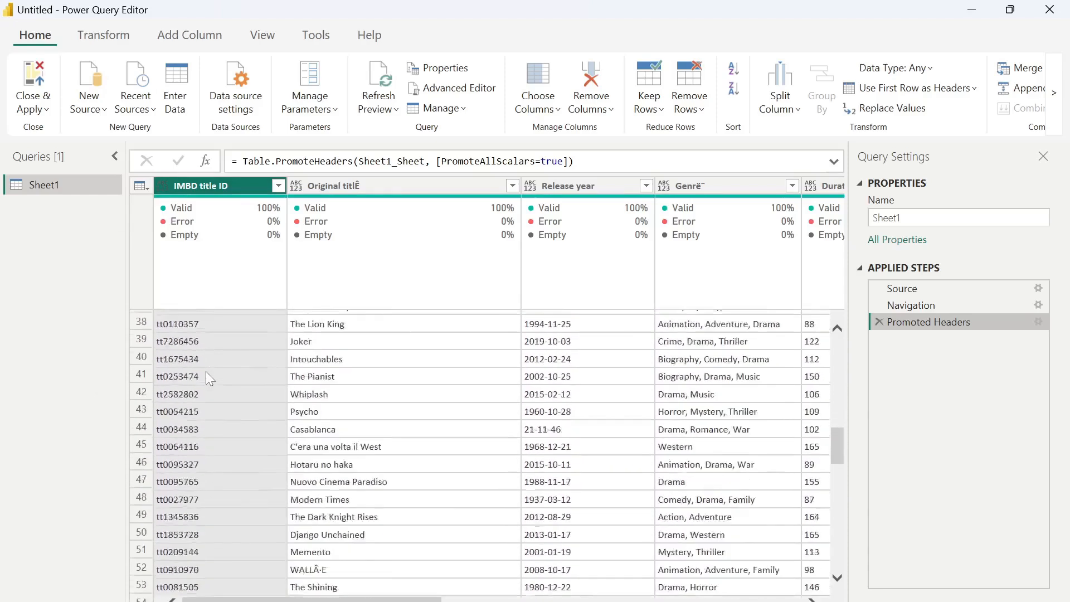
pyautogui.scroll(14, 206, 371)
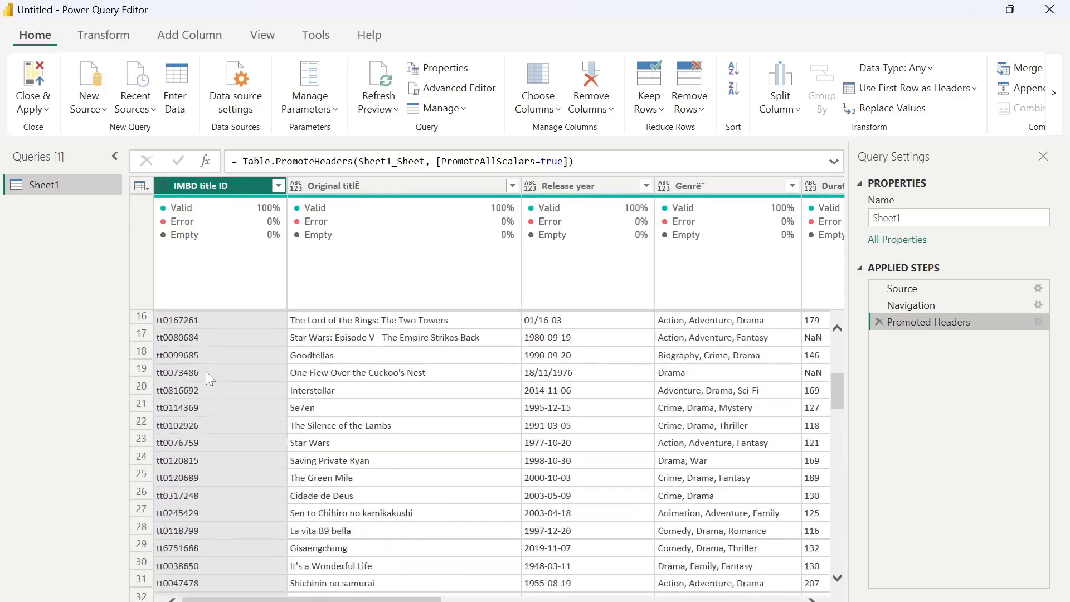
pyautogui.scroll(-1, 205, 372)
pyautogui.scroll(1, 205, 371)
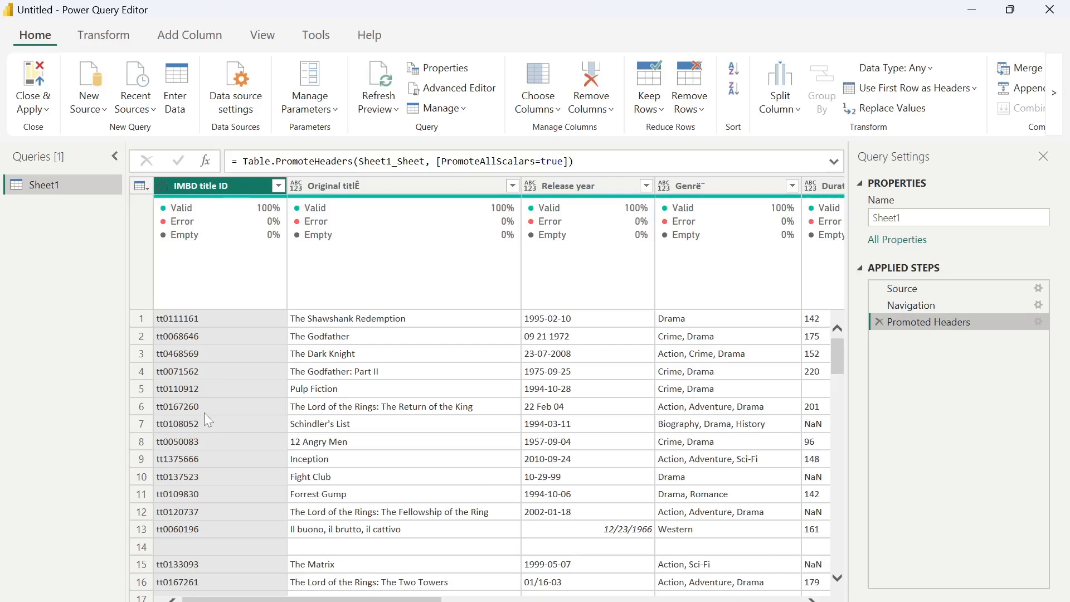
# - Filter out rows with a (blank) IMBD title ID
pyautogui.click(277, 186)
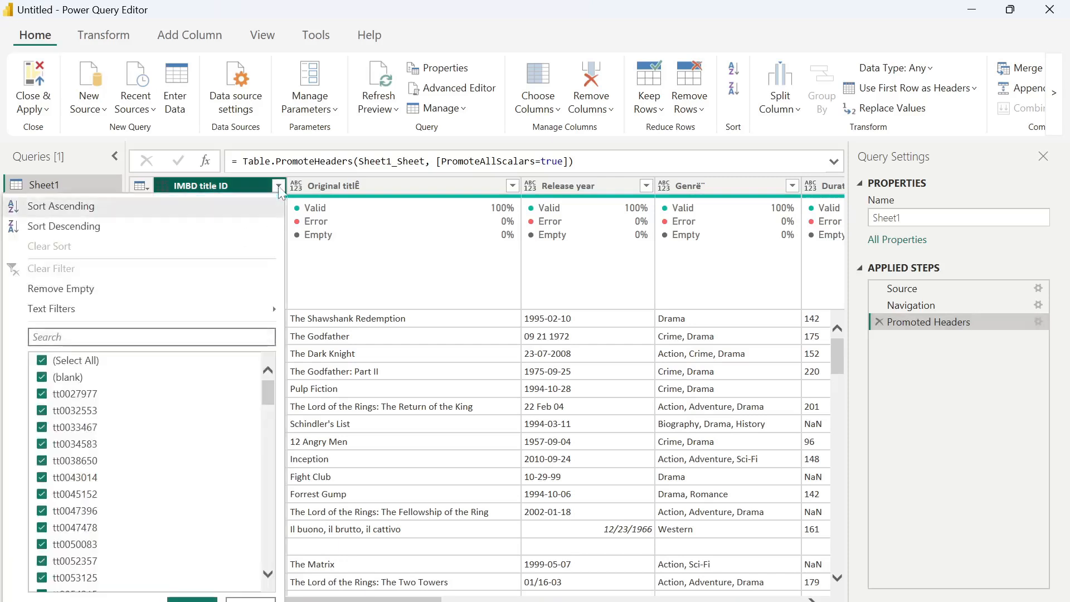
pyautogui.click(42, 379)
pyautogui.click(42, 379)
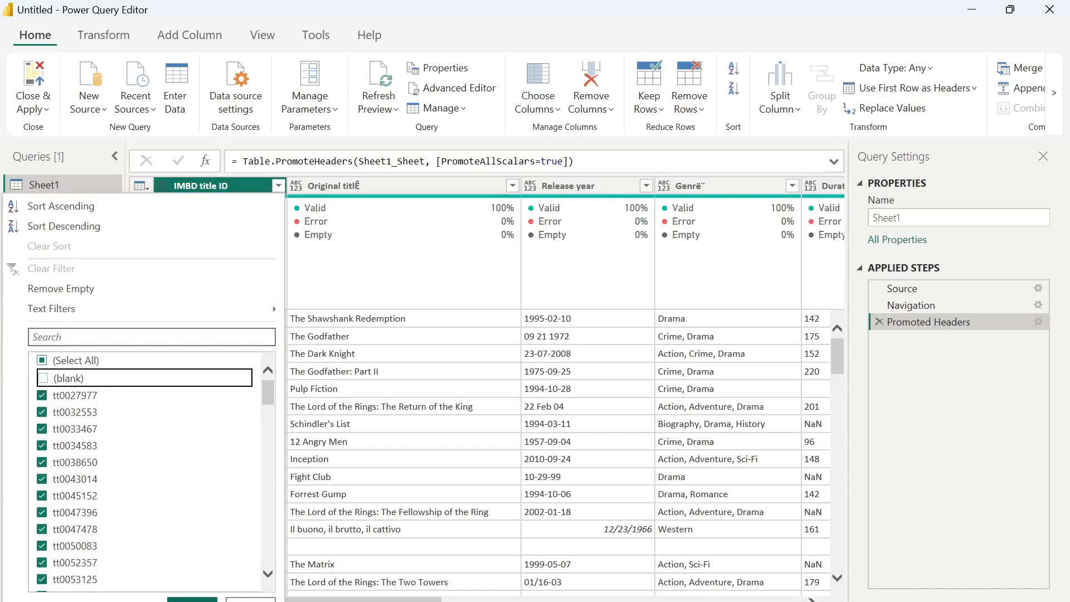
pyautogui.click(192, 599)
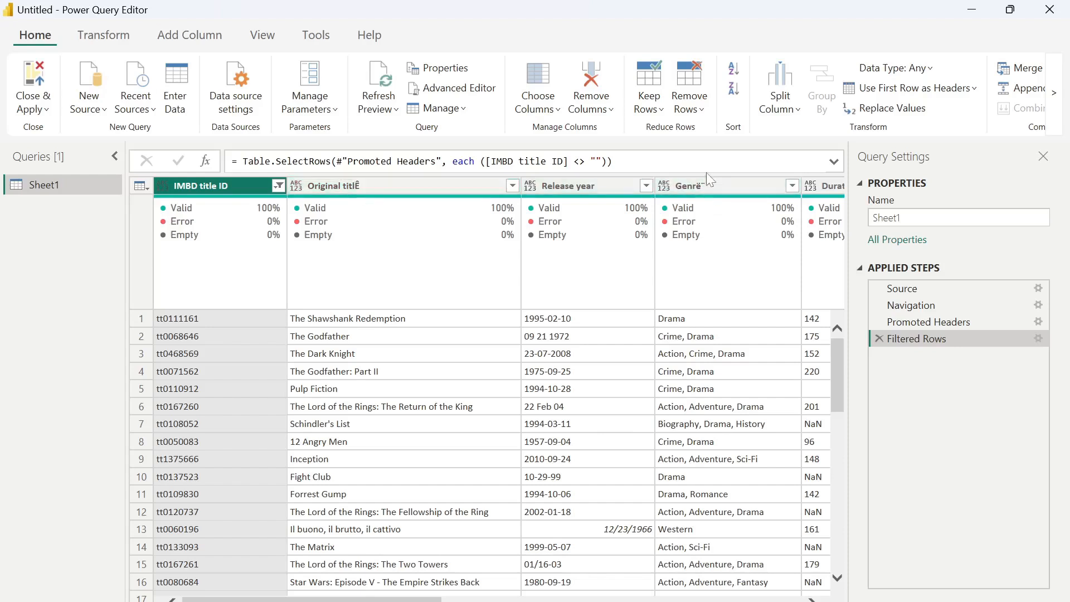
pyautogui.click(350, 184)
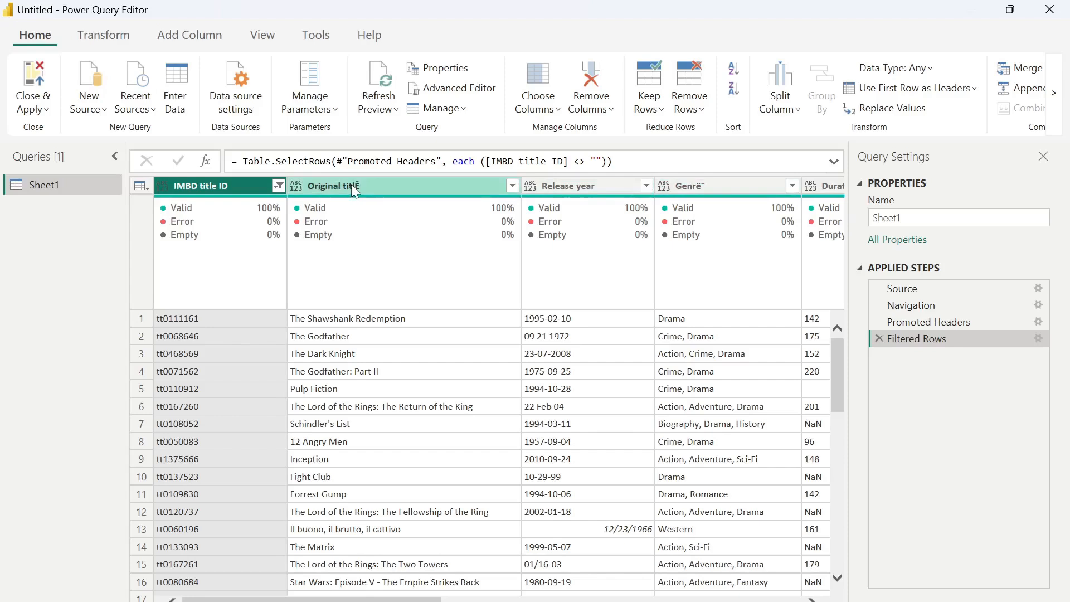
# - Rename the Original titlÊ column to Movie title
pyautogui.doubleClick(351, 184)
pyautogui.write('M')
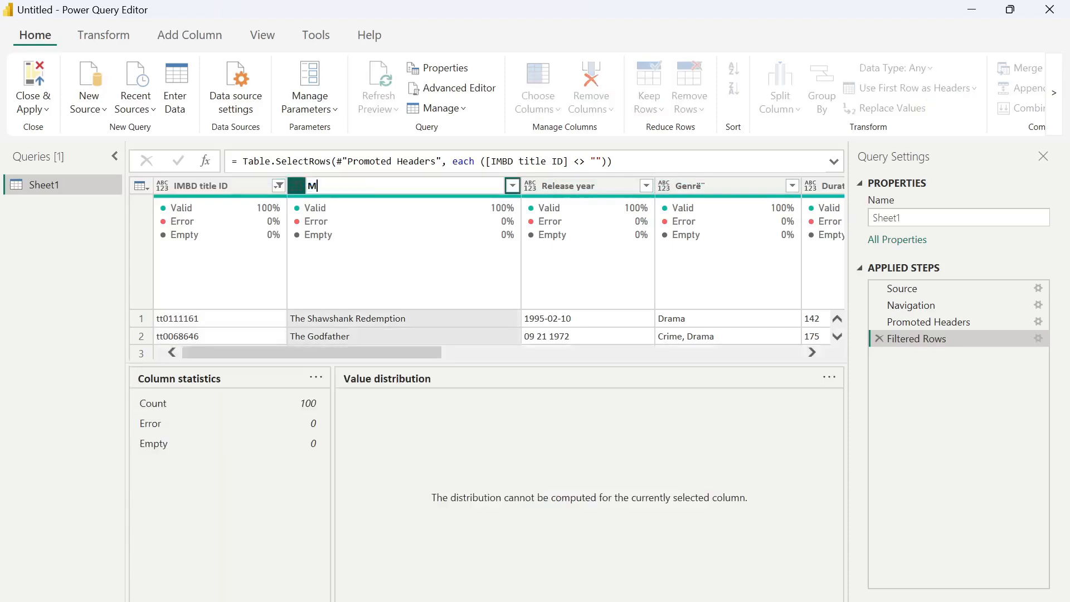
pyautogui.write('ovie title')
pyautogui.press('Return')
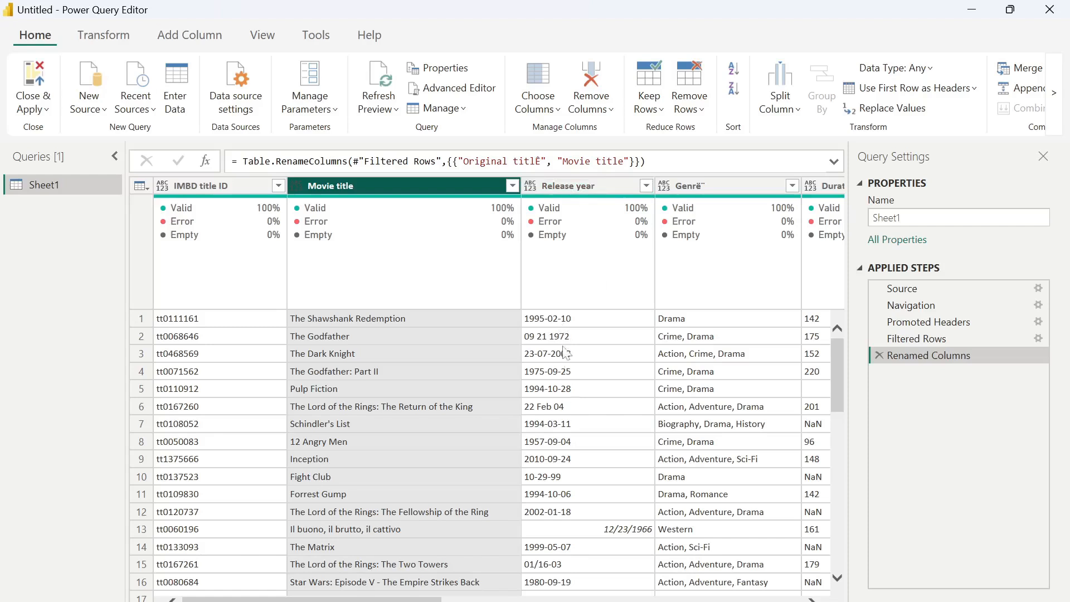
pyautogui.scroll(-1, 580, 432)
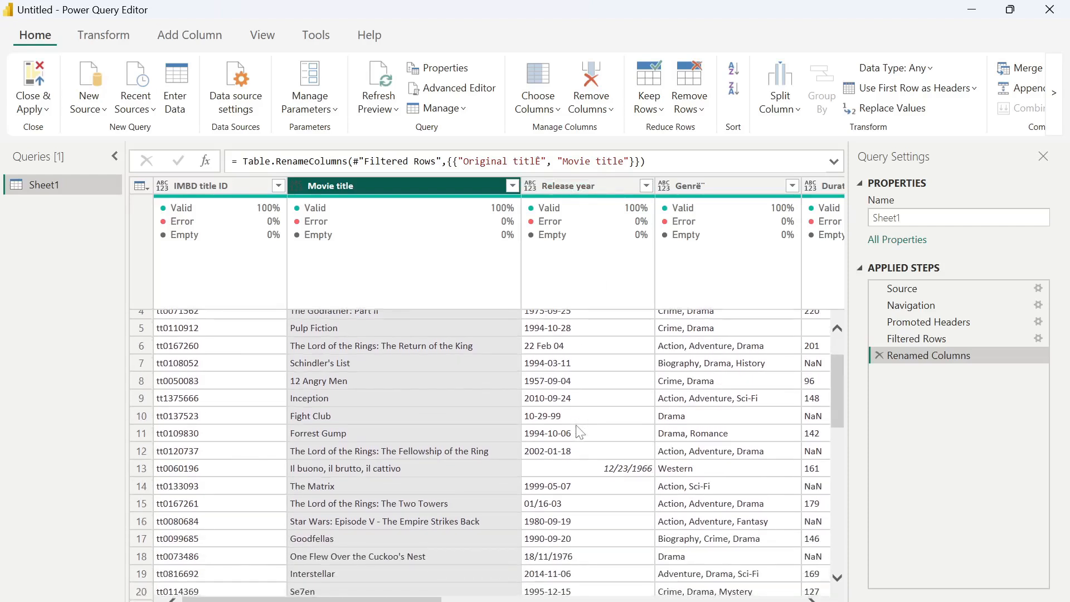
pyautogui.scroll(1, 579, 432)
# - Rename Release year to Release date and Genrë to Genre
pyautogui.moveTo(605, 205)
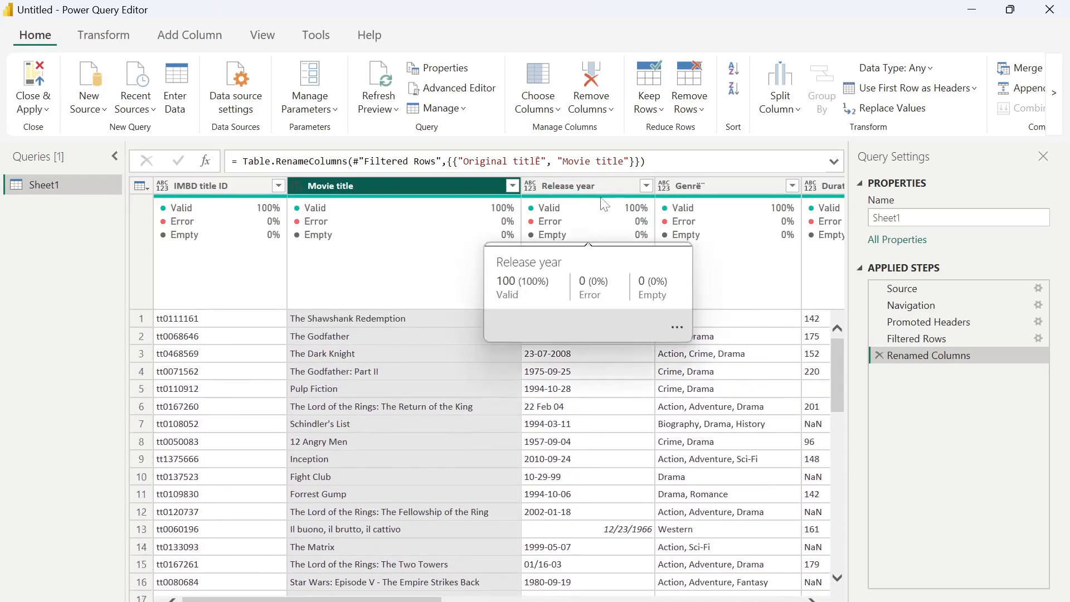
pyautogui.click(601, 185)
pyautogui.doubleClick(600, 185)
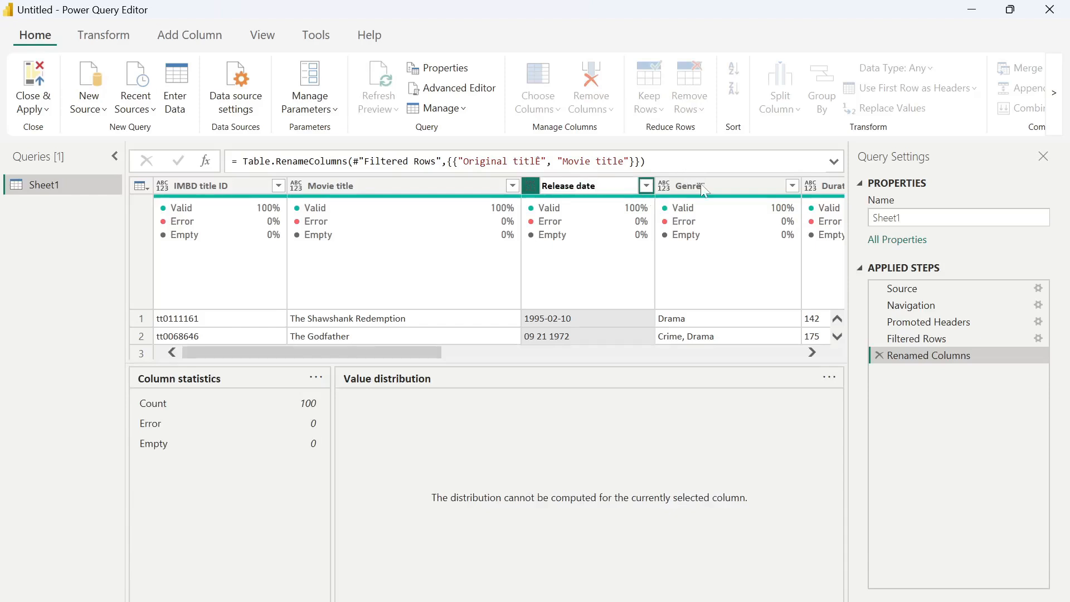
pyautogui.press('Return')
pyautogui.doubleClick(717, 186)
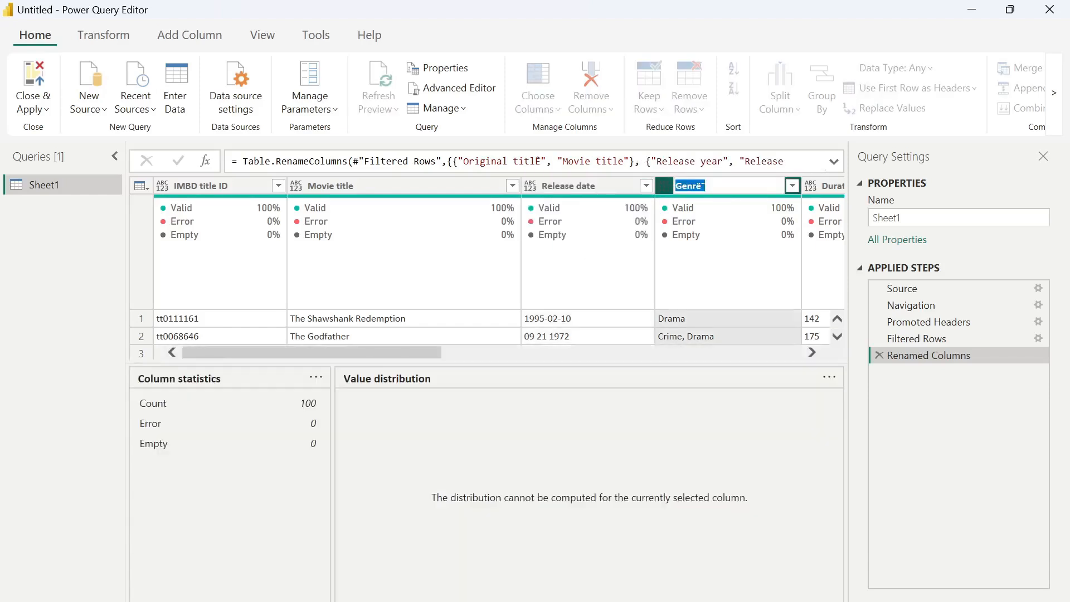
pyautogui.click(717, 186)
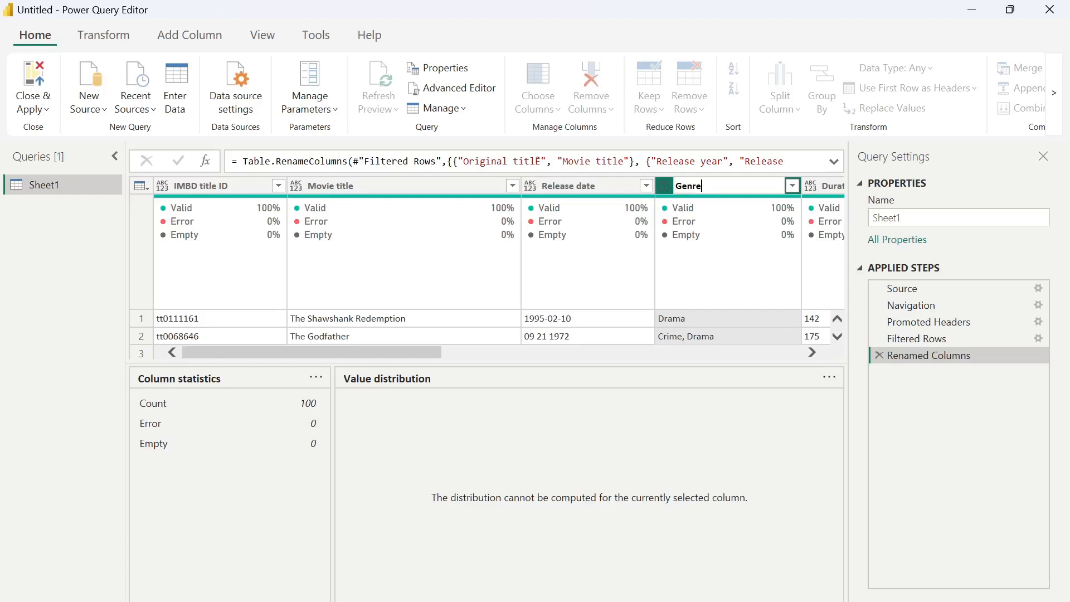
pyautogui.press('Return')
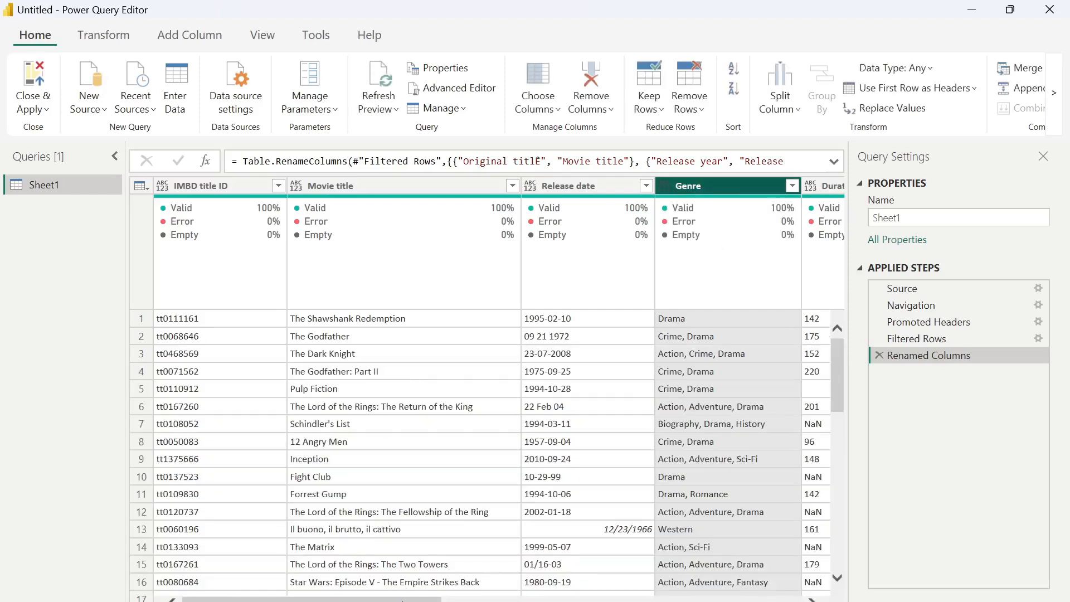
pyautogui.moveTo(403, 600); pyautogui.dragTo(235, 593)
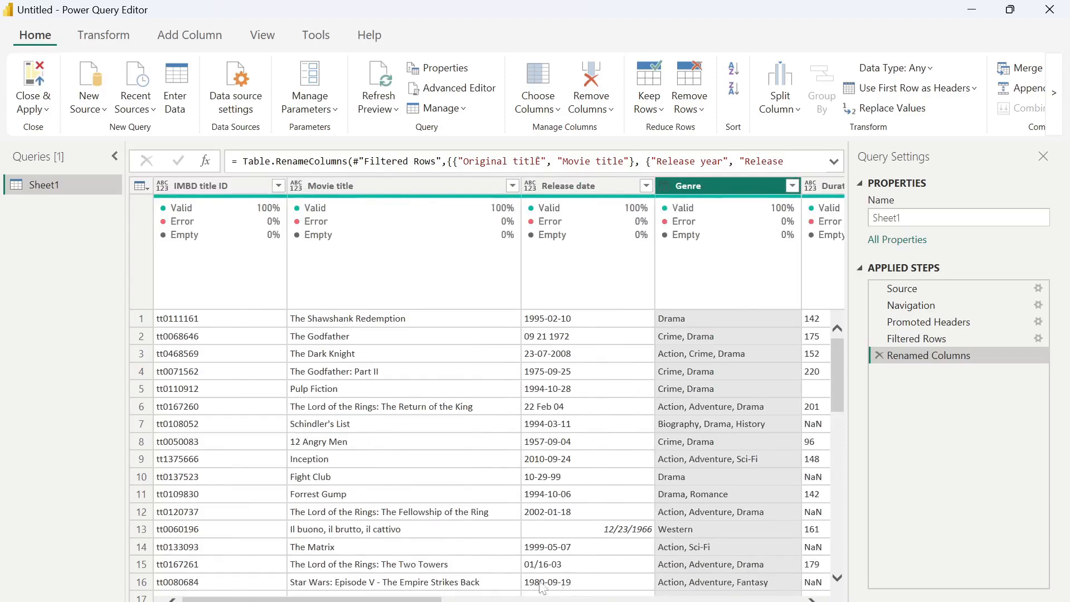
# - Scroll the Duration value list down to its NaN entries and cancel without filtering
pyautogui.moveTo(430, 599); pyautogui.dragTo(552, 598)
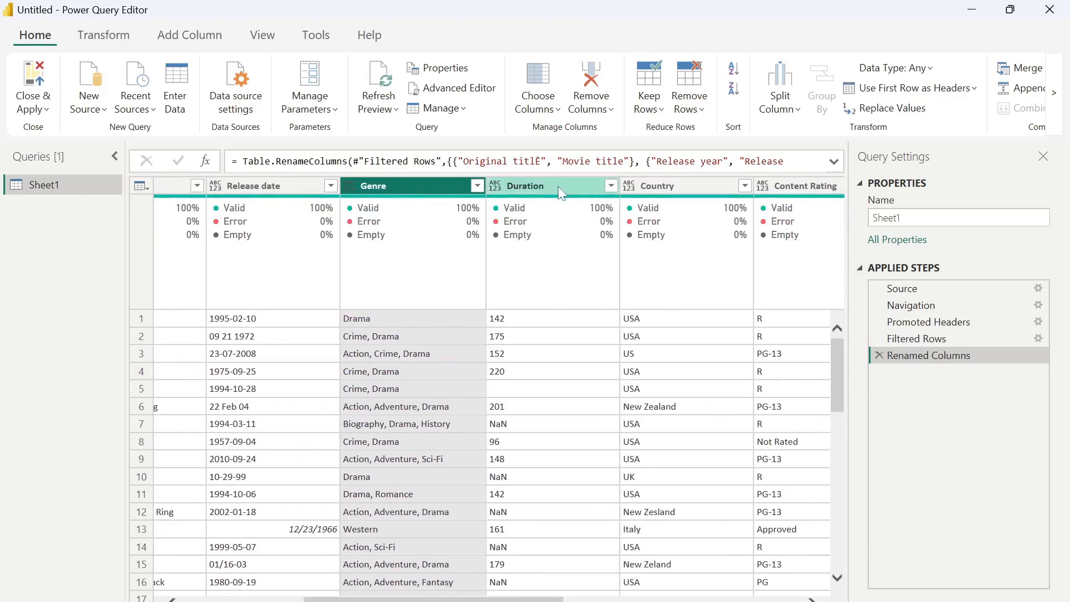
pyautogui.click(611, 187)
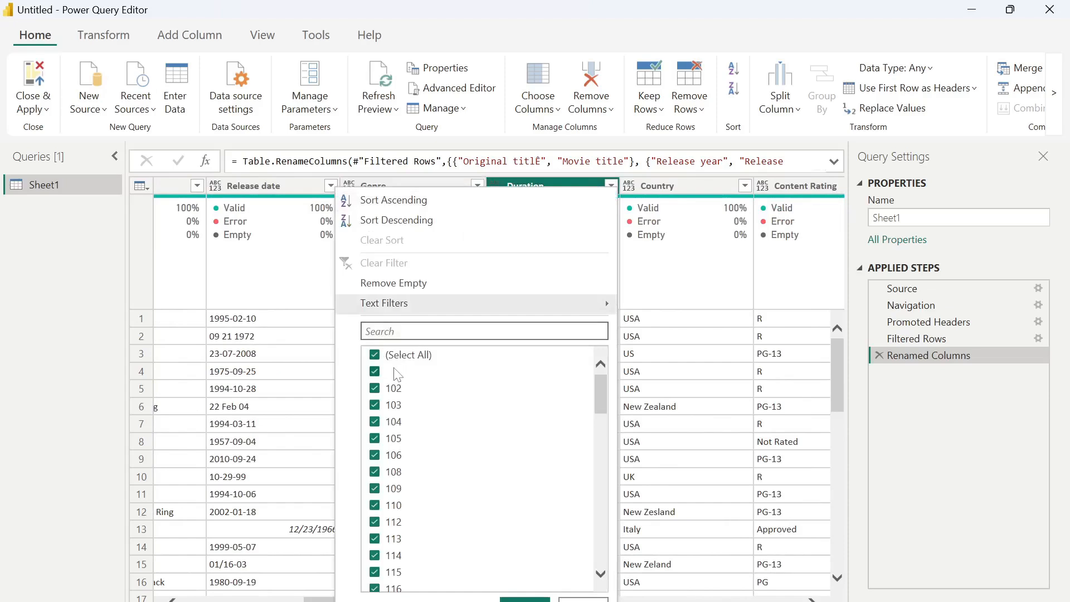
pyautogui.scroll(-15, 485, 485)
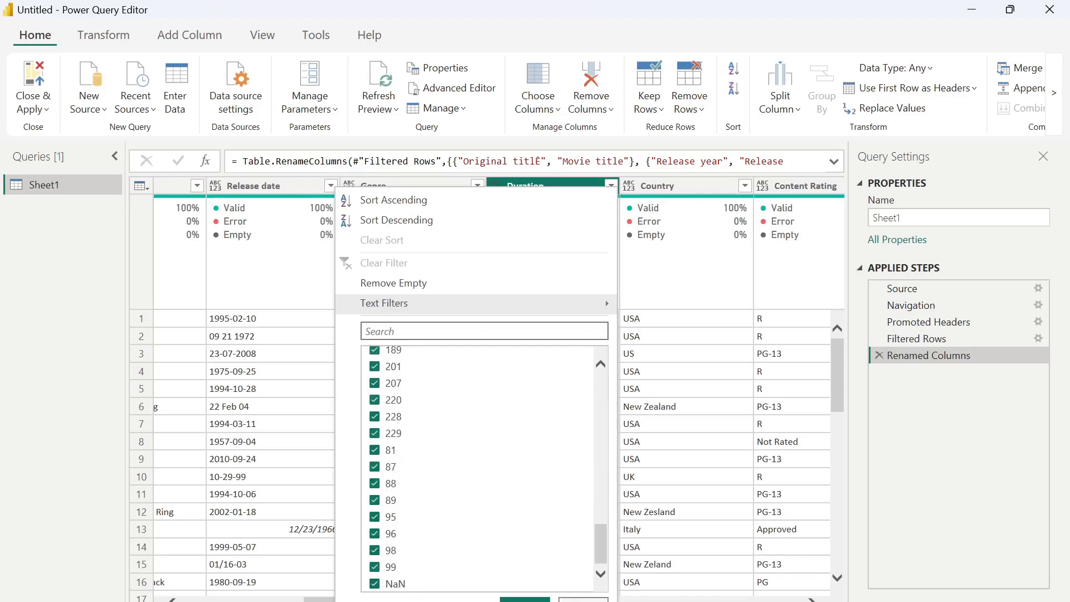
pyautogui.click(584, 600)
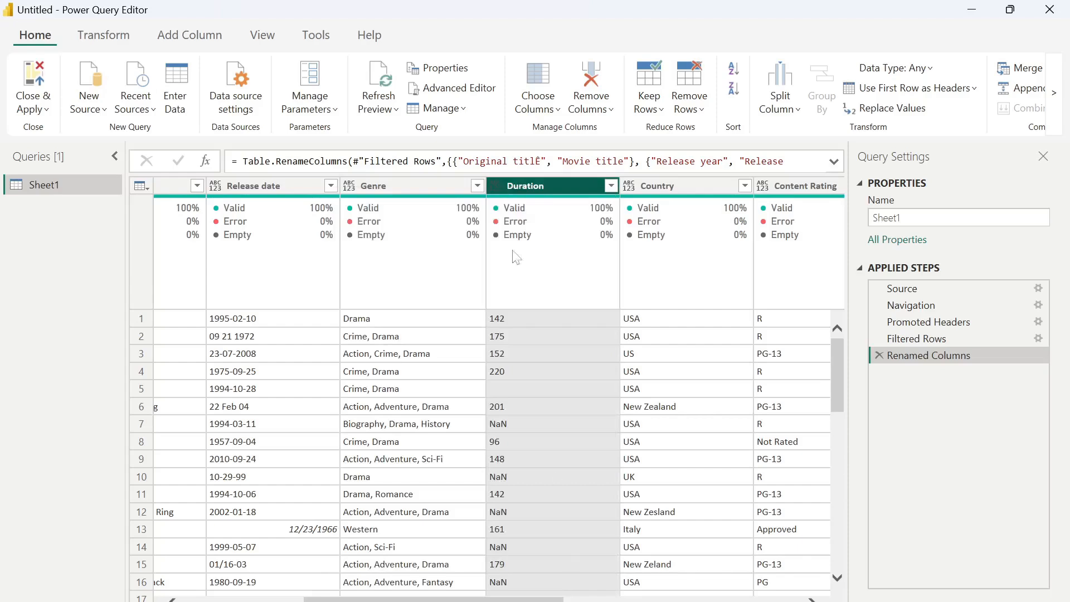
# - Inspect Duration values such as 152 and NaN, selecting the NaN text in the preview
pyautogui.rightClick(547, 190)
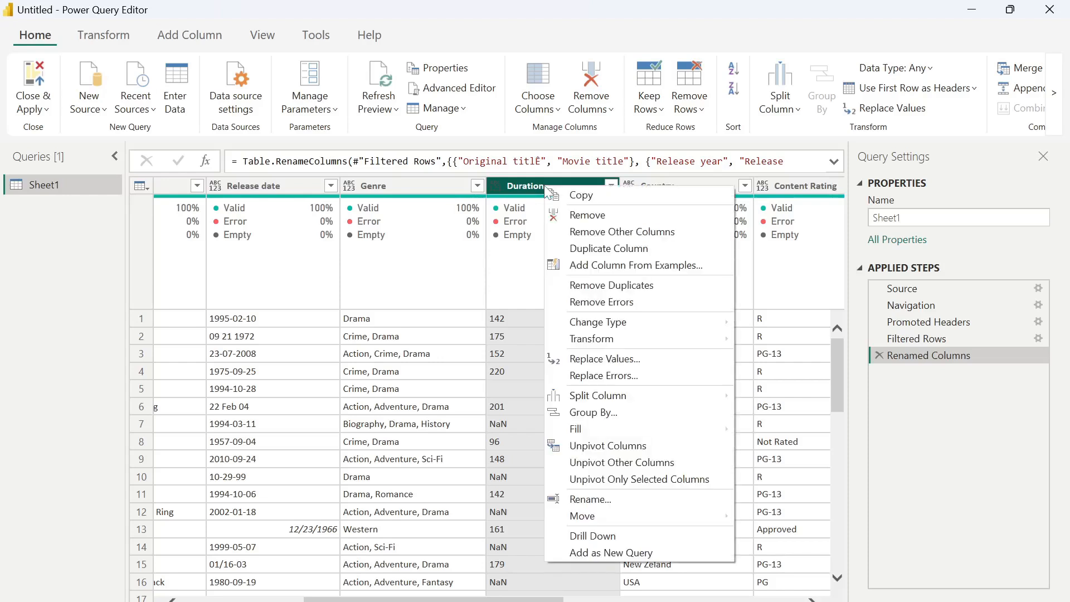
pyautogui.click(517, 353)
pyautogui.click(518, 353)
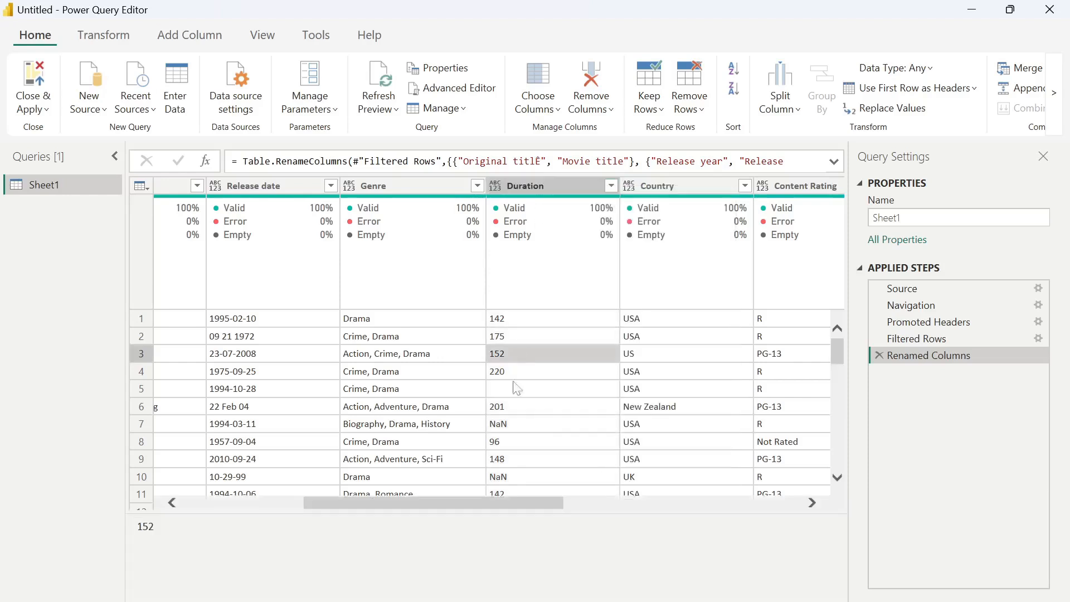
pyautogui.click(516, 424)
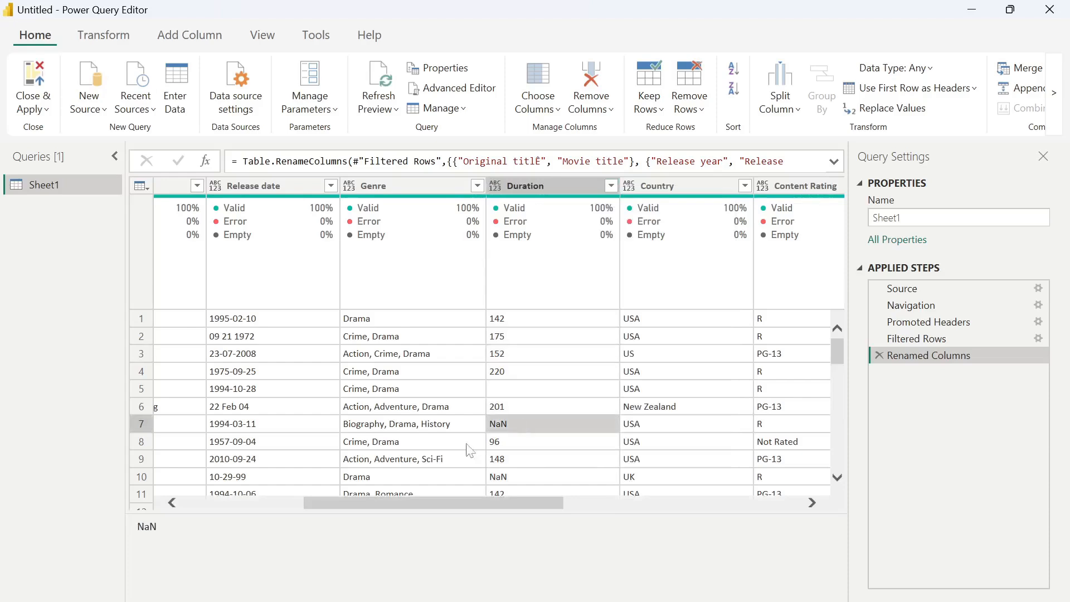
pyautogui.doubleClick(174, 536)
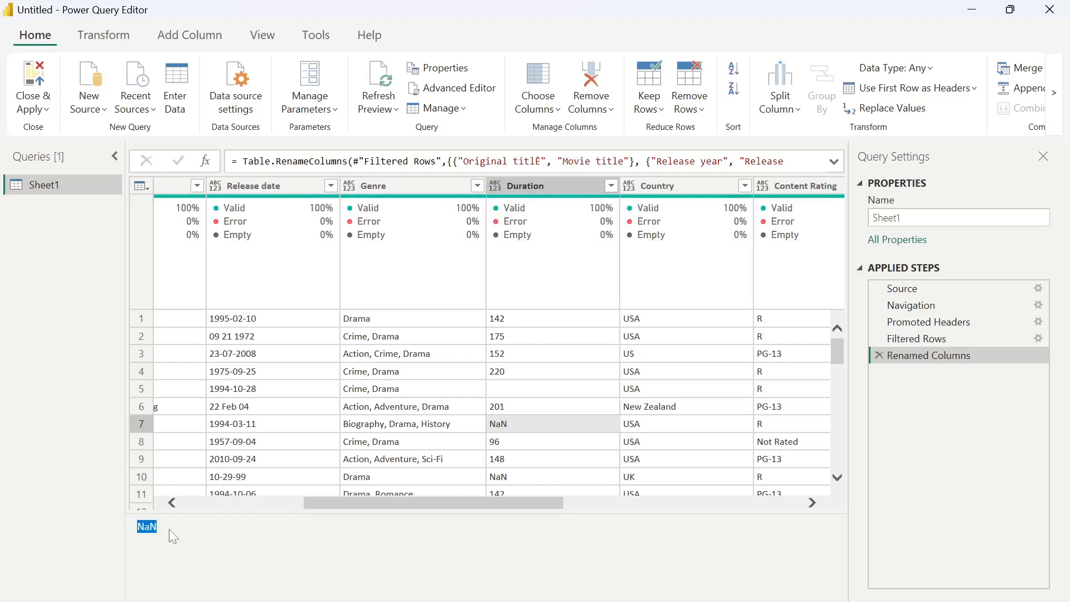
pyautogui.doubleClick(169, 530)
# - Replace NaN with null in the Duration column
pyautogui.rightClick(564, 187)
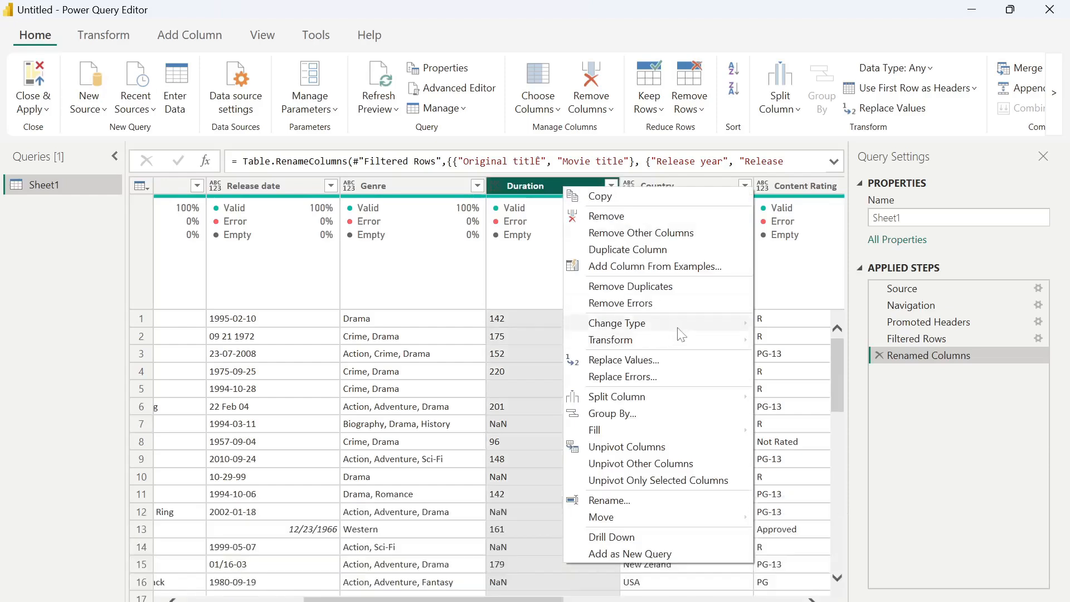
pyautogui.click(652, 361)
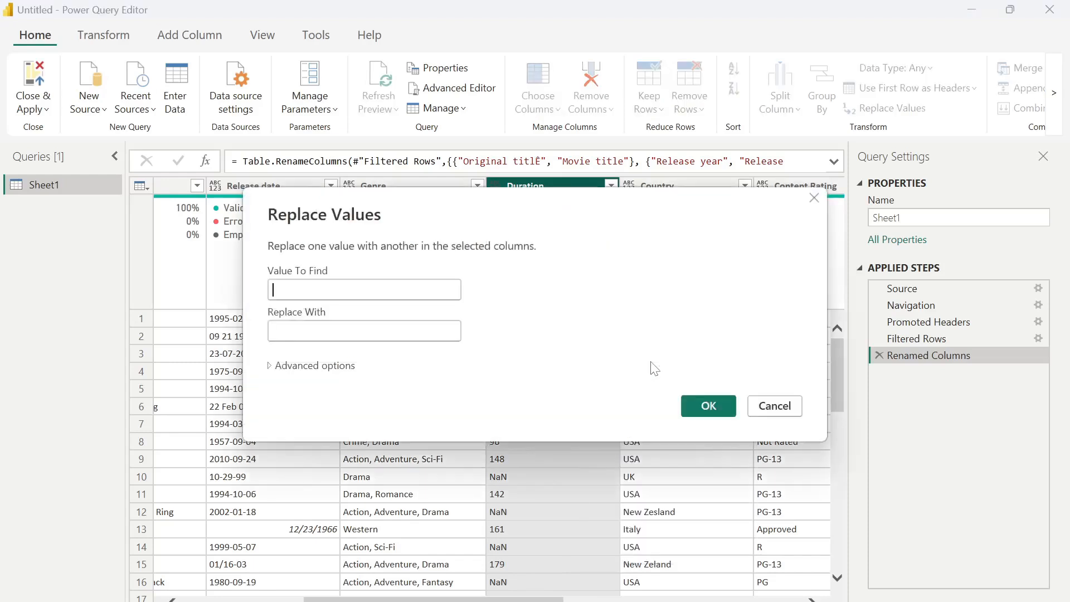
pyautogui.write('NaN')
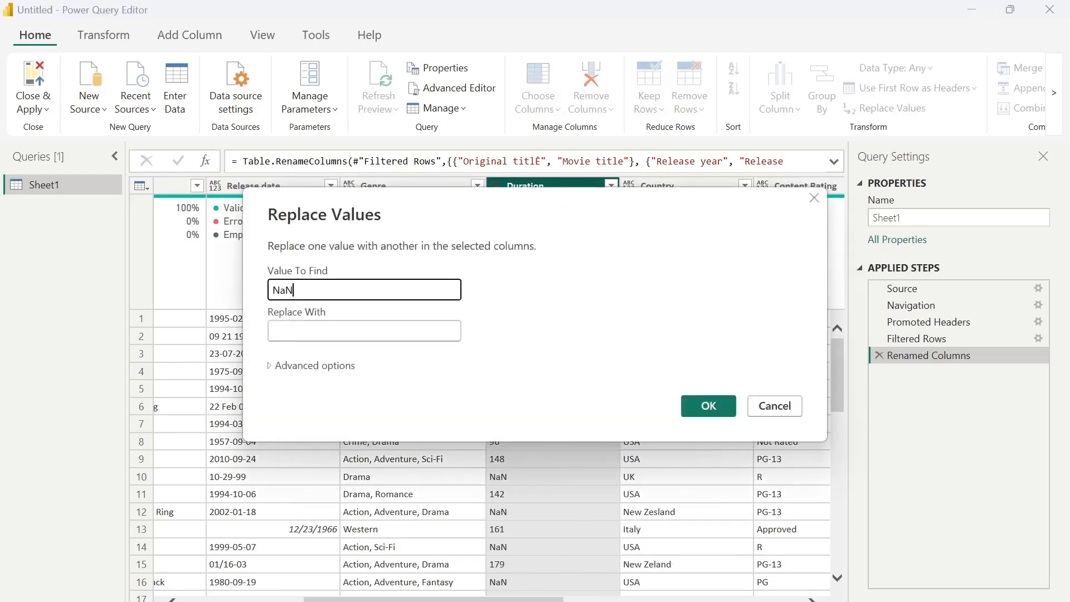
pyautogui.click(356, 331)
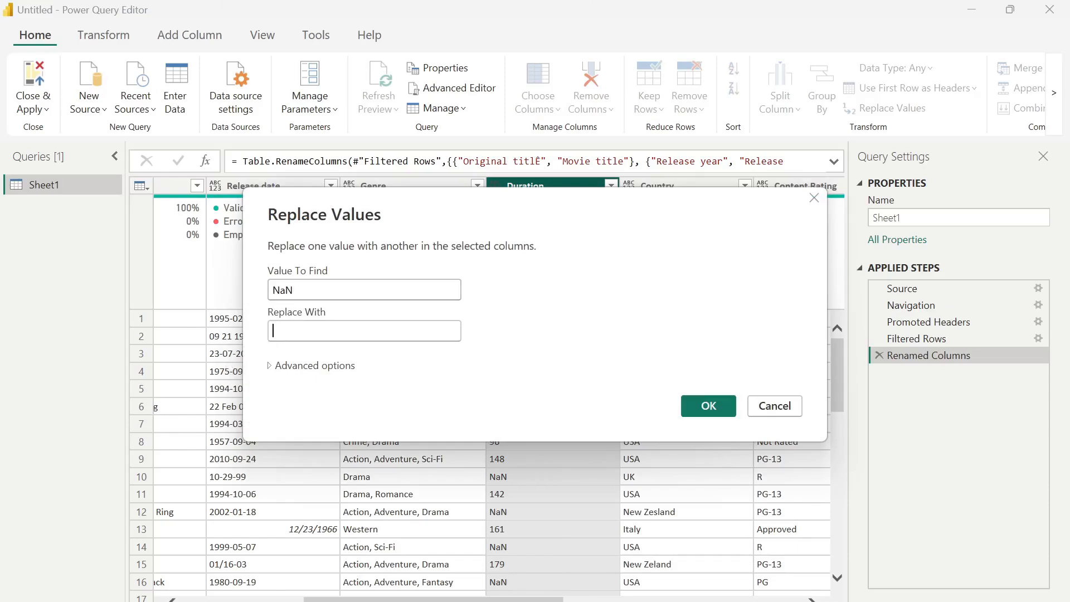
pyautogui.write('null')
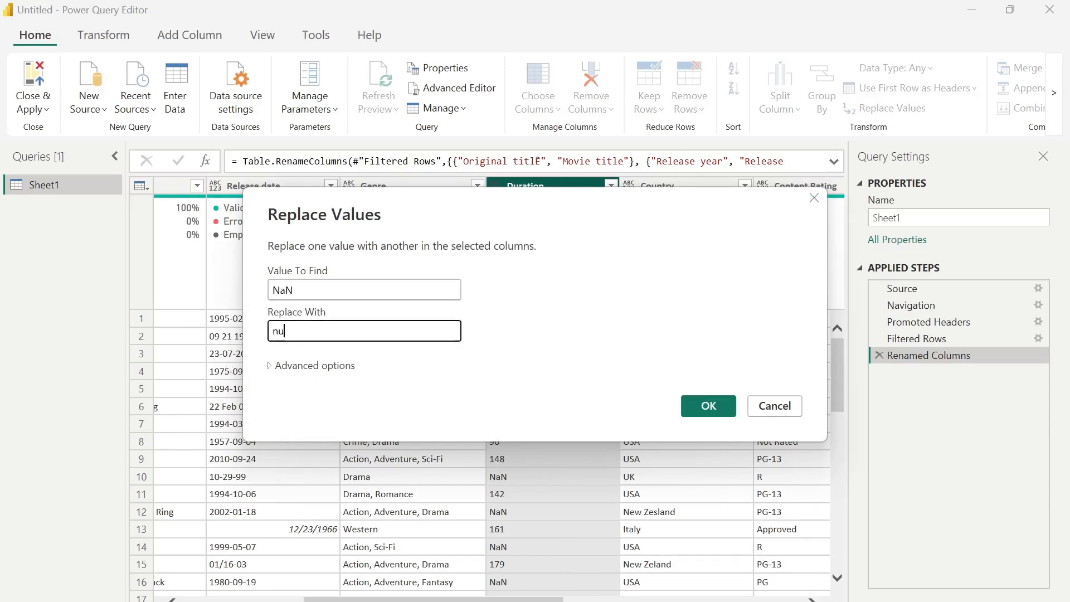
pyautogui.click(711, 407)
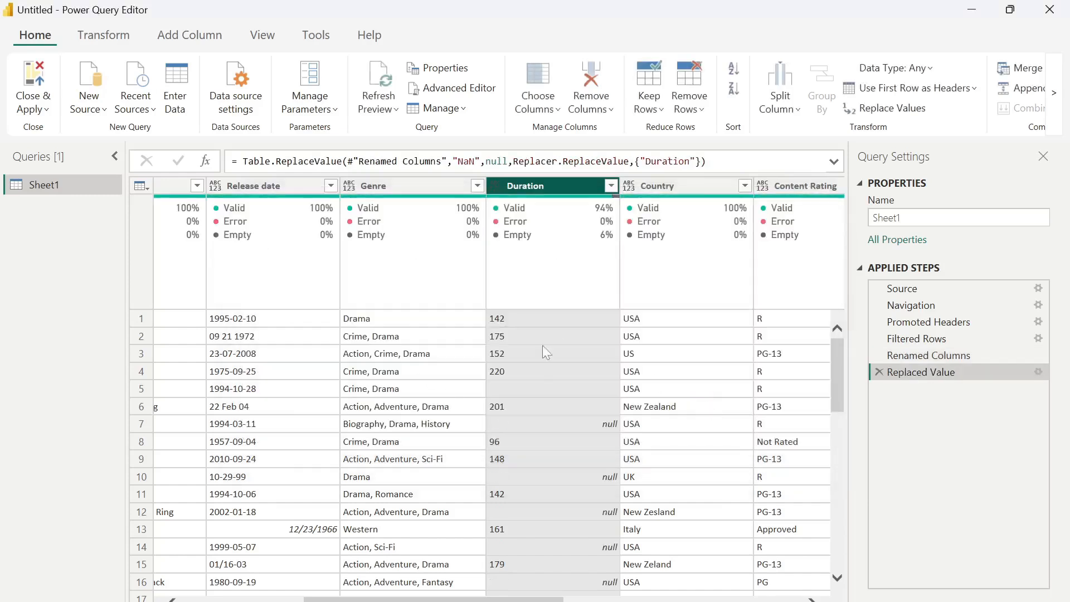
# - Replace blank-space Duration entries with null
pyautogui.rightClick(541, 188)
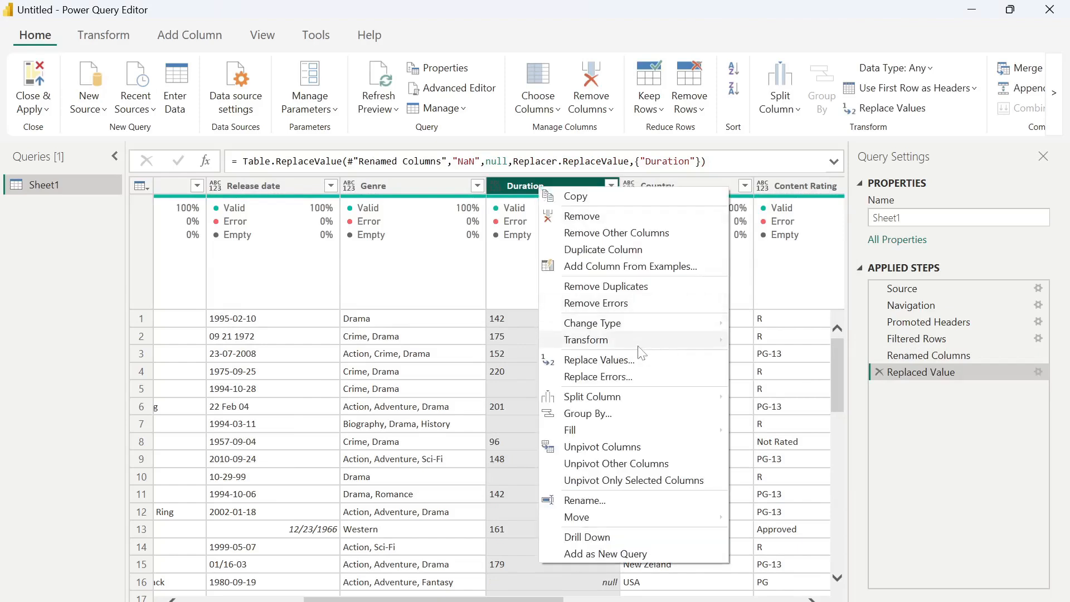
pyautogui.click(640, 363)
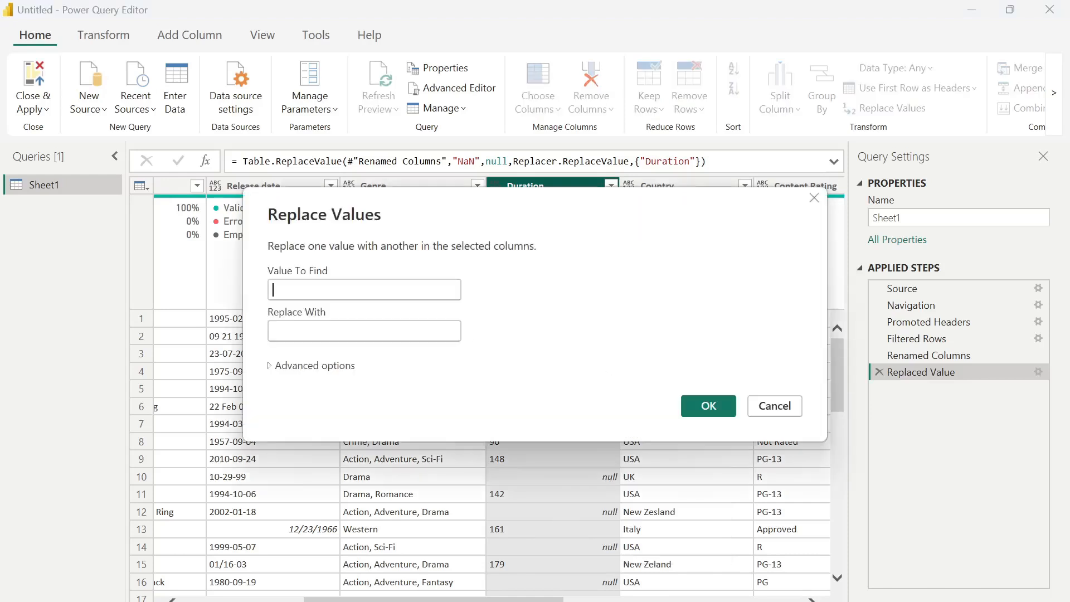
pyautogui.click(365, 331)
pyautogui.write('nu')
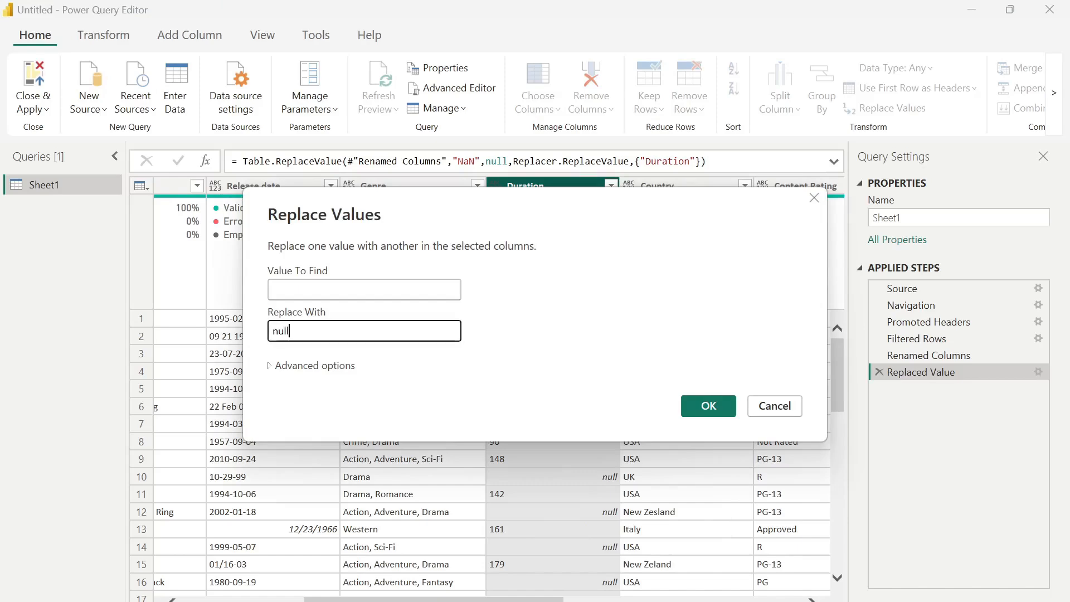
pyautogui.write('ll')
pyautogui.click(708, 406)
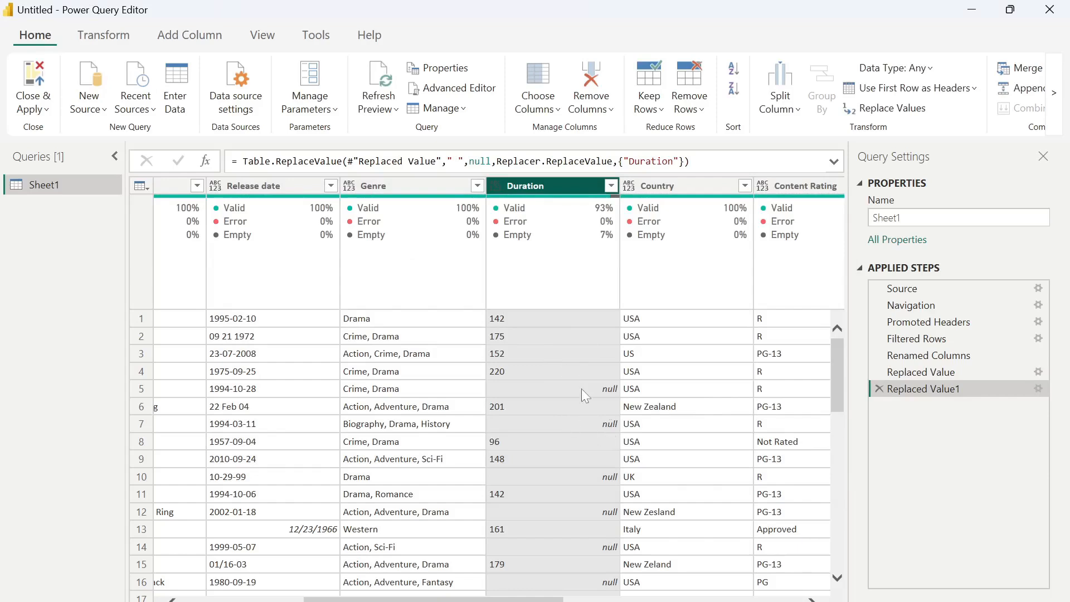
pyautogui.moveTo(488, 600); pyautogui.dragTo(597, 600)
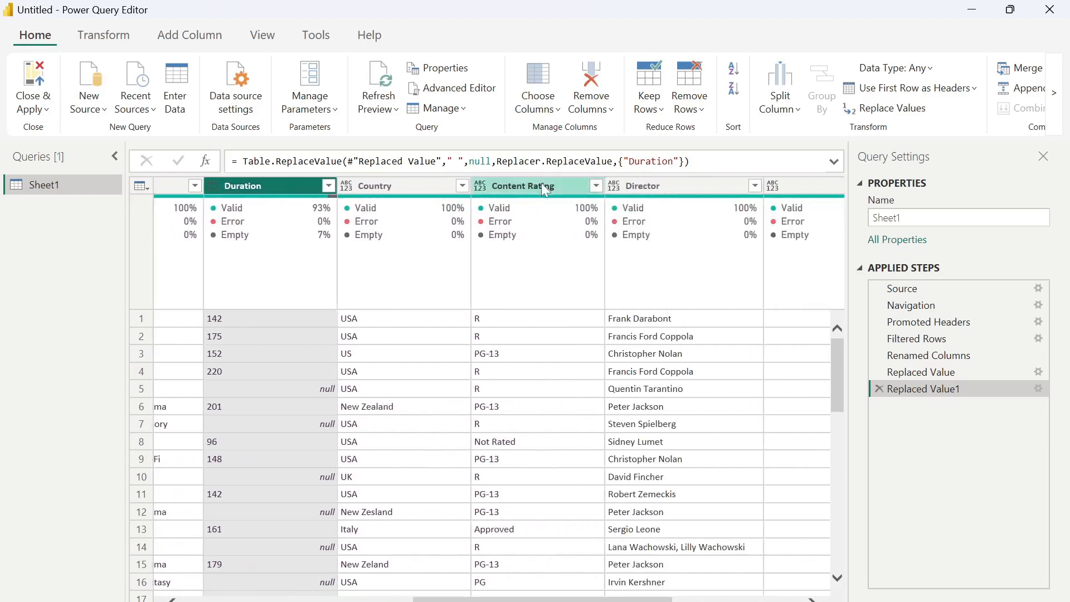
# - Keep all Content Rating values, then select the #N/A text from row 27's preview
pyautogui.click(596, 185)
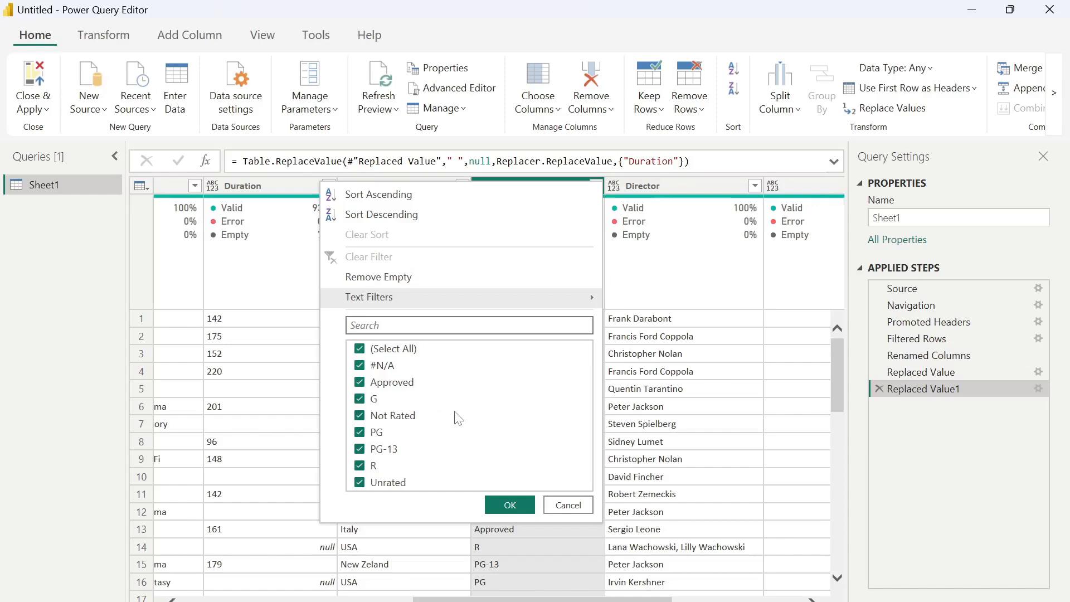
pyautogui.click(510, 505)
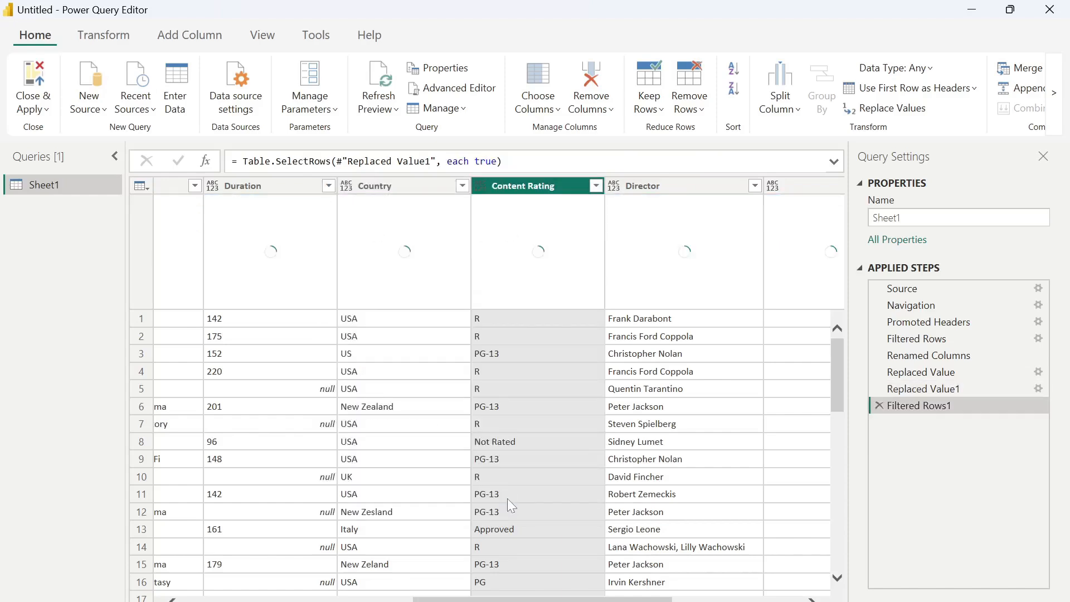
pyautogui.scroll(-4, 527, 452)
pyautogui.scroll(-4, 527, 452)
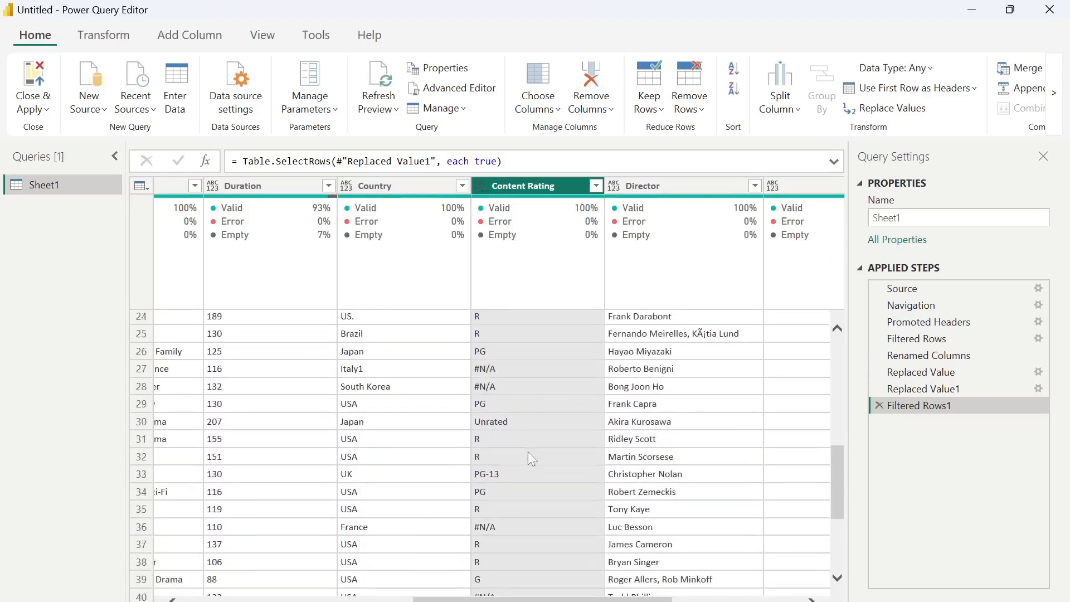
pyautogui.click(500, 365)
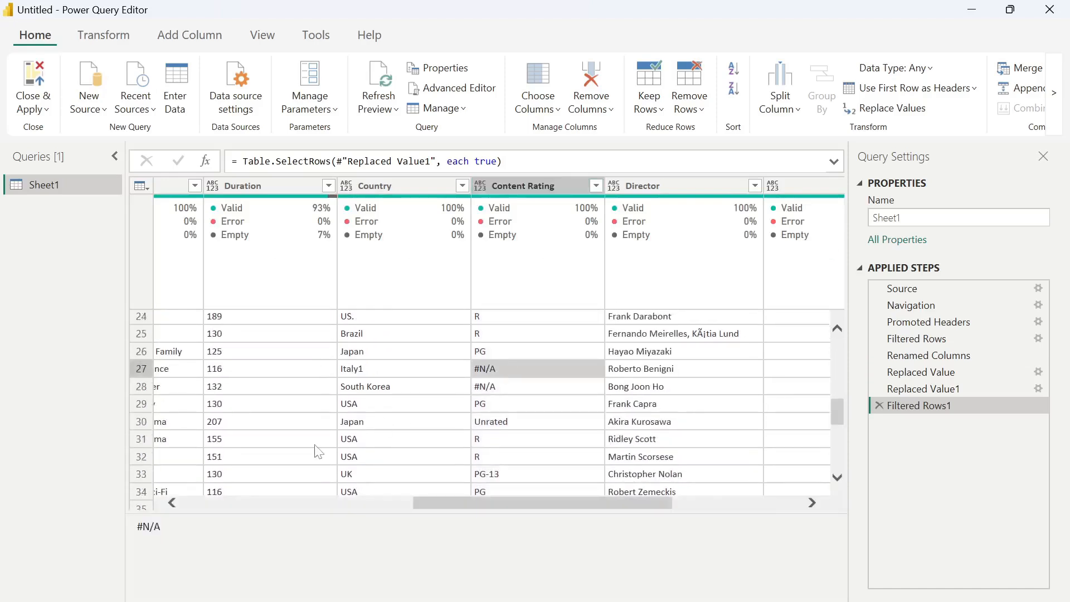
pyautogui.moveTo(175, 527); pyautogui.dragTo(110, 519)
pyautogui.hotkey('ctrl', 'c')
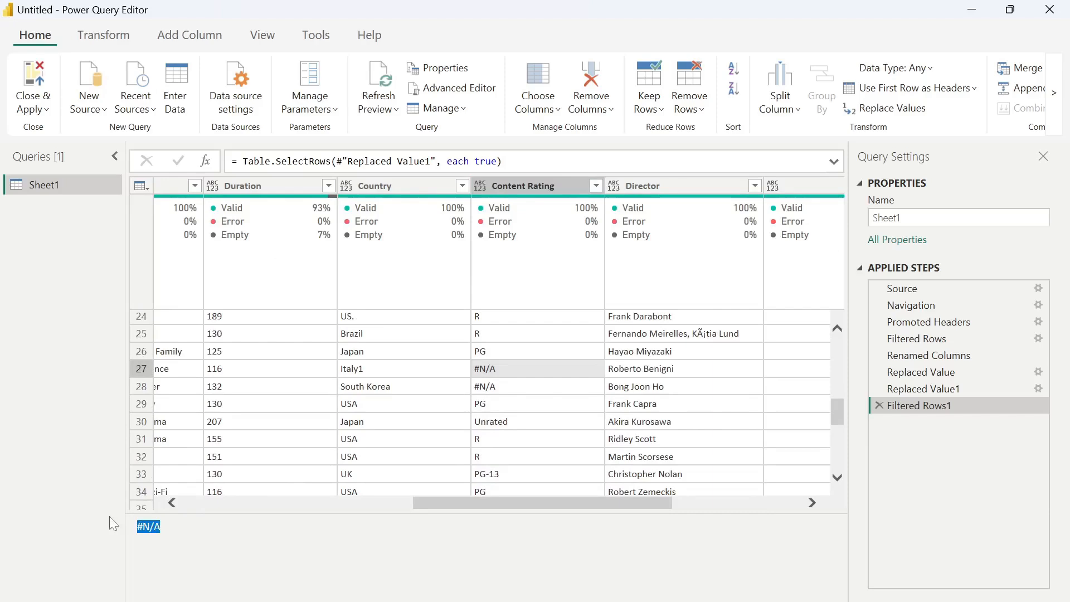
pyautogui.rightClick(516, 187)
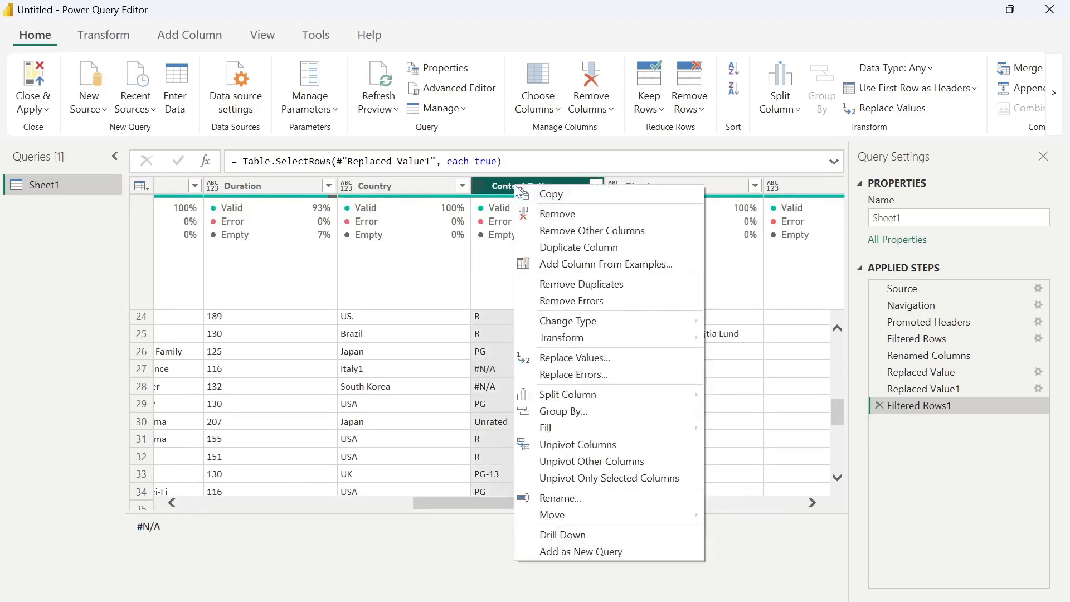
# - Replace #N/A with Not Rated in the Content Rating column
pyautogui.click(594, 358)
pyautogui.hotkey('ctrl', 'v')
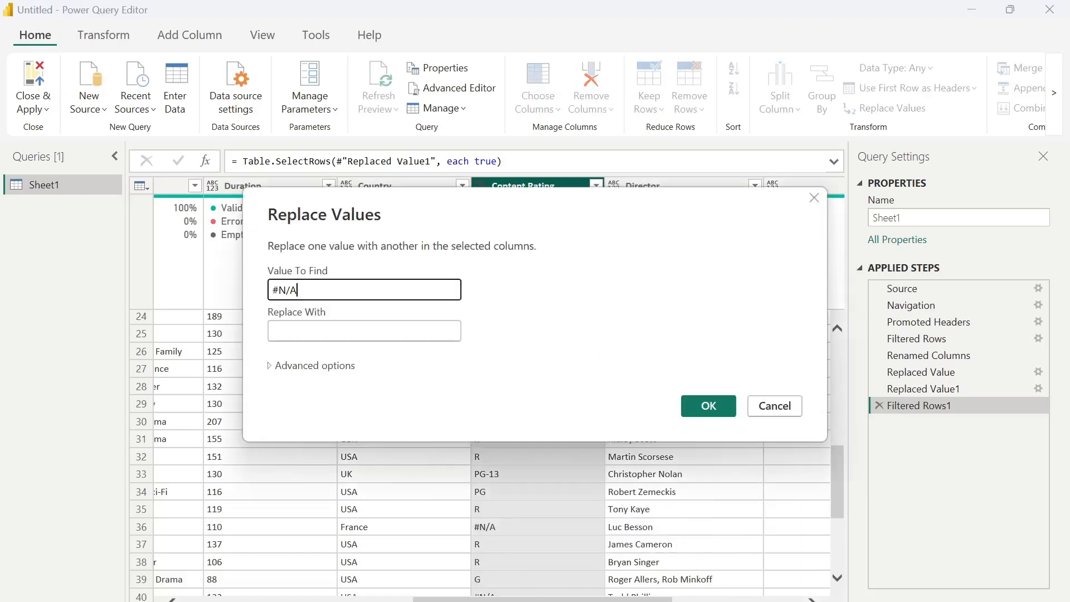
pyautogui.press('Tab')
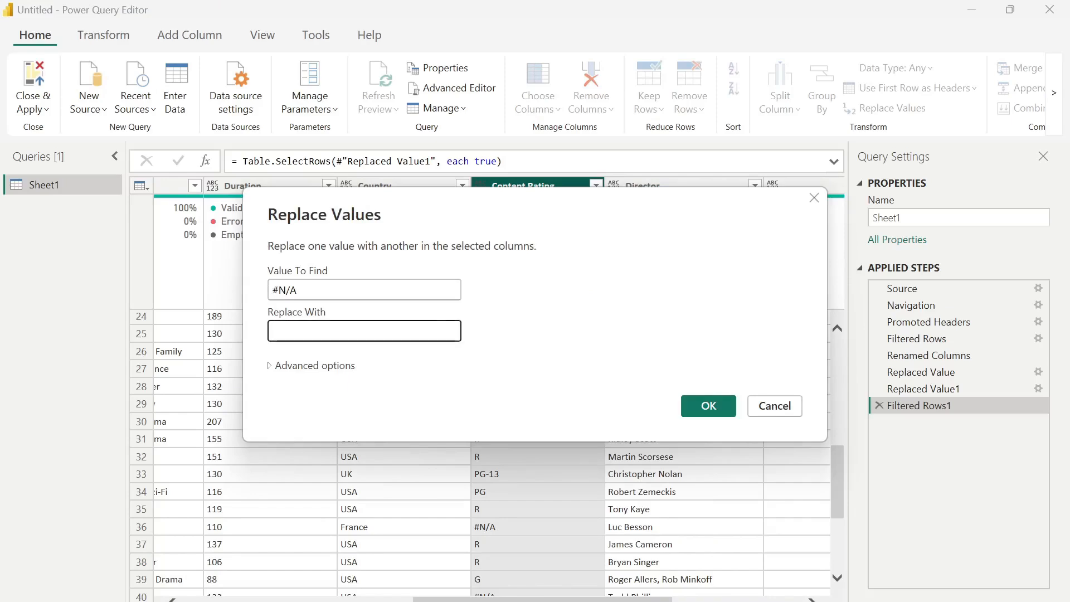
pyautogui.write('Not Rated')
pyautogui.click(711, 406)
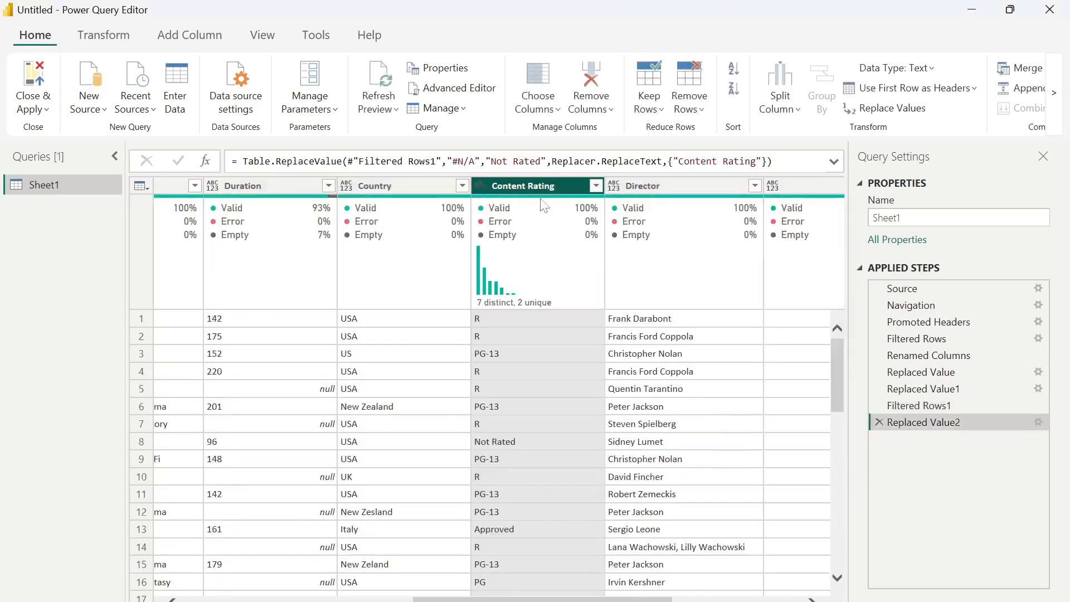
# - Replace Unrated with Not Rated in the Content Rating column
pyautogui.rightClick(537, 186)
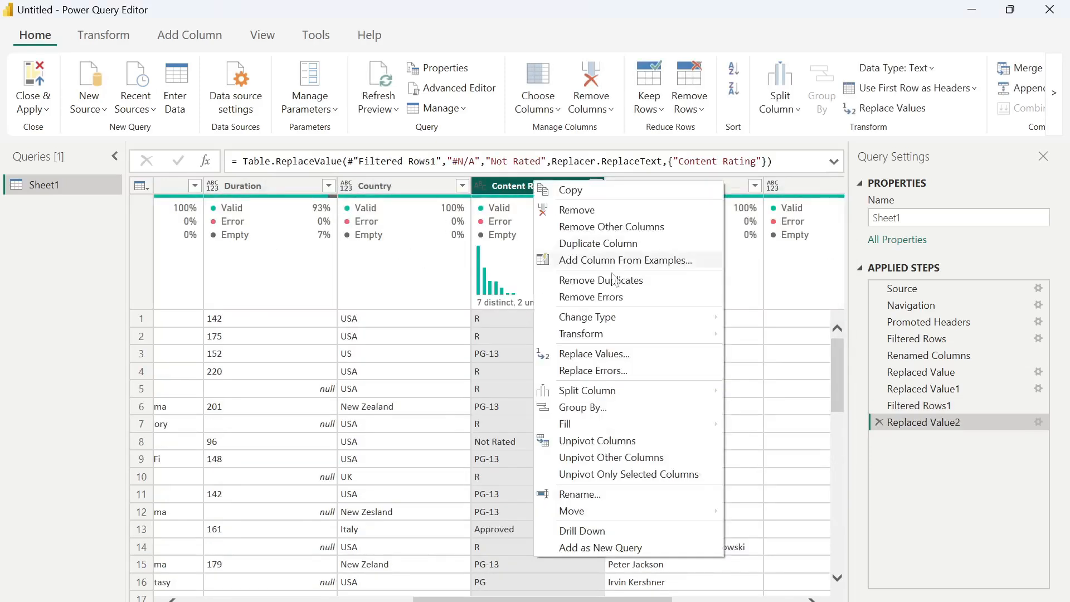
pyautogui.click(635, 359)
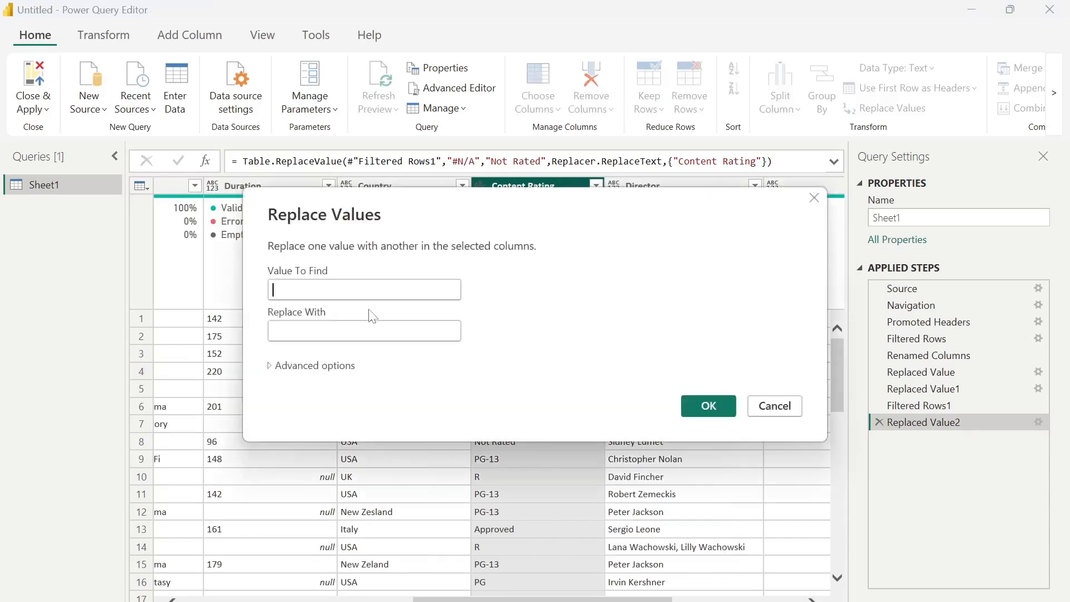
pyautogui.write('Unrated')
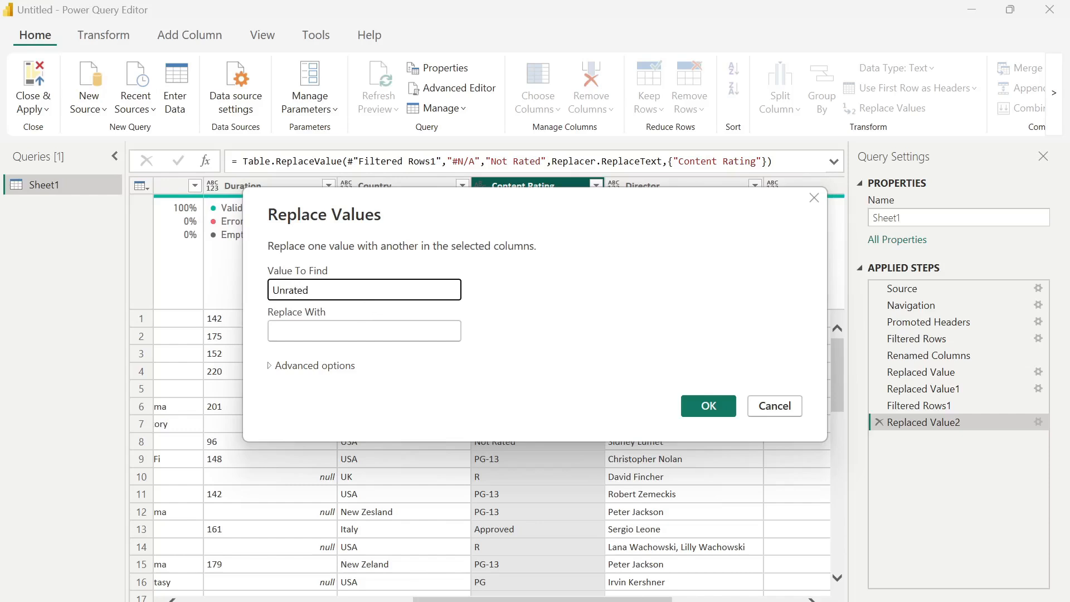
pyautogui.press('Tab')
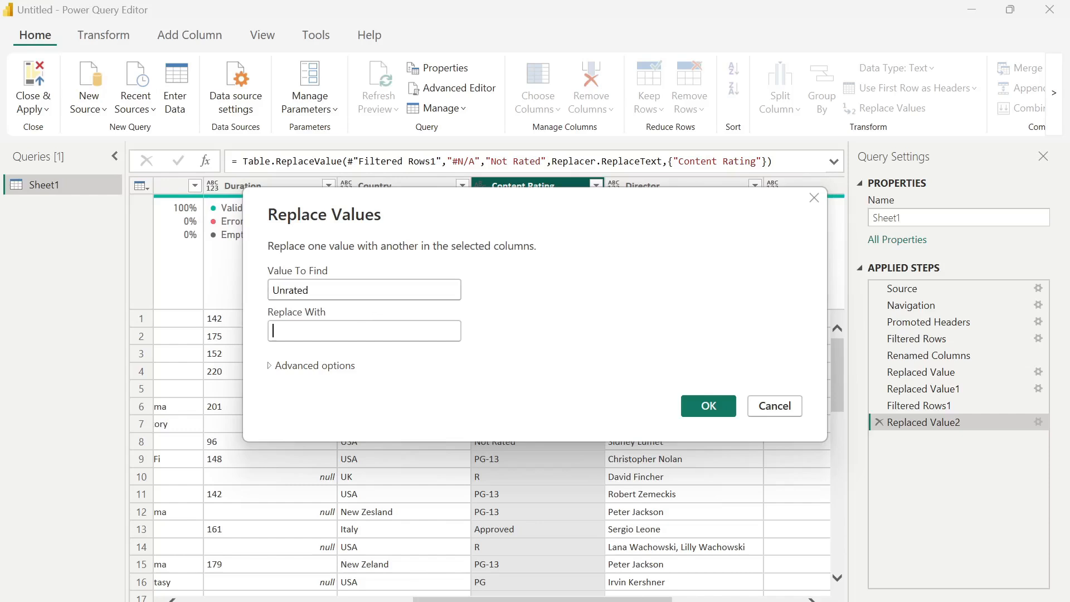
pyautogui.write('Not Rated')
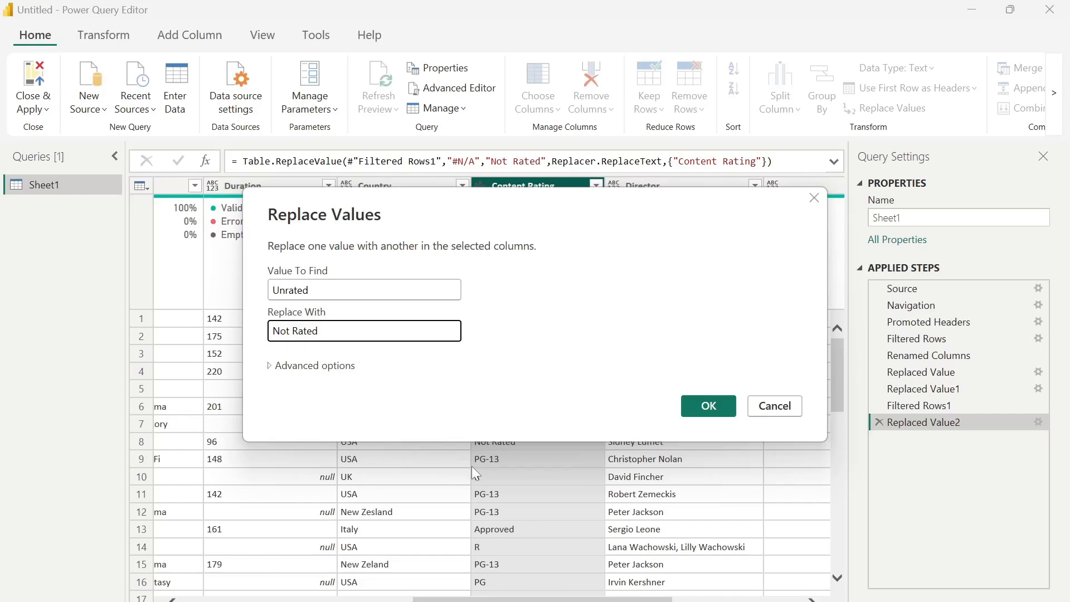
pyautogui.click(704, 405)
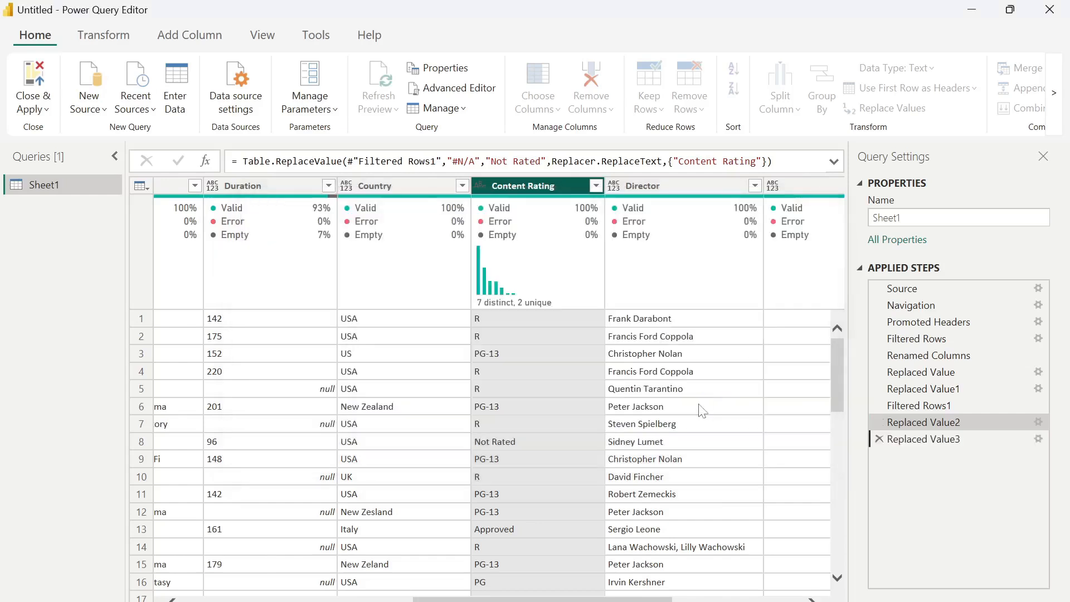
pyautogui.click(596, 187)
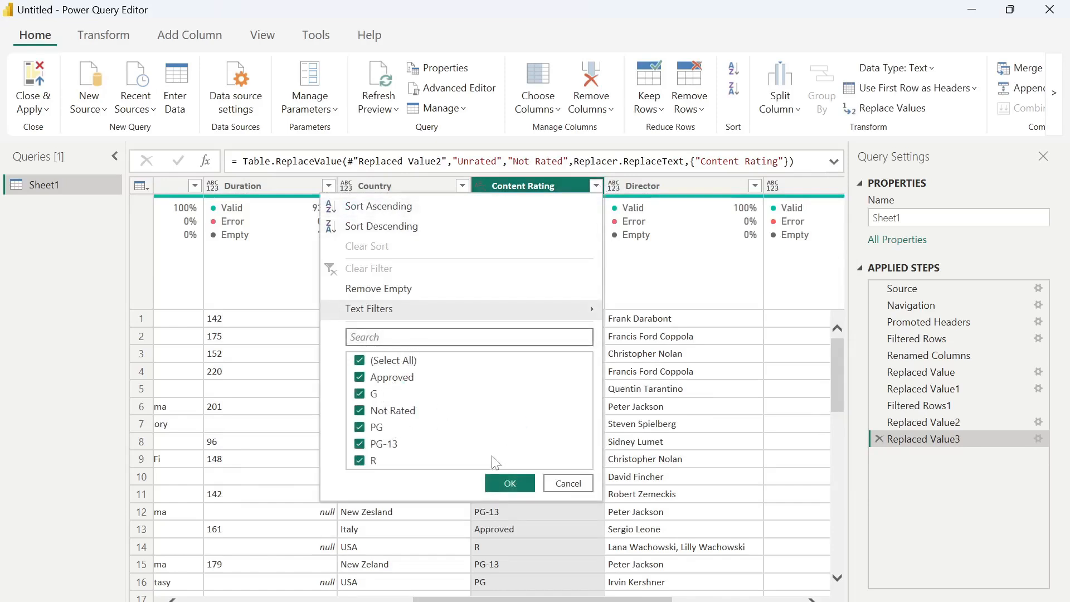
pyautogui.click(513, 482)
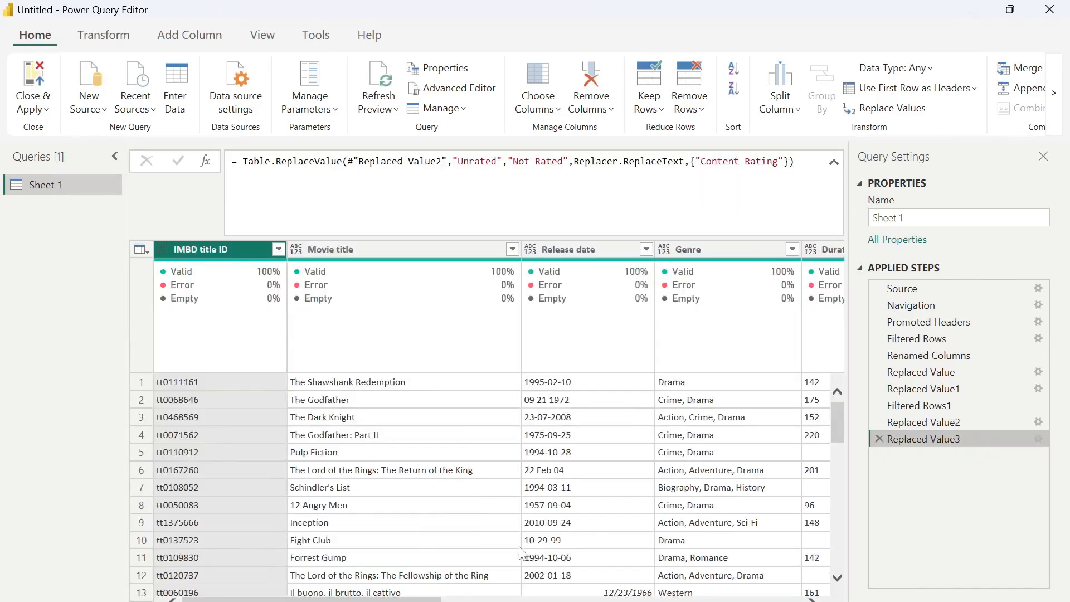
pyautogui.moveTo(312, 599); pyautogui.dragTo(520, 600)
pyautogui.moveTo(616, 600); pyautogui.dragTo(757, 587)
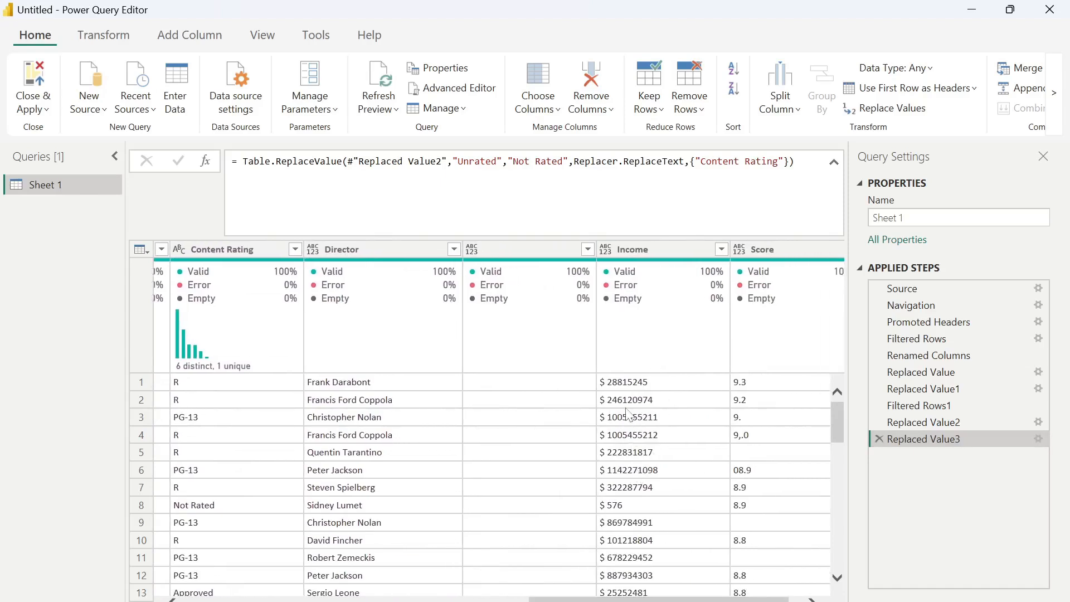
pyautogui.scroll(-2, 628, 414)
pyautogui.scroll(1, 628, 414)
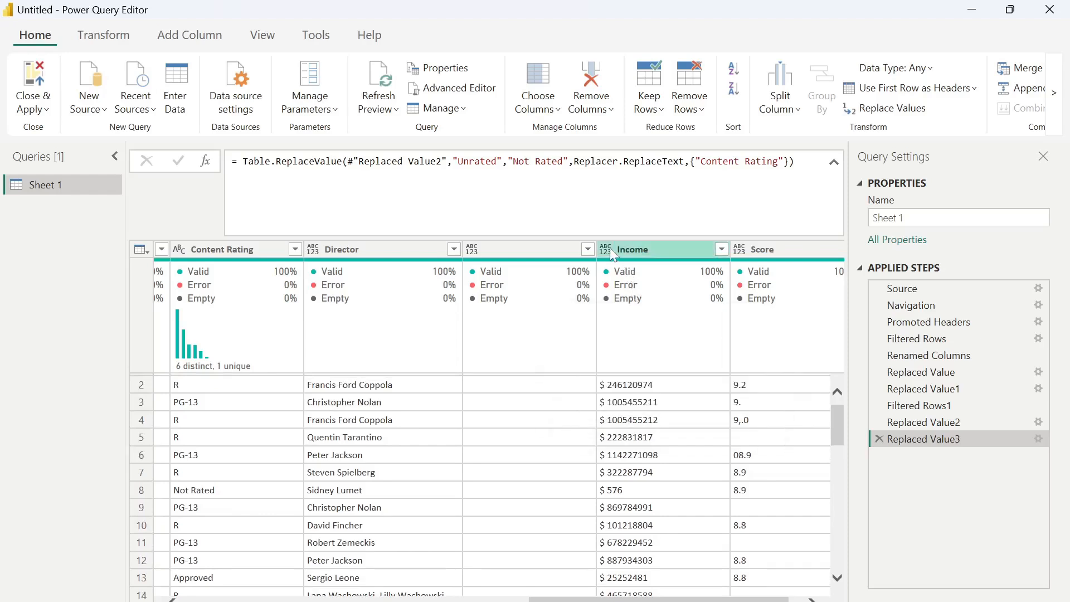
# - Split the Income column By Non-Digit to Digit into Income.1 and Income.2
pyautogui.rightClick(631, 254)
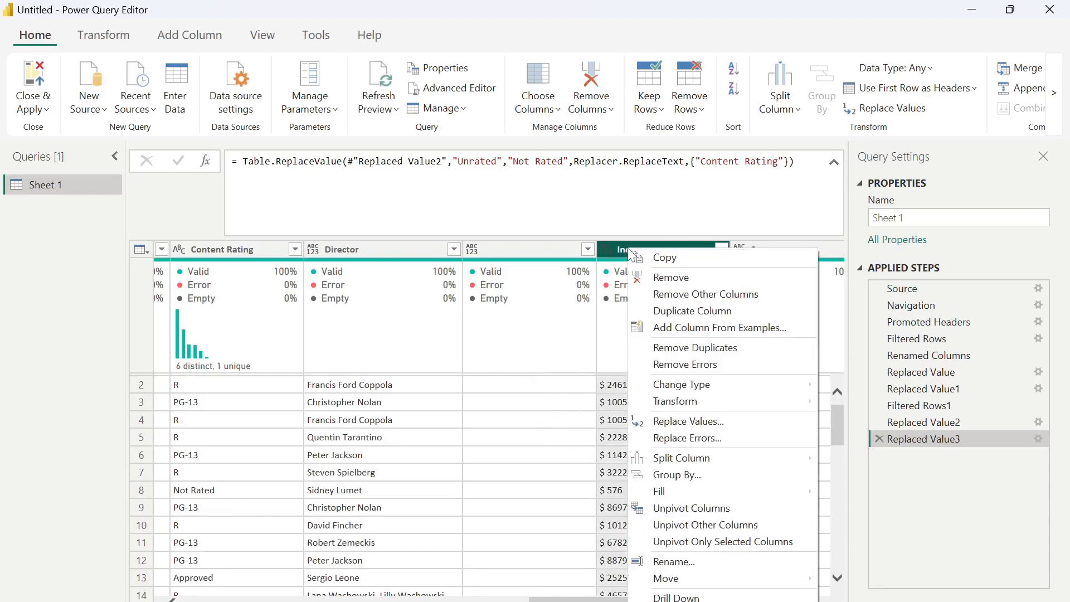
pyautogui.moveTo(720, 456)
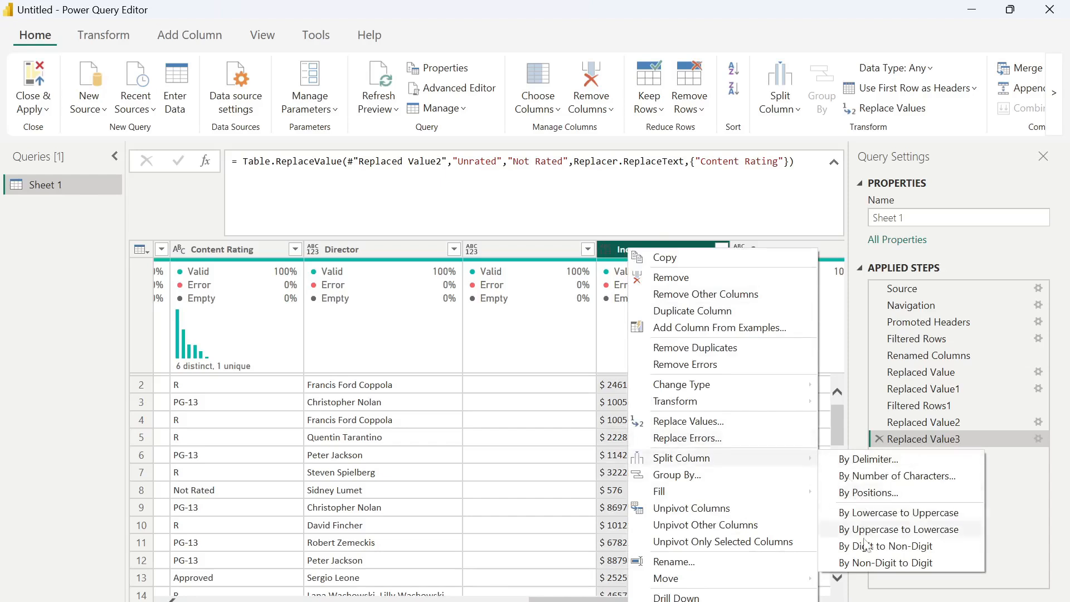
pyautogui.click(863, 564)
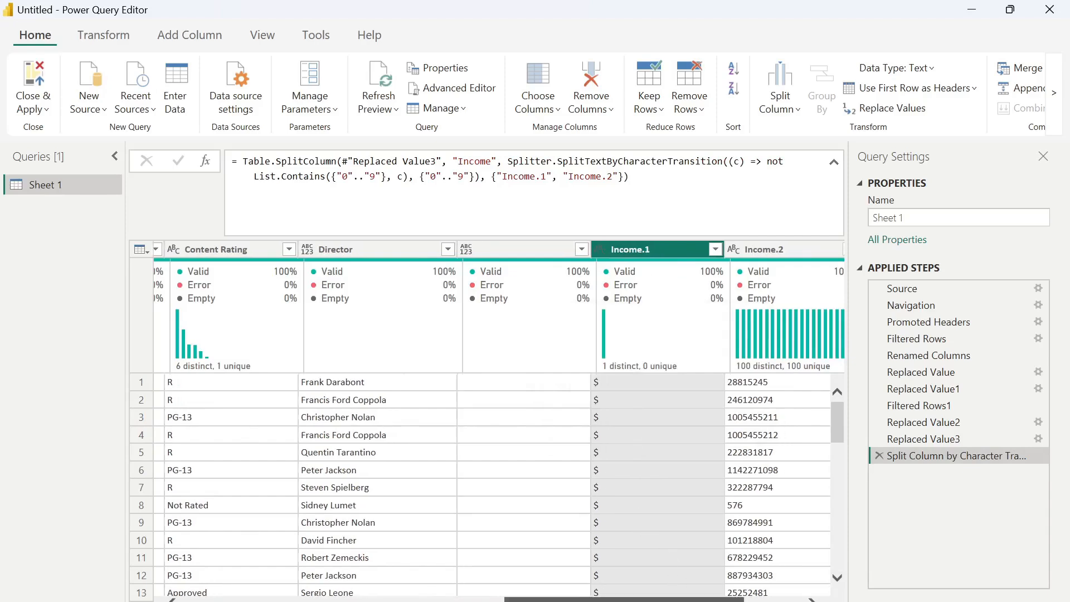
pyautogui.hscroll(3, 651, 244)
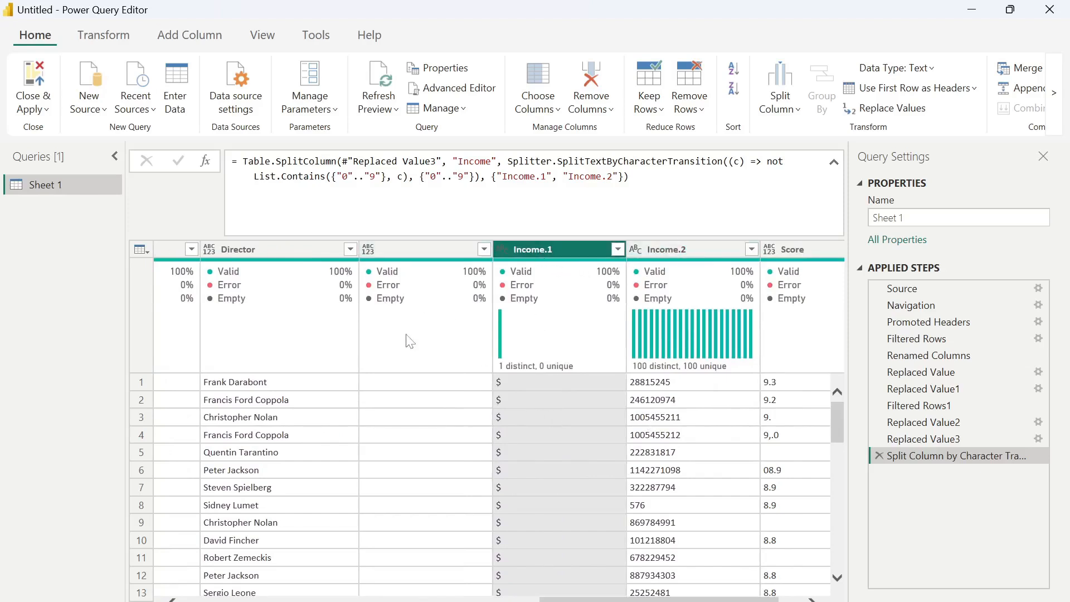
pyautogui.scroll(-3, 423, 440)
pyautogui.scroll(-5, 423, 442)
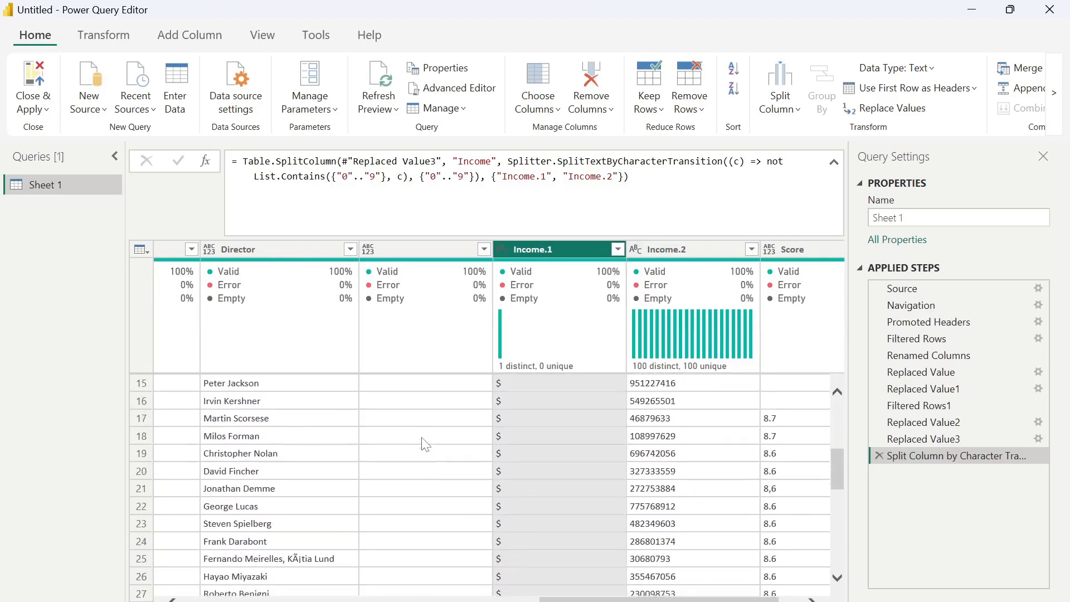
pyautogui.scroll(4, 424, 442)
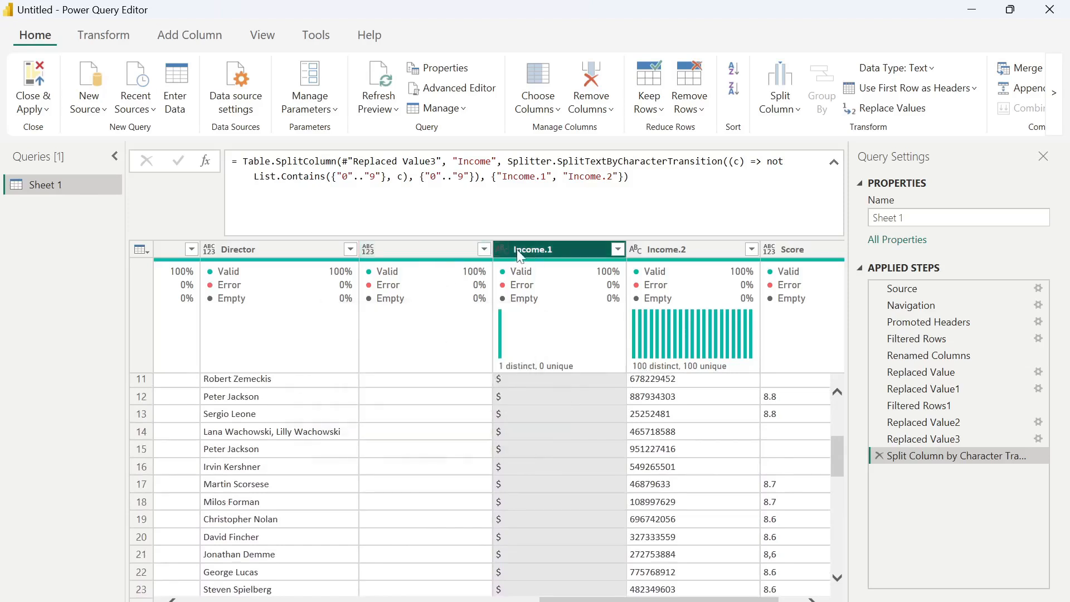
# - Remove the unnamed and Income.1 columns, and rename Income.2 to Income
pyautogui.keyDown('ctrl'); pyautogui.click(427, 251); pyautogui.keyUp('ctrl')
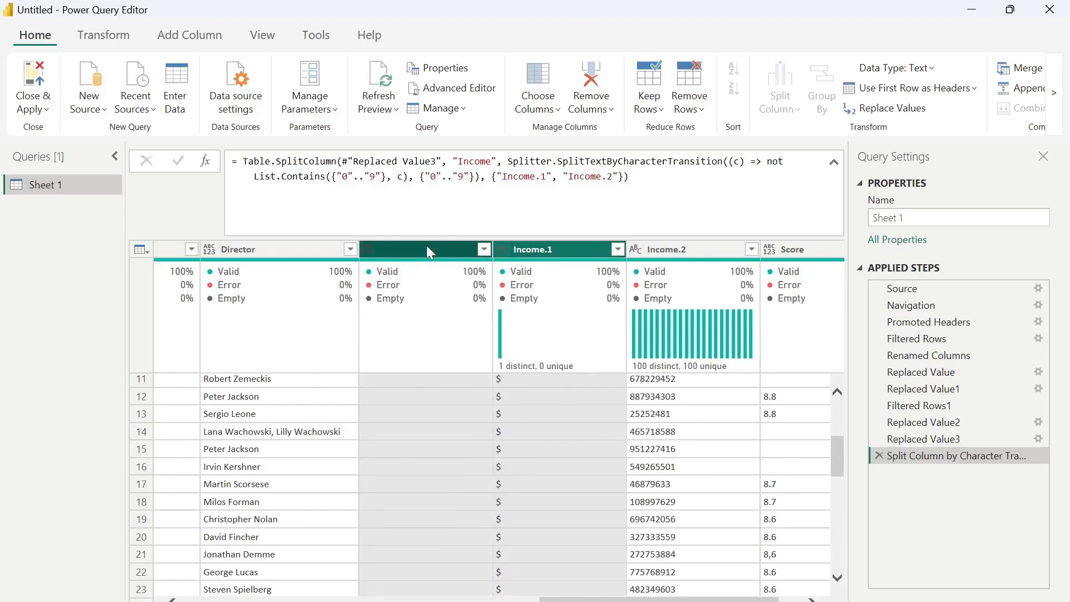
pyautogui.rightClick(427, 248)
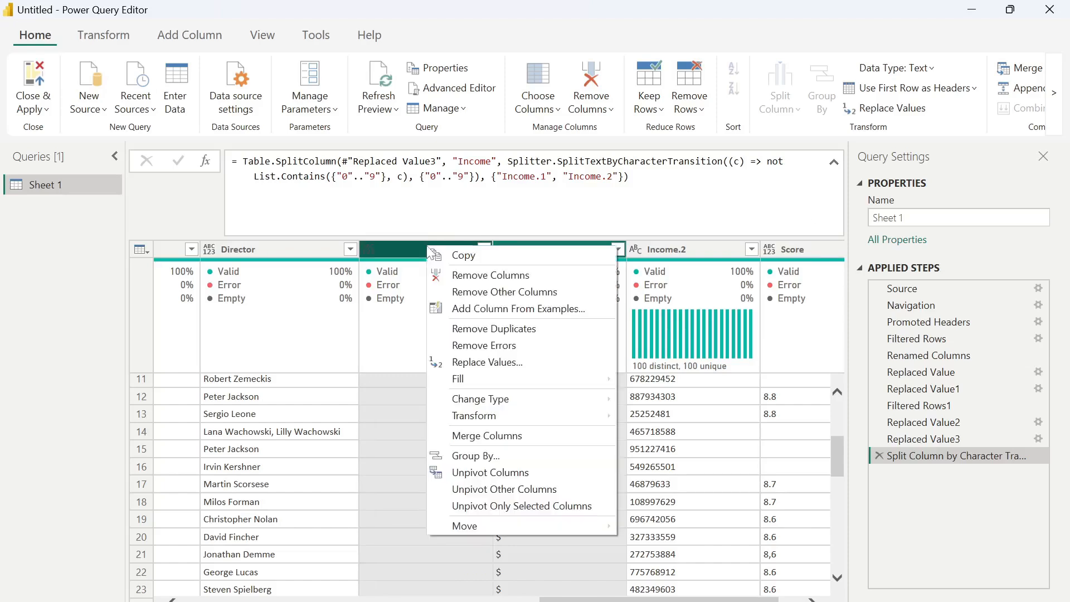
pyautogui.click(511, 275)
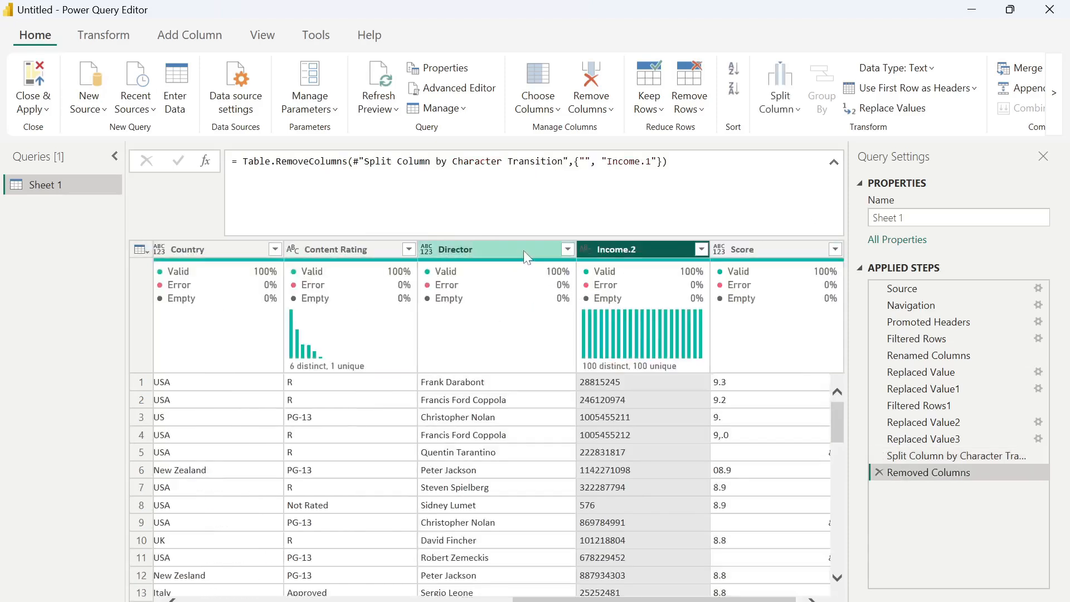
pyautogui.doubleClick(642, 249)
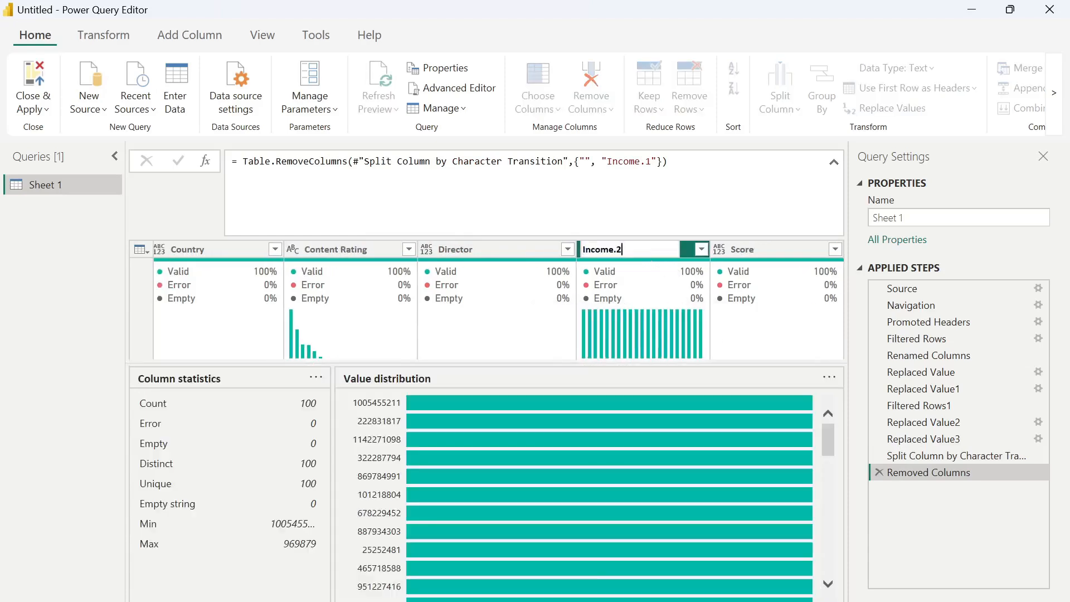
pyautogui.press('Return')
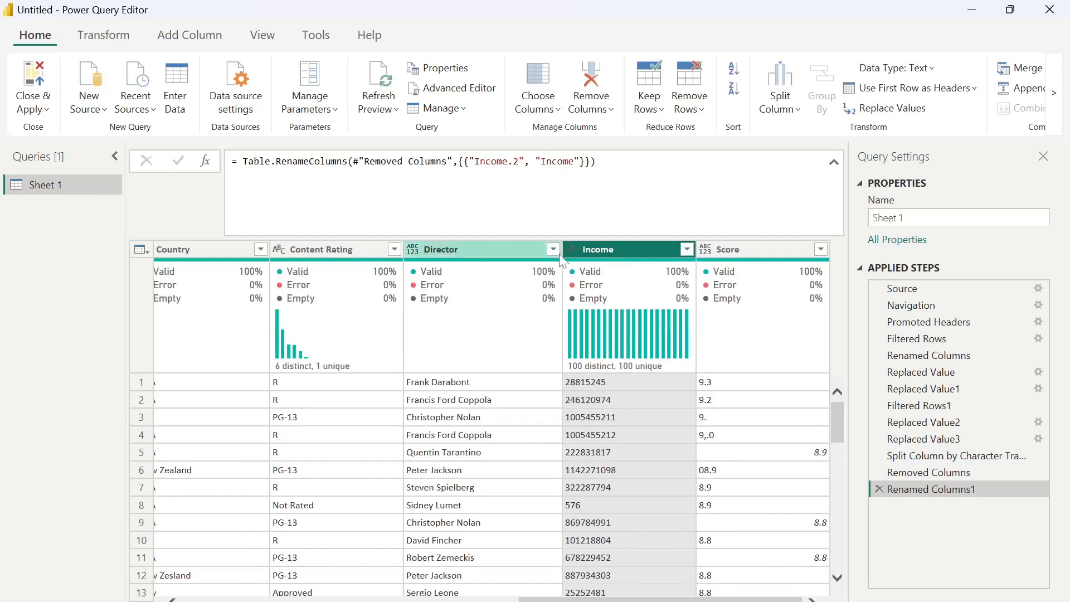
# - Set Income to Whole Number, Score to Decimal Number and Director to Text
pyautogui.click(575, 250)
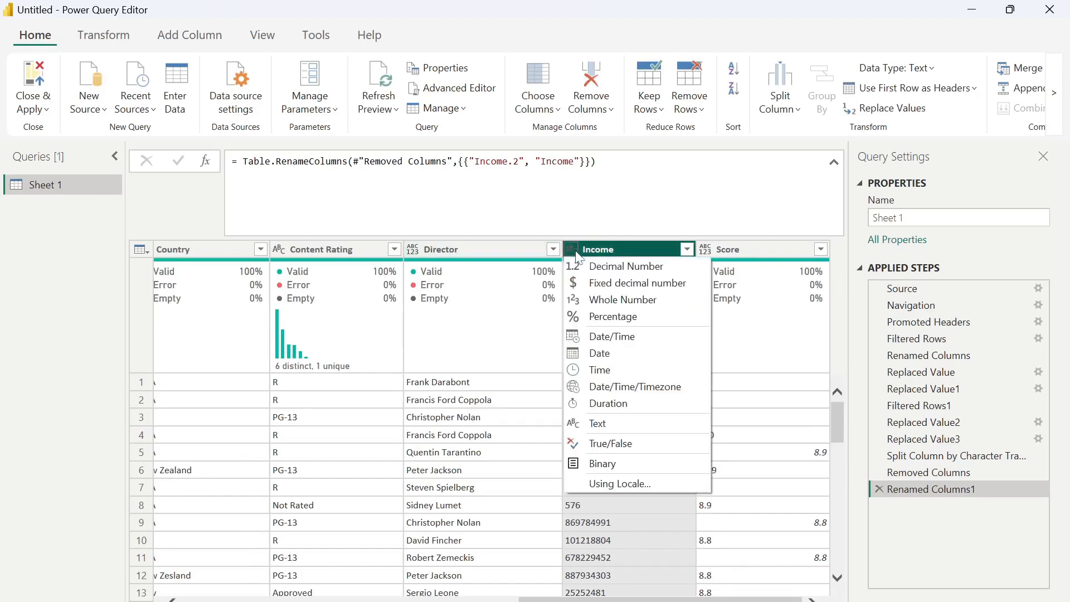
pyautogui.click(601, 305)
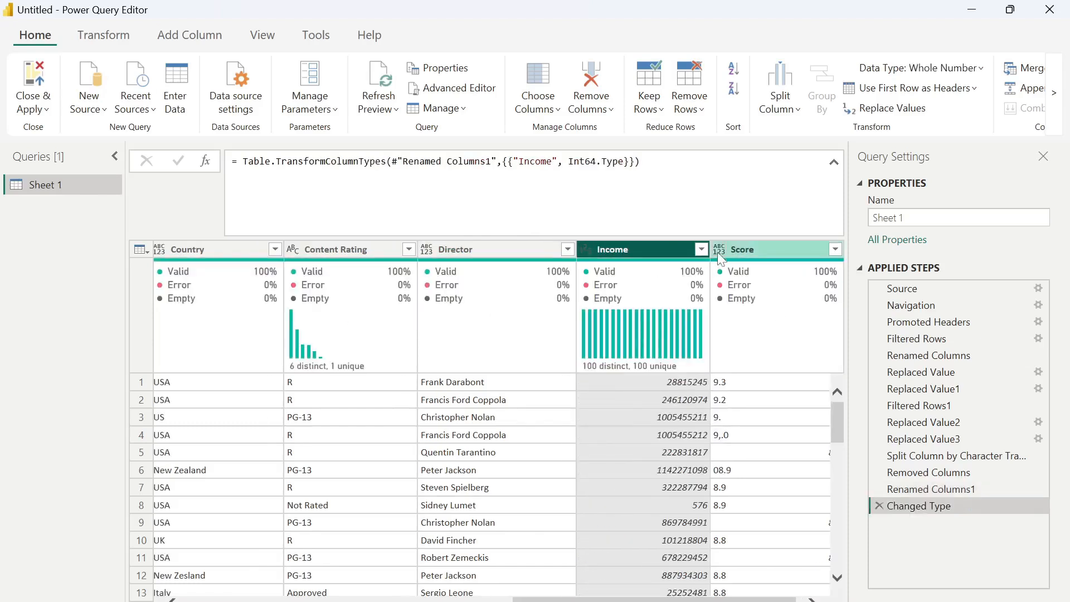
pyautogui.hscroll(1, 726, 293)
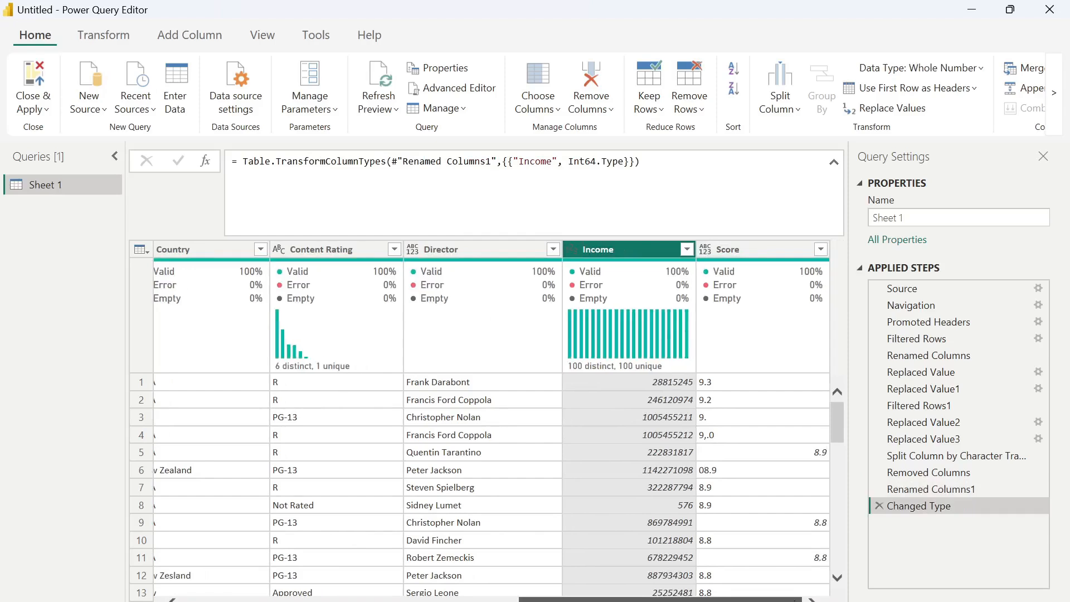
pyautogui.click(705, 251)
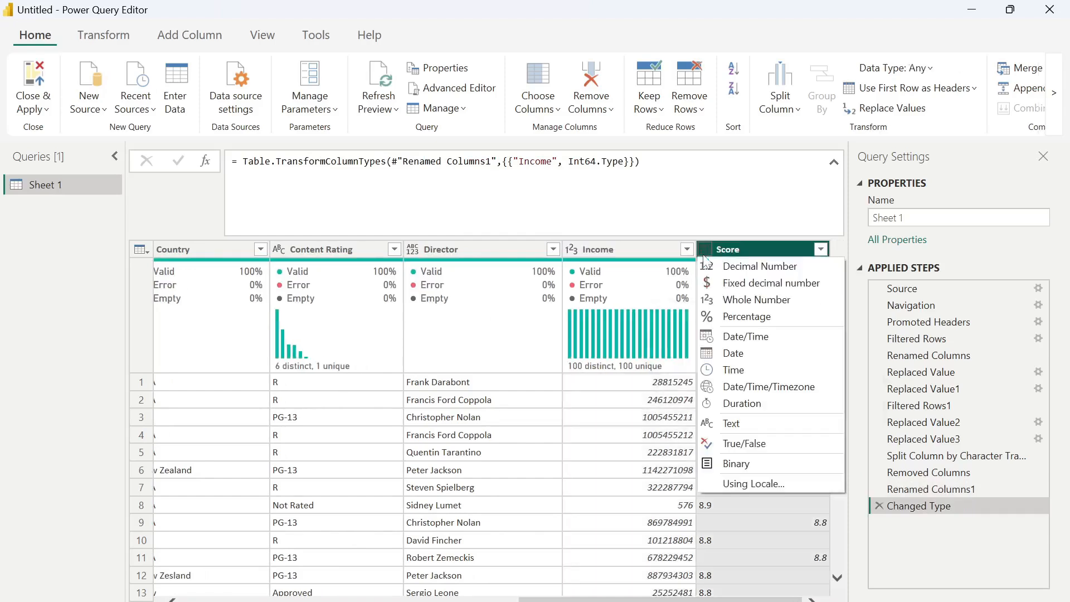
pyautogui.click(752, 268)
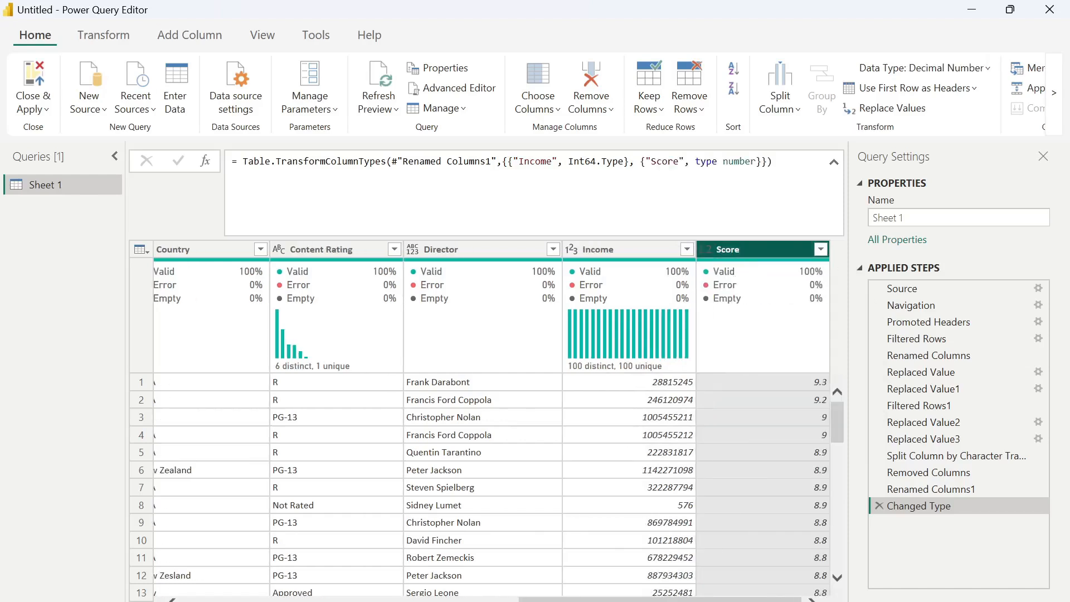
pyautogui.hscroll(-3, 532, 450)
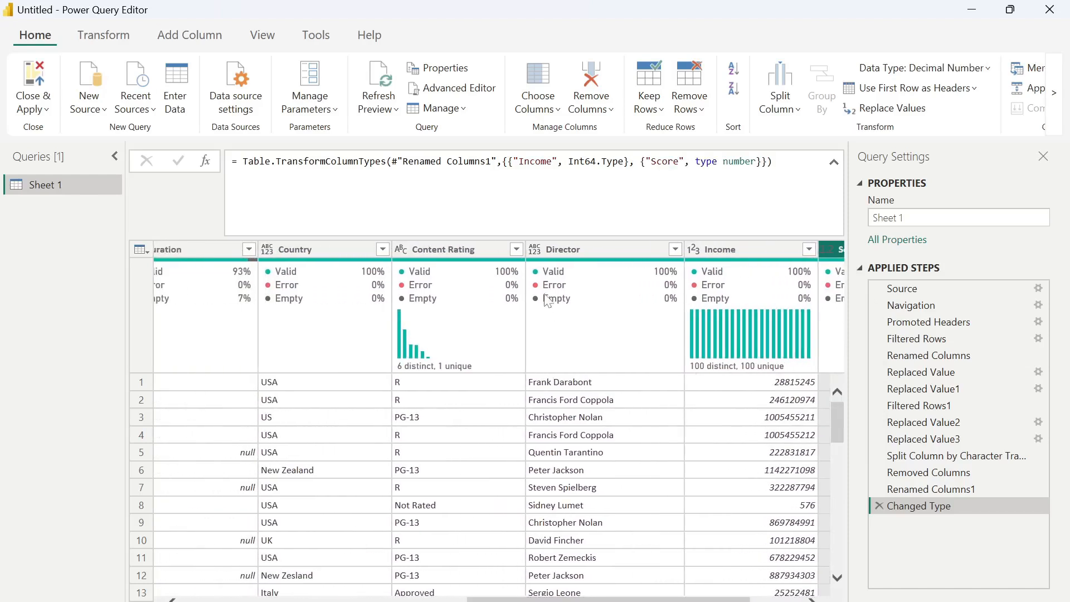
pyautogui.click(535, 249)
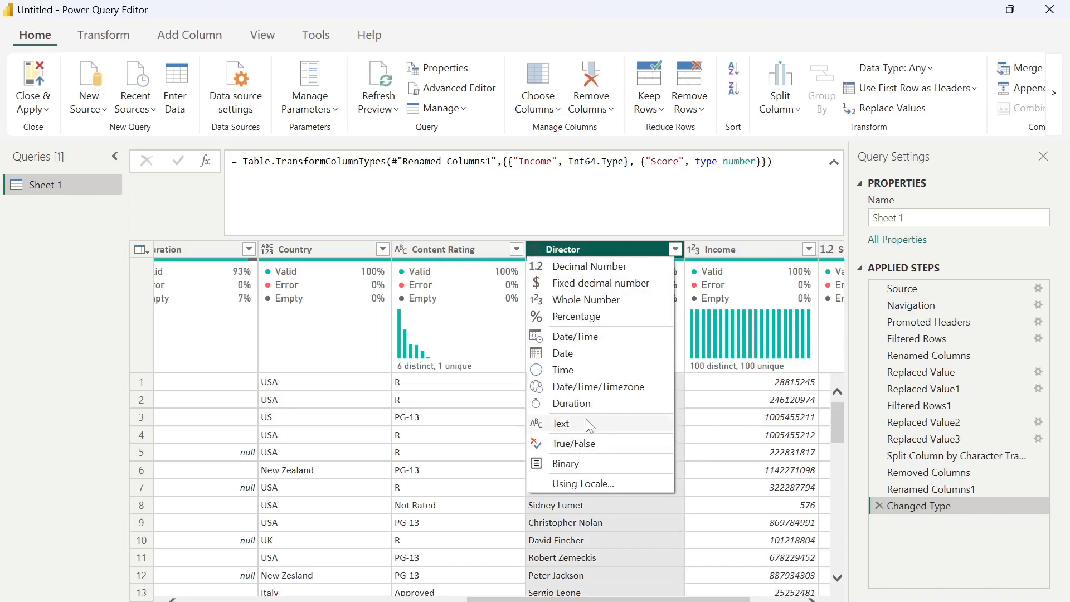
pyautogui.click(589, 426)
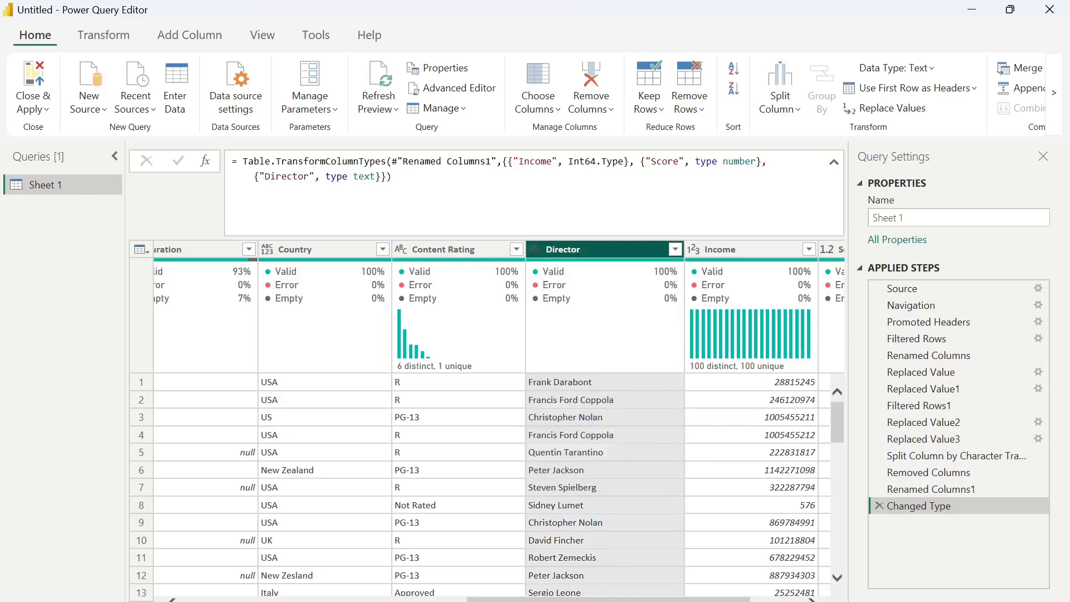
# - Set Country to Text, Duration to Whole Number and Genre to Text
pyautogui.moveTo(585, 600); pyautogui.dragTo(526, 600)
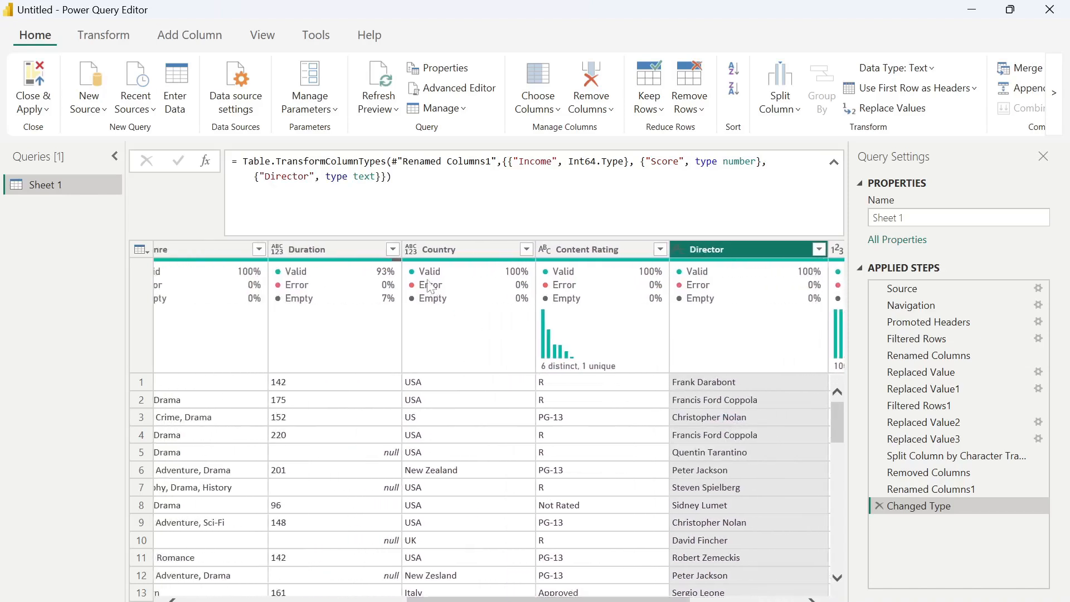
pyautogui.click(414, 249)
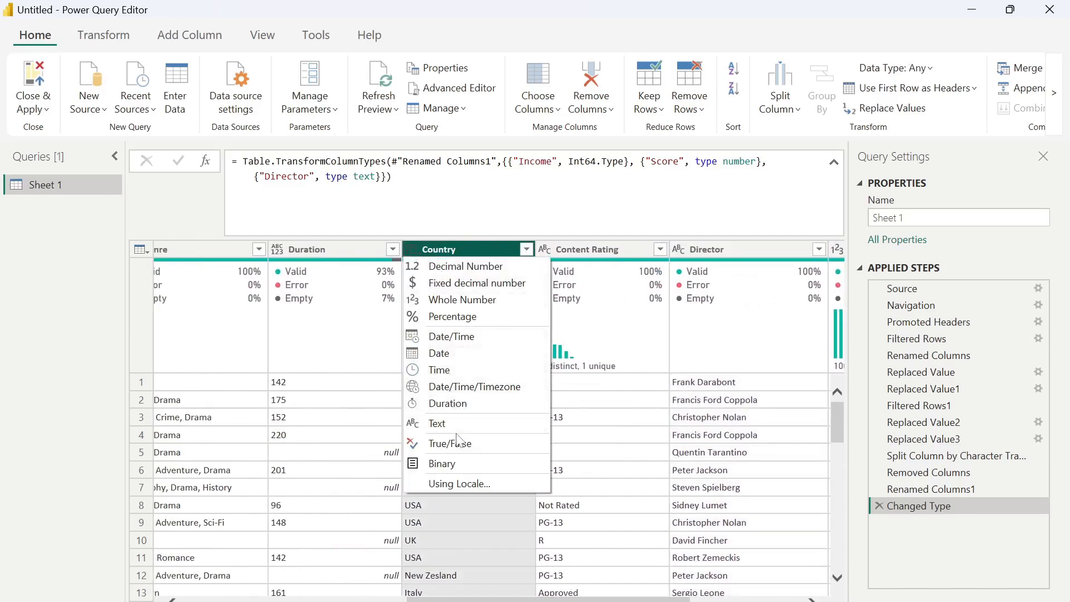
pyautogui.click(460, 423)
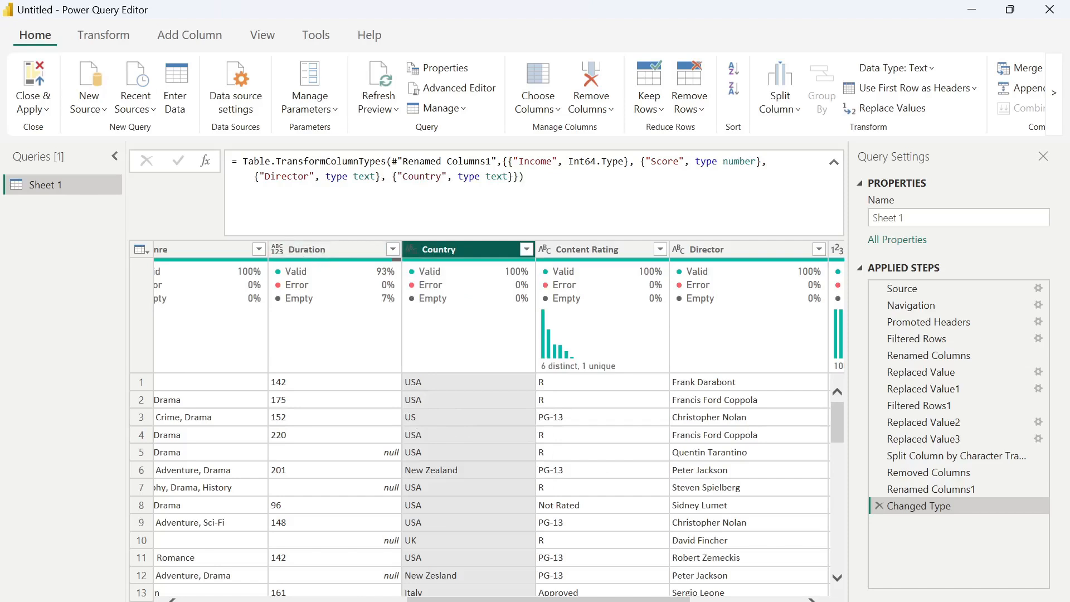
pyautogui.click(277, 249)
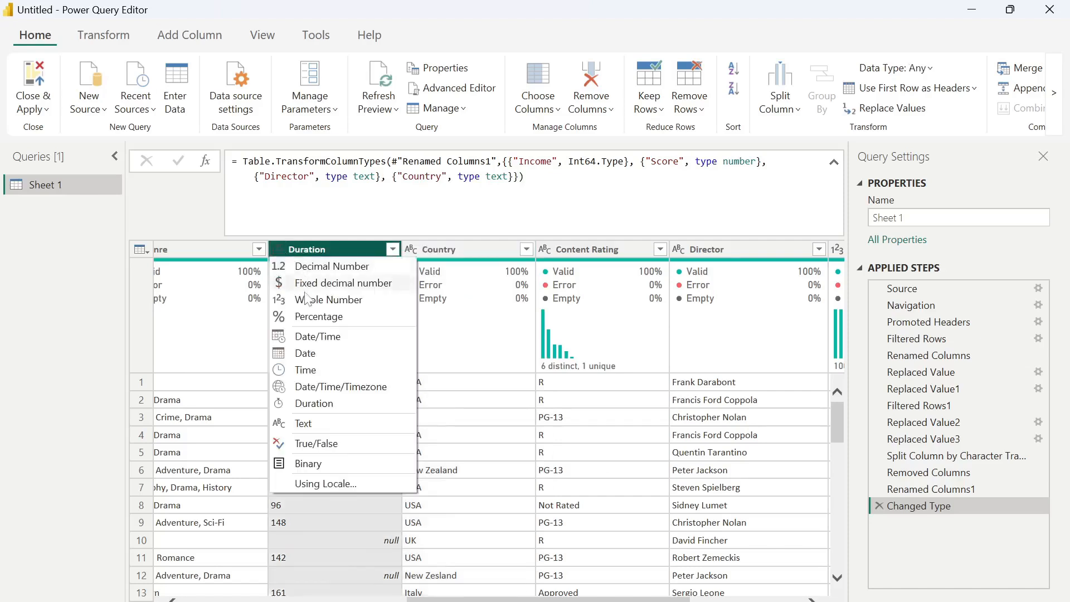
pyautogui.click(329, 299)
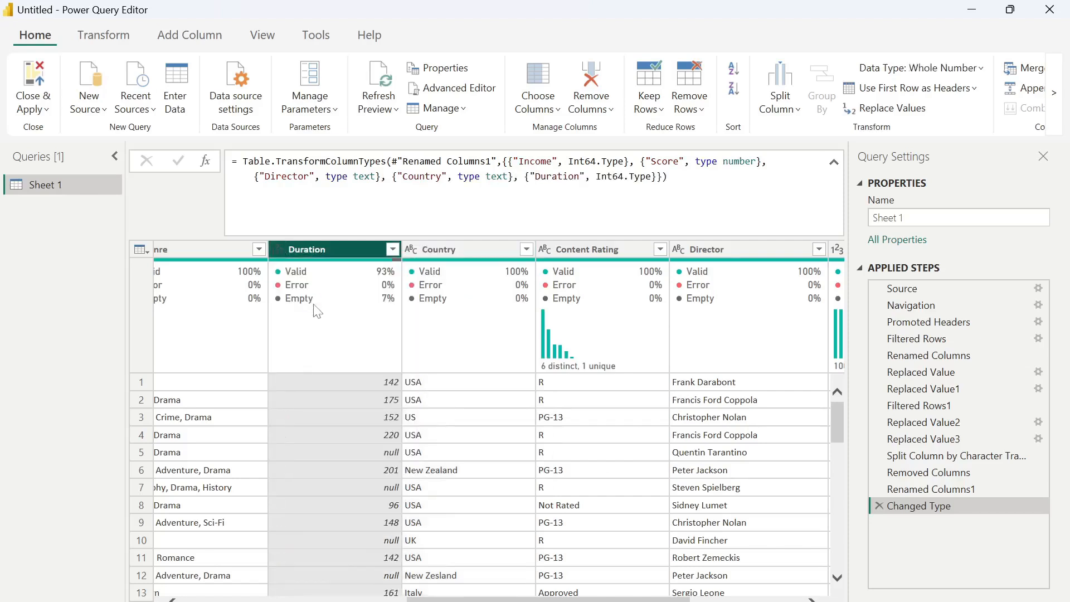
pyautogui.moveTo(521, 600); pyautogui.dragTo(408, 599)
pyautogui.click(398, 249)
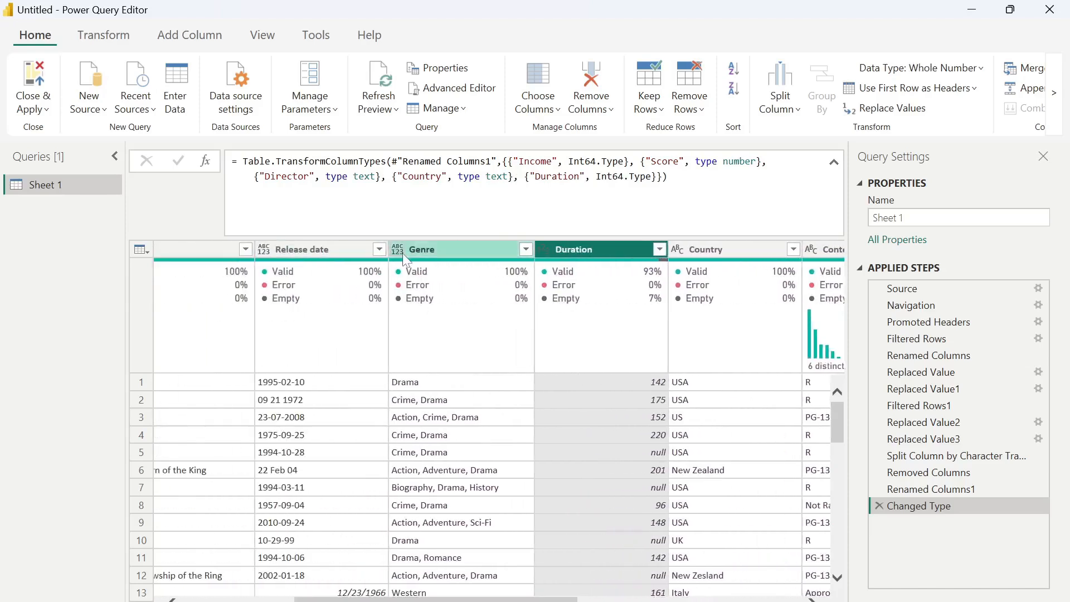
pyautogui.click(440, 423)
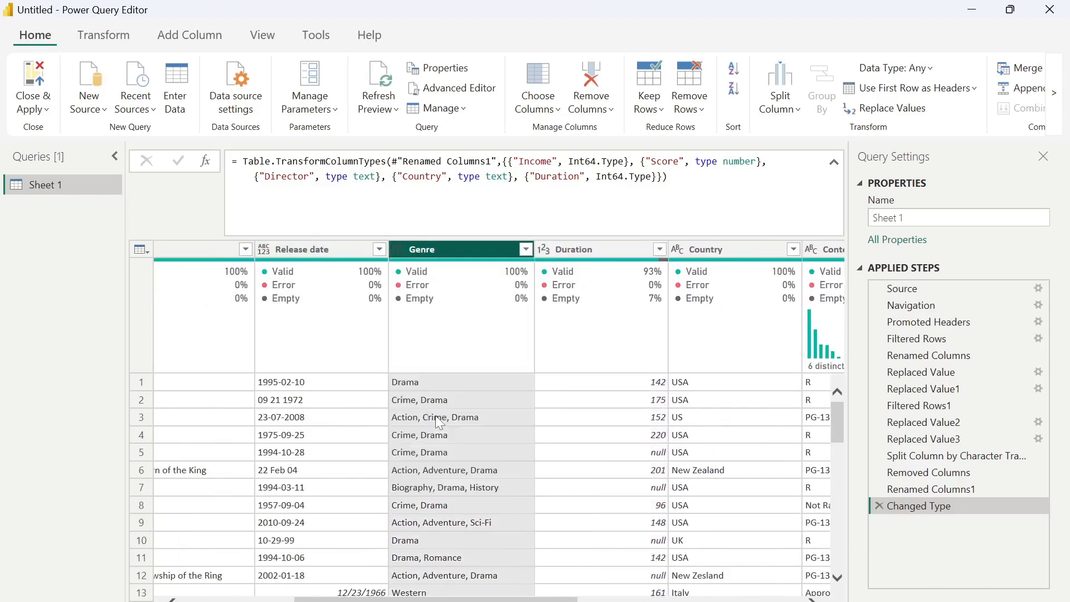
pyautogui.hscroll(-3, 400, 521)
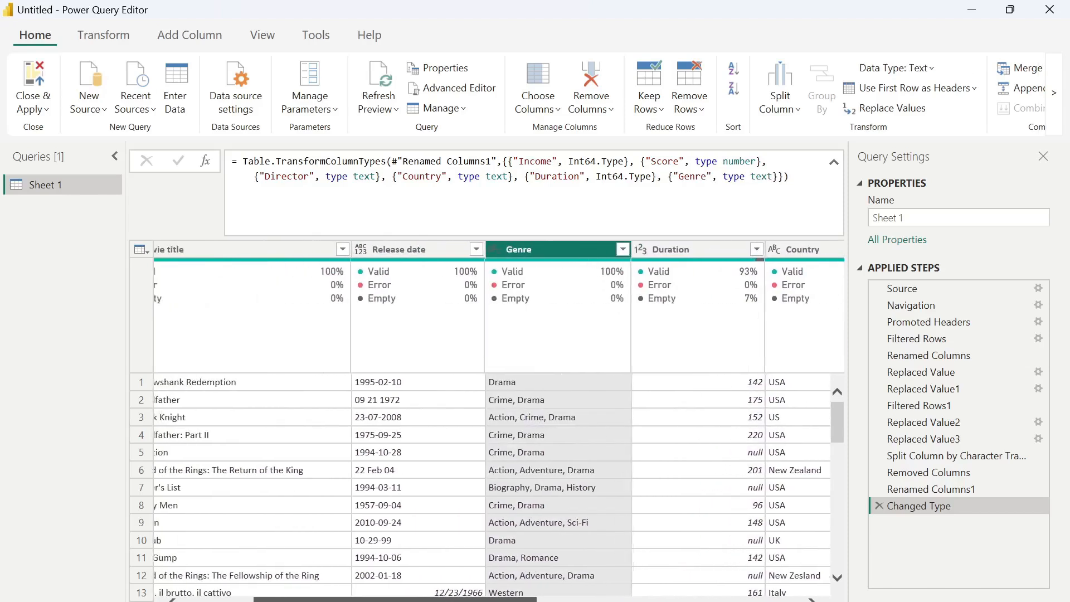
pyautogui.scroll(-5, 405, 478)
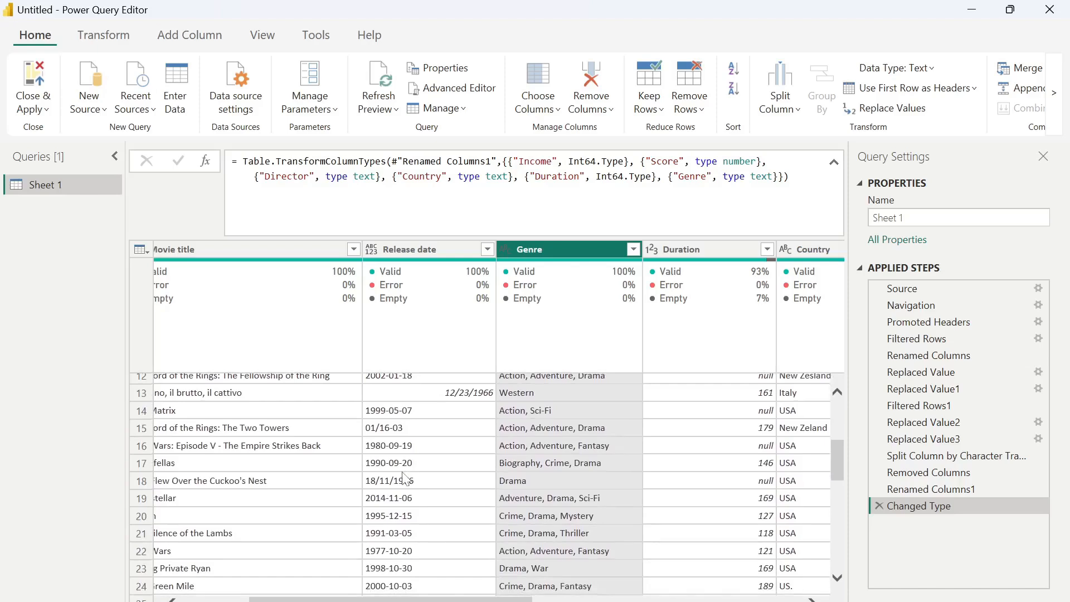
pyautogui.scroll(2, 406, 478)
# - Review the distinct Release date values in the column's filter list without filtering
pyautogui.click(477, 252)
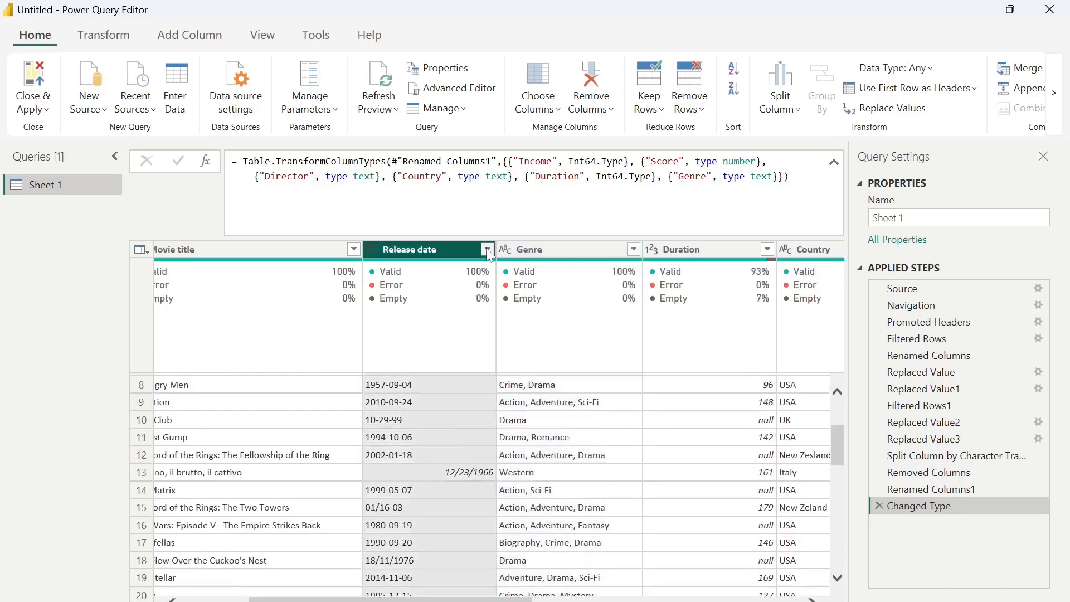
pyautogui.click(488, 250)
pyautogui.scroll(-3, 414, 508)
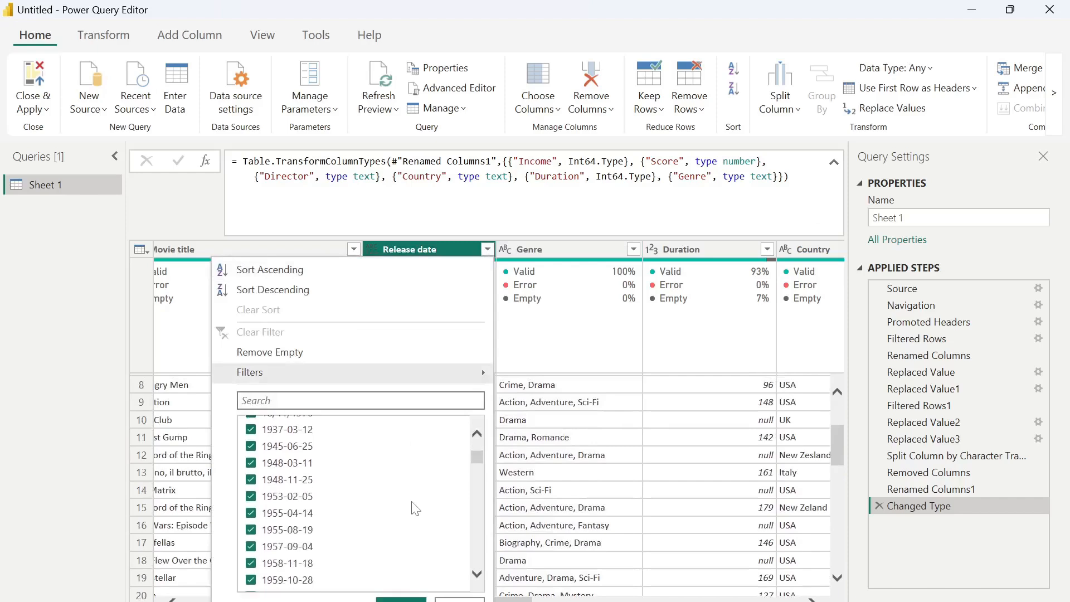
pyautogui.scroll(-10, 413, 507)
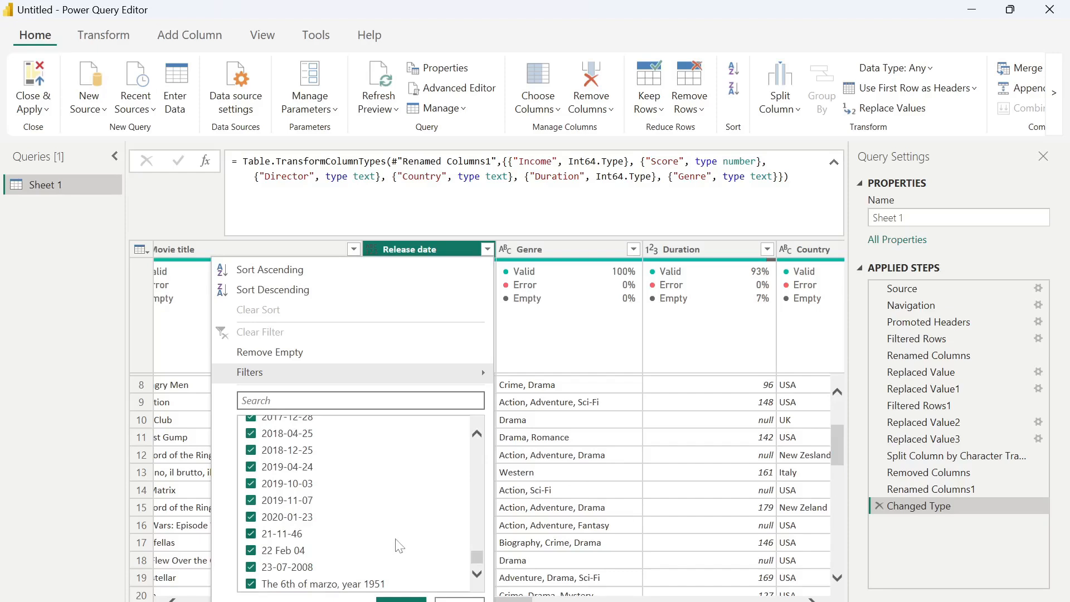
pyautogui.press('Escape')
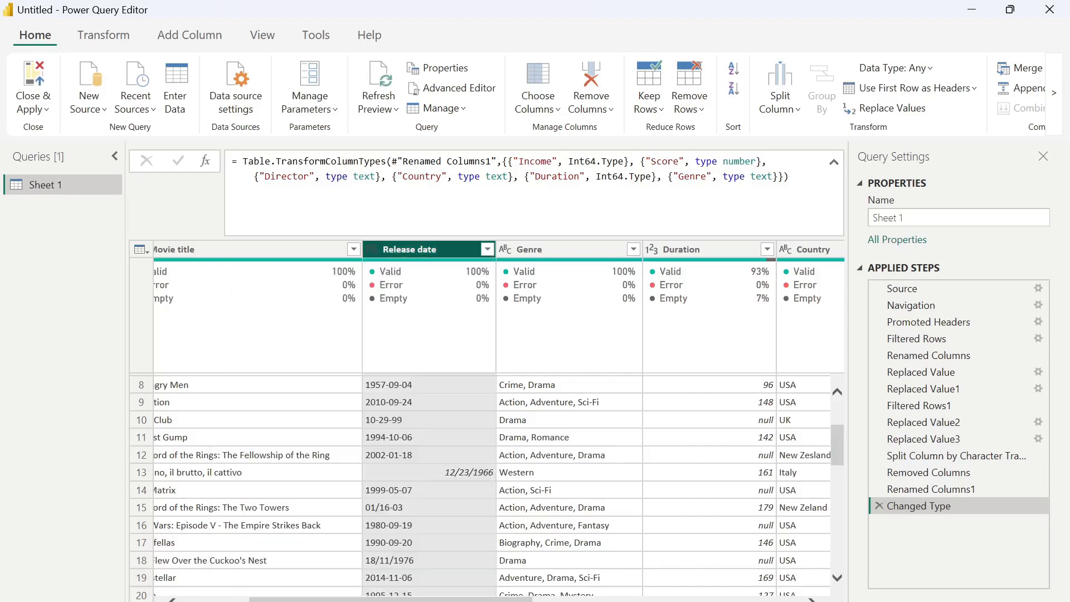
# - Change the Release date column type to Date, leaving a few rows as Error
pyautogui.click(372, 249)
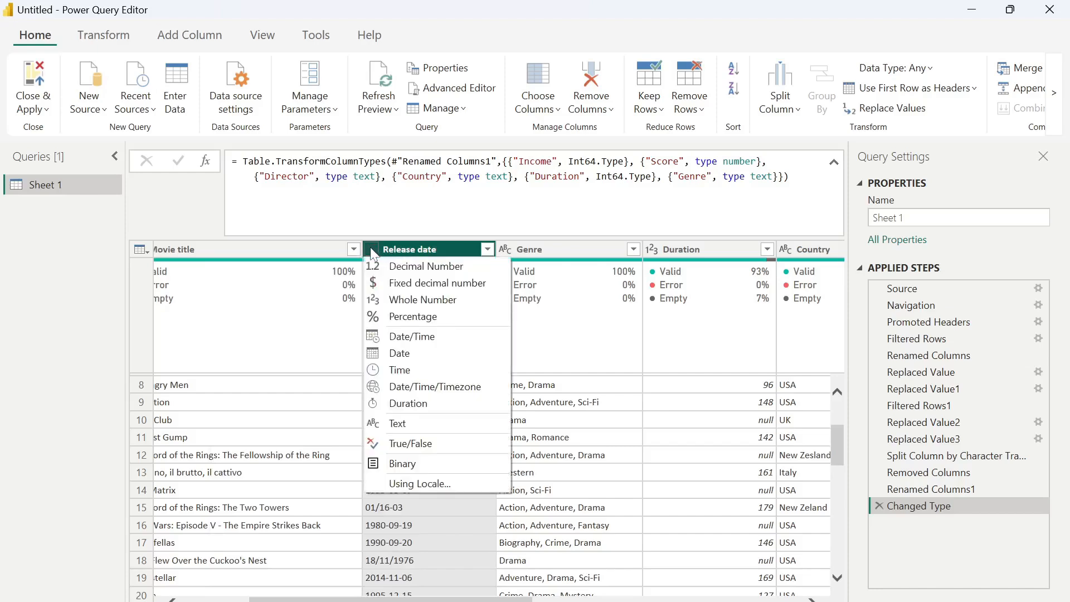
pyautogui.click(404, 356)
pyautogui.scroll(-4, 410, 426)
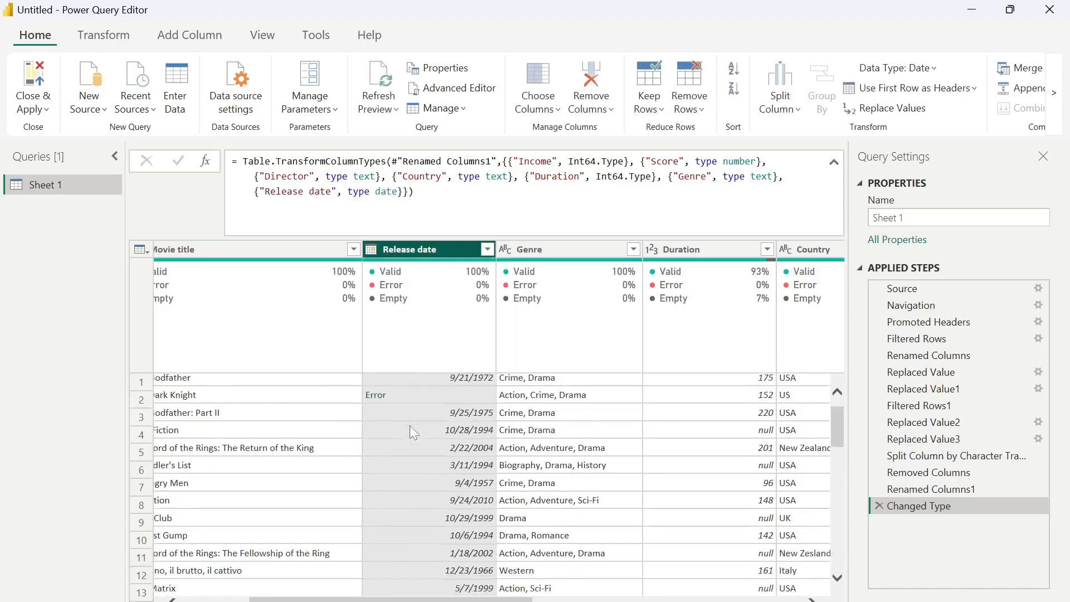
pyautogui.scroll(-2, 410, 426)
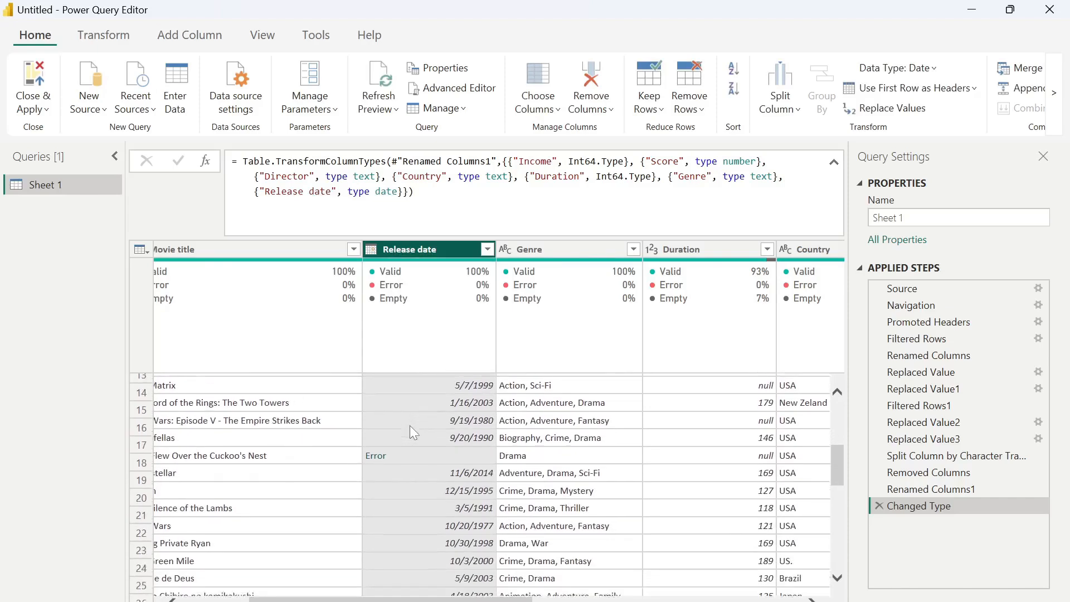
pyautogui.scroll(3, 409, 426)
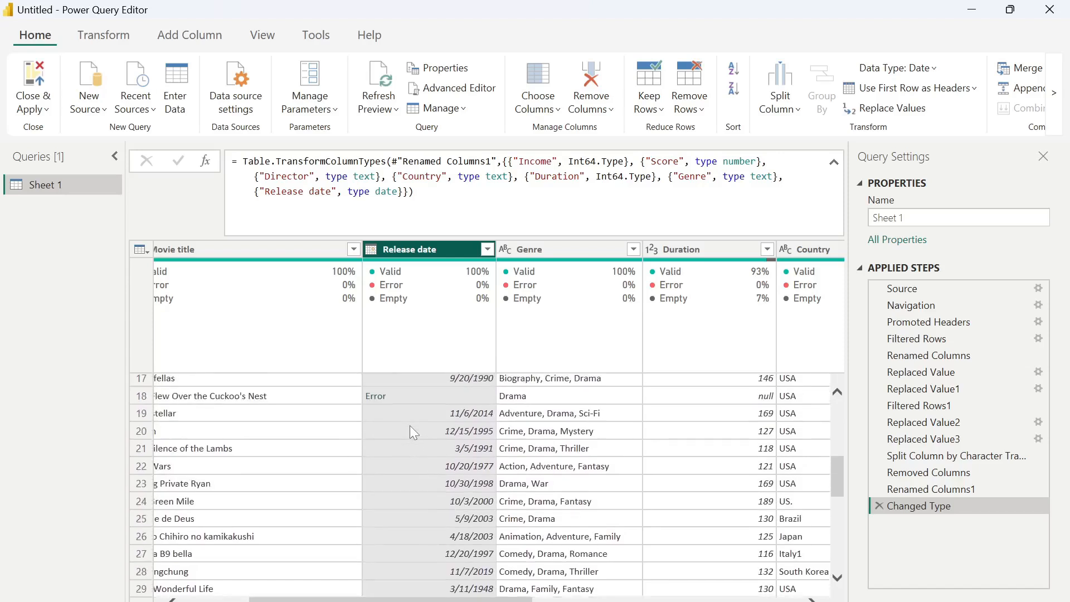
pyautogui.scroll(1, 410, 426)
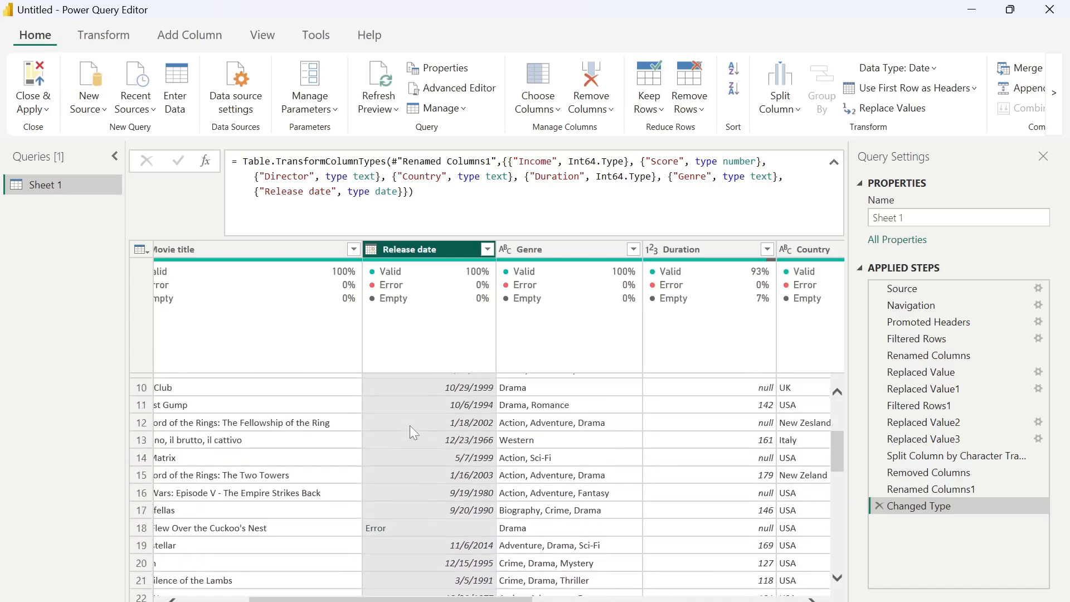
# - Replace the Release date column's errors with null using Replace Errors
pyautogui.click(402, 248)
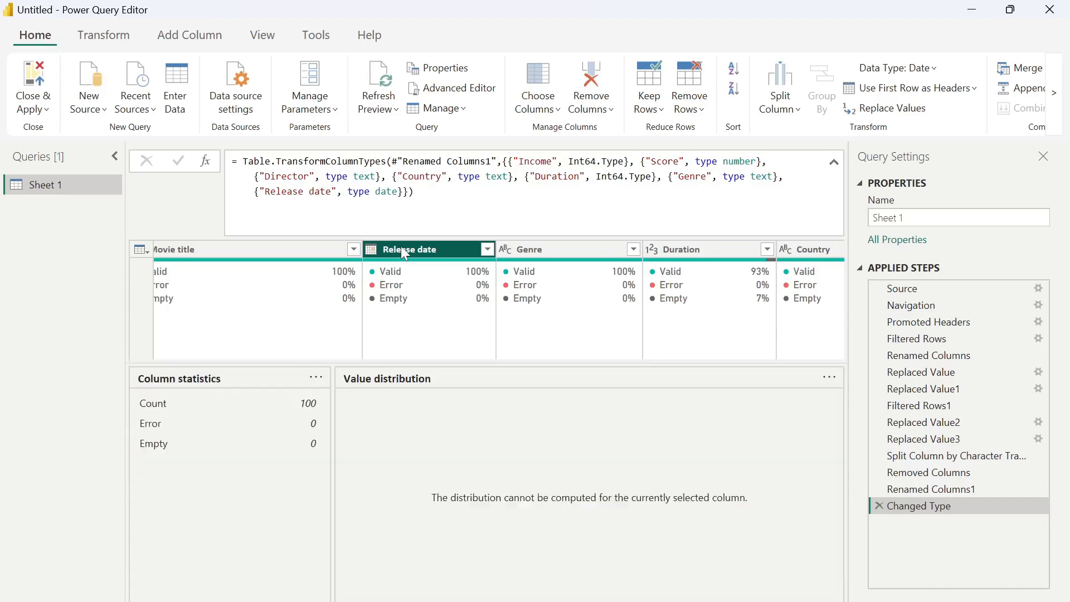
pyautogui.rightClick(440, 246)
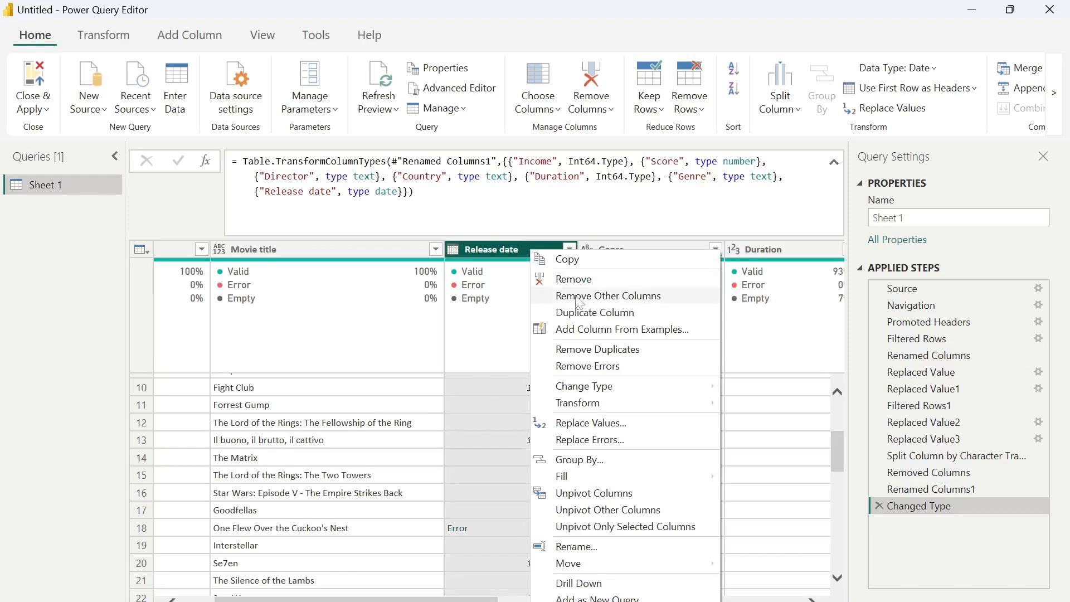
pyautogui.click(612, 440)
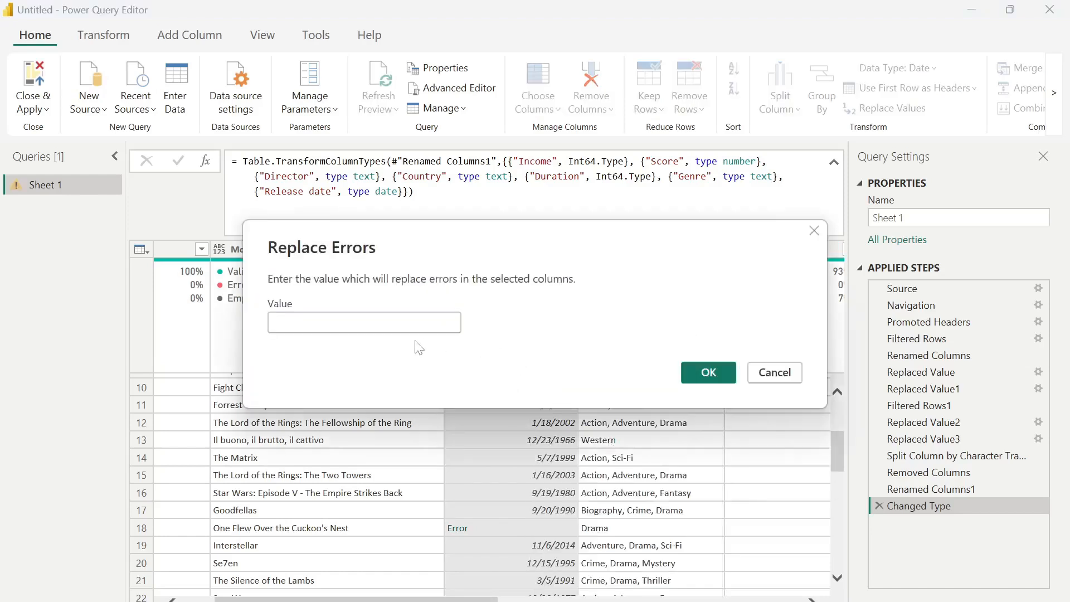
pyautogui.write('null')
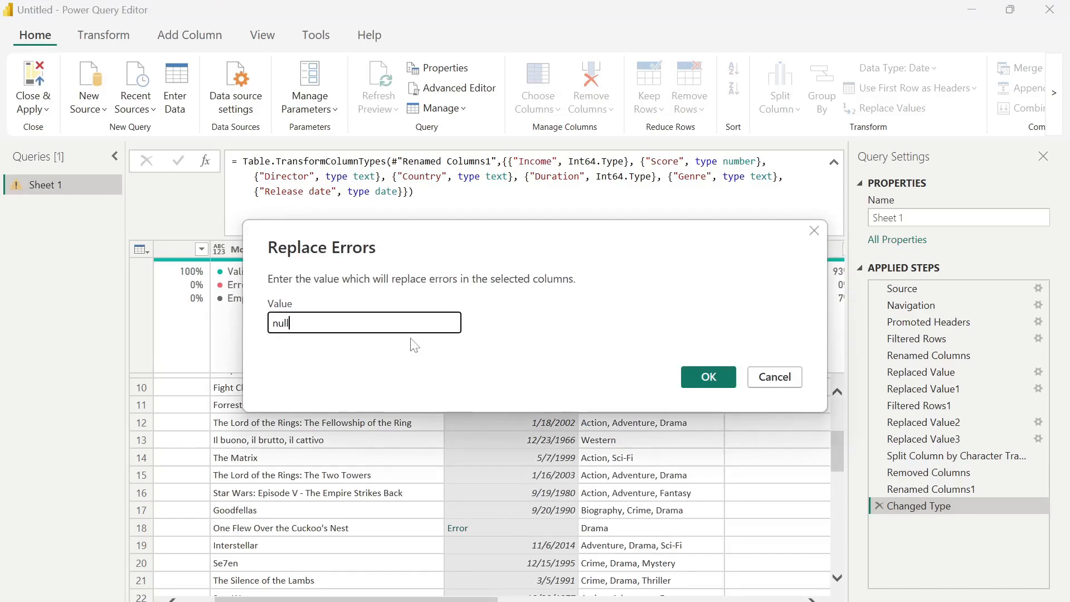
pyautogui.click(708, 377)
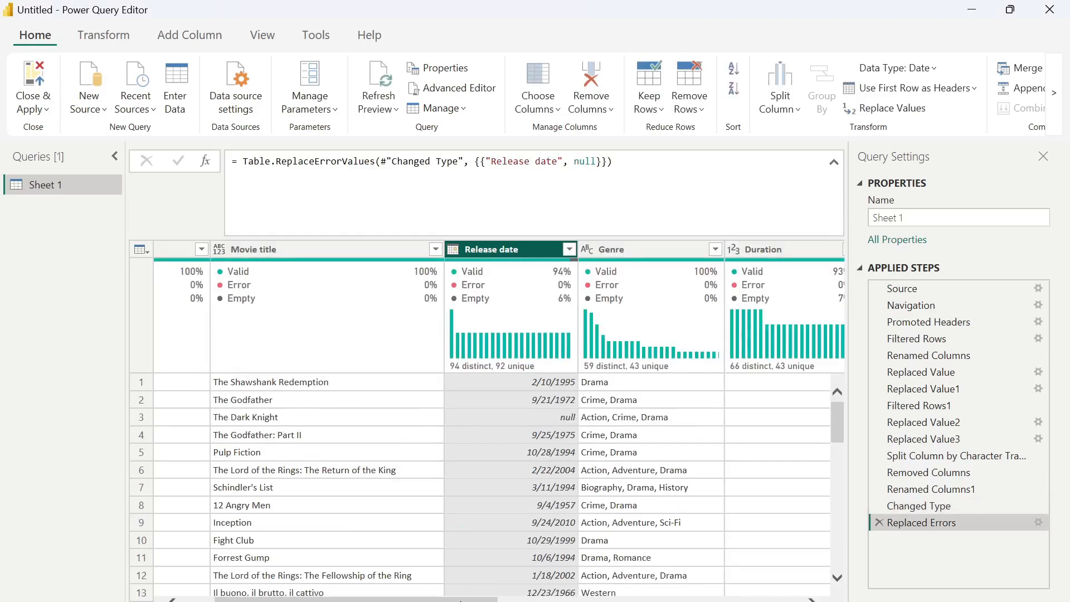
pyautogui.moveTo(461, 600); pyautogui.dragTo(428, 601)
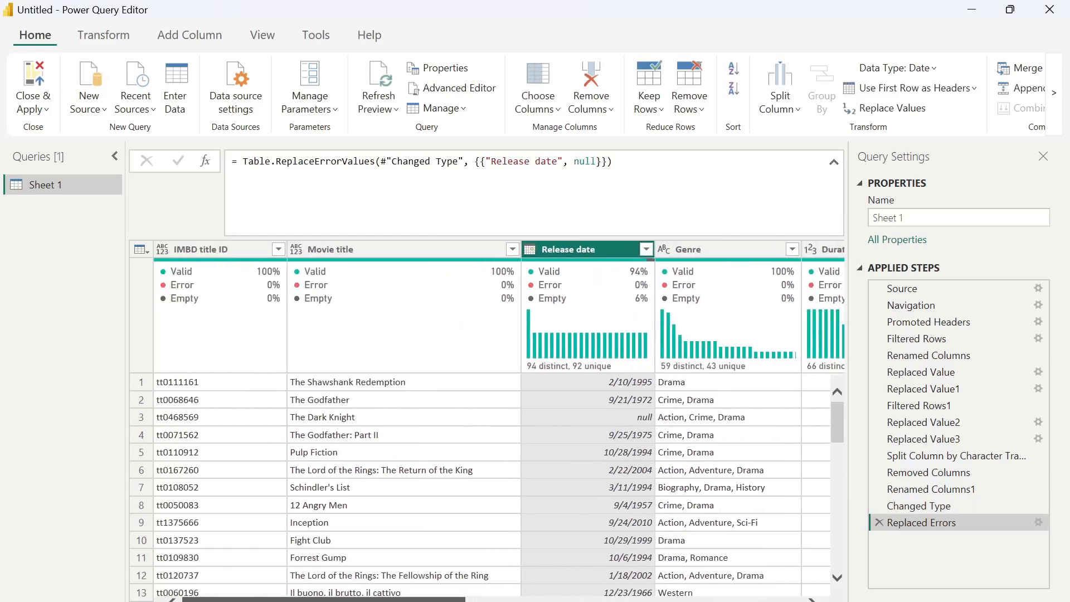
# - Set the Movie title column's data type to Text
pyautogui.click(297, 251)
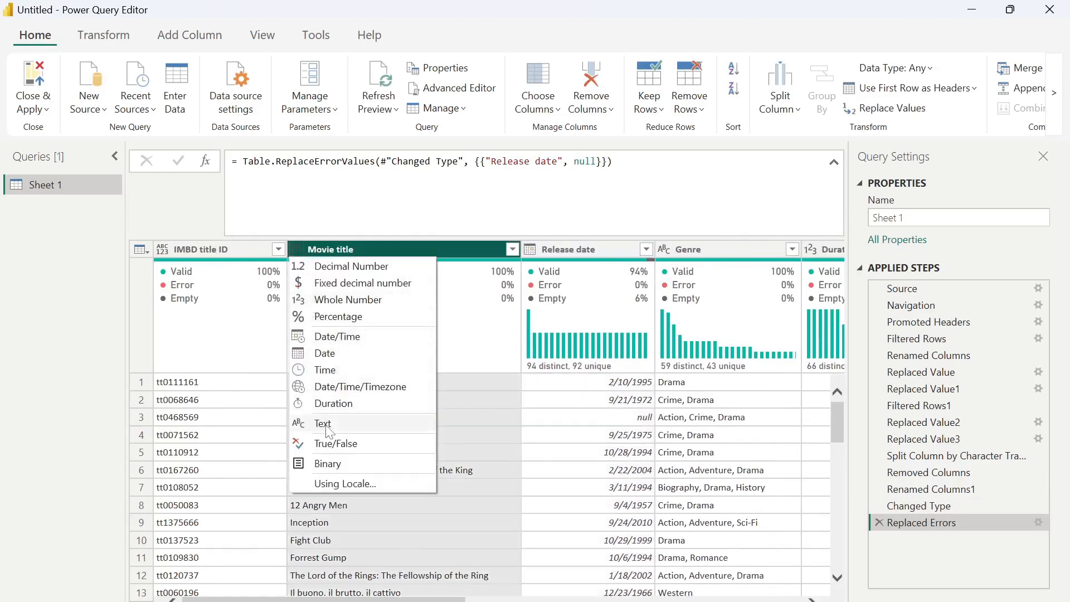
pyautogui.click(324, 424)
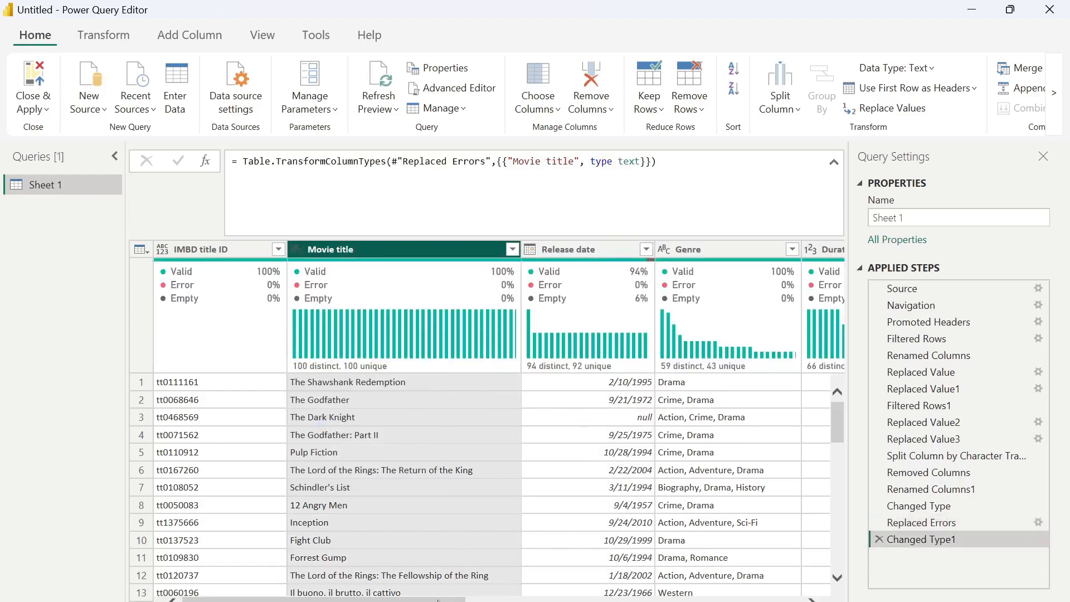
pyautogui.moveTo(439, 600); pyautogui.dragTo(467, 601)
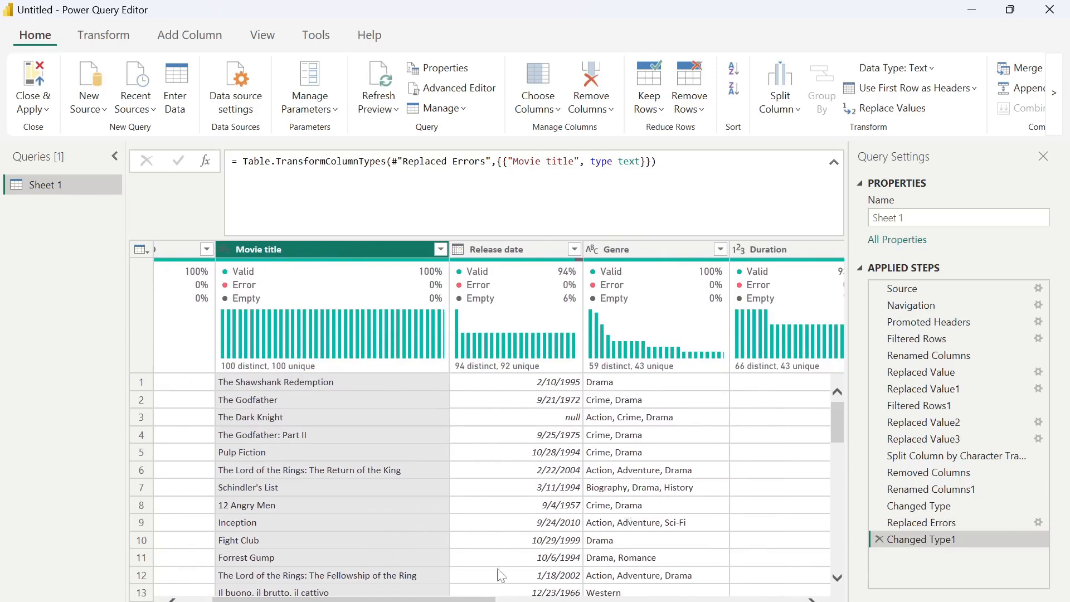
pyautogui.moveTo(468, 600); pyautogui.dragTo(796, 589)
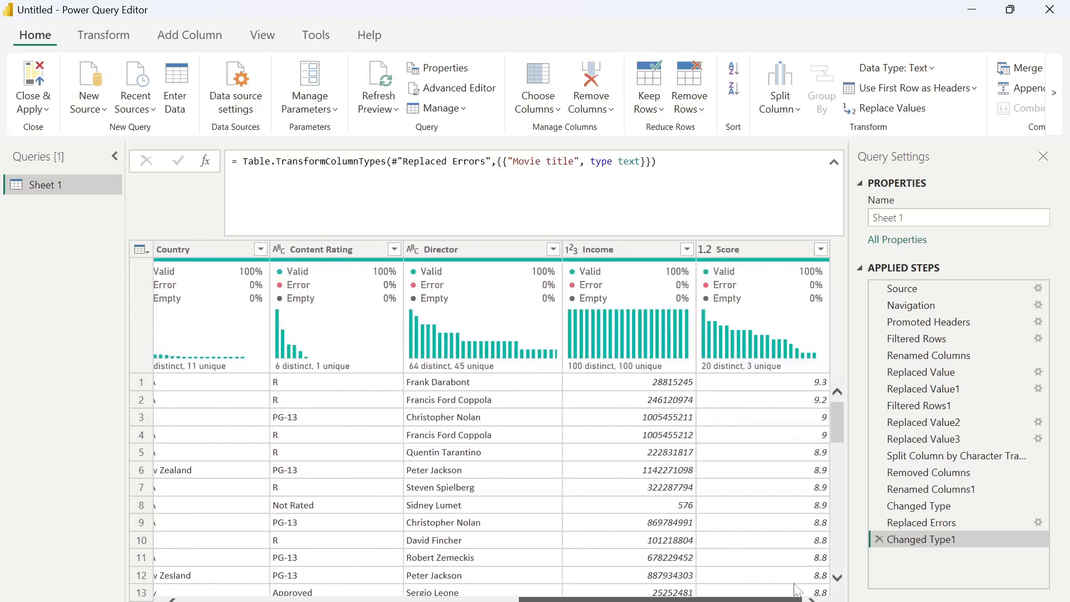
# - Rename the Sheet 1 query to Movie
pyautogui.doubleClick(61, 186)
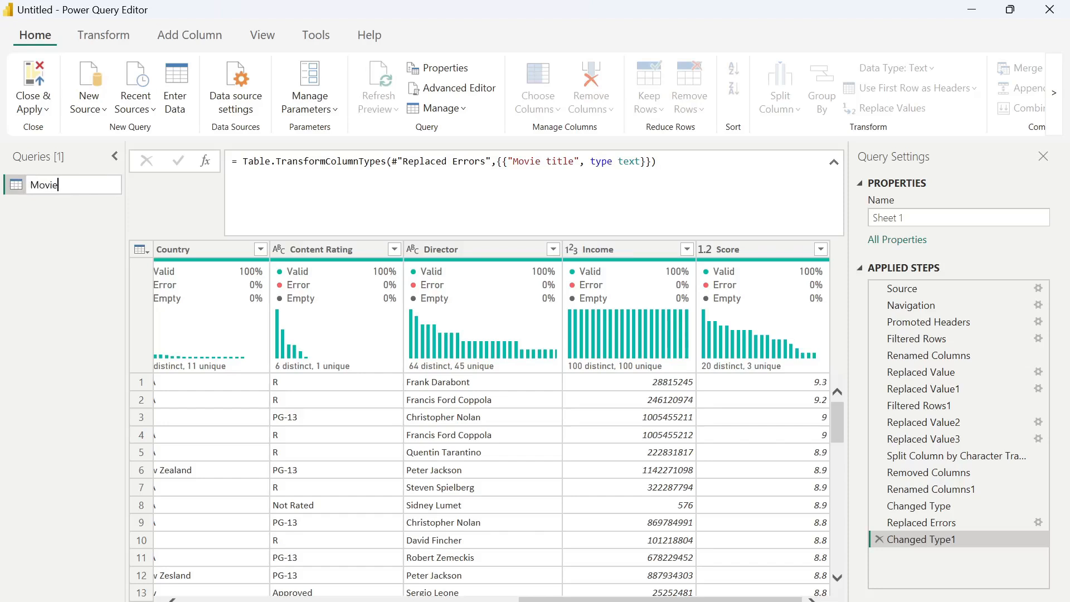
pyautogui.write('Movie')
pyautogui.press('Return')
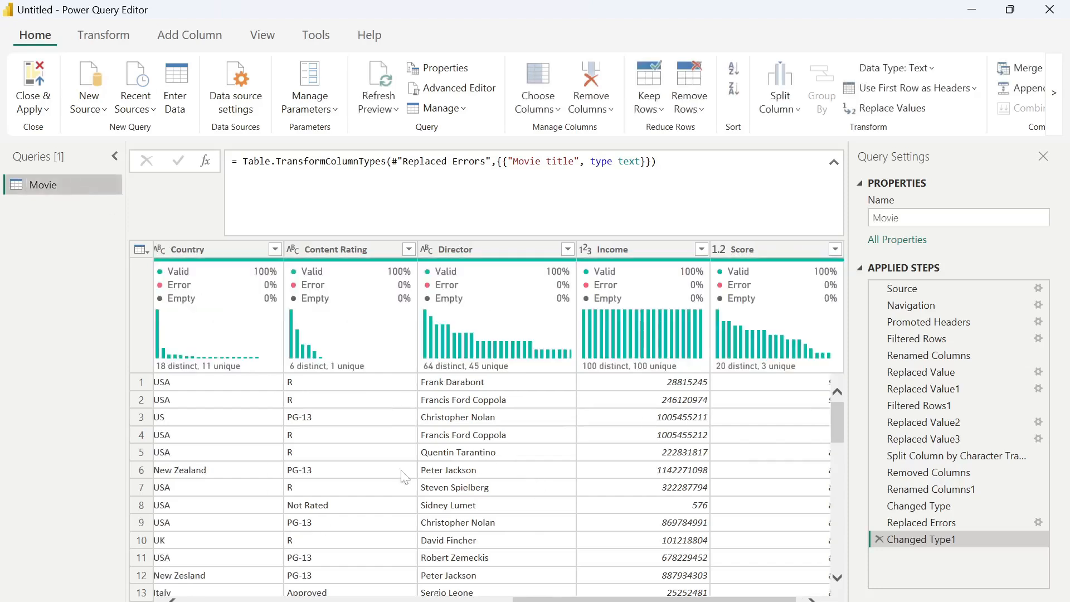
# - Close & Apply the query changes and switch to the Report view canvas
pyautogui.click(39, 111)
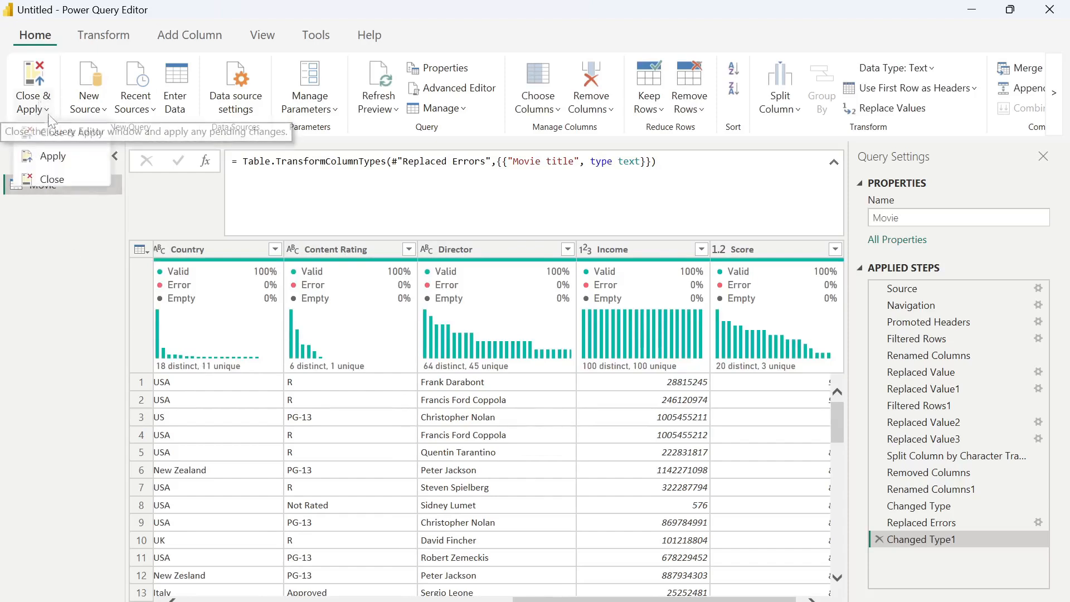
pyautogui.click(53, 131)
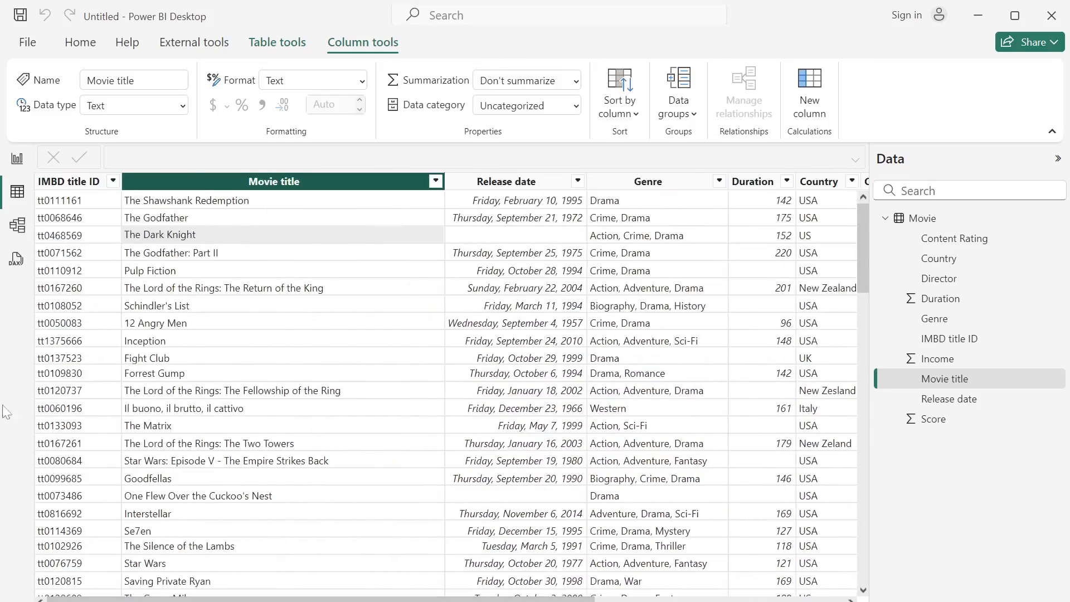
pyautogui.click(12, 168)
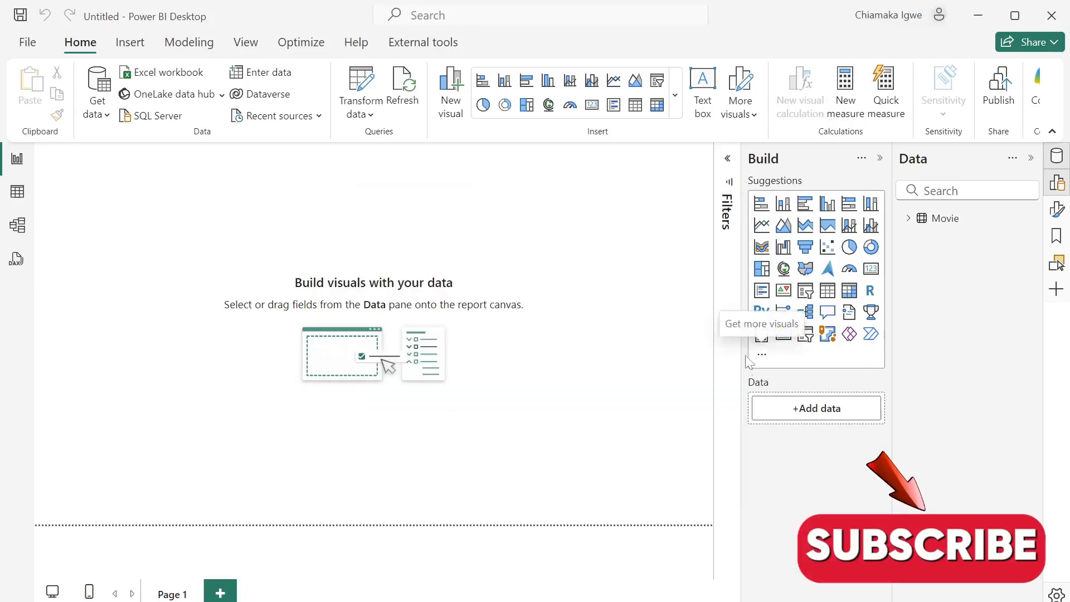
# - Import the Infographic Designer custom visual from Get more visuals
pyautogui.click(762, 355)
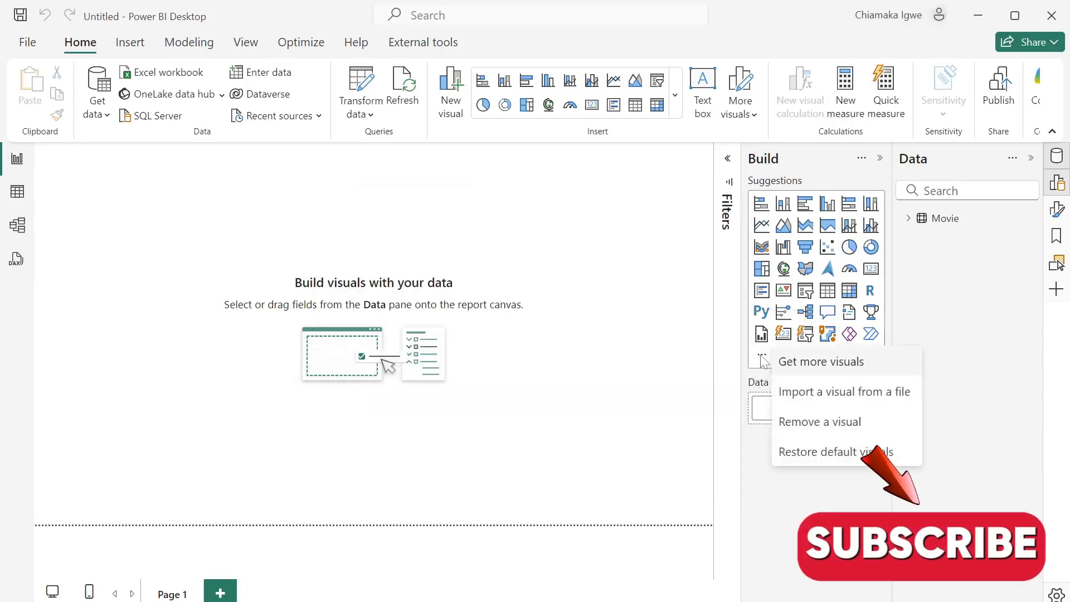
pyautogui.click(812, 366)
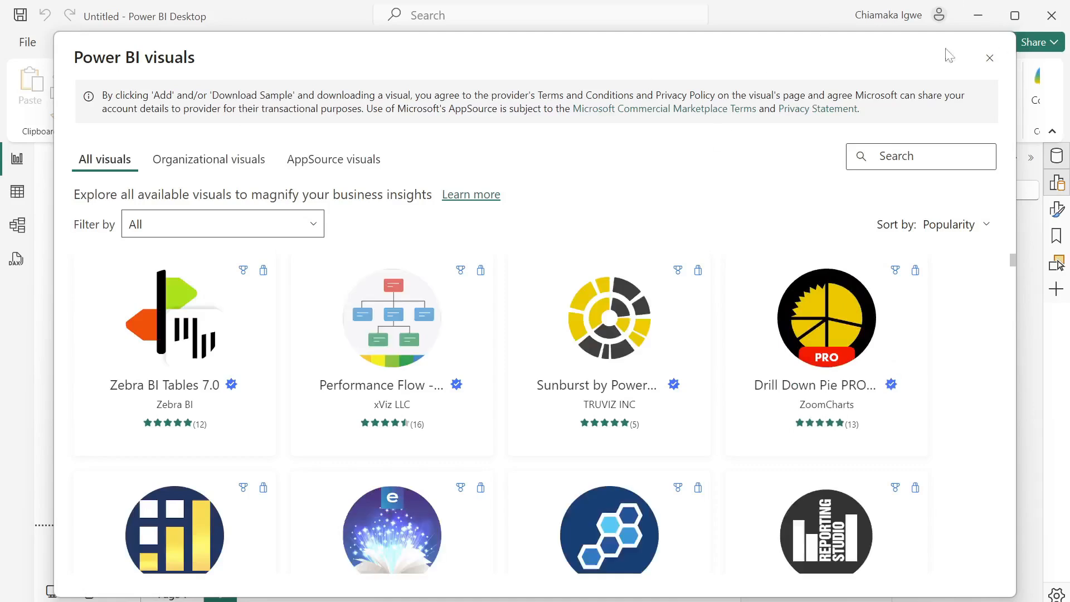
pyautogui.write('info')
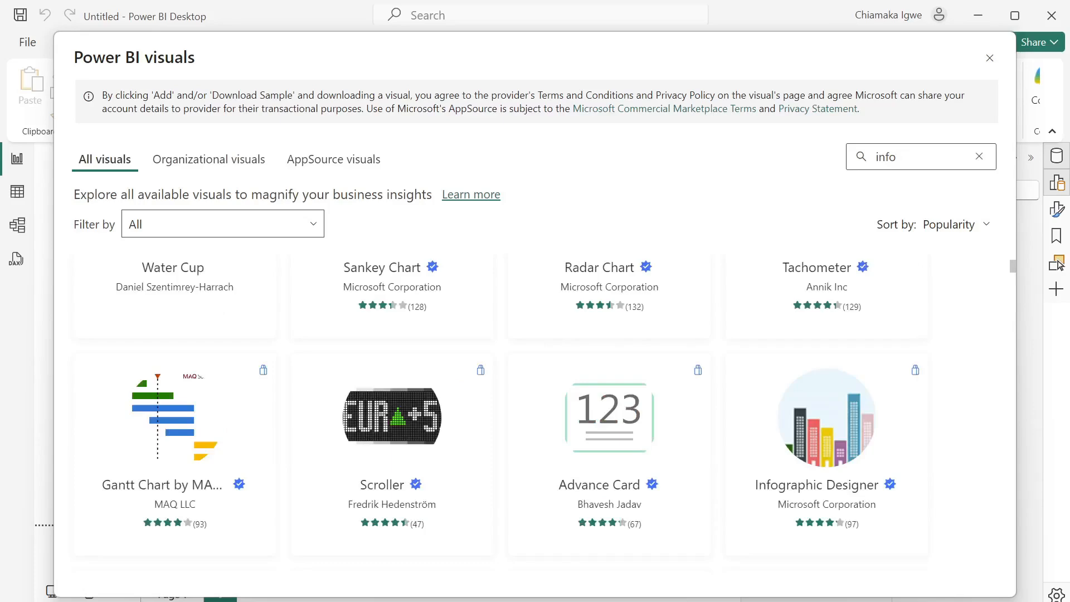
pyautogui.write('gr')
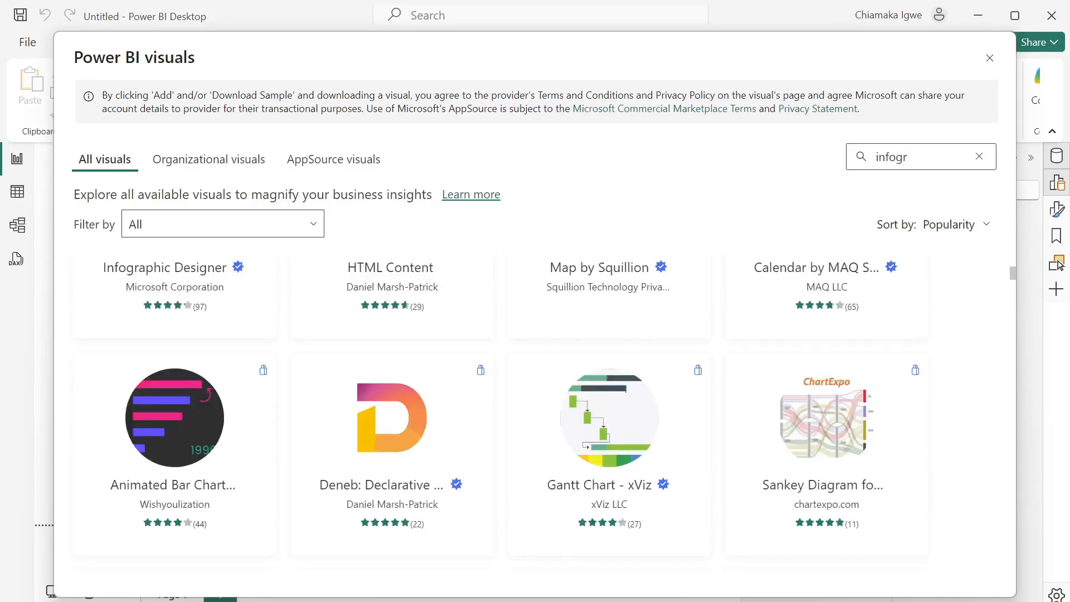
pyautogui.write('a')
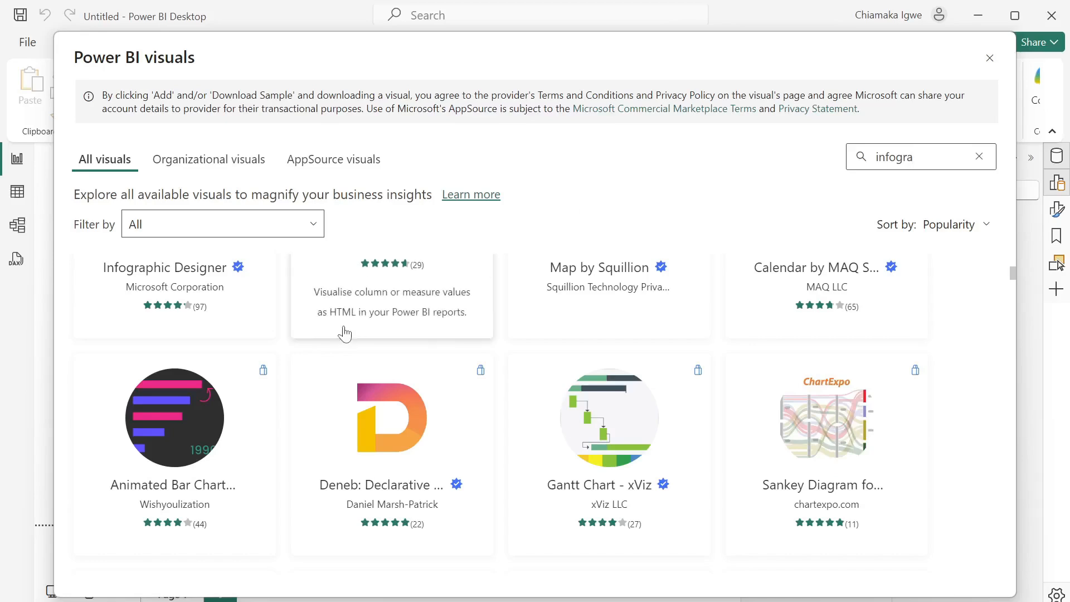
pyautogui.scroll(3, 301, 299)
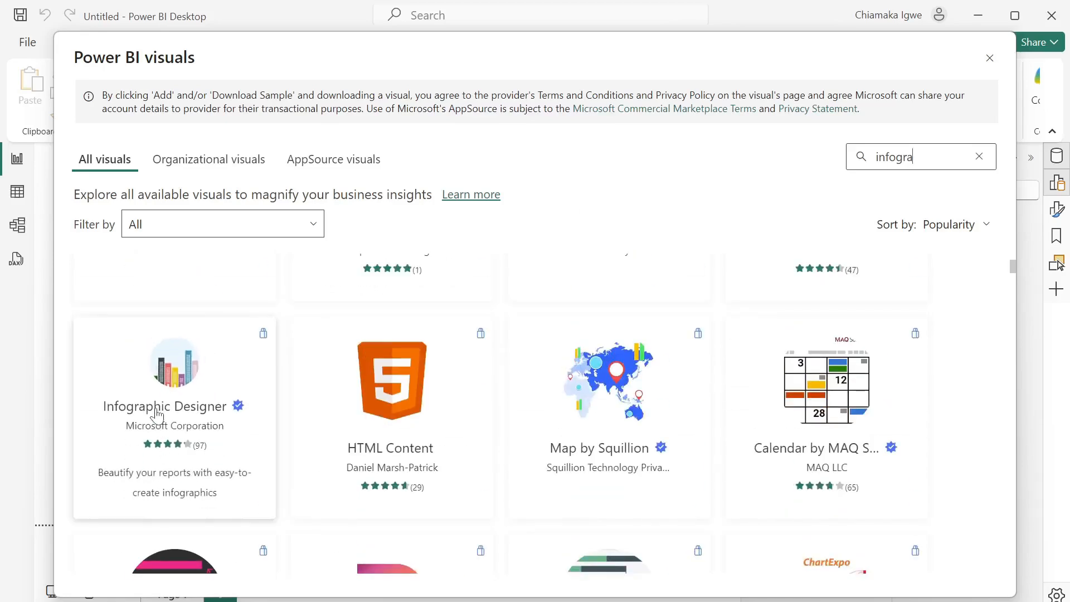
pyautogui.click(156, 415)
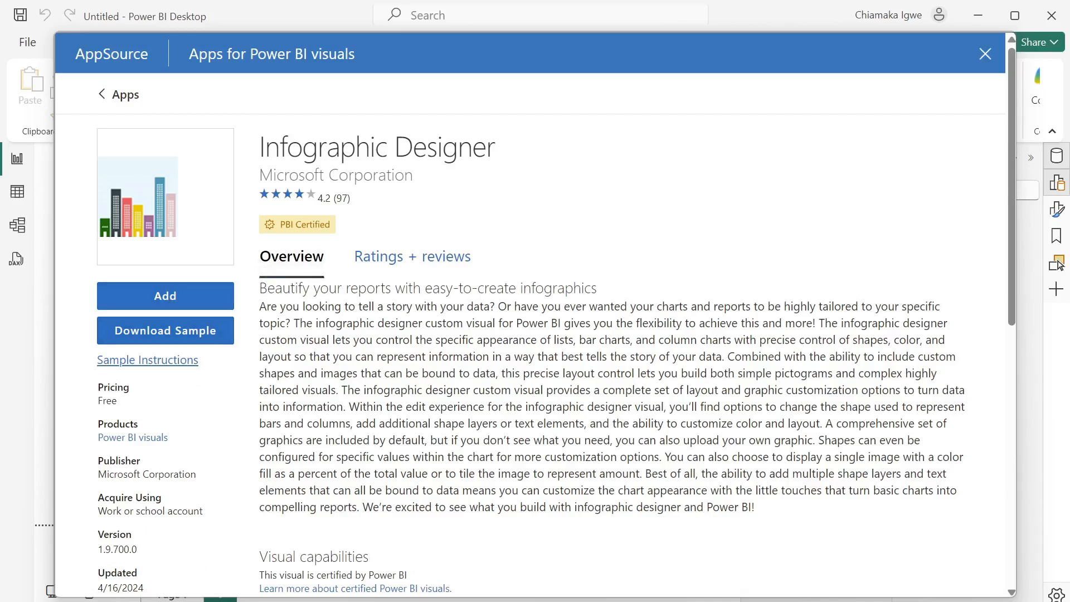
pyautogui.click(169, 299)
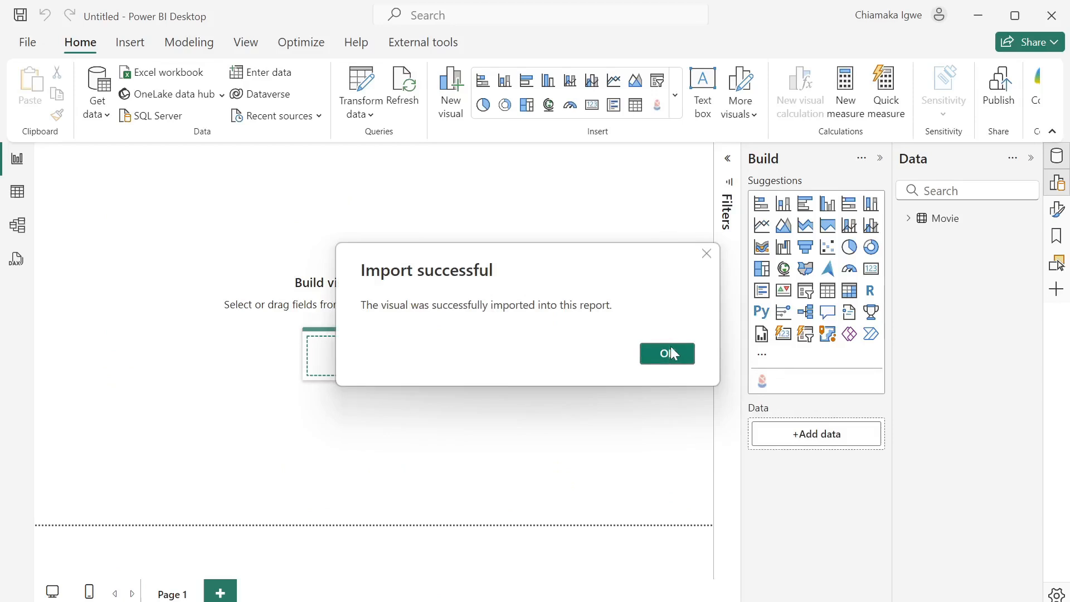
pyautogui.click(671, 350)
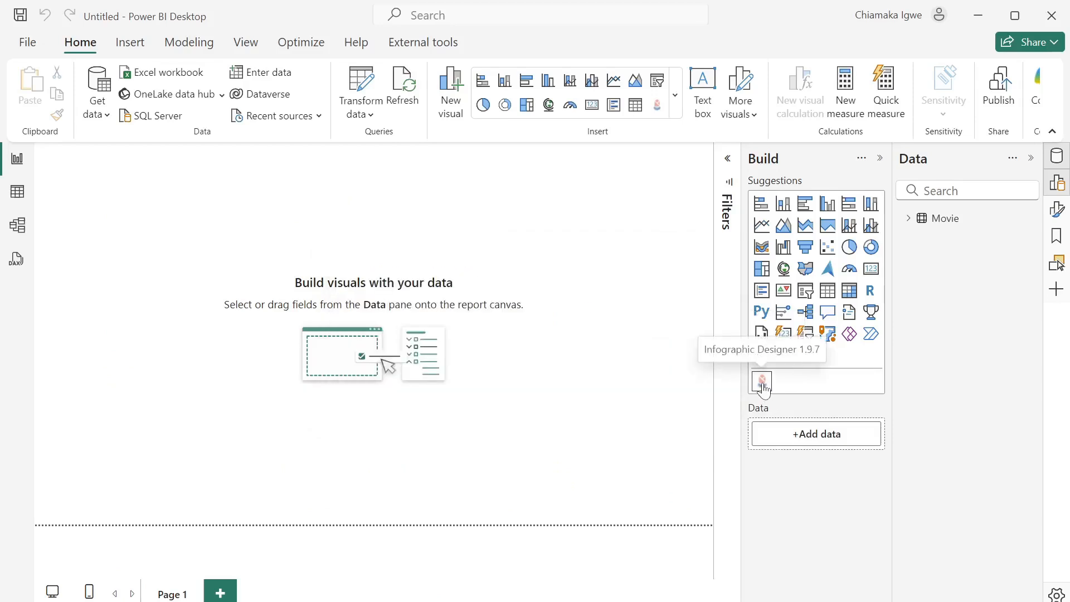
# - Import the Ratings visual by TME AG from Get more visuals
pyautogui.click(762, 354)
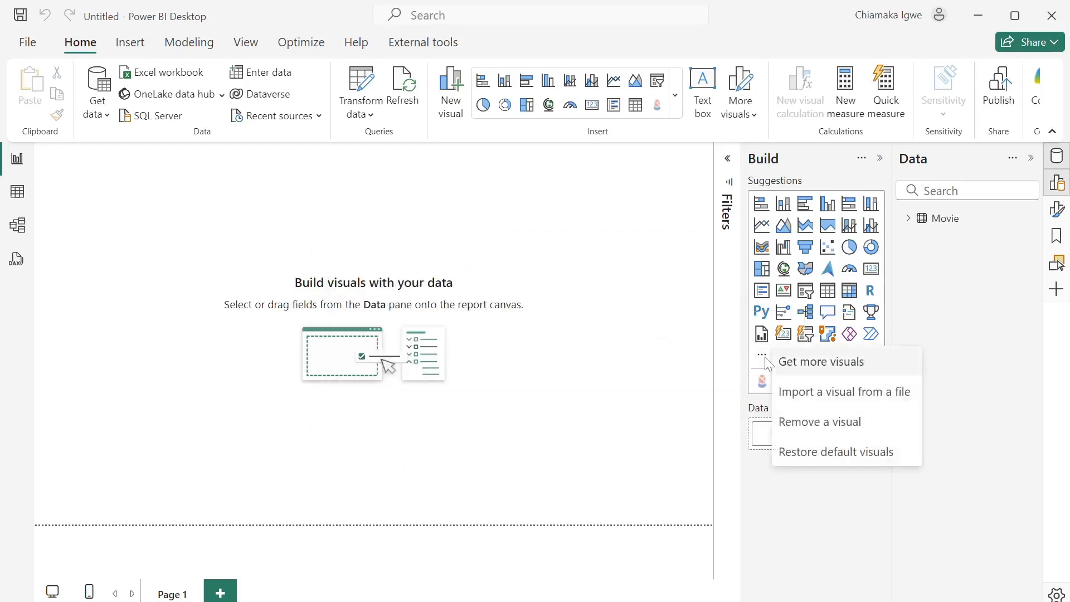
pyautogui.click(795, 362)
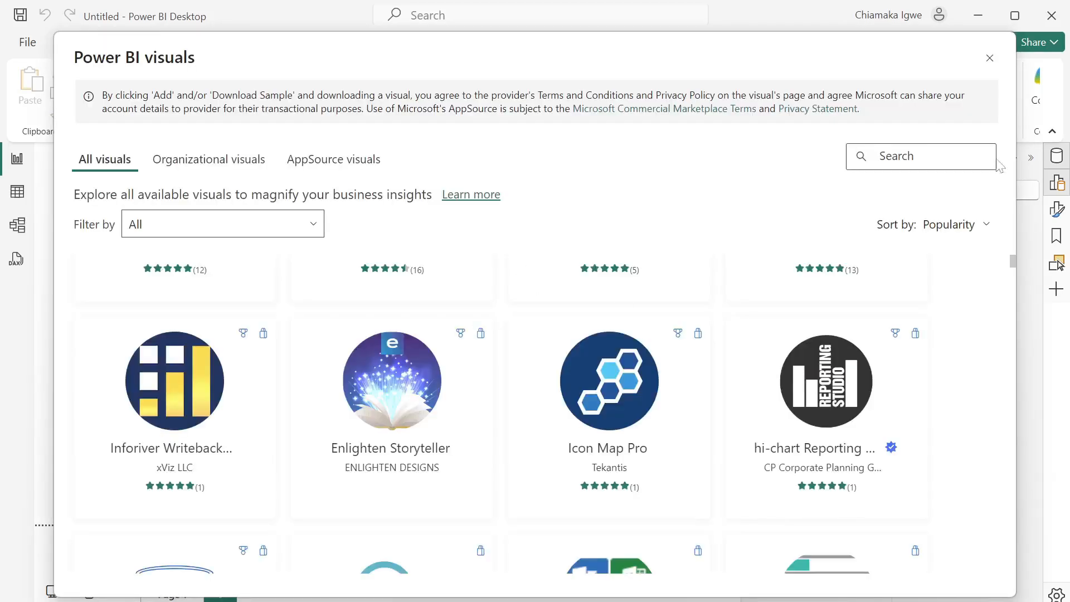
pyautogui.write('rat')
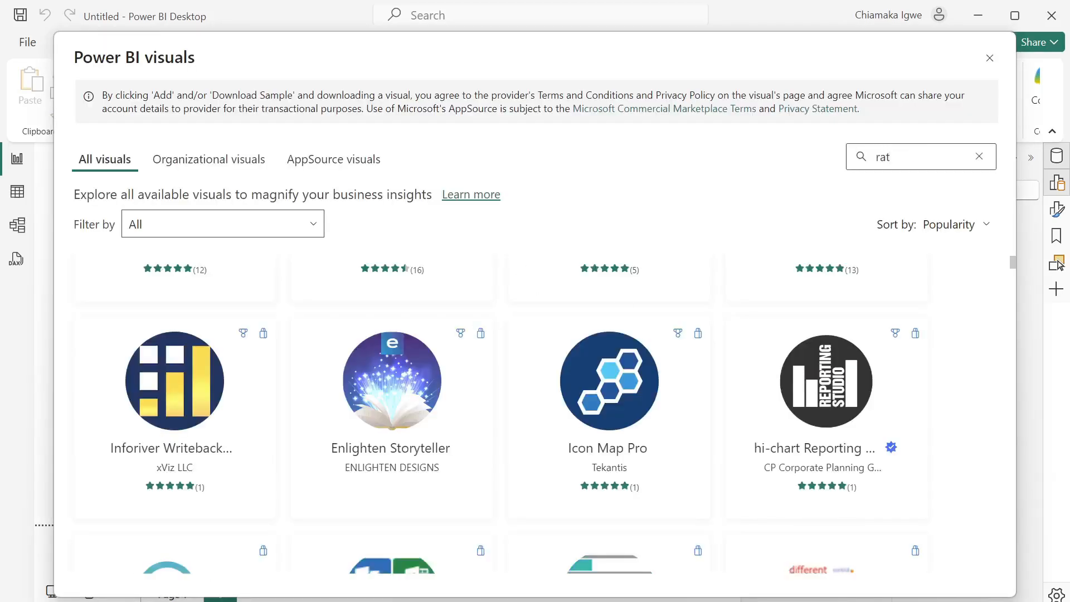
pyautogui.write('ing')
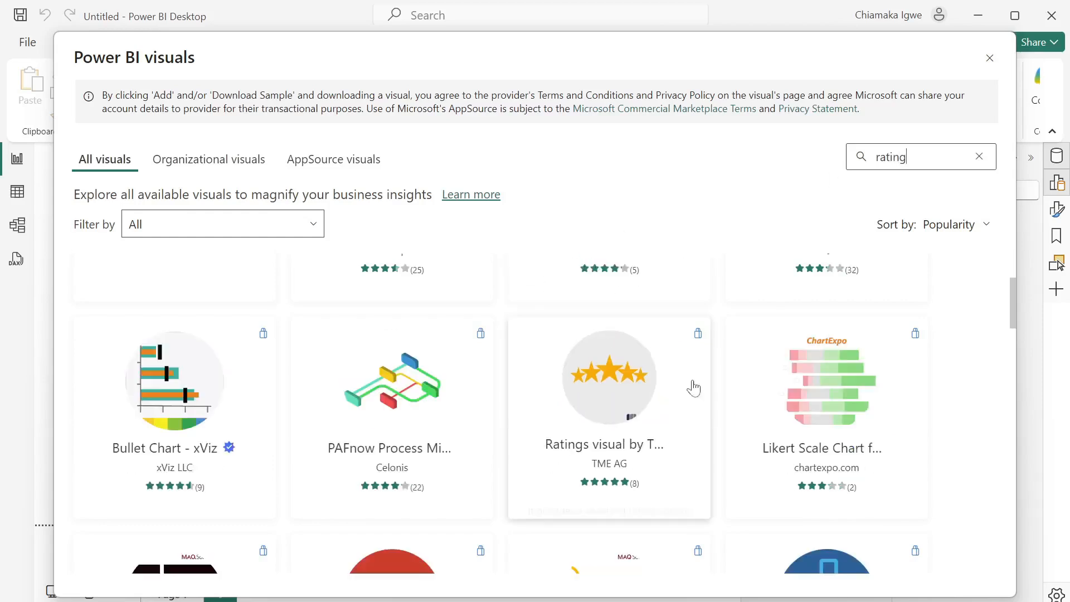
pyautogui.click(608, 422)
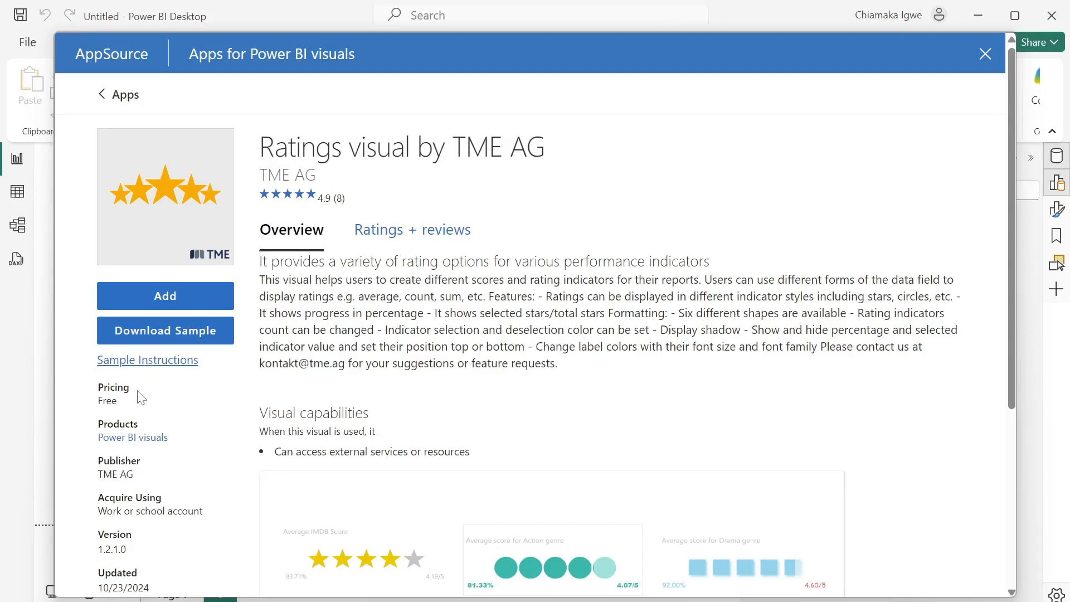
pyautogui.click(187, 297)
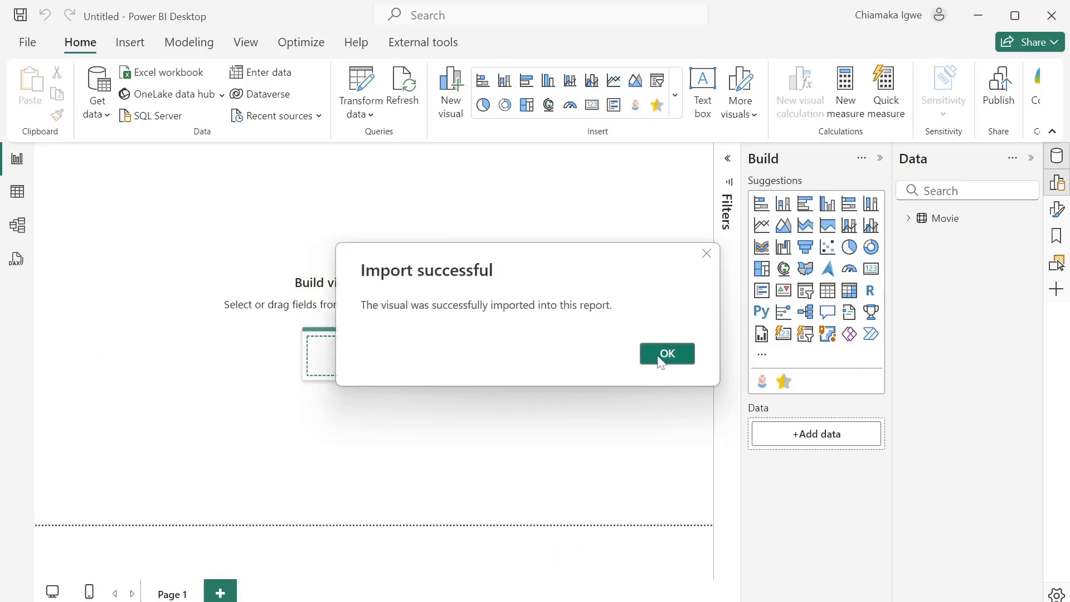
pyautogui.click(645, 357)
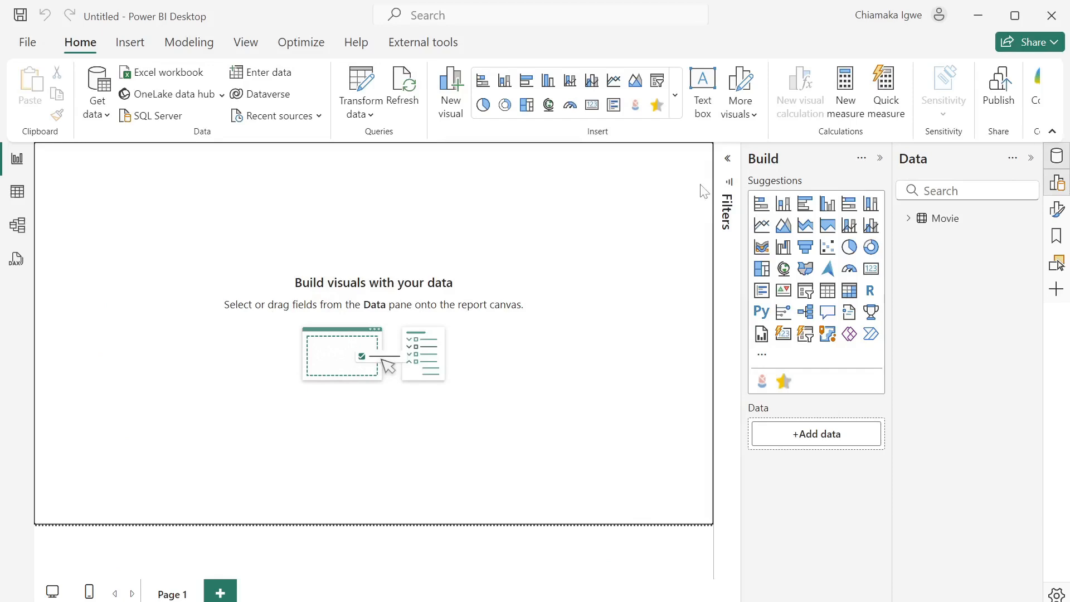
# - Set the canvas background color to black with 0% transparency
pyautogui.click(1061, 214)
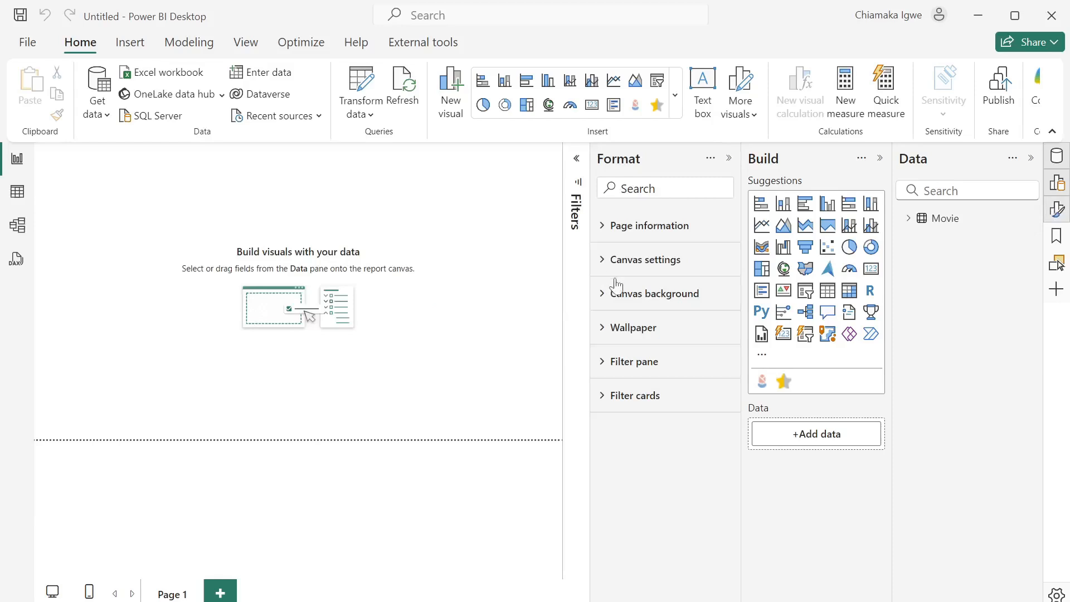
pyautogui.click(604, 295)
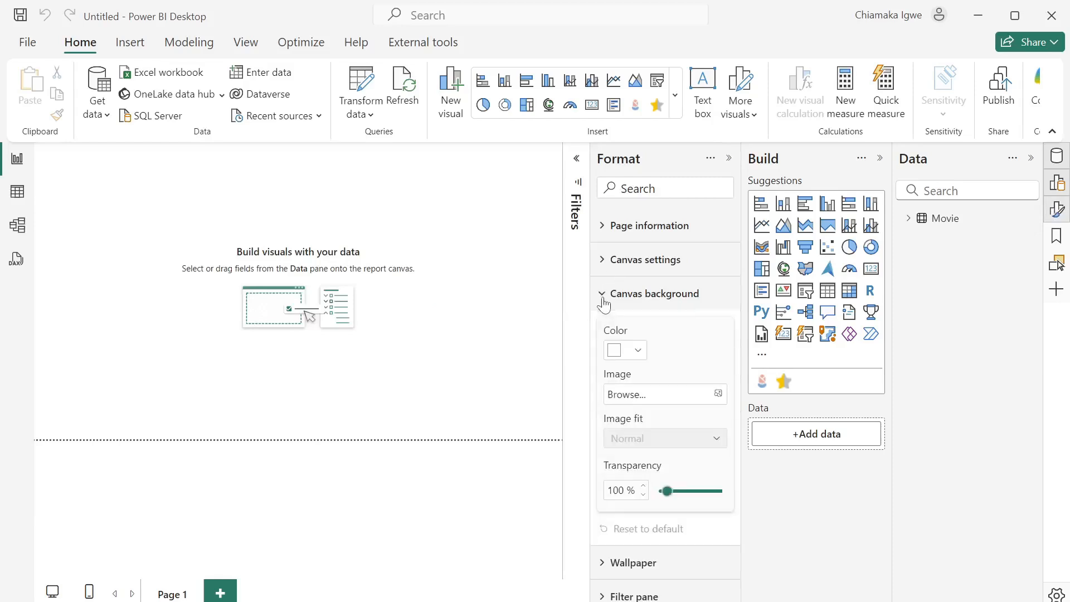
pyautogui.click(638, 351)
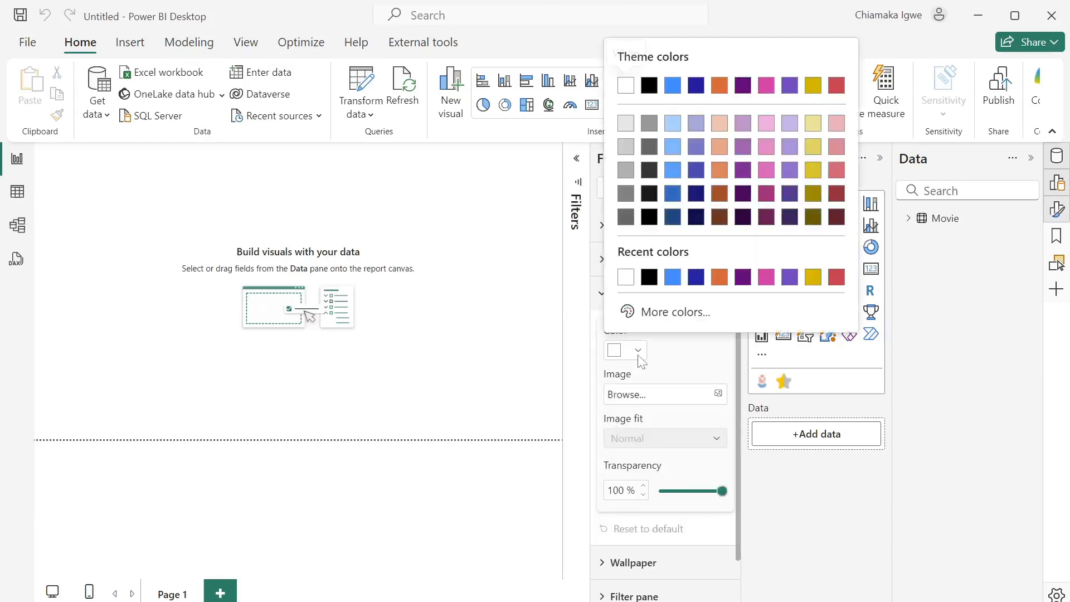
pyautogui.click(648, 277)
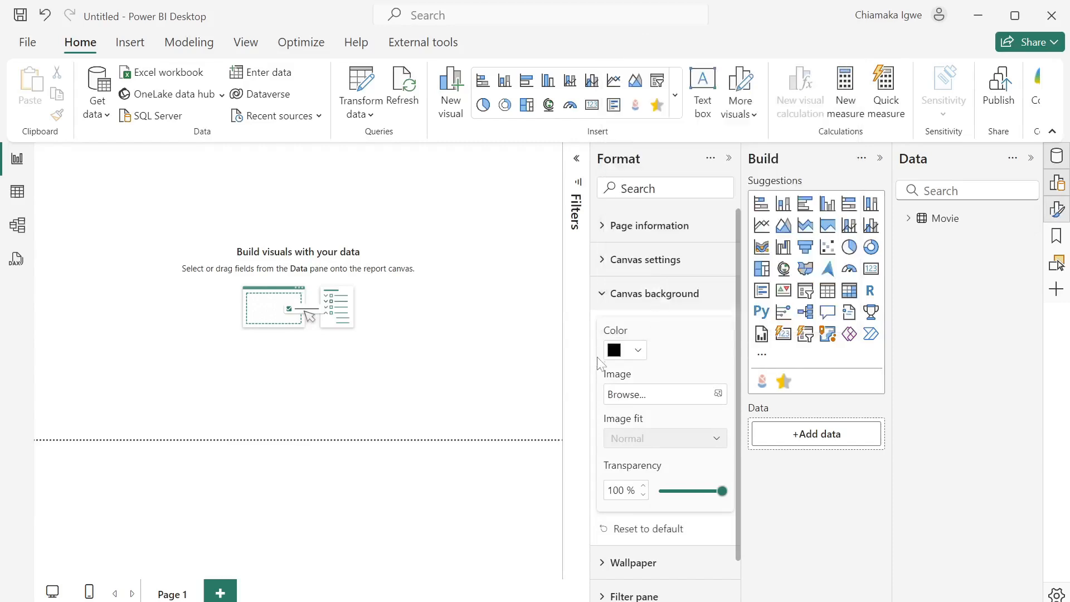
pyautogui.moveTo(720, 490); pyautogui.dragTo(654, 494)
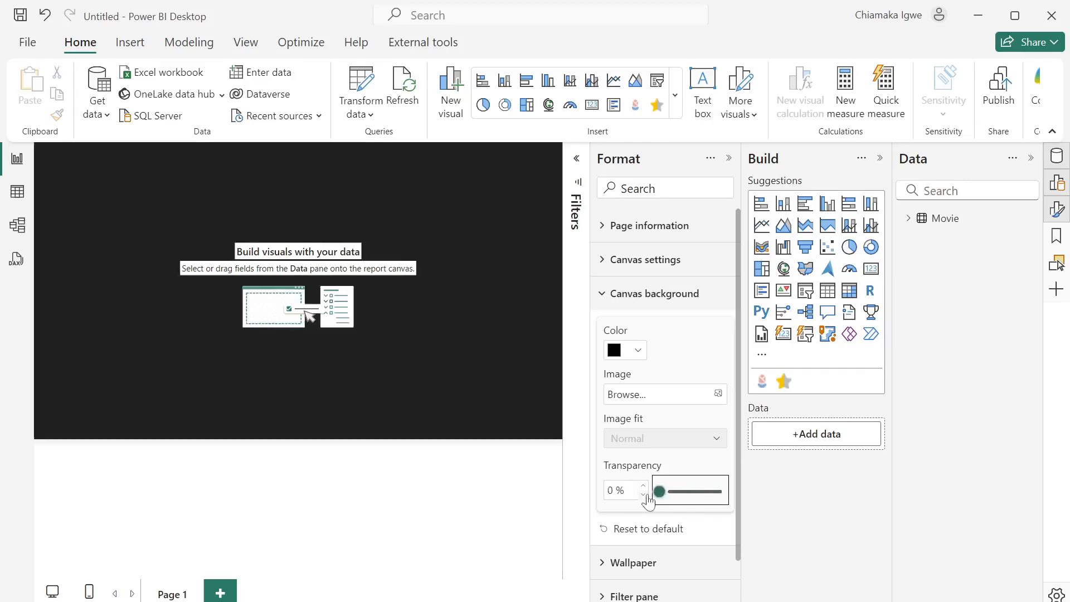
pyautogui.click(729, 159)
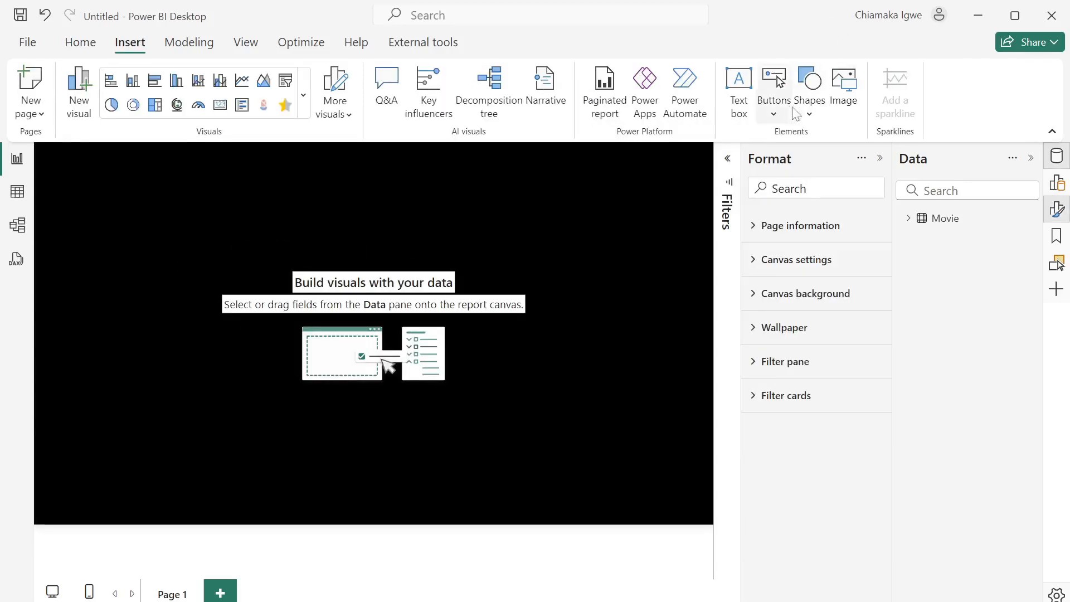
# - Insert a rounded rectangle shape, move it lower and enlarge it into a panel
pyautogui.click(809, 111)
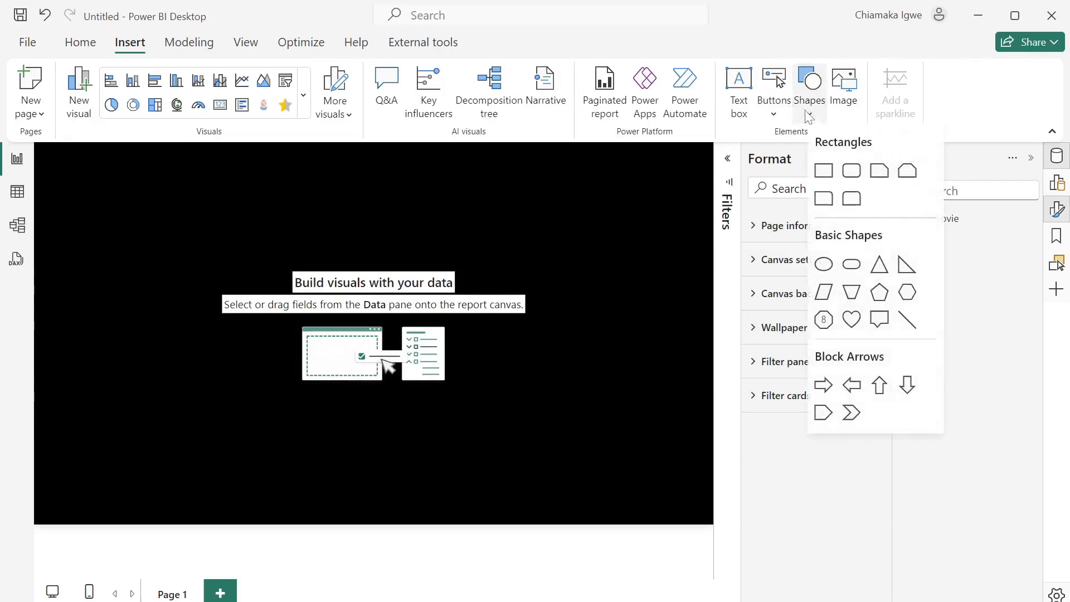
pyautogui.click(853, 173)
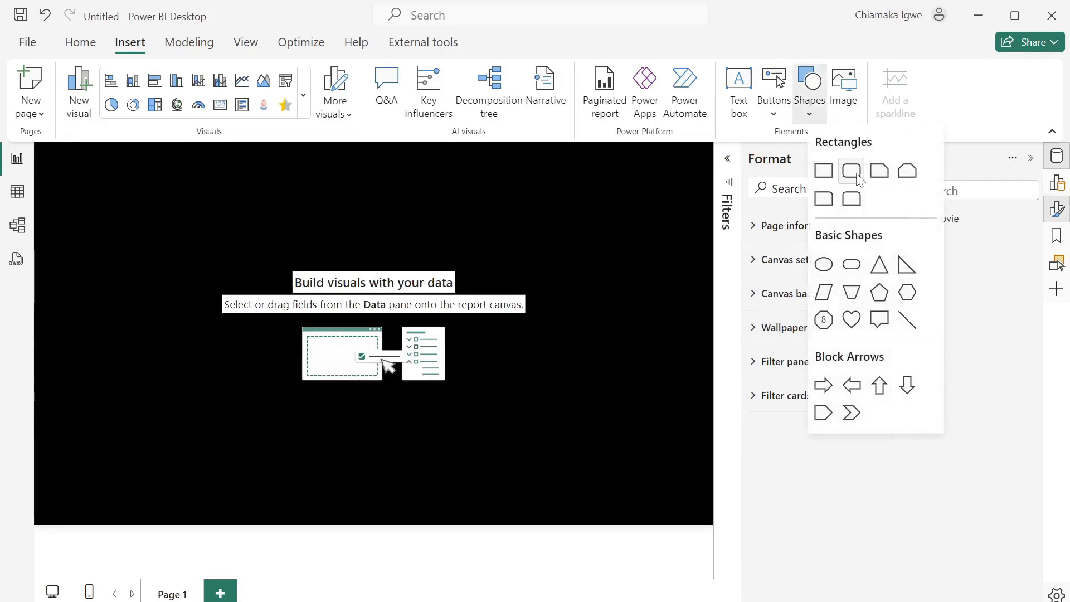
pyautogui.moveTo(138, 210); pyautogui.dragTo(144, 302)
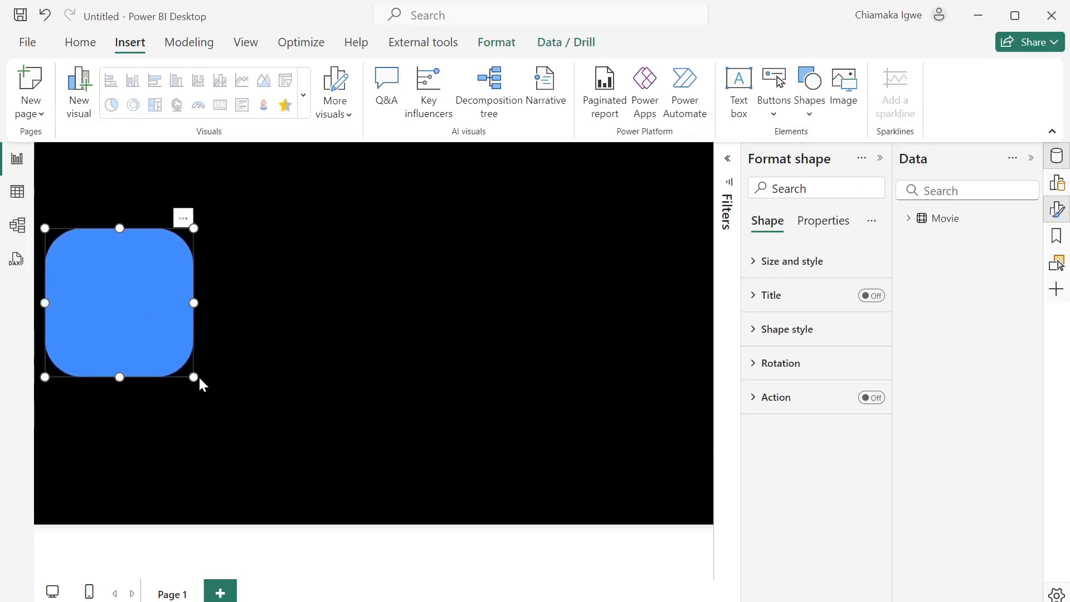
pyautogui.moveTo(194, 379); pyautogui.dragTo(356, 511)
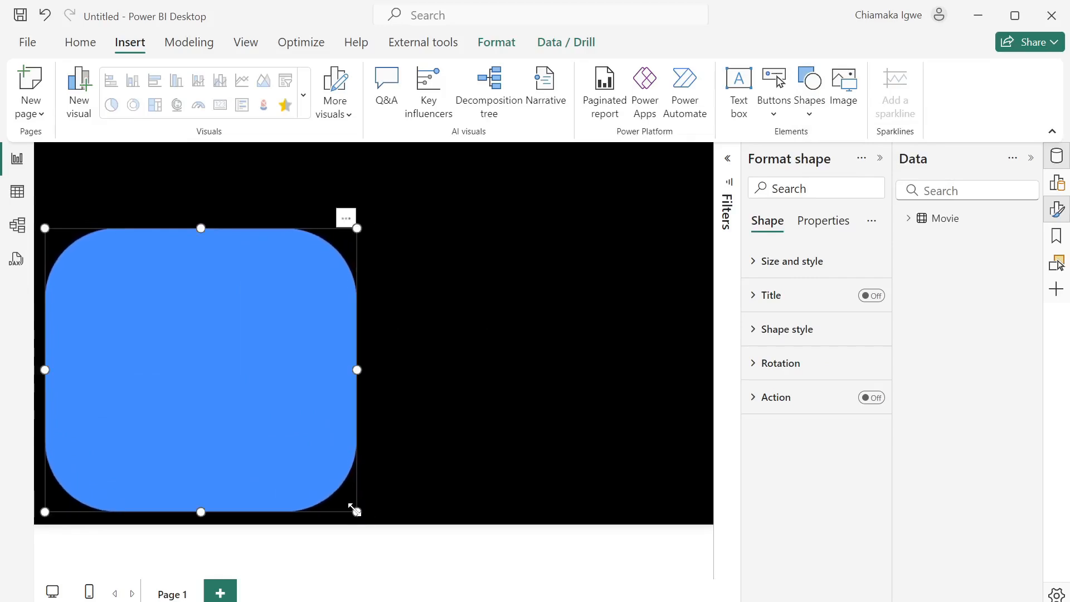
# - Give the panel 10% rounded corners, near-black fill at 32% transparency and no border
pyautogui.click(758, 341)
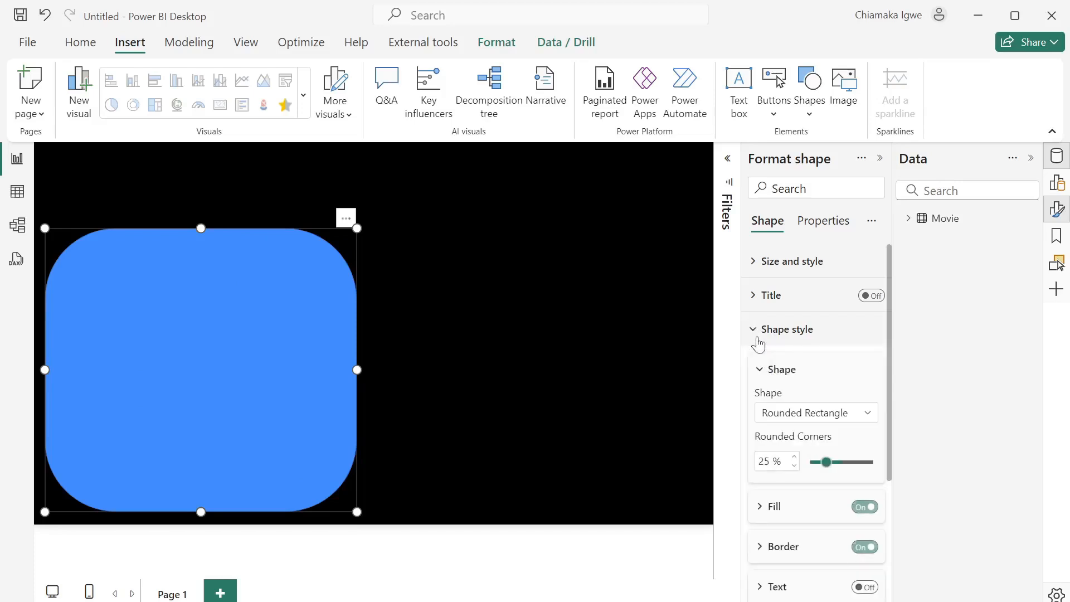
pyautogui.scroll(-1, 786, 523)
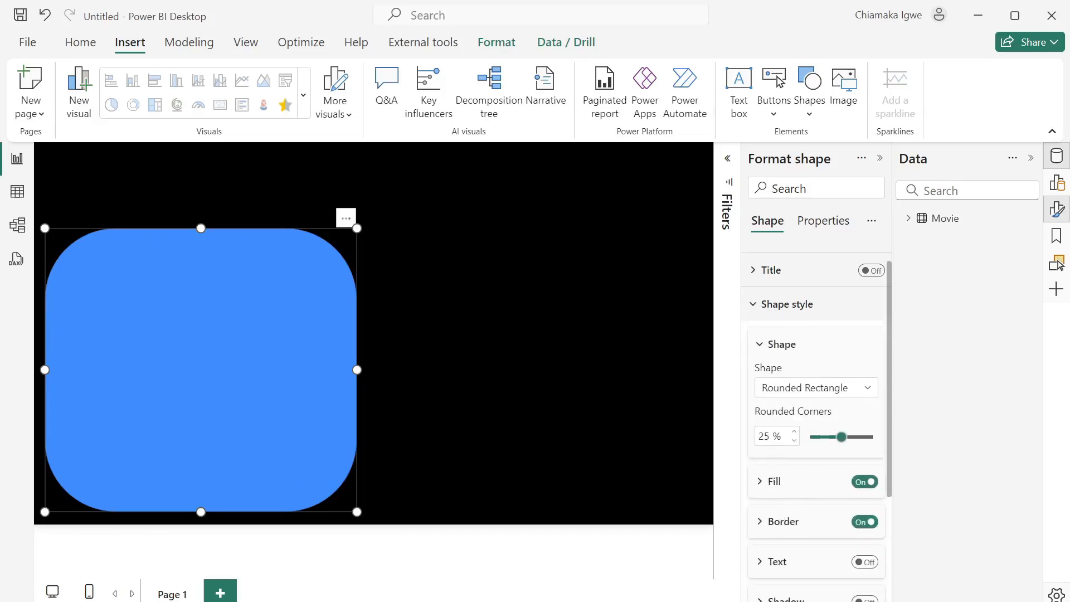
pyautogui.write('10')
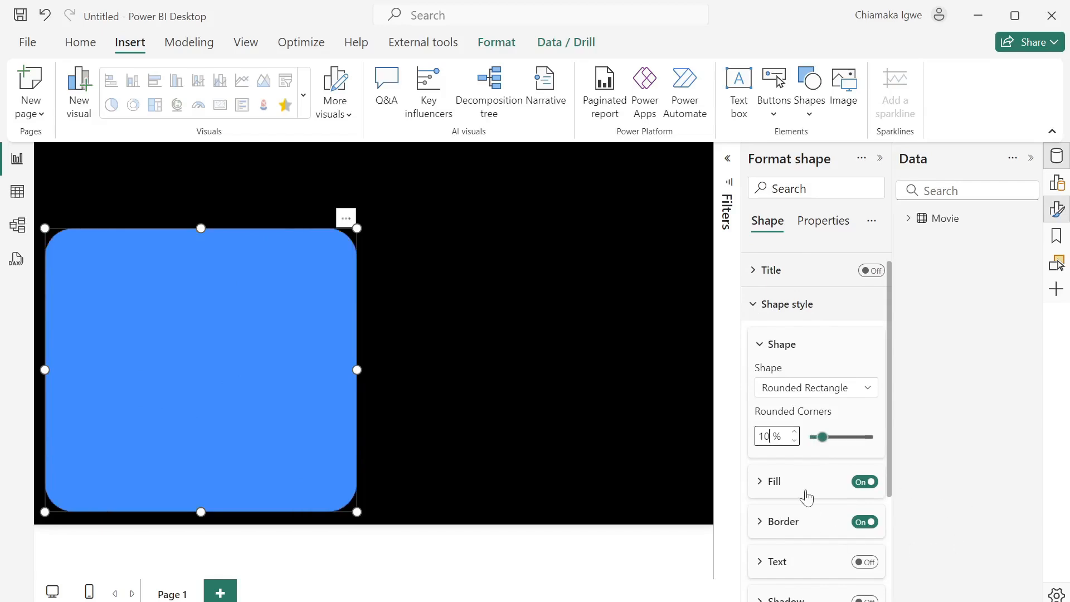
pyautogui.click(758, 485)
pyautogui.click(757, 486)
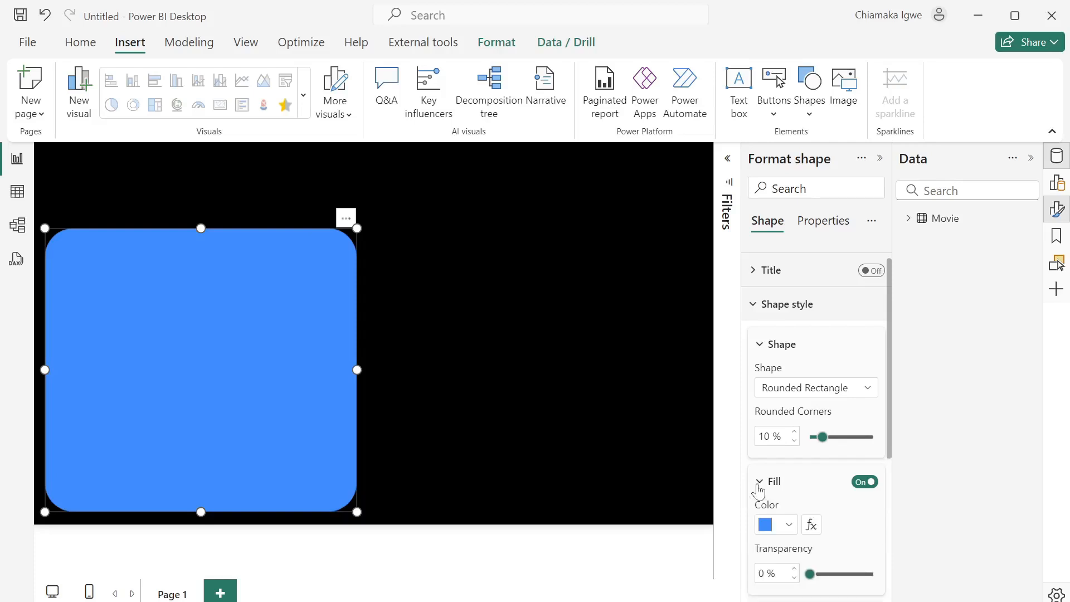
pyautogui.click(786, 526)
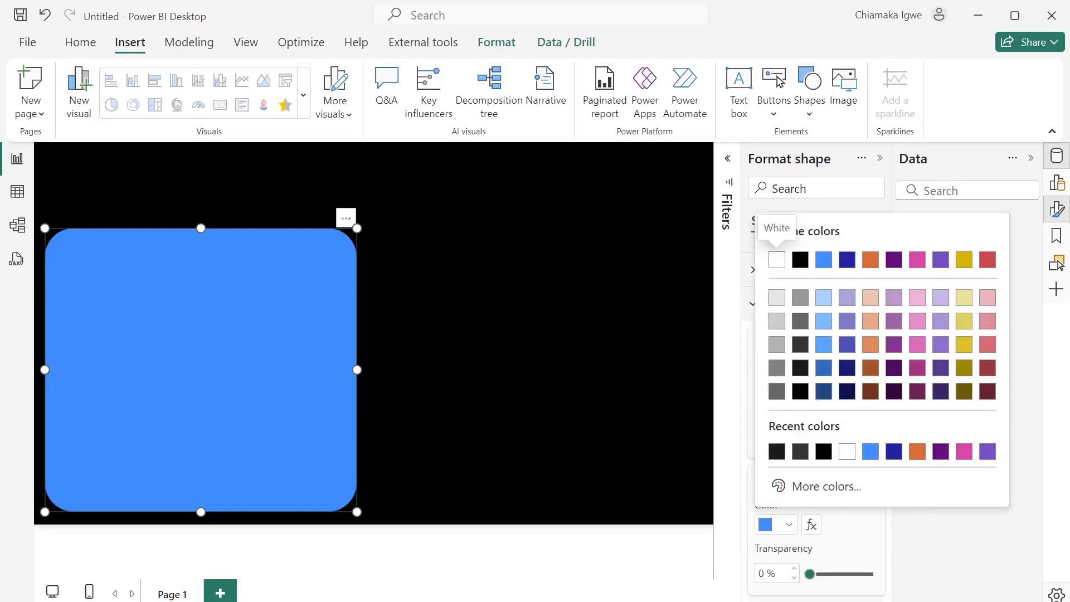
pyautogui.click(777, 452)
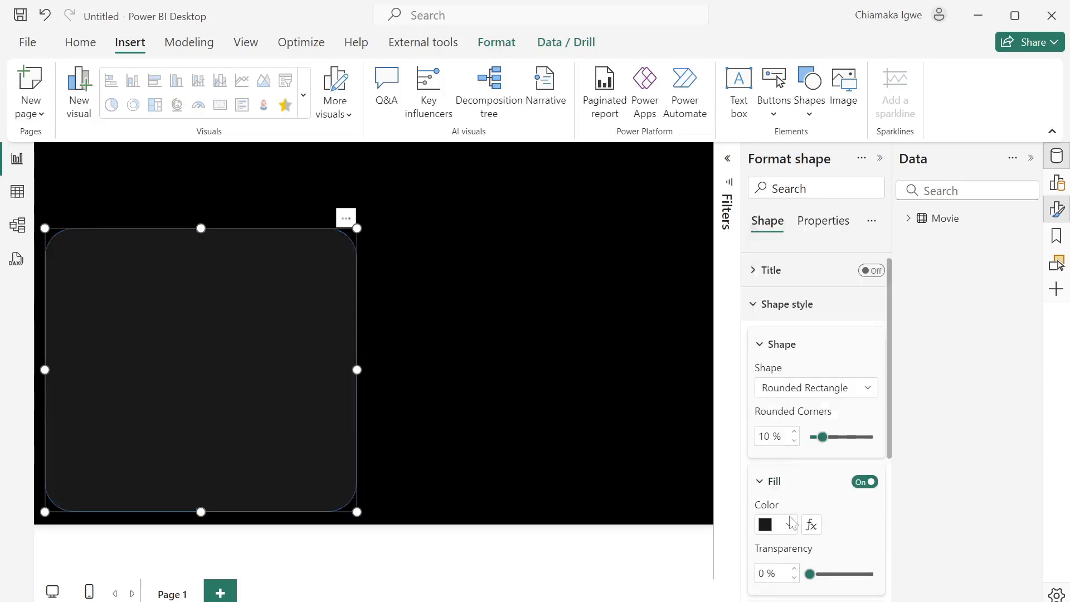
pyautogui.scroll(-2, 789, 530)
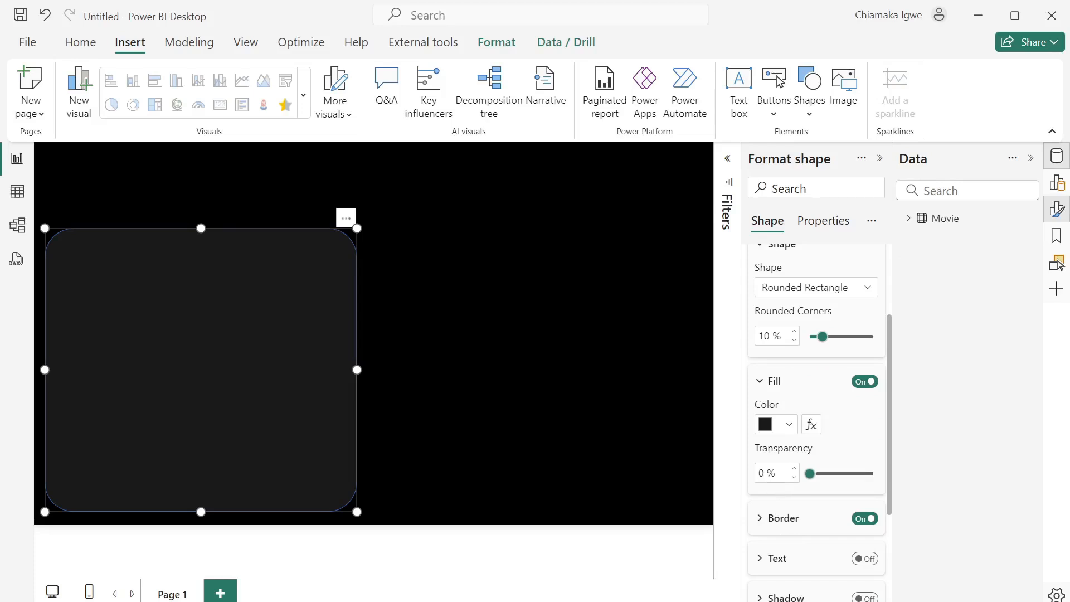
pyautogui.write('2')
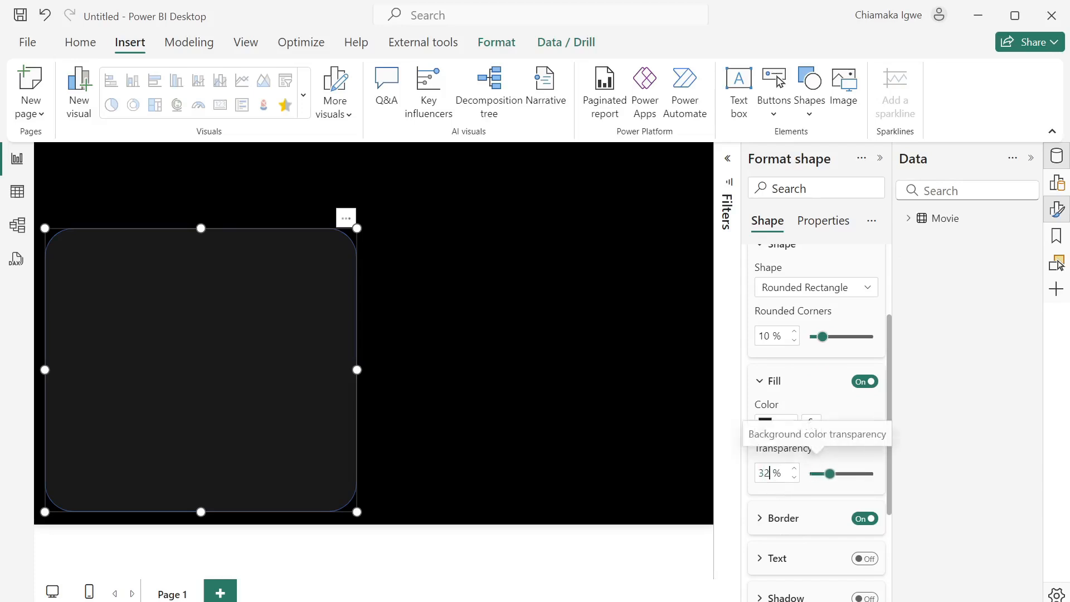
pyautogui.click(860, 520)
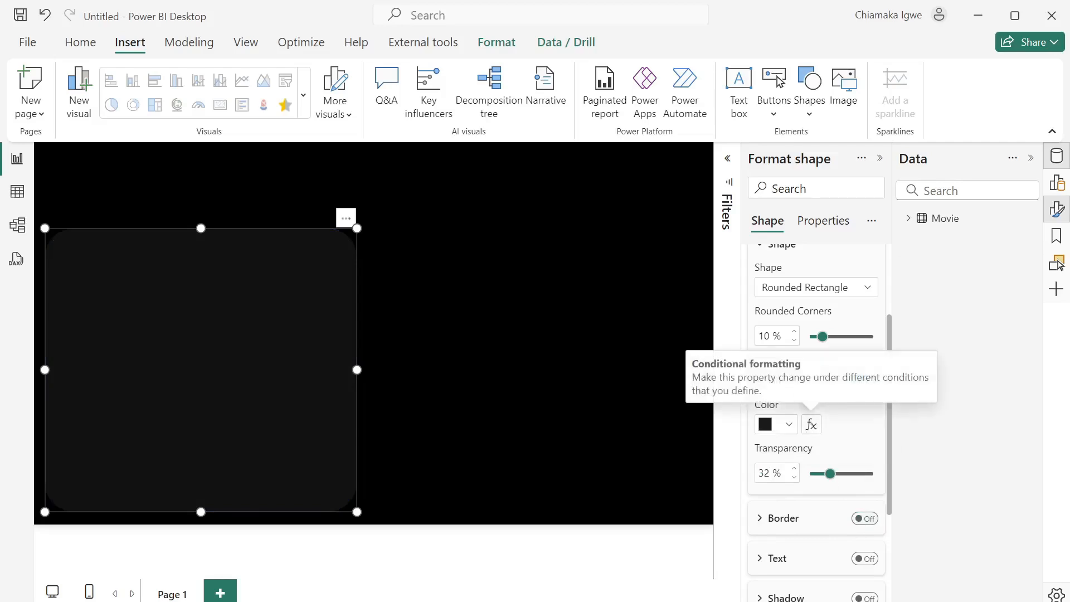
# - Size the panel to width 625 and height 535
pyautogui.scroll(3, 812, 419)
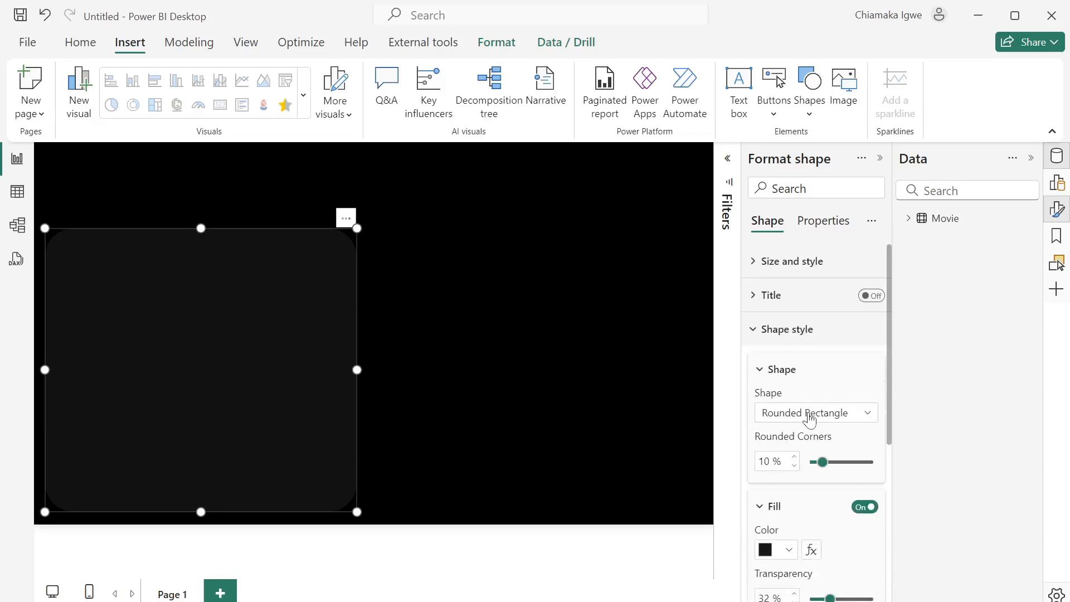
pyautogui.click(753, 262)
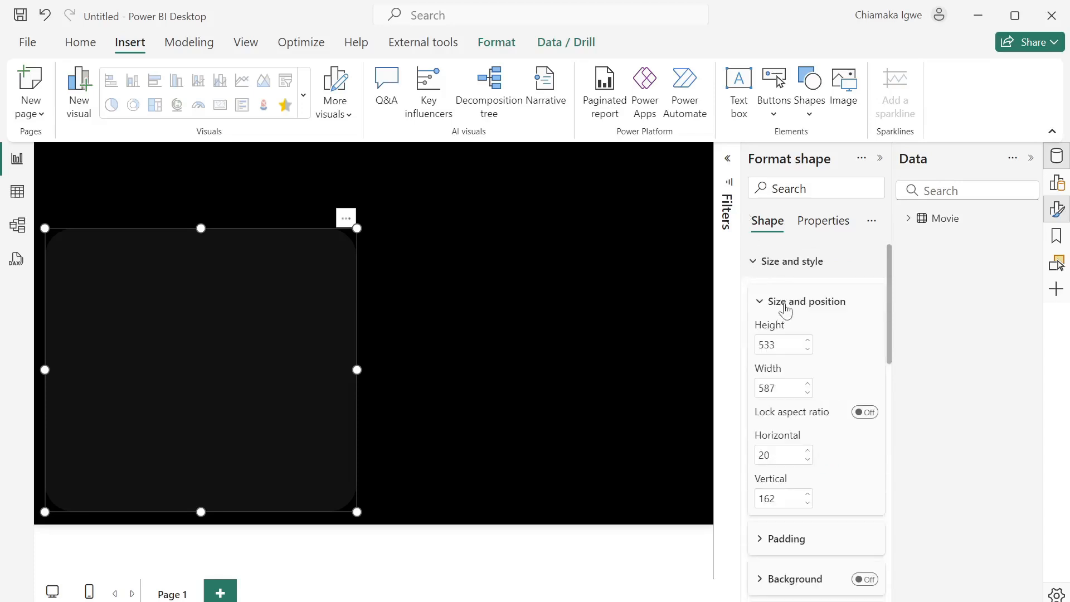
pyautogui.doubleClick(769, 389)
pyautogui.write('6')
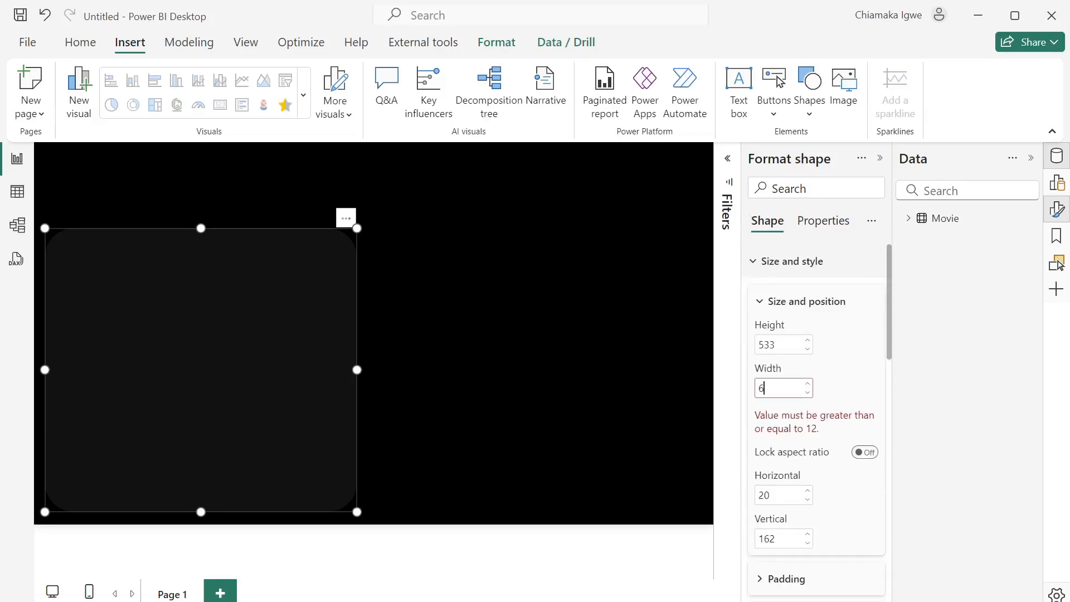
pyautogui.write('25')
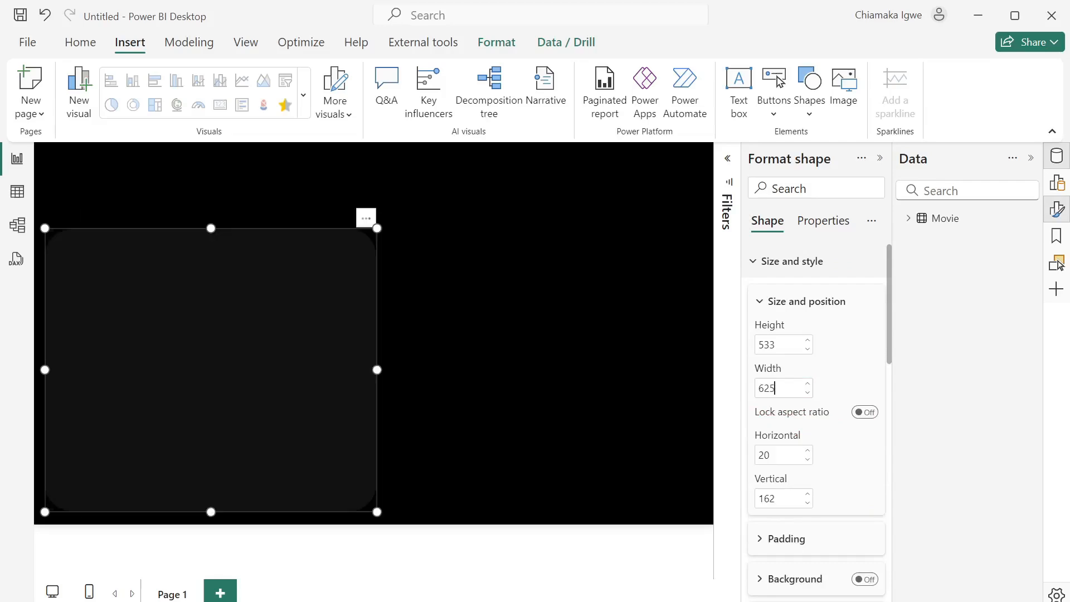
pyautogui.doubleClick(768, 345)
pyautogui.write('53')
pyautogui.click(428, 397)
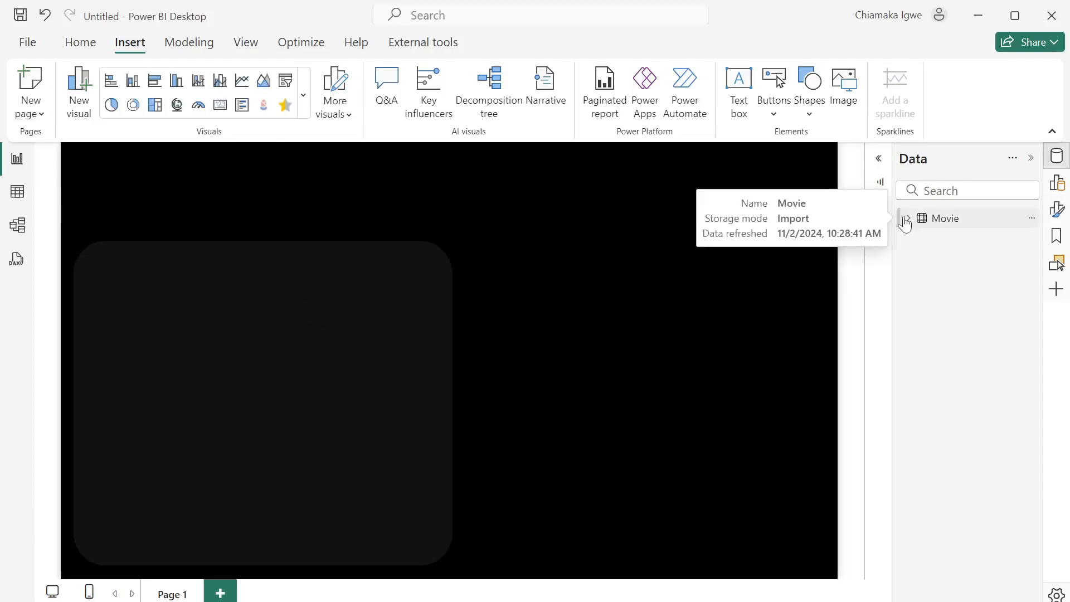
# - Open the Movie table in Table view and select the Release date column
pyautogui.click(905, 222)
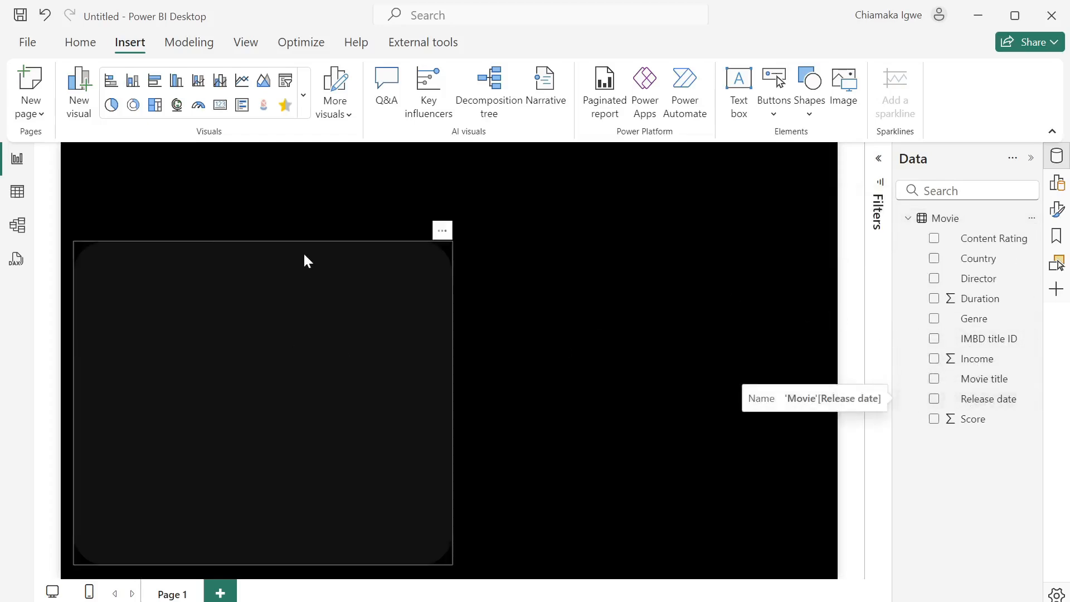
pyautogui.click(17, 193)
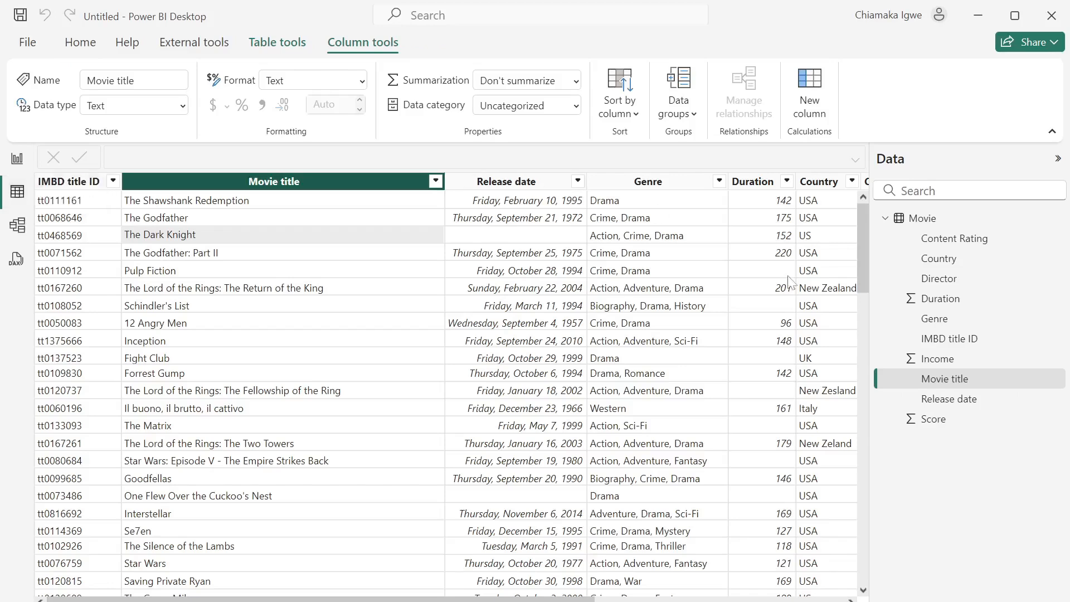
pyautogui.click(966, 406)
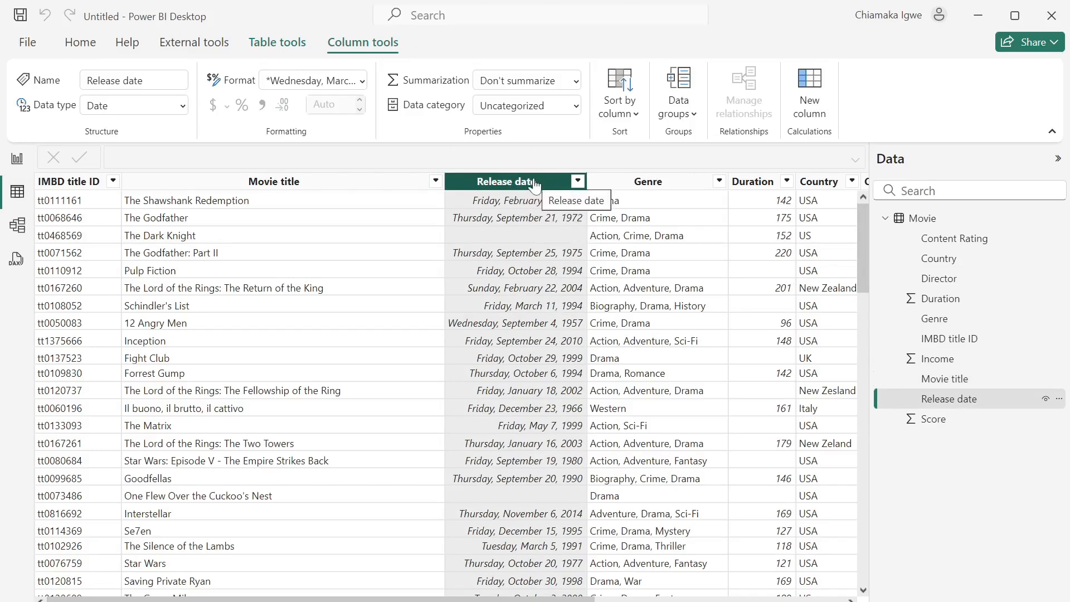
# - Add a new column with the formula Release year = YEAR(Movie[Release date])
pyautogui.click(804, 112)
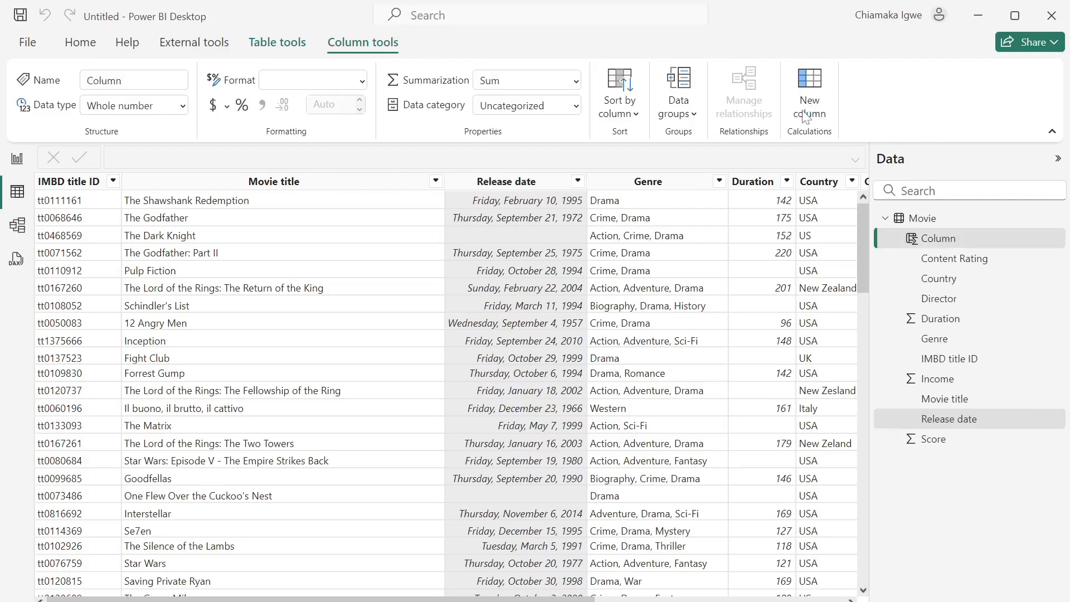
pyautogui.write('Release')
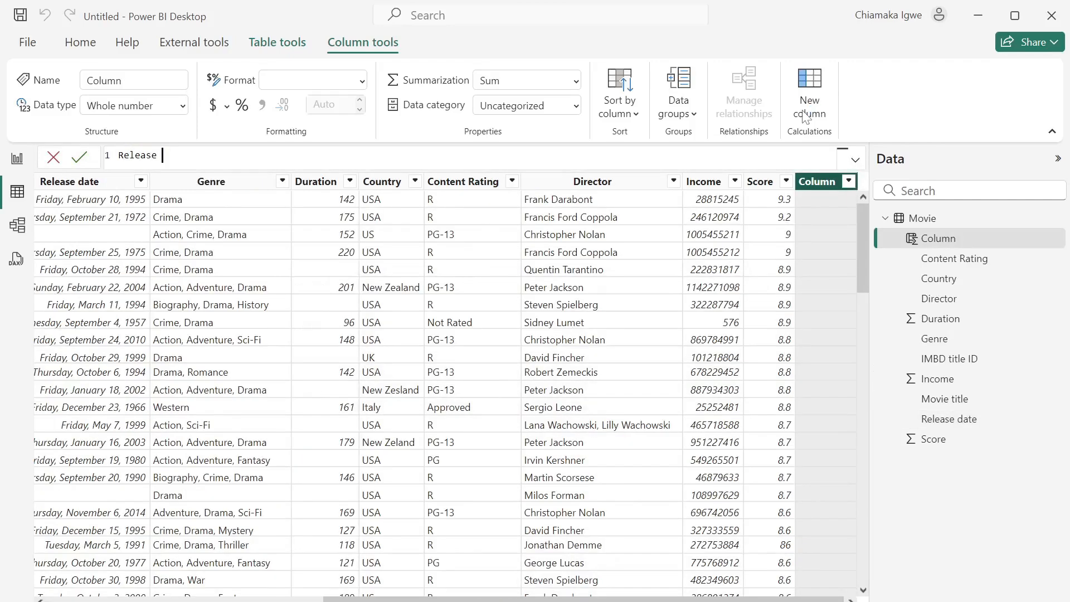
pyautogui.write(' year = year')
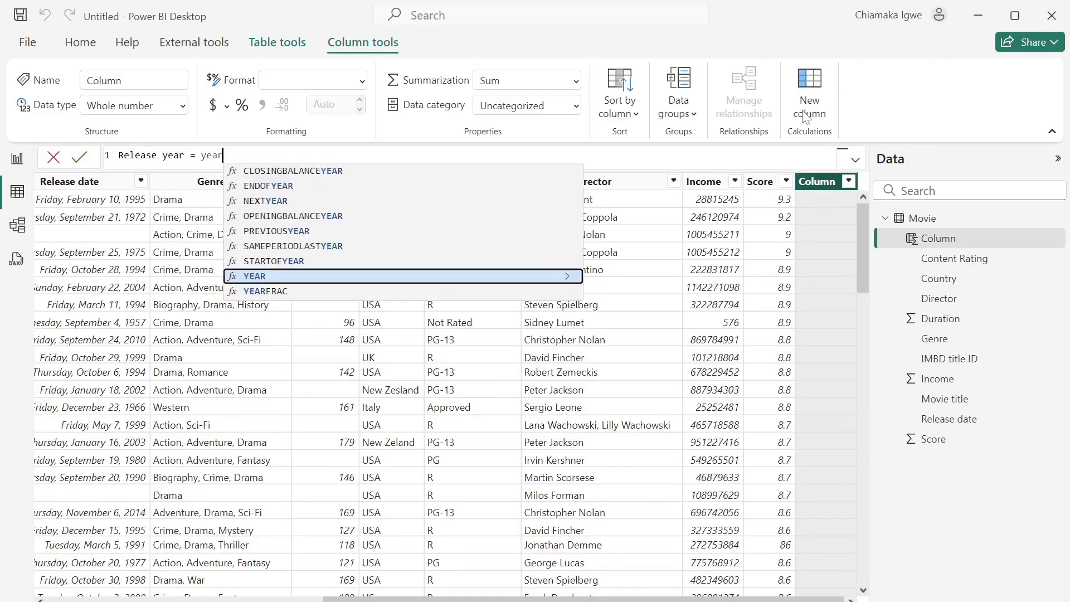
pyautogui.press('Tab')
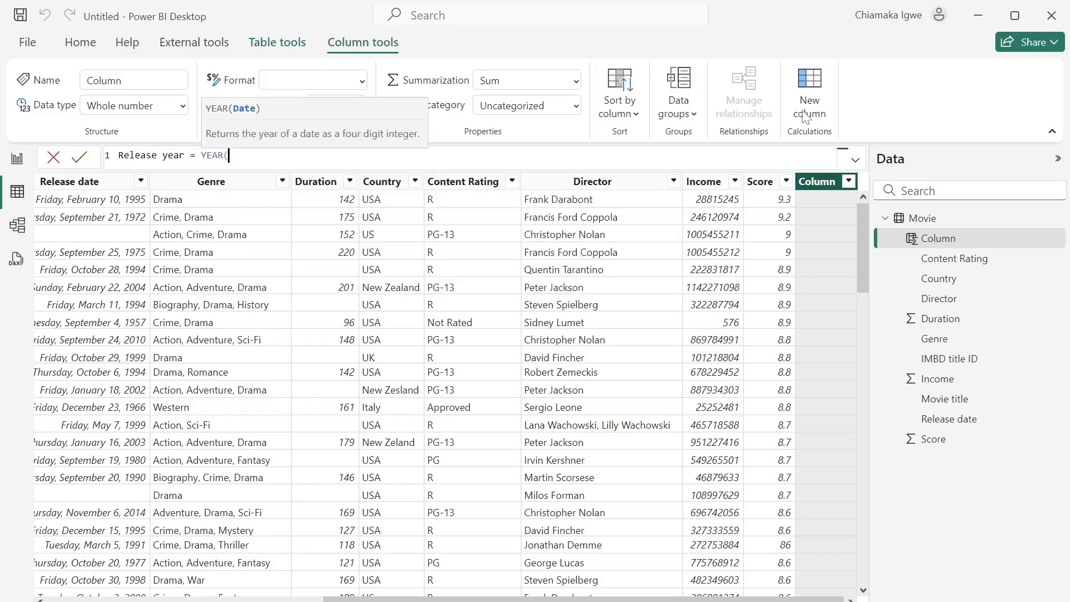
pyautogui.write('rele')
pyautogui.press('Tab')
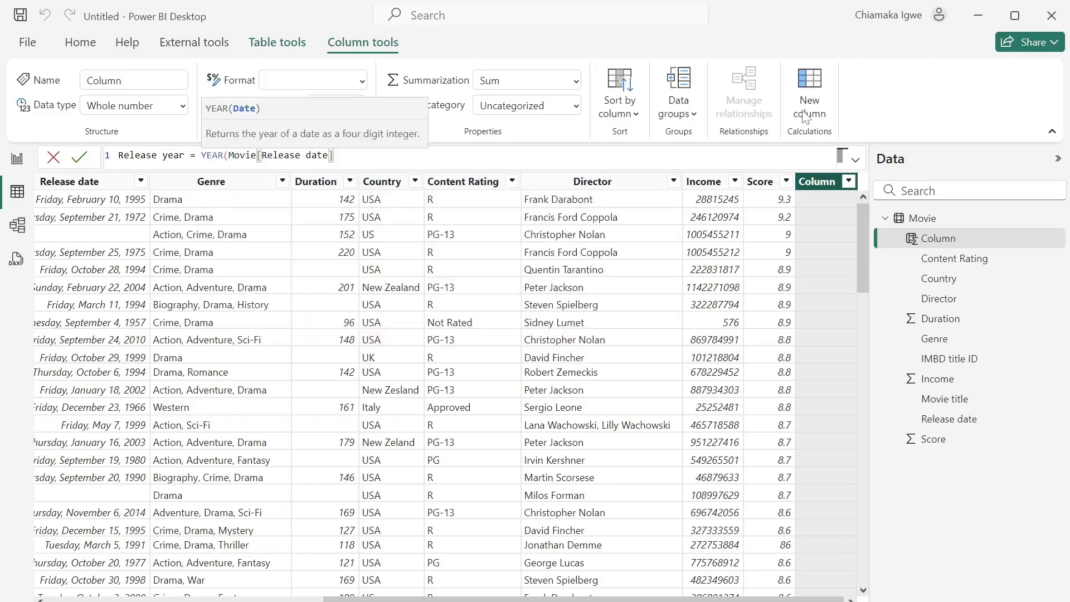
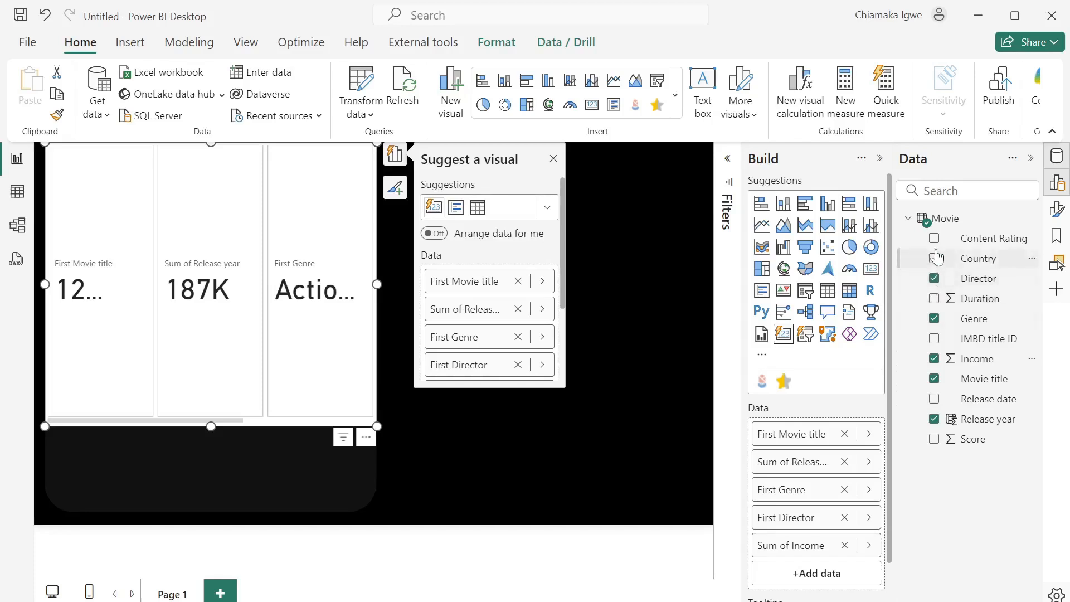
# - Add Content Rating as a field on the detail card and bring up its format settings
pyautogui.click(934, 238)
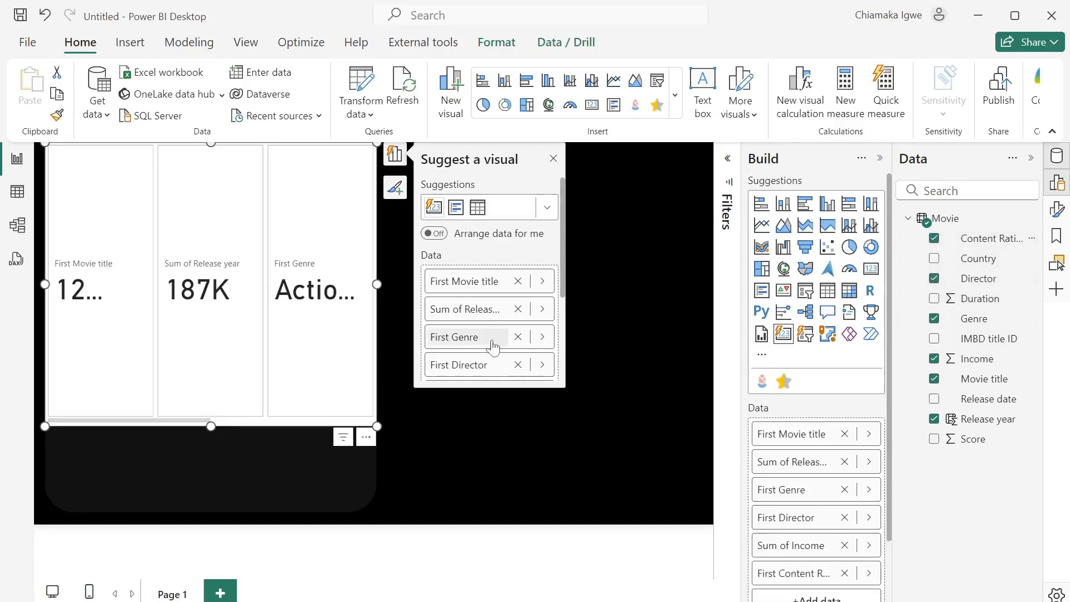
pyautogui.click(1058, 211)
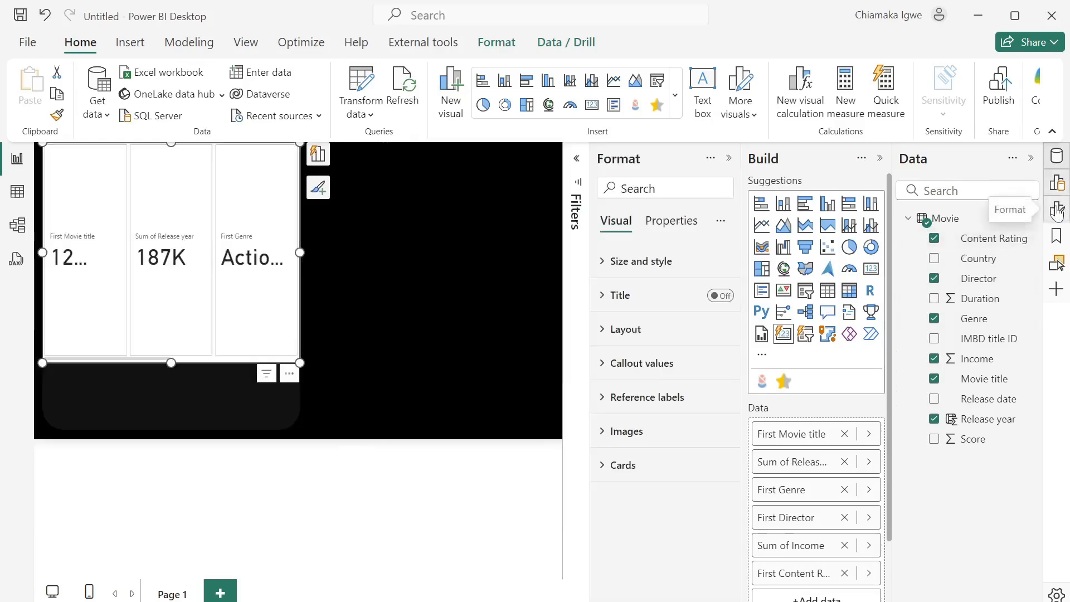
# - Arrange the card's six fields in a Grid layout with 3 columns shown
pyautogui.click(605, 334)
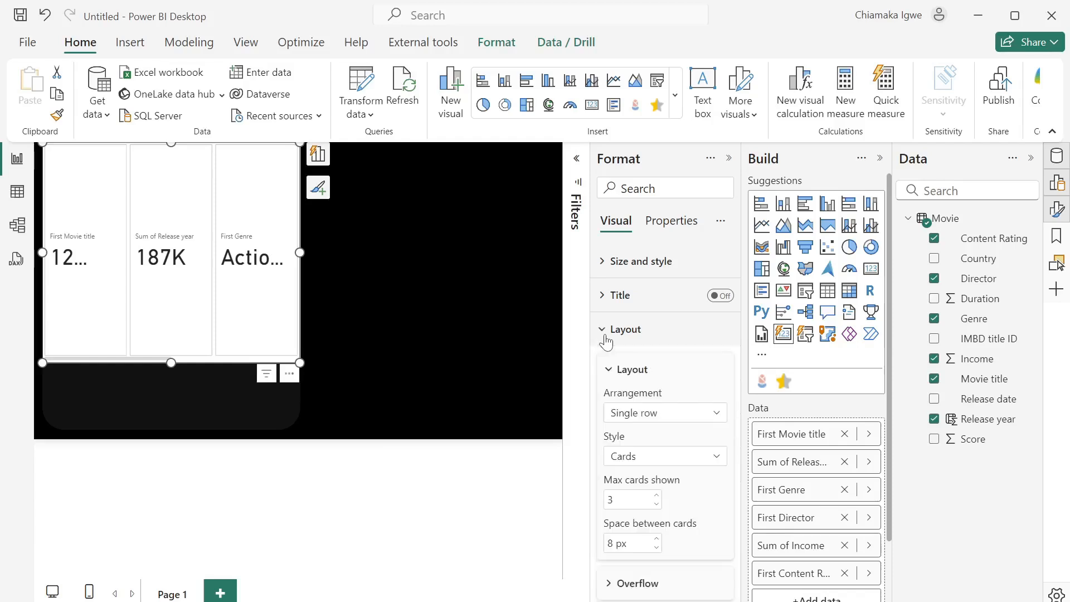
pyautogui.click(673, 422)
pyautogui.click(646, 475)
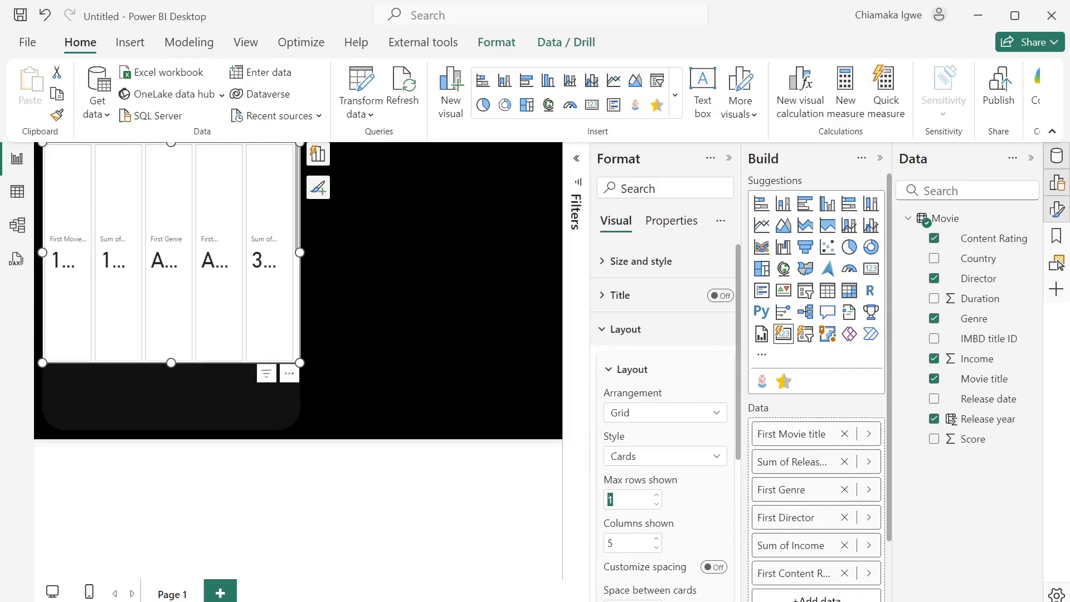
pyautogui.press('Tab')
pyautogui.write('3')
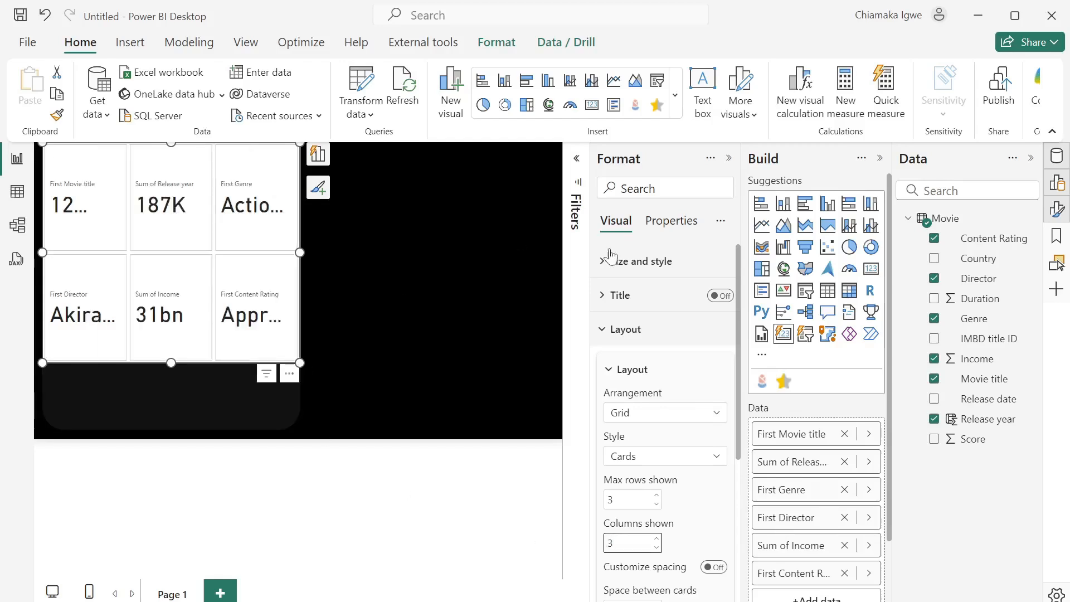
pyautogui.click(729, 159)
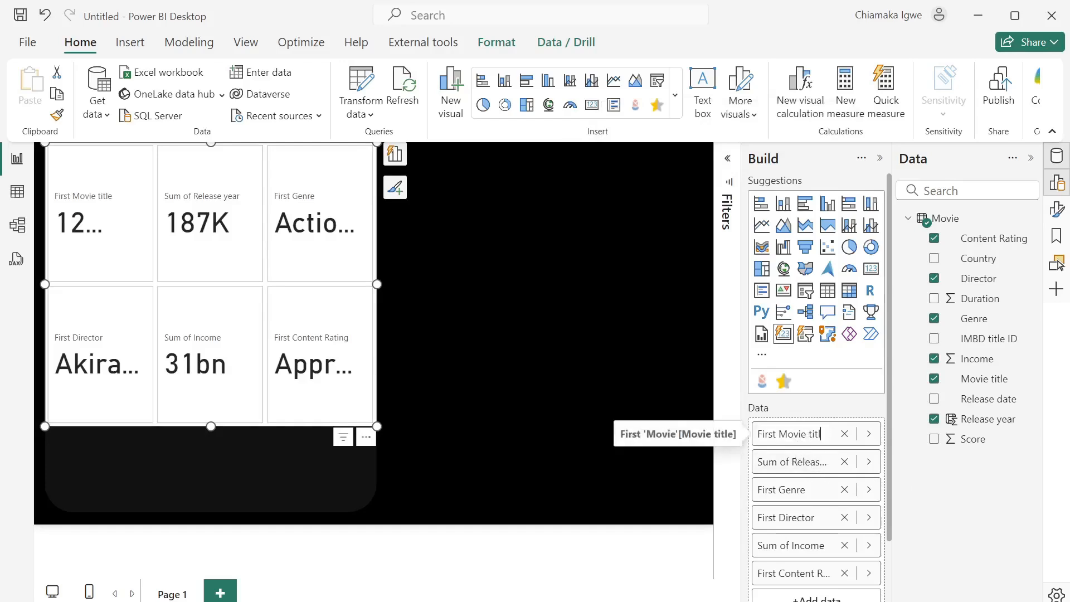
# - Rename the first card field to Title and Sum of Release year to Release year
pyautogui.press('BackSpace')
pyautogui.press('BackSpace')
pyautogui.press('BackSpace')
pyautogui.press('BackSpace')
pyautogui.doubleClick(791, 467)
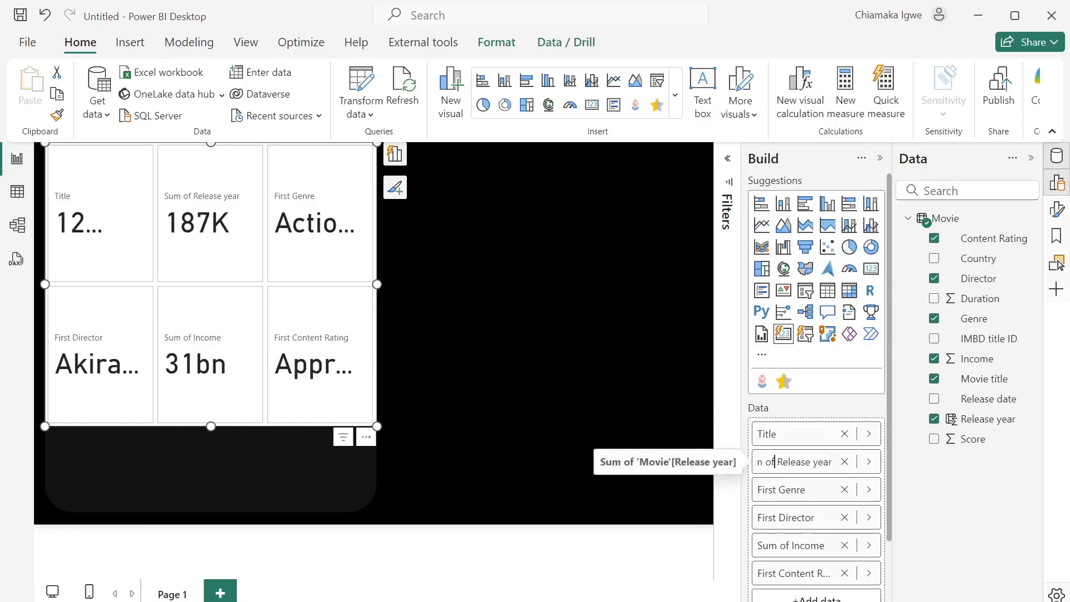
pyautogui.press('BackSpace')
pyautogui.press('BackSpace')
pyautogui.press('BackSpace')
pyautogui.press('BackSpace')
pyautogui.press('BackSpace')
pyautogui.press('BackSpace')
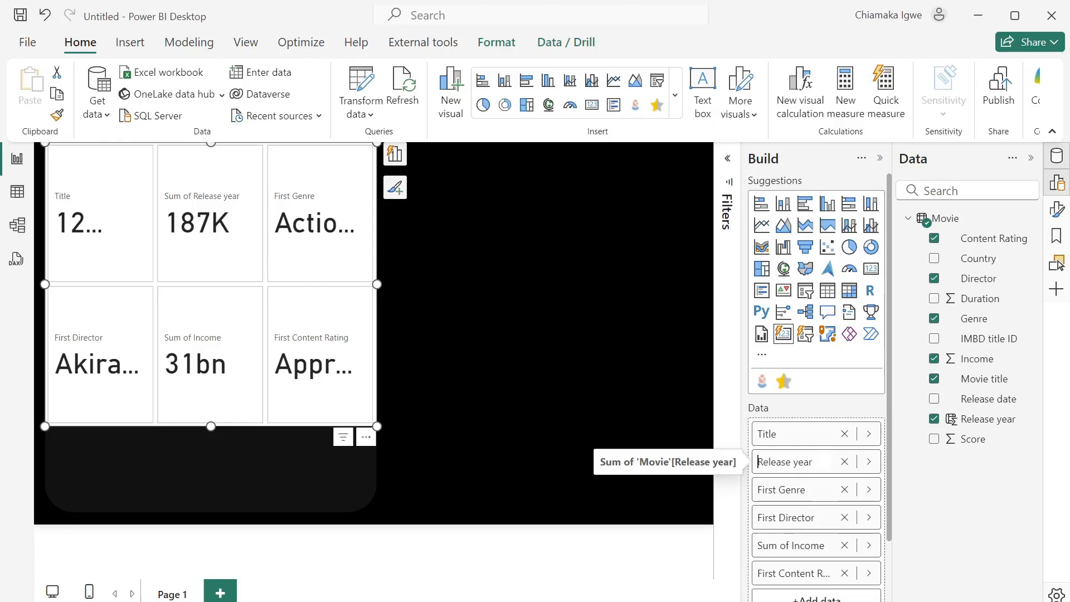
pyautogui.press('Return')
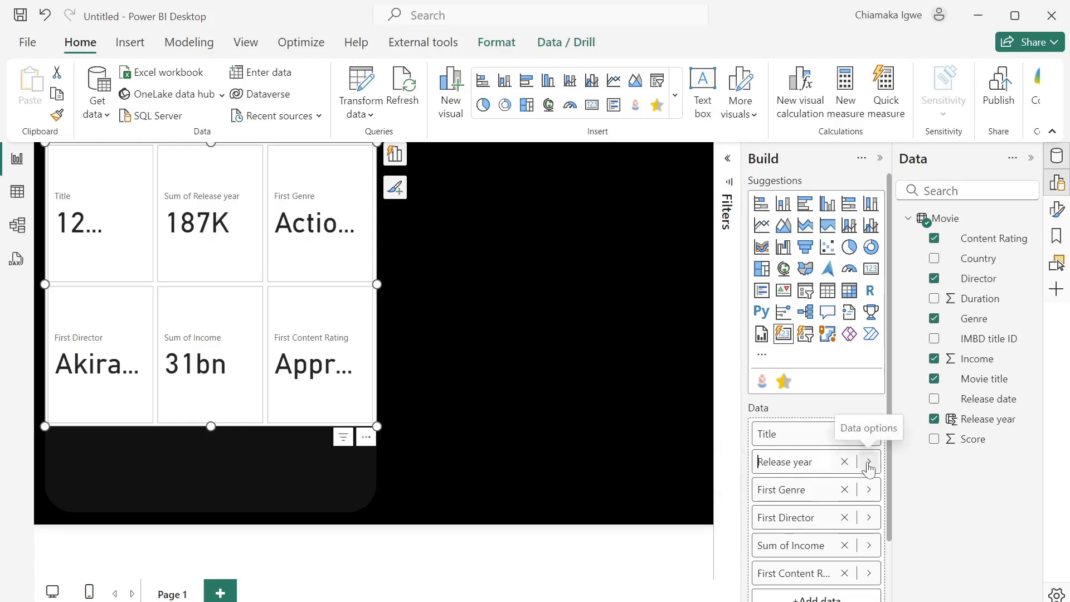
# - Make Release year a Text column and re-add it as the card's second field, showing 1937
pyautogui.click(973, 419)
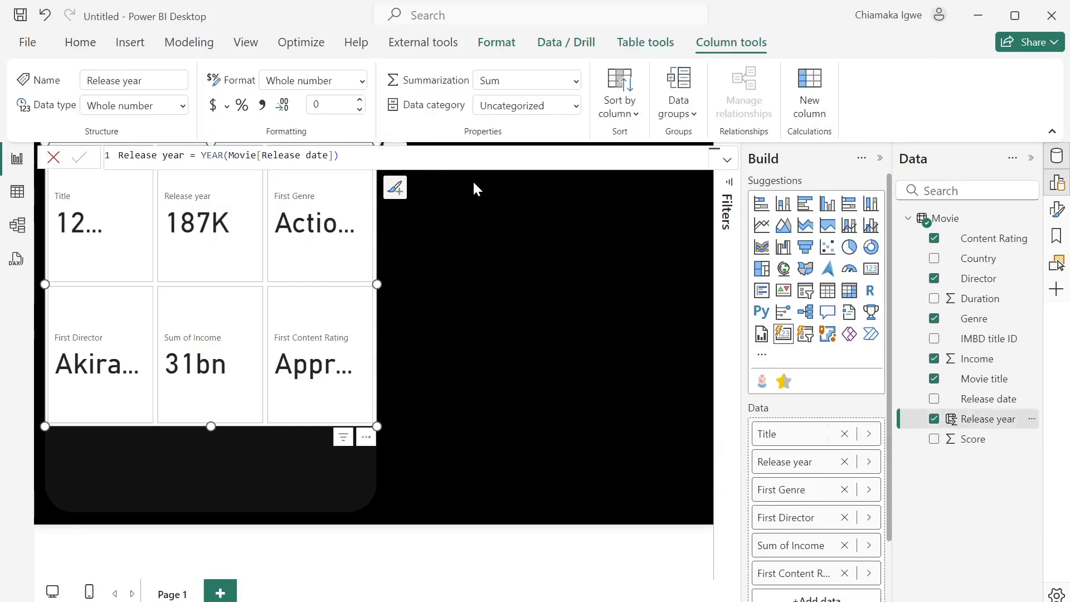
pyautogui.click(182, 112)
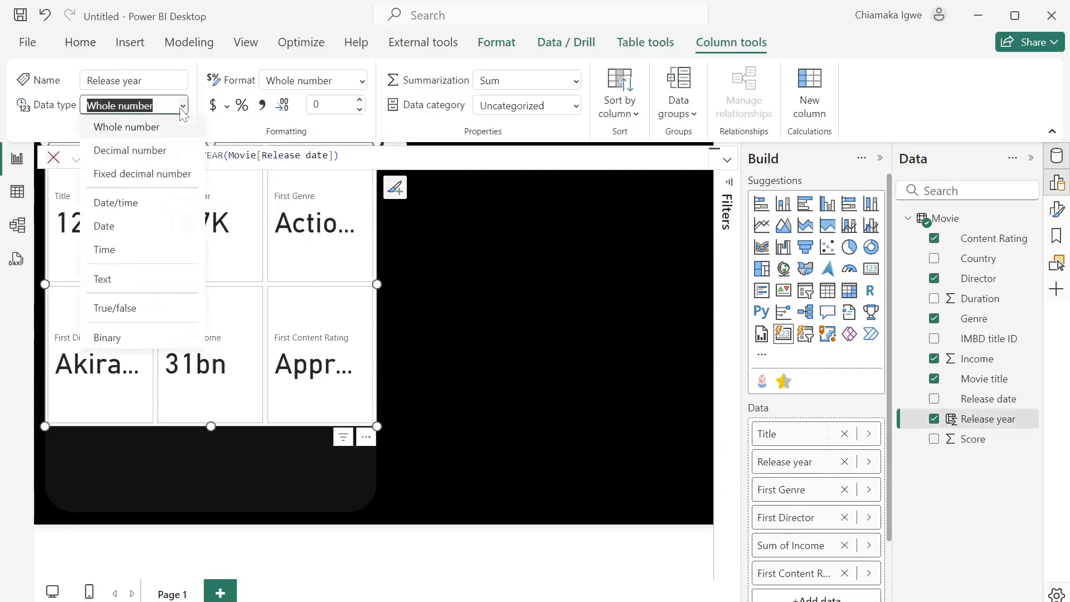
pyautogui.click(135, 291)
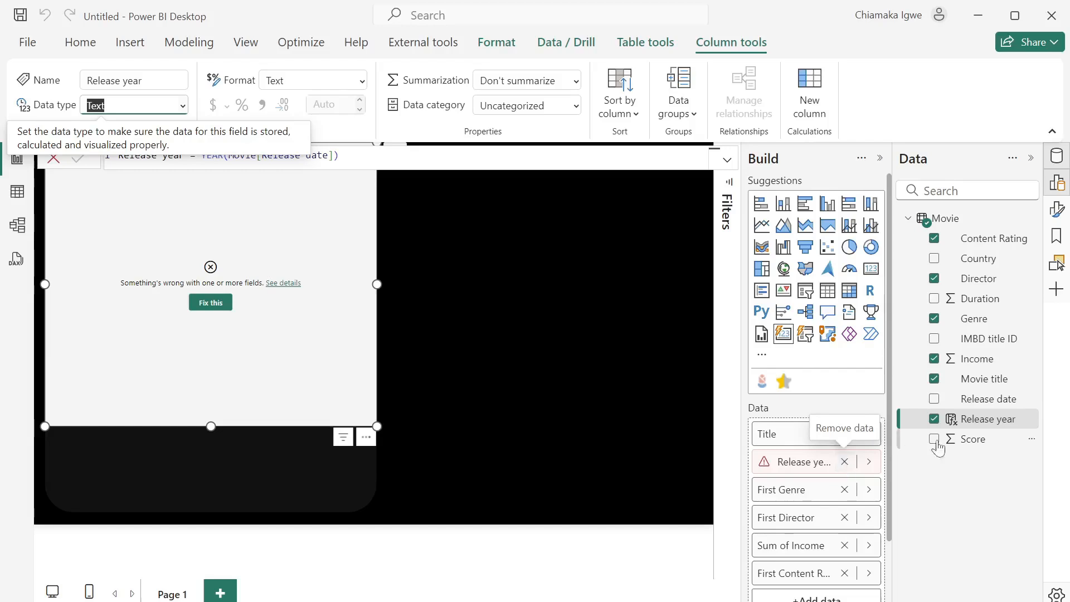
pyautogui.click(844, 462)
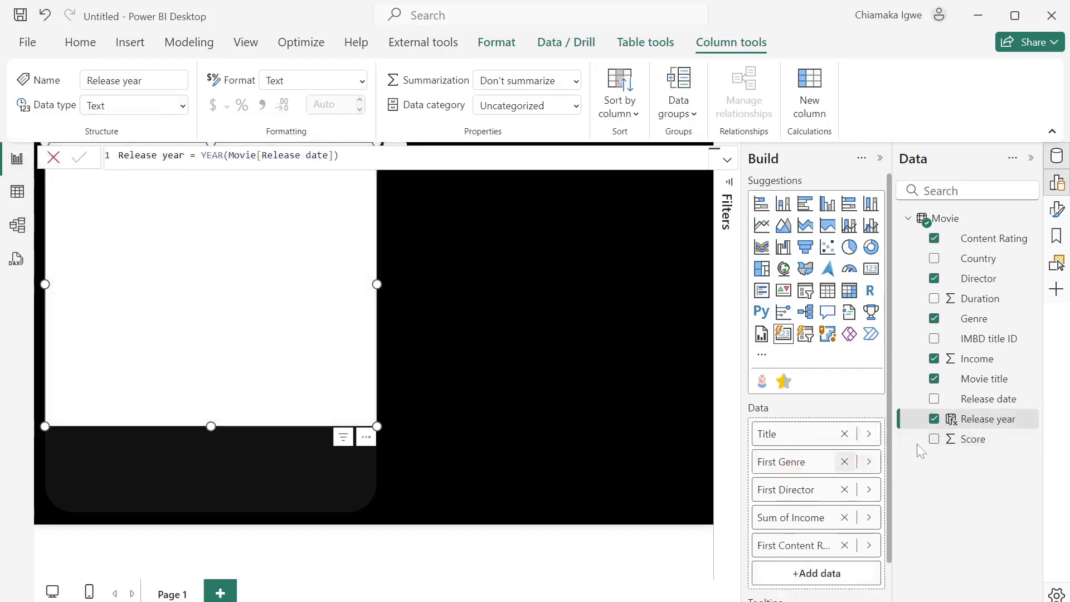
pyautogui.moveTo(959, 419); pyautogui.dragTo(802, 463)
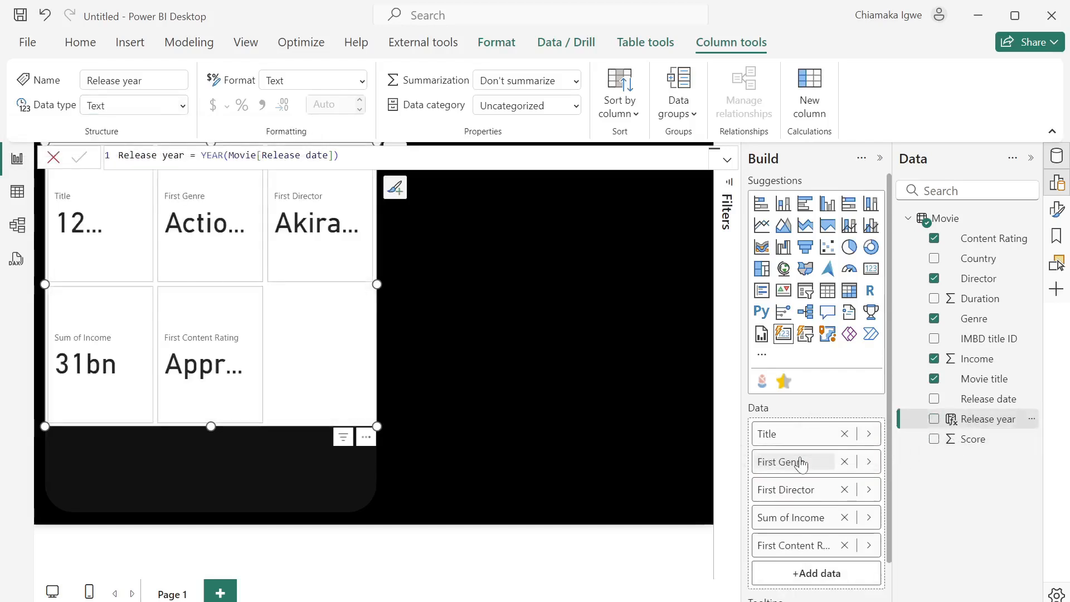
pyautogui.moveTo(937, 421); pyautogui.dragTo(804, 454)
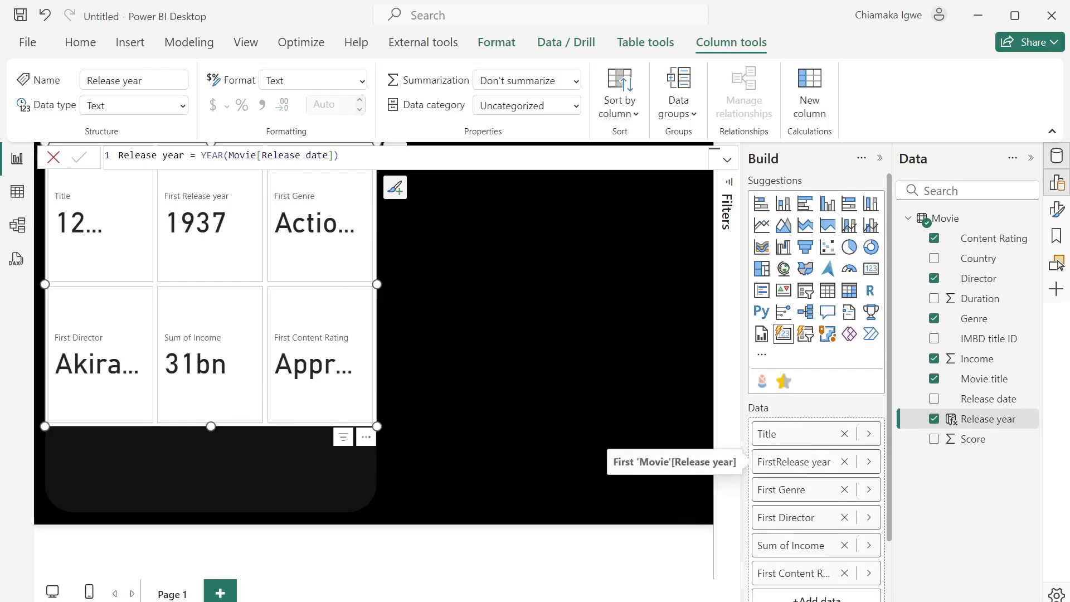
# - Strip the First/Sum of prefixes so fields read Release year, Genre, Director, Income, Content Rating
pyautogui.press('Return')
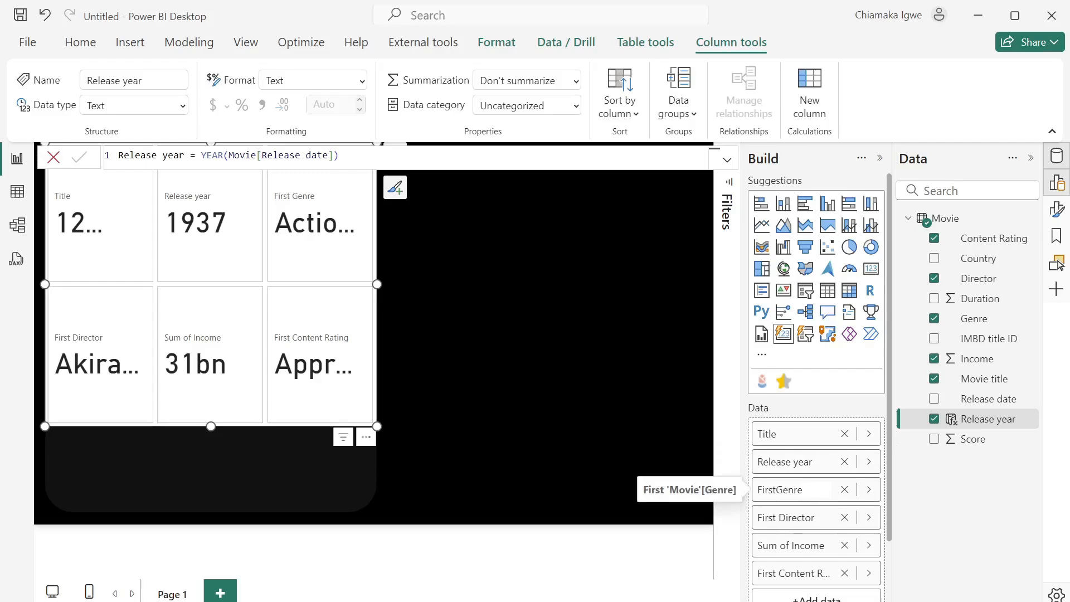
pyautogui.press('Return')
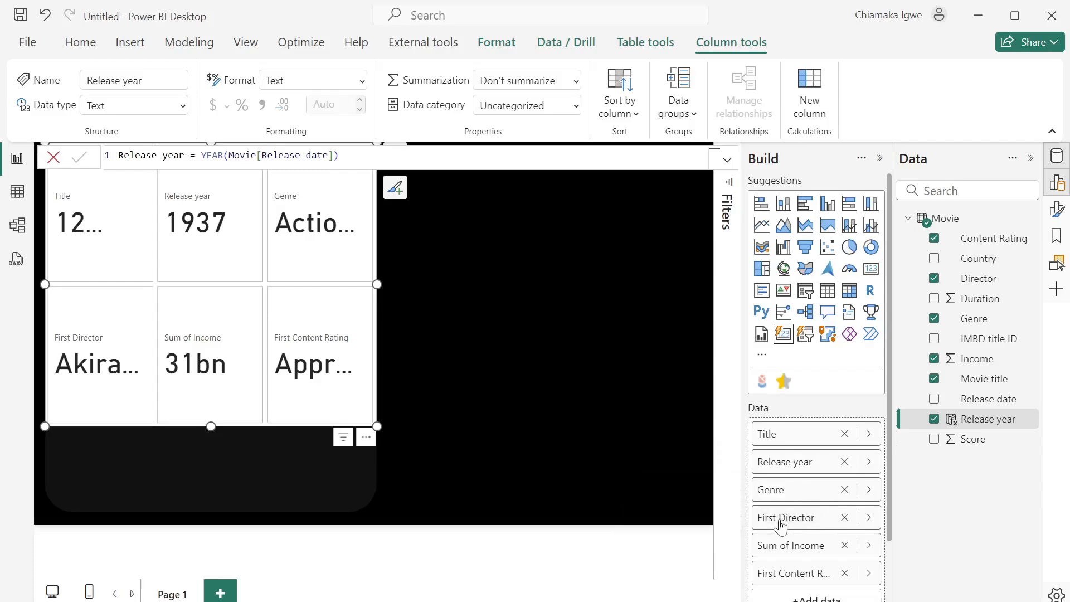
pyautogui.press('BackSpace')
pyautogui.press('BackSpace')
pyautogui.press('BackSpace')
pyautogui.press('BackSpace')
pyautogui.press('BackSpace')
pyautogui.press('BackSpace')
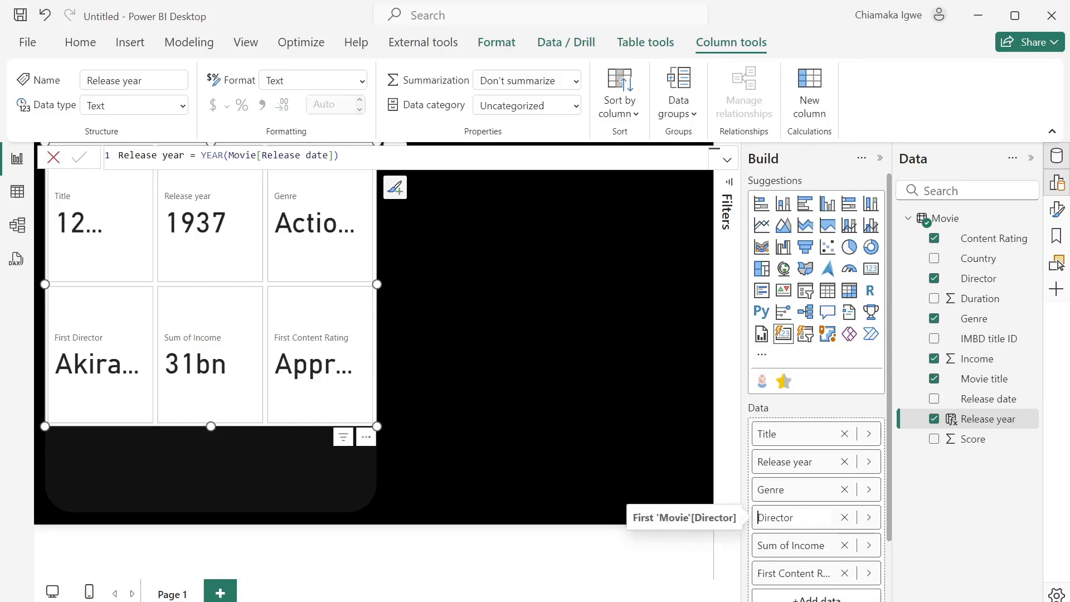
pyautogui.press('Return')
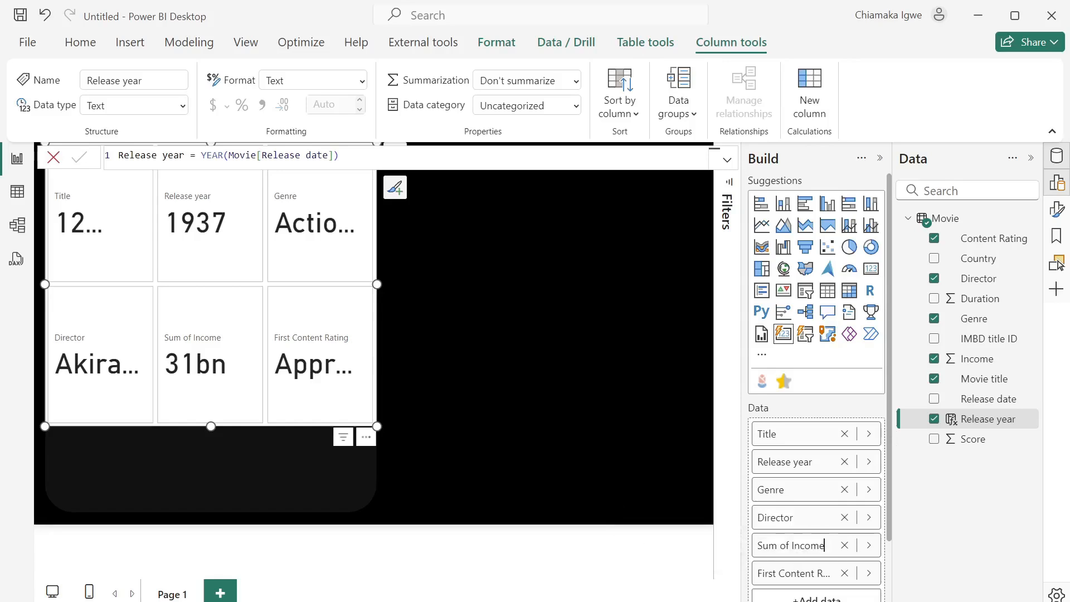
pyautogui.doubleClick(795, 546)
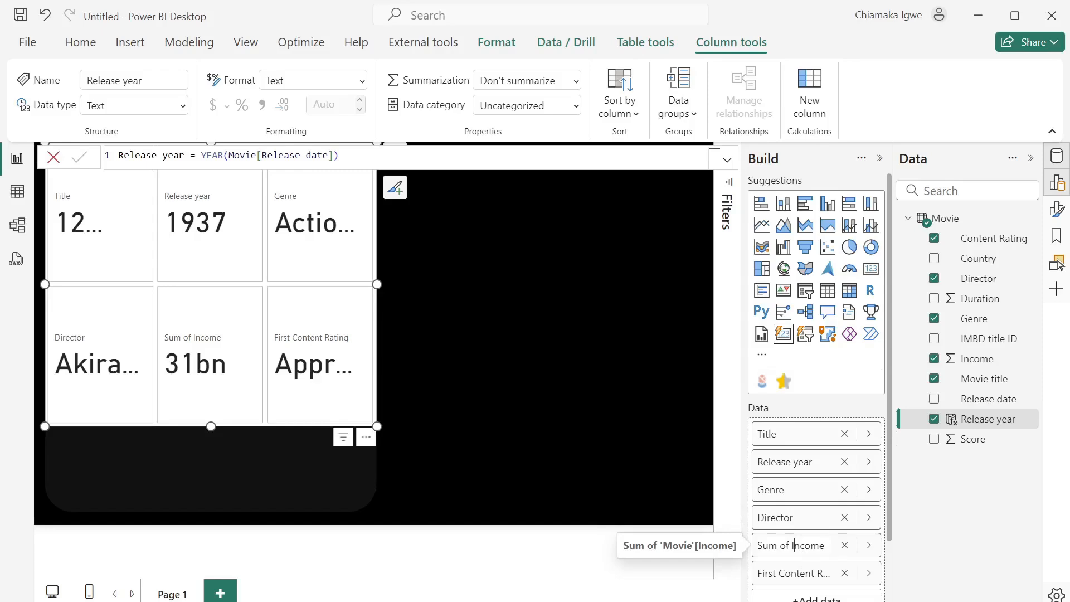
pyautogui.press('BackSpace')
pyautogui.press('BackSpace')
pyautogui.press('BackSpace')
pyautogui.press('BackSpace')
pyautogui.press('BackSpace')
pyautogui.press('BackSpace')
pyautogui.doubleClick(796, 576)
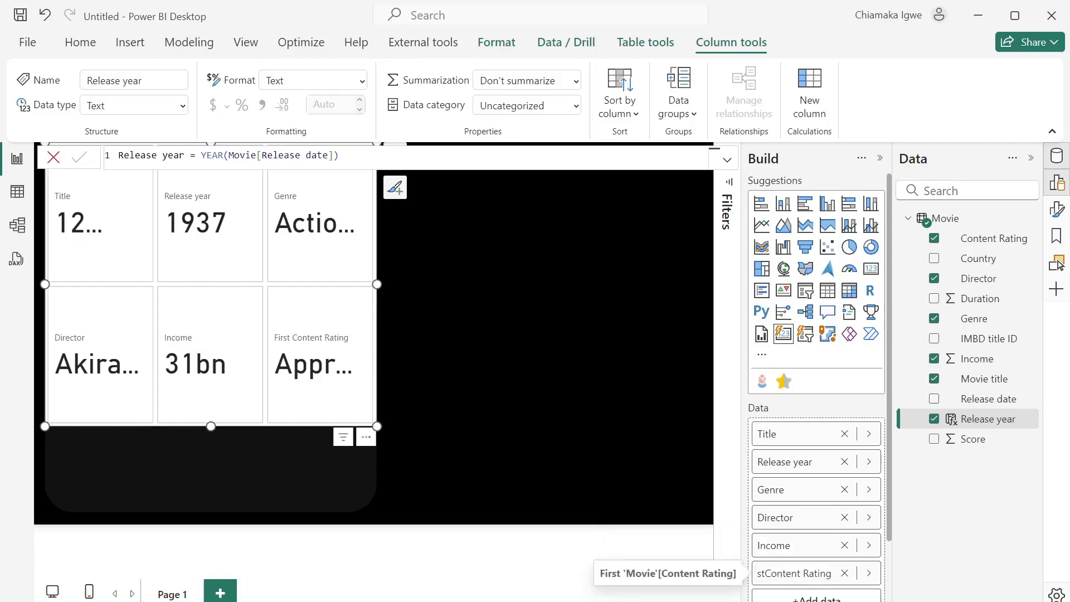
pyautogui.press('BackSpace')
pyautogui.press('BackSpace')
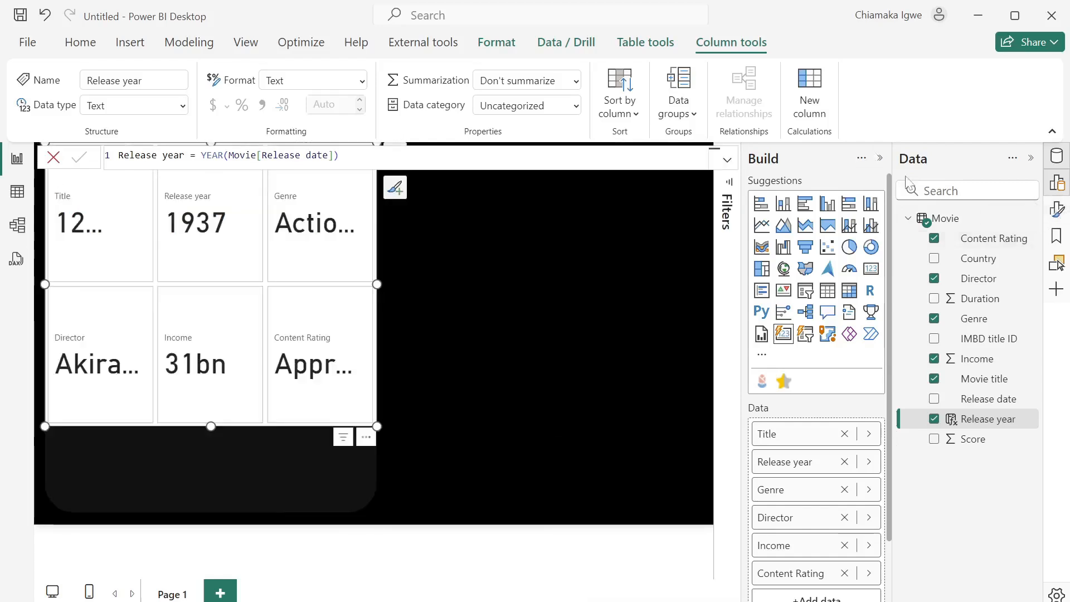
# - Set the card's callout value font size to 20
pyautogui.click(1057, 210)
pyautogui.click(881, 159)
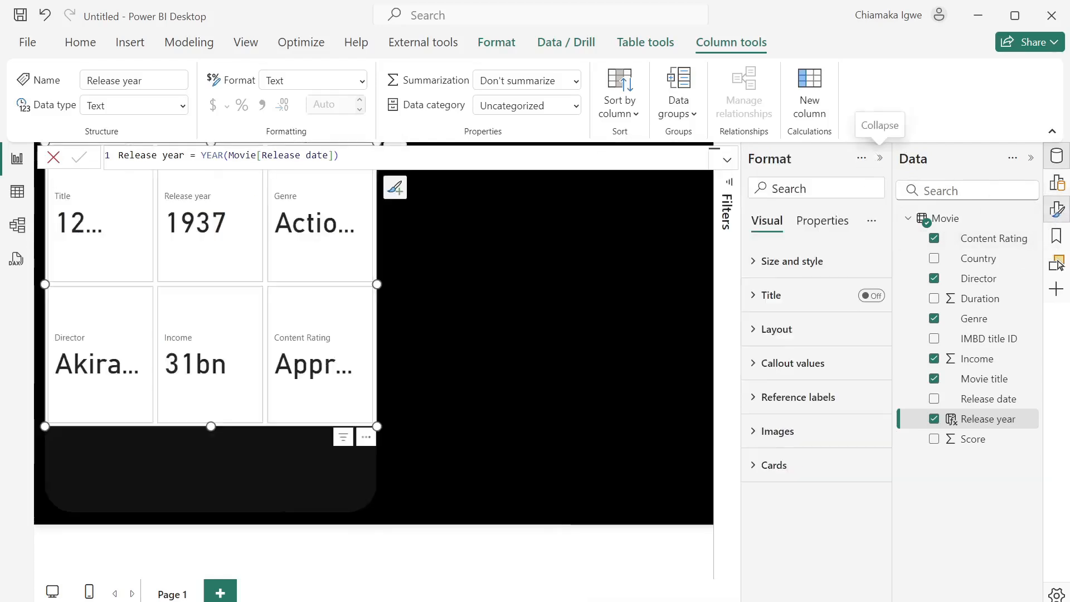
pyautogui.click(752, 368)
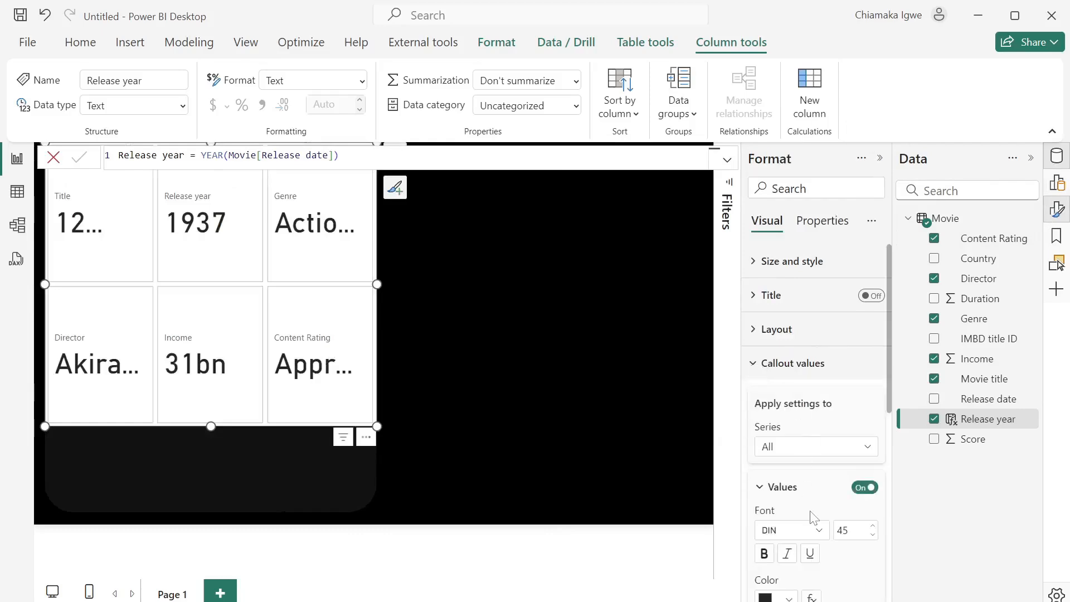
pyautogui.scroll(-1, 811, 517)
pyautogui.write('20')
pyautogui.press('Return')
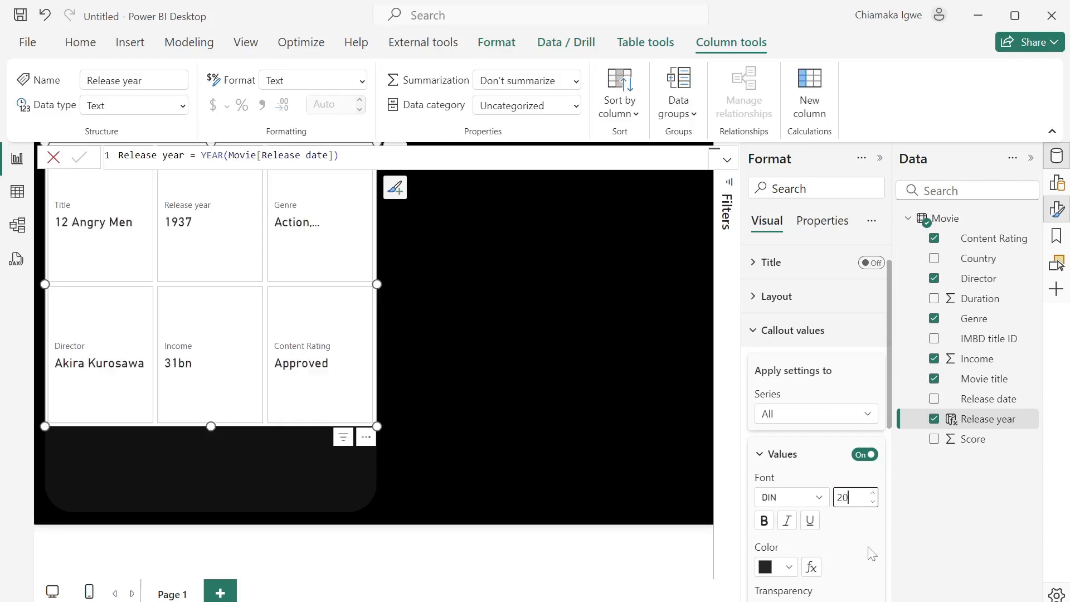
# - Set the card's label font size to 14
pyautogui.scroll(-5, 868, 554)
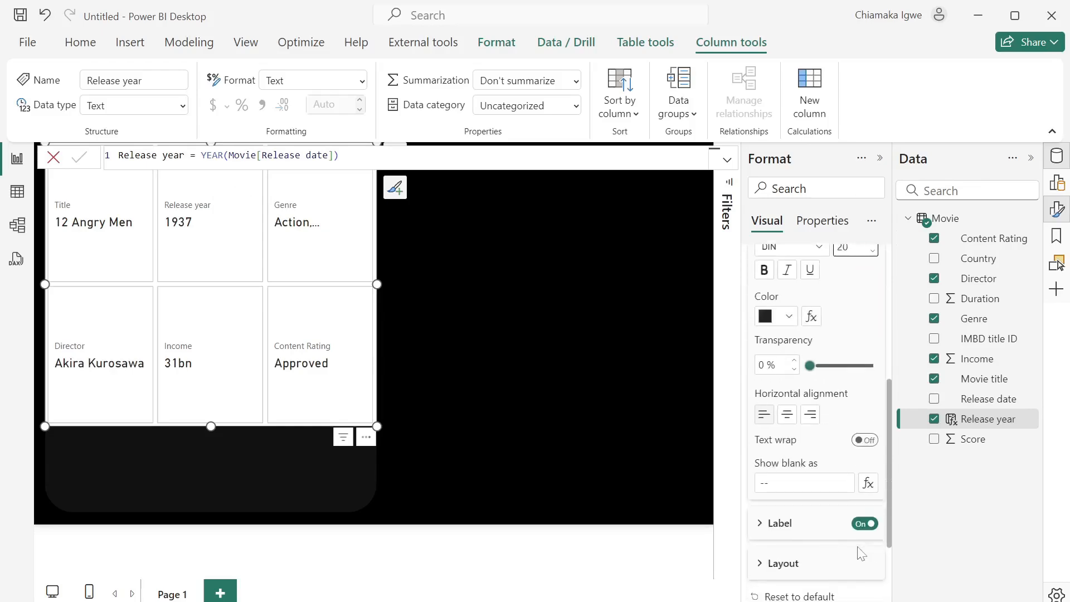
pyautogui.click(761, 532)
pyautogui.scroll(-3, 808, 536)
pyautogui.scroll(-2, 809, 537)
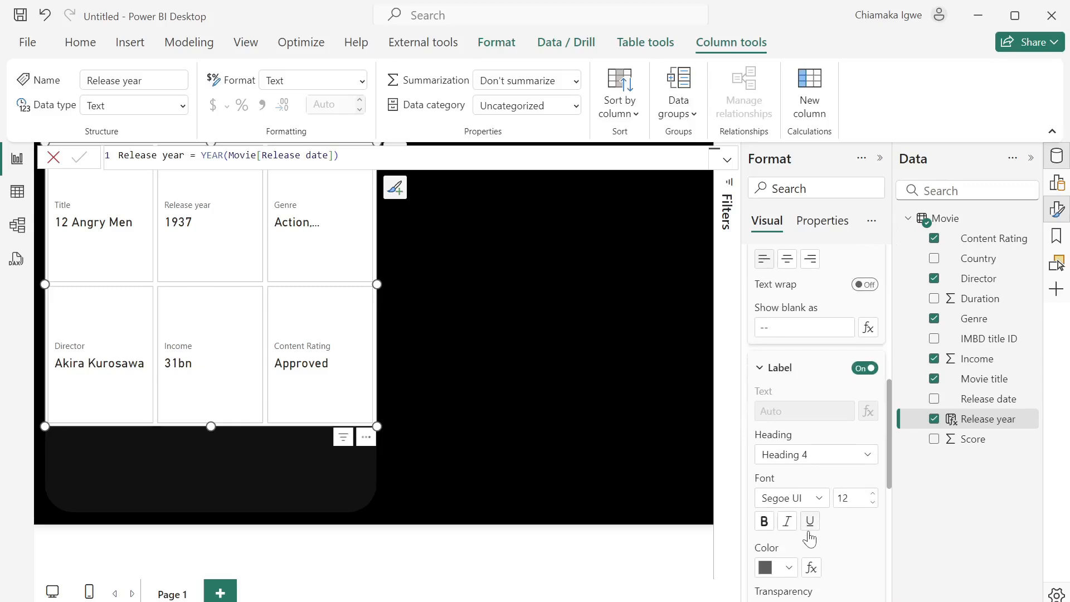
pyautogui.write('14')
pyautogui.press('Return')
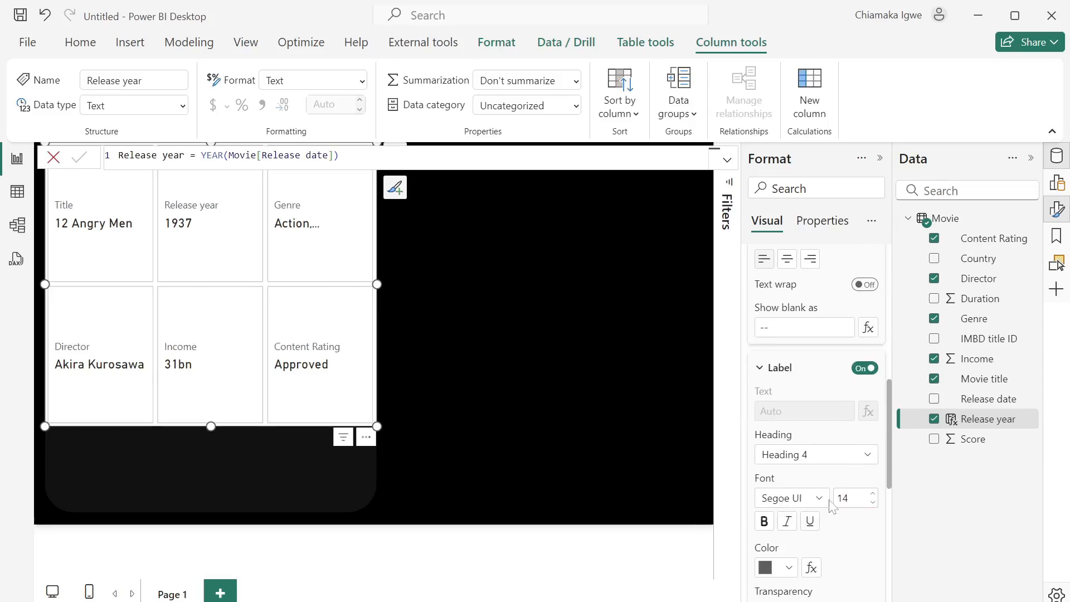
# - Turn off the background and border of each individual card
pyautogui.scroll(-12, 819, 576)
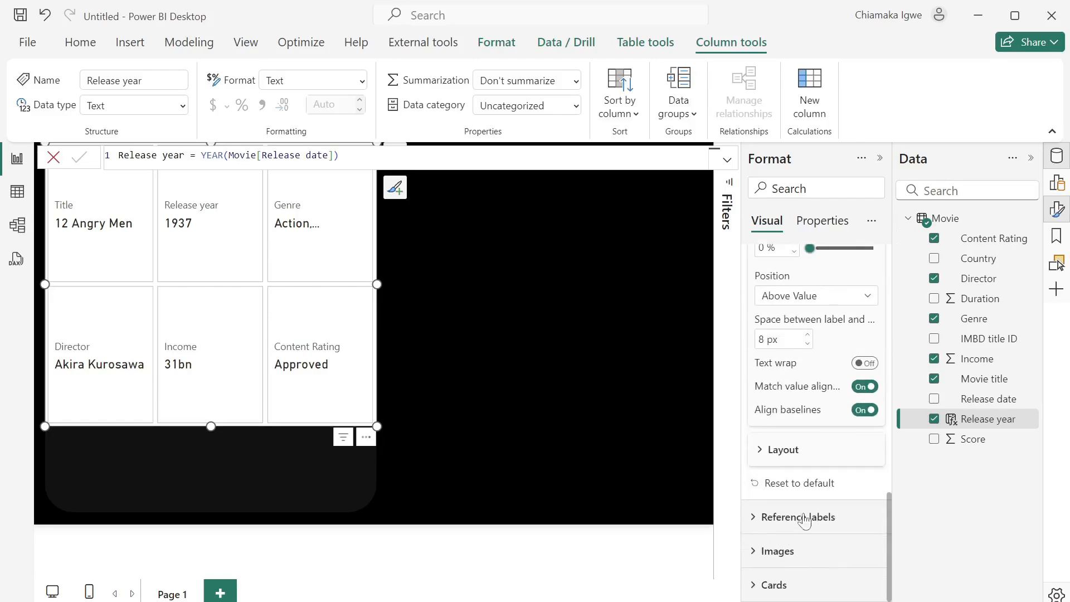
pyautogui.click(760, 584)
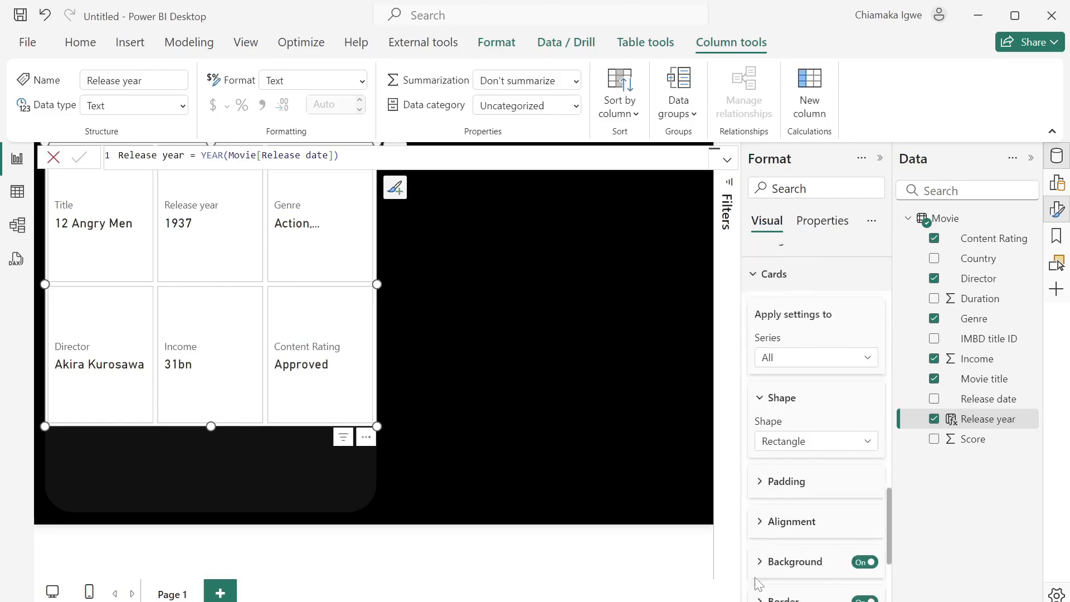
pyautogui.click(863, 555)
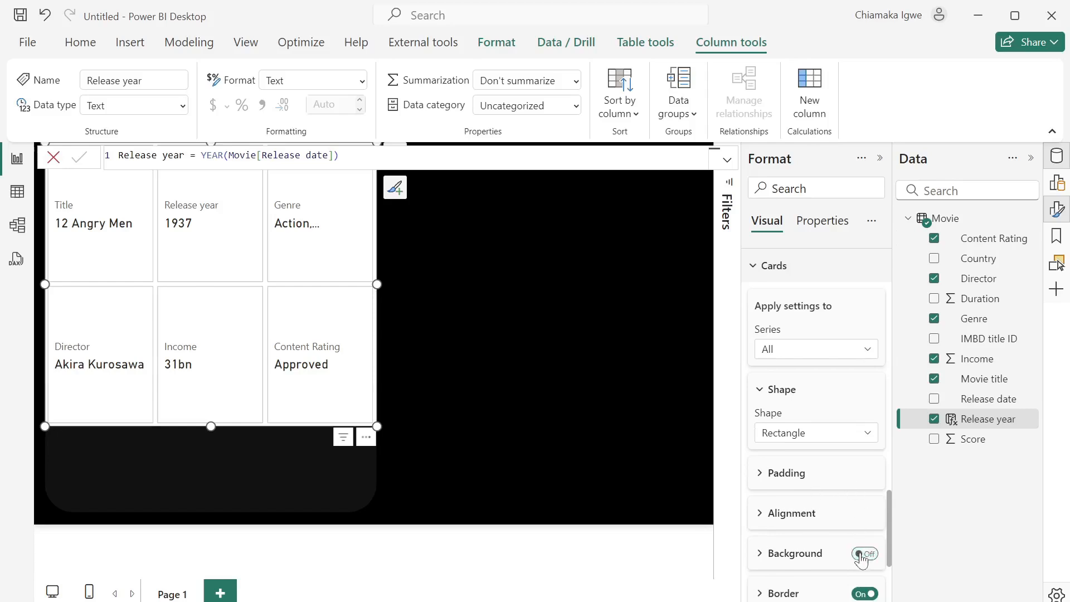
pyautogui.click(861, 597)
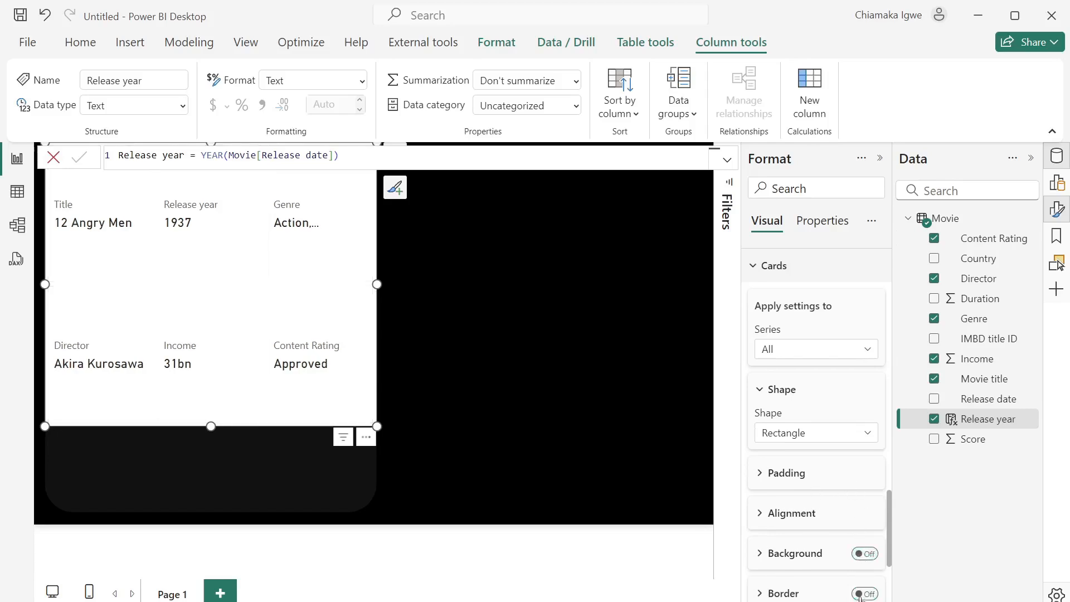
pyautogui.scroll(10, 820, 449)
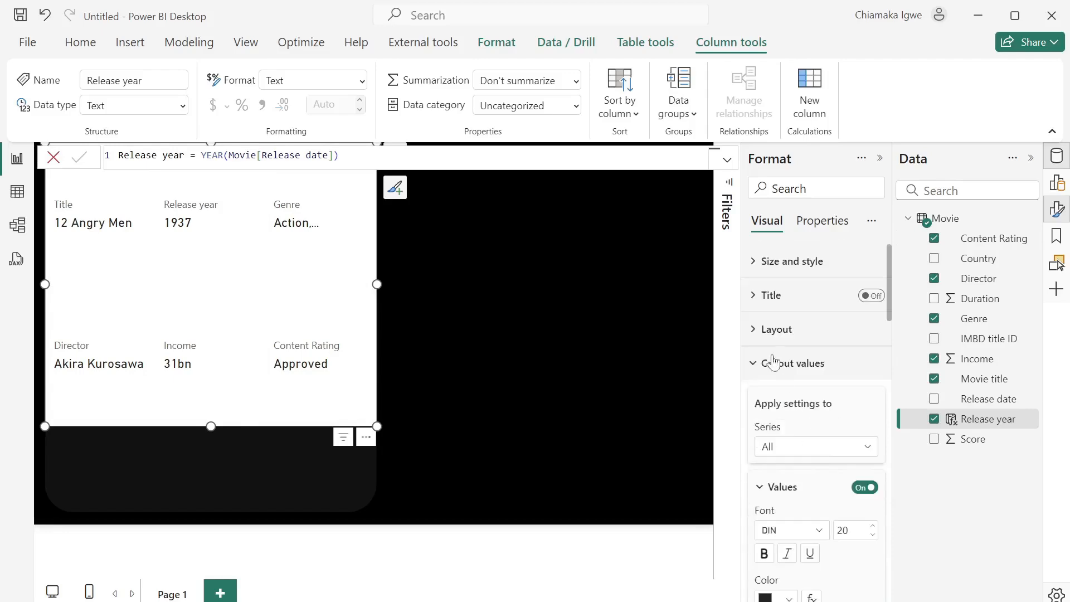
# - Turn off the whole card visual's background to make it transparent
pyautogui.click(753, 272)
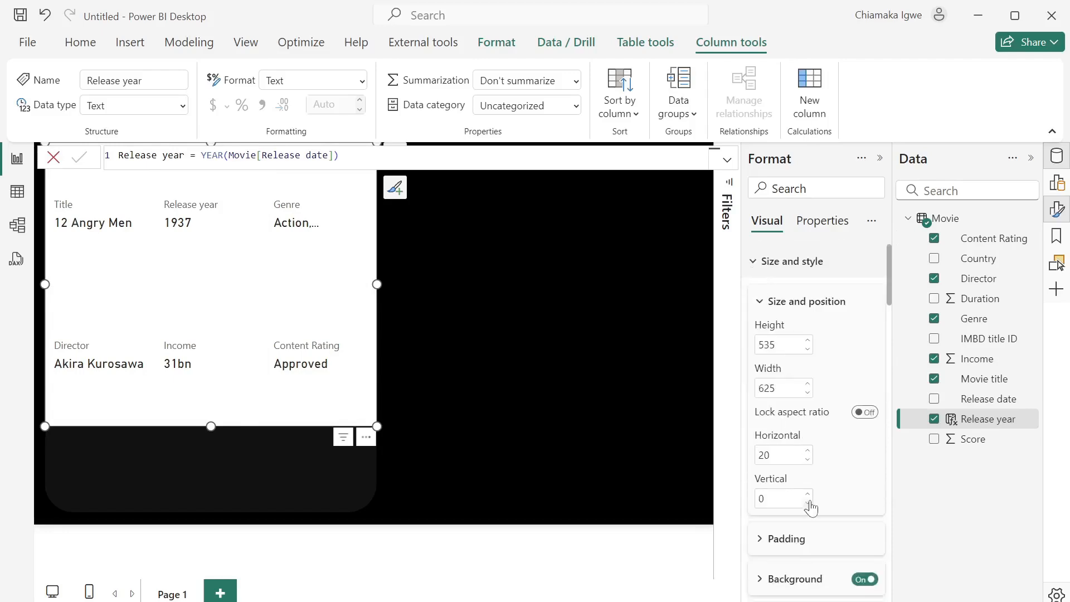
pyautogui.scroll(-2, 811, 507)
pyautogui.click(856, 510)
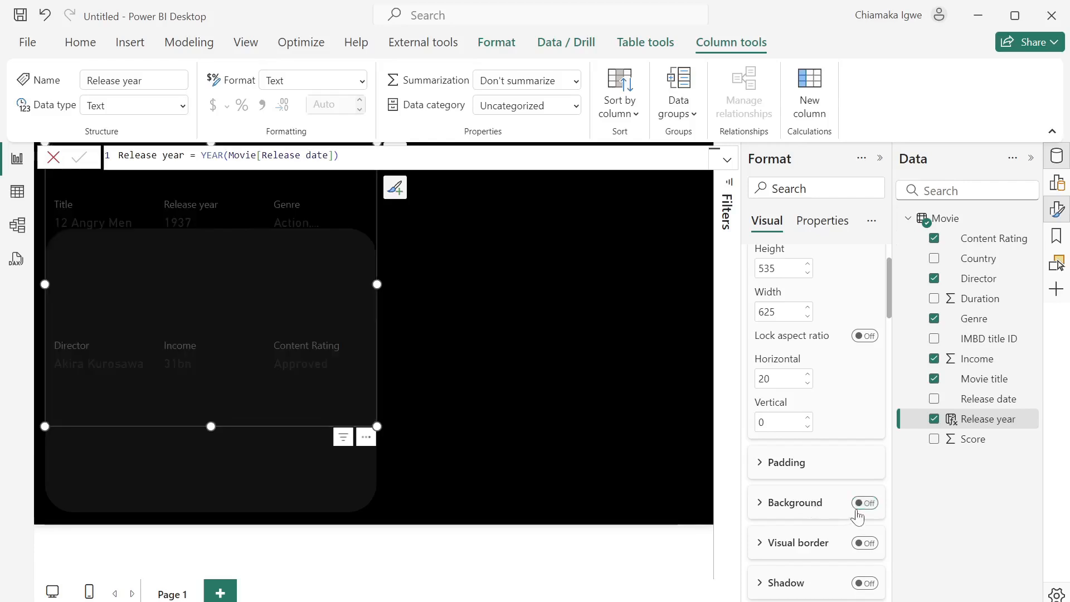
pyautogui.scroll(-5, 831, 523)
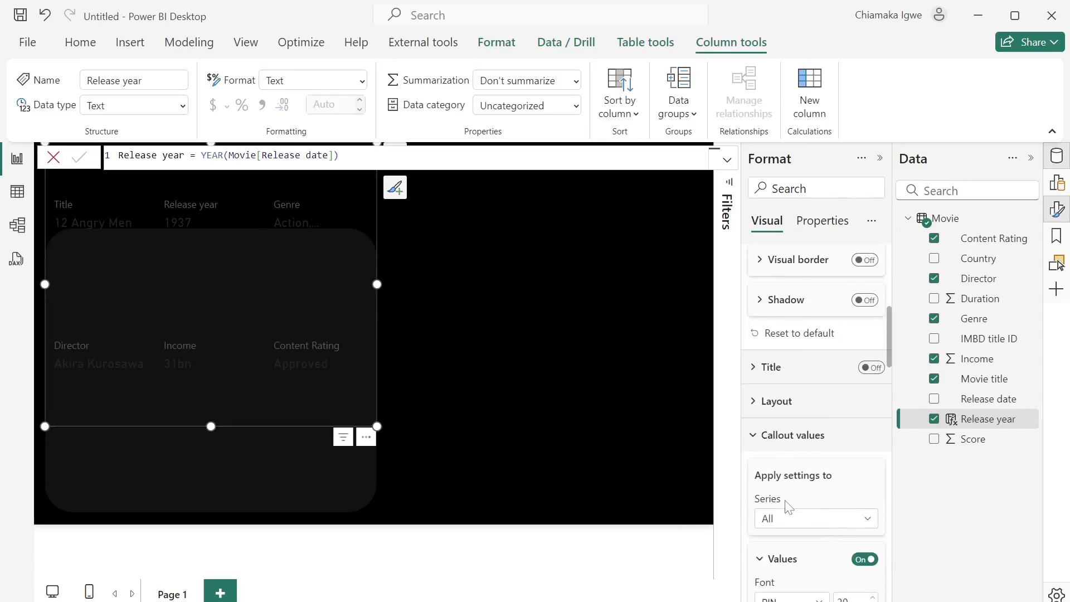
pyautogui.scroll(-3, 789, 506)
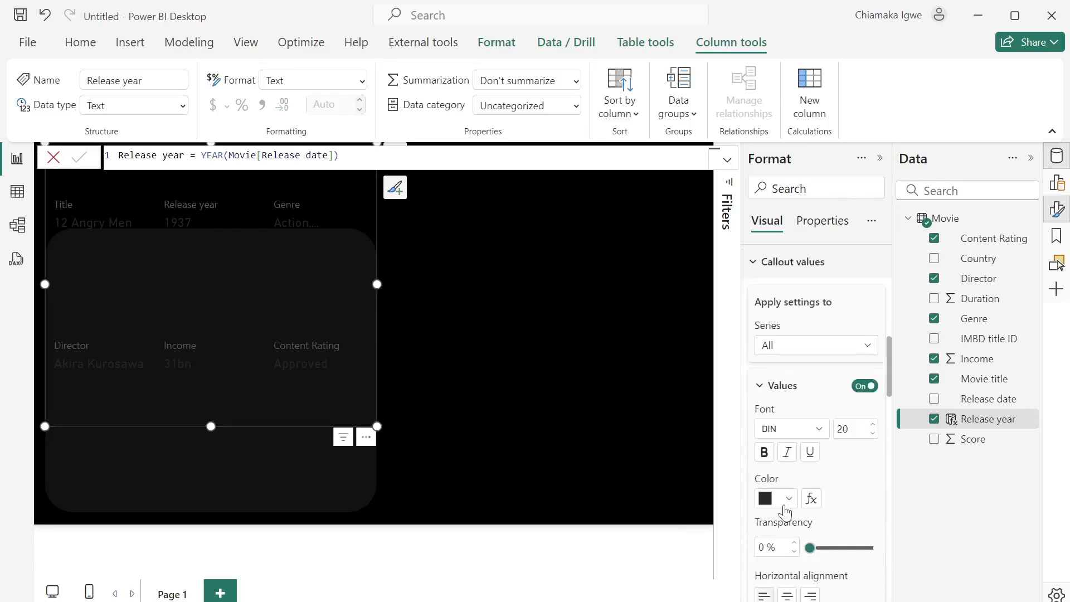
# - Make the card's callout values and labels white
pyautogui.click(787, 502)
pyautogui.click(842, 426)
pyautogui.scroll(-3, 843, 428)
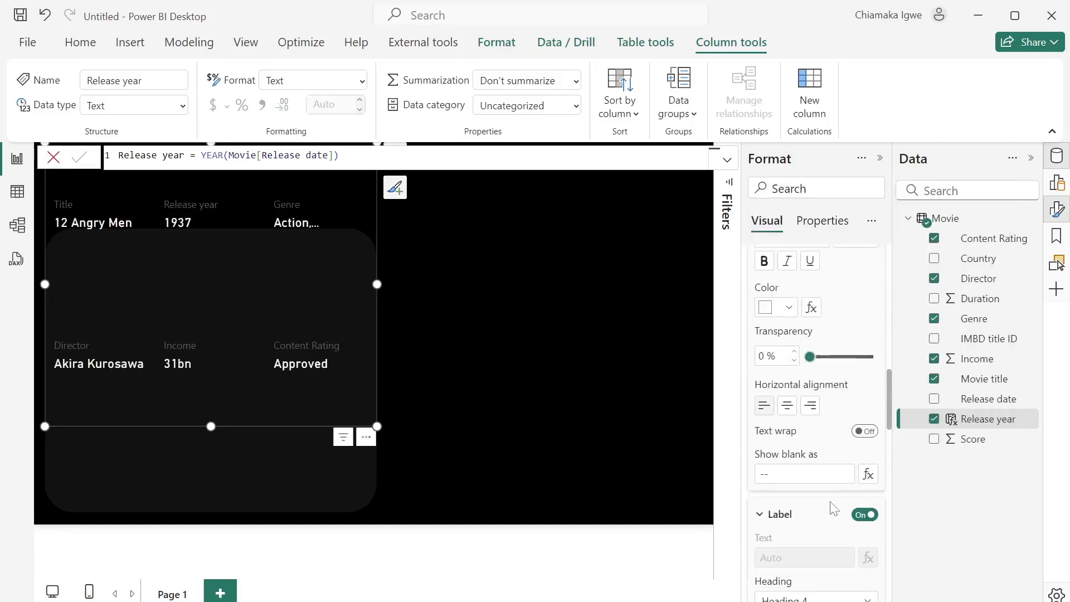
pyautogui.scroll(-5, 834, 507)
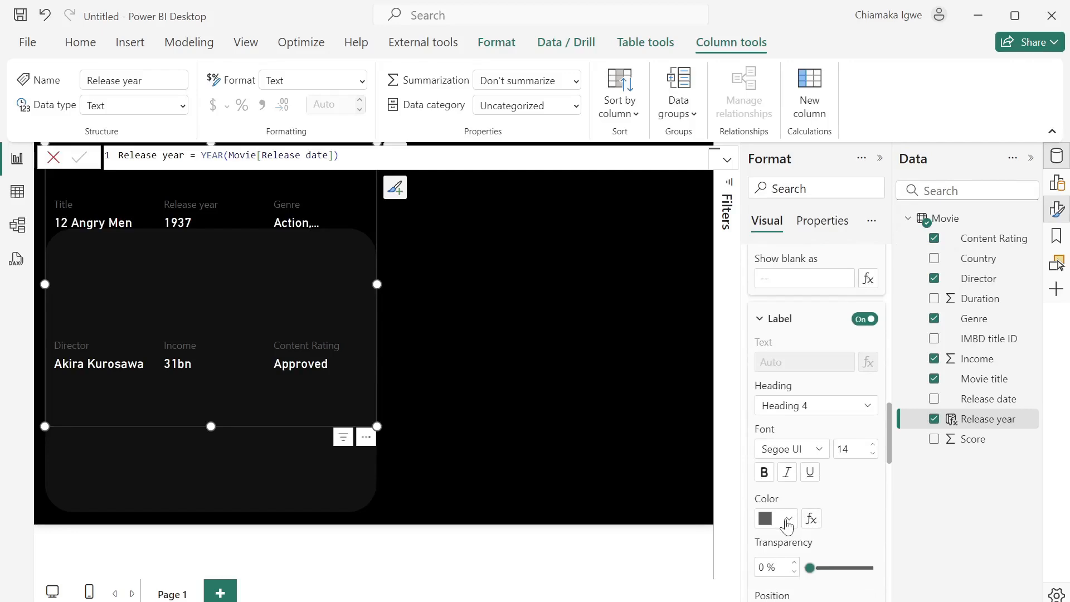
pyautogui.click(787, 520)
pyautogui.click(772, 445)
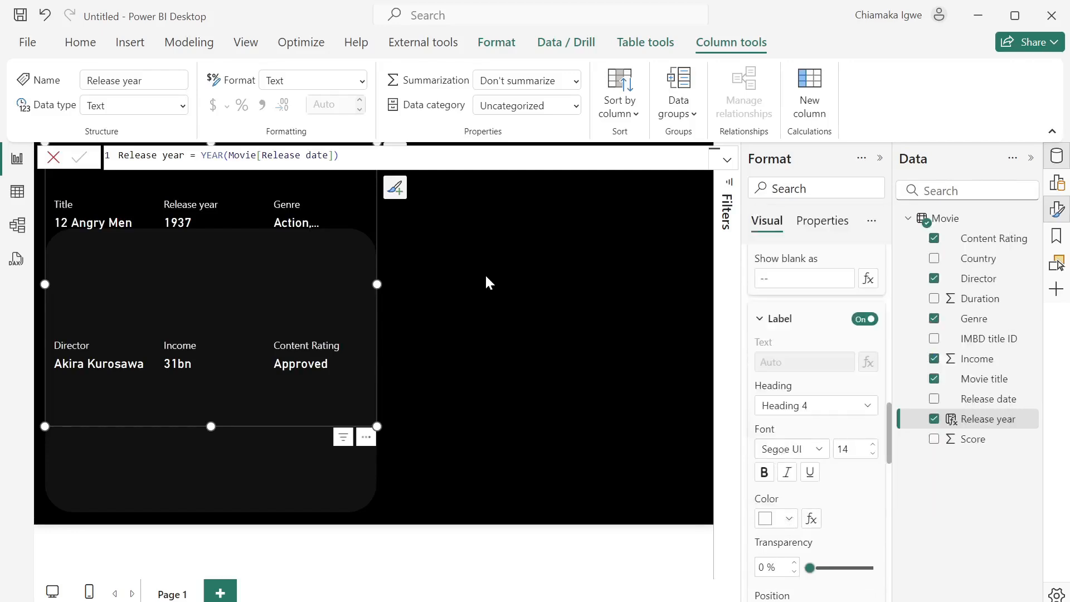
# - Shrink the card visual from its top edge to fit inside the dark rounded panel
pyautogui.click(54, 156)
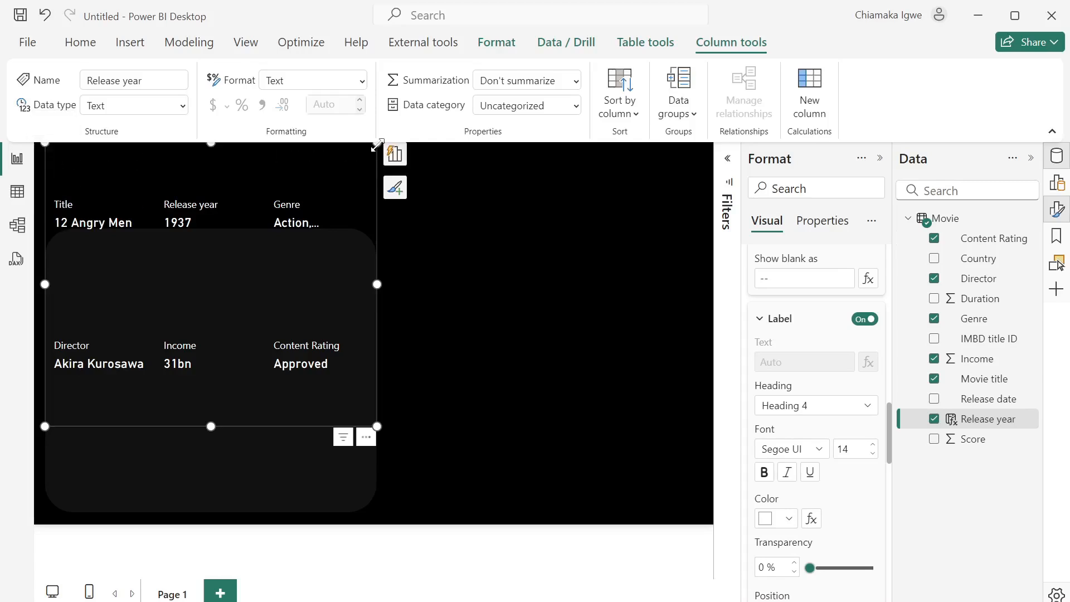
pyautogui.moveTo(377, 144); pyautogui.dragTo(373, 273)
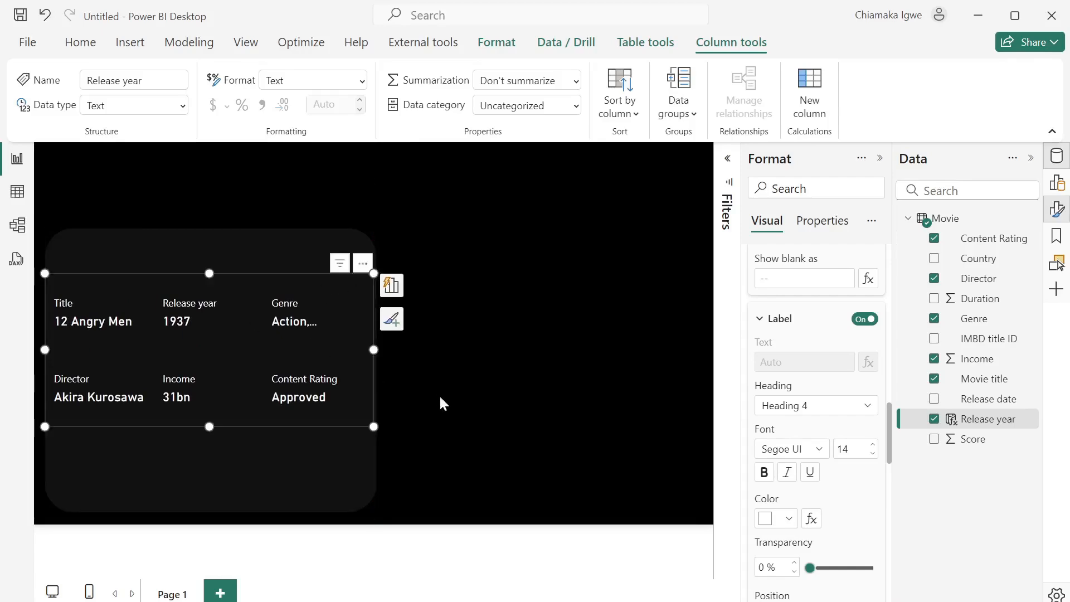
pyautogui.scroll(3, 837, 313)
pyautogui.scroll(-10, 836, 313)
# - Turn on accent bars for each card field with the yellow colour #F2C811
pyautogui.scroll(-1, 836, 319)
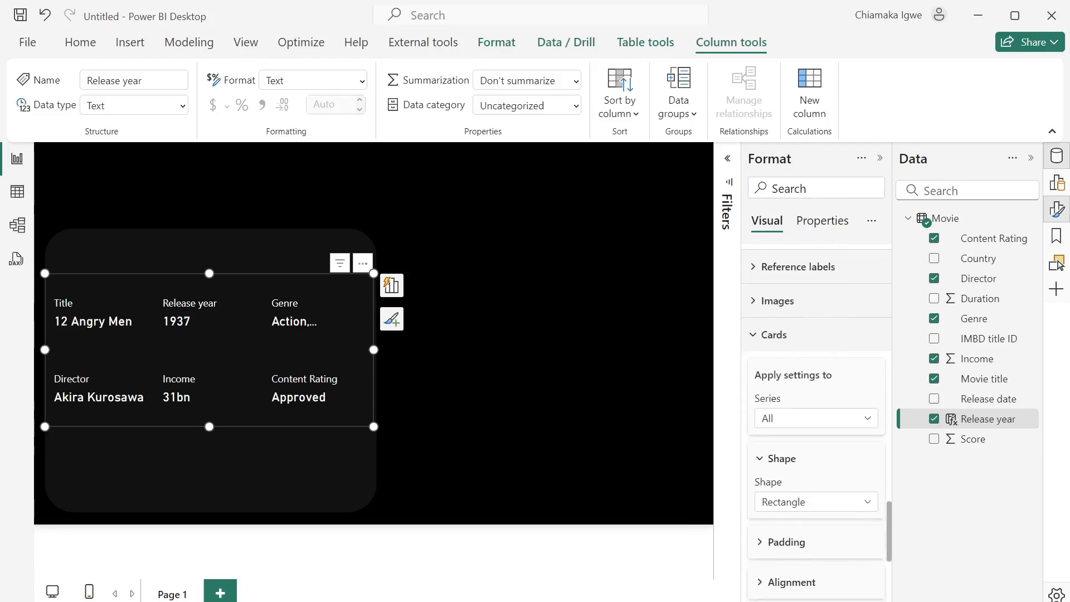
pyautogui.write('accent')
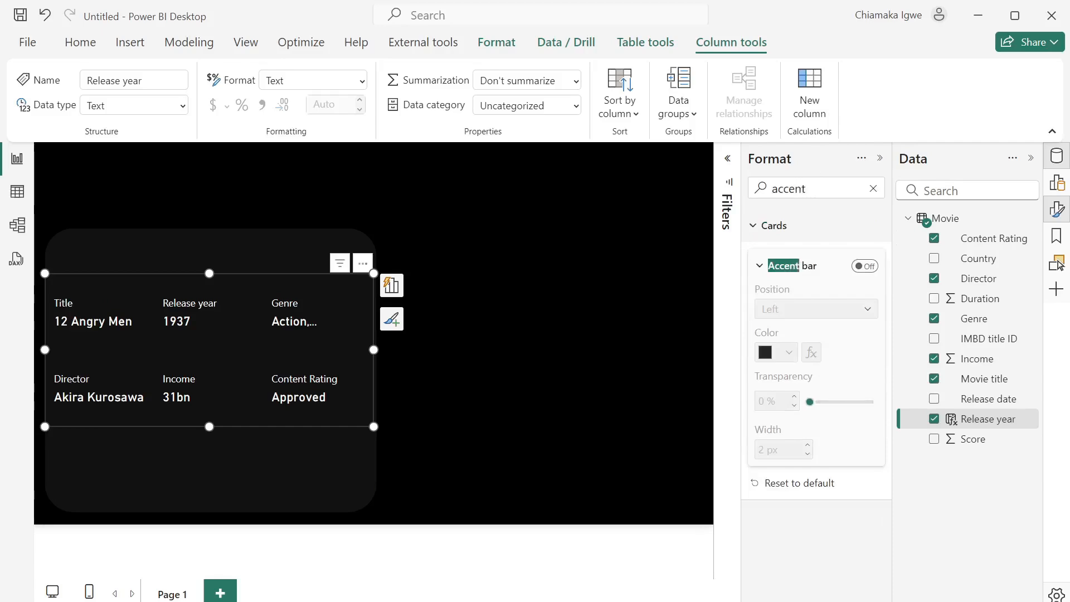
pyautogui.click(866, 267)
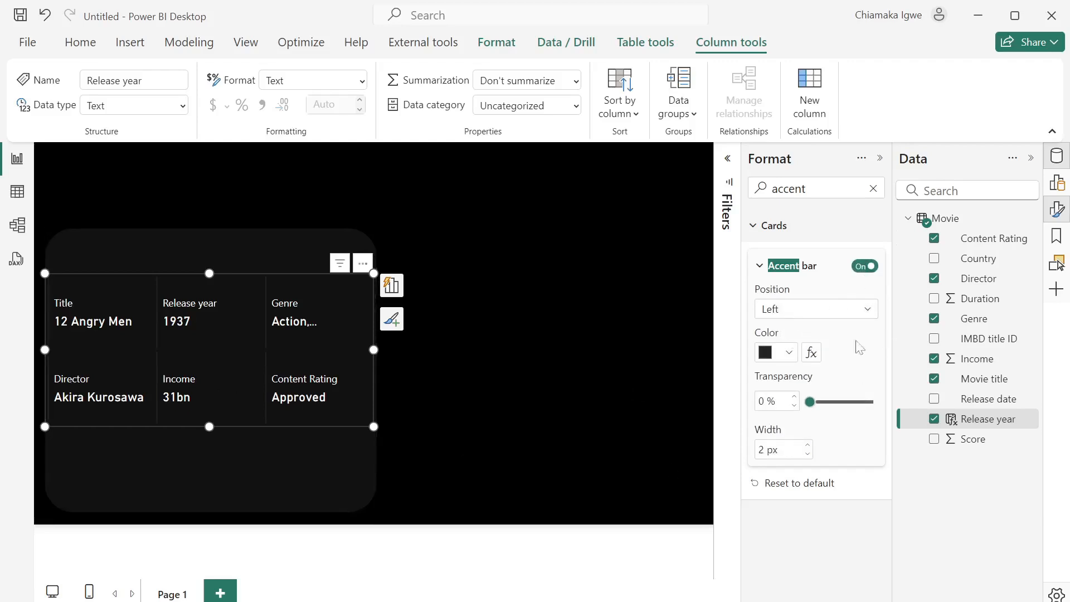
pyautogui.click(791, 355)
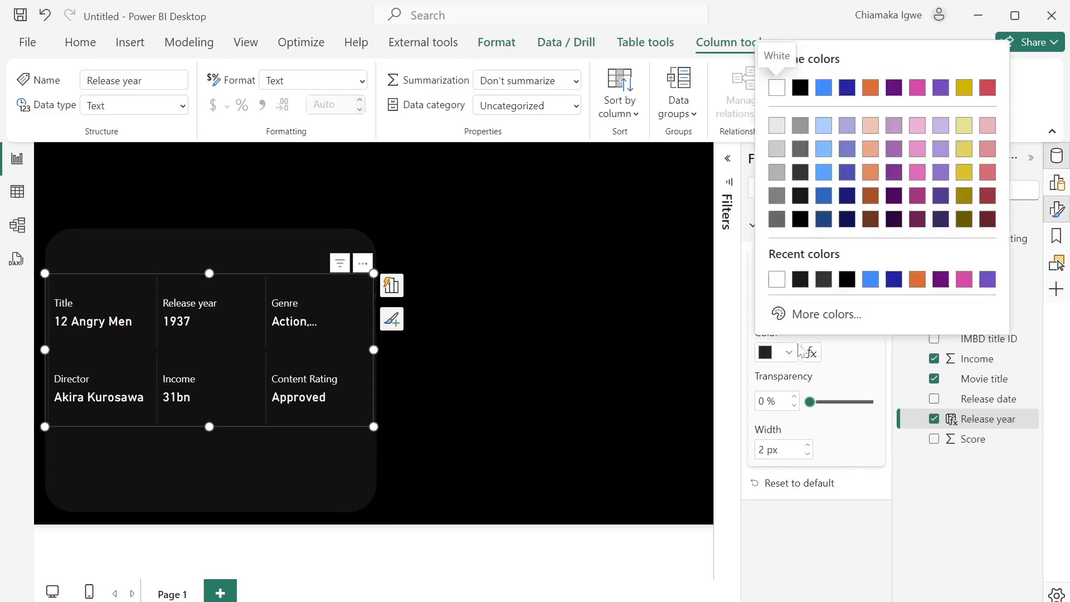
pyautogui.click(825, 314)
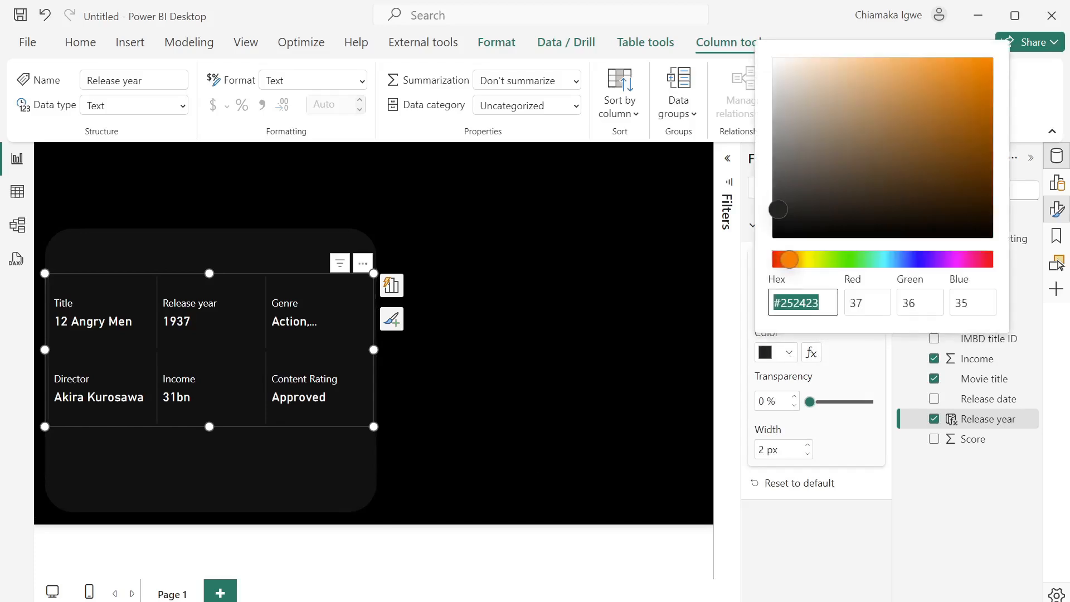
pyautogui.write('#F2C811')
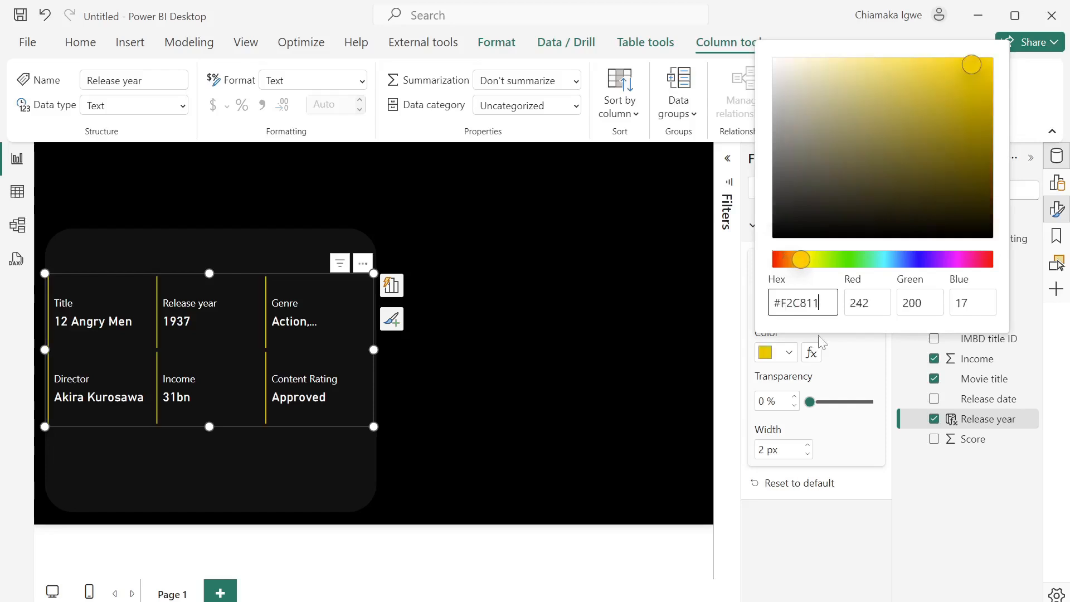
pyautogui.click(851, 358)
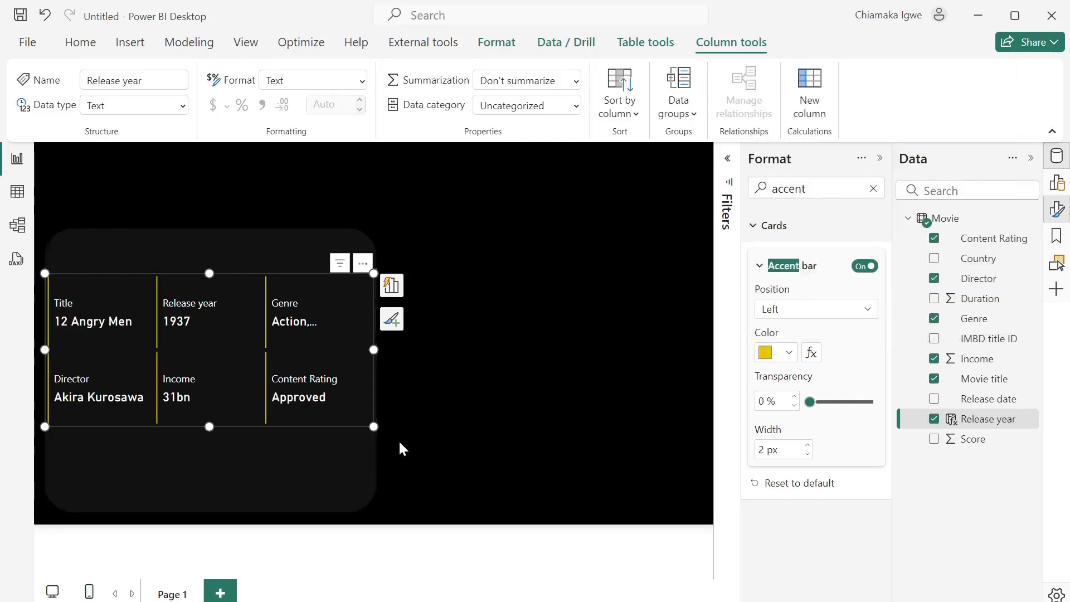
pyautogui.moveTo(364, 268)
pyautogui.mouseDown()
pyautogui.moveTo(362, 257)
pyautogui.moveTo(363, 270)
pyautogui.mouseUp()
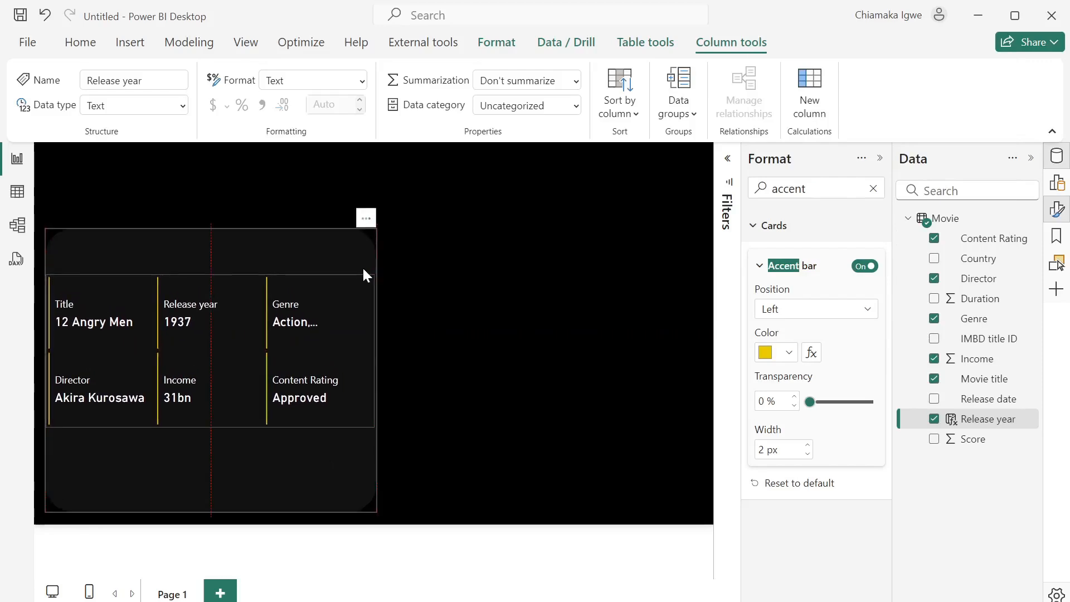
# - Insert a Ratings star visual showing Score, sized and placed below the detail cards
pyautogui.click(258, 467)
pyautogui.click(449, 459)
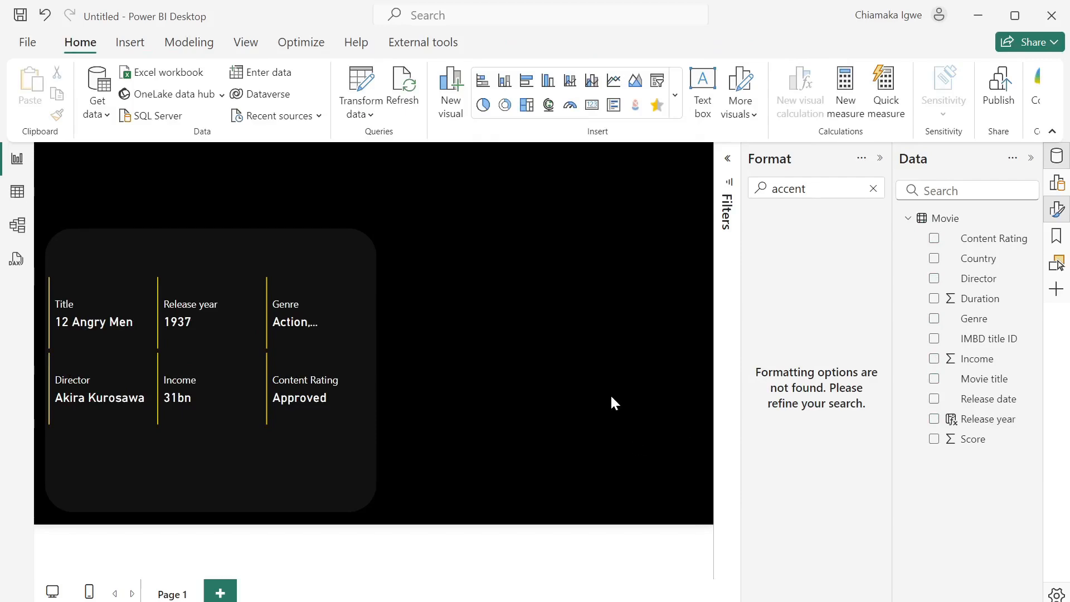
pyautogui.click(658, 106)
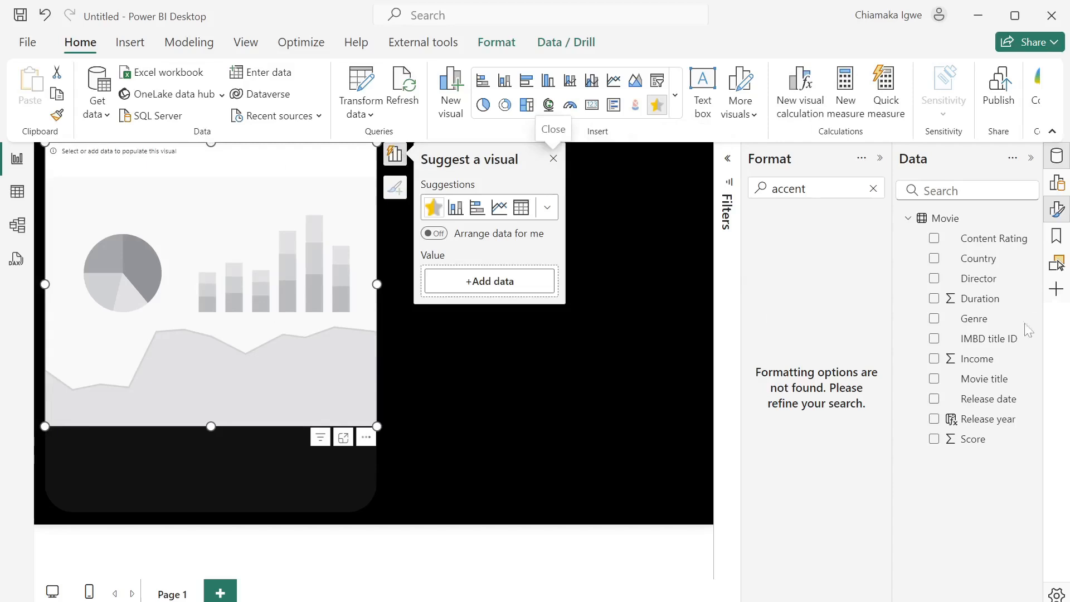
pyautogui.click(880, 159)
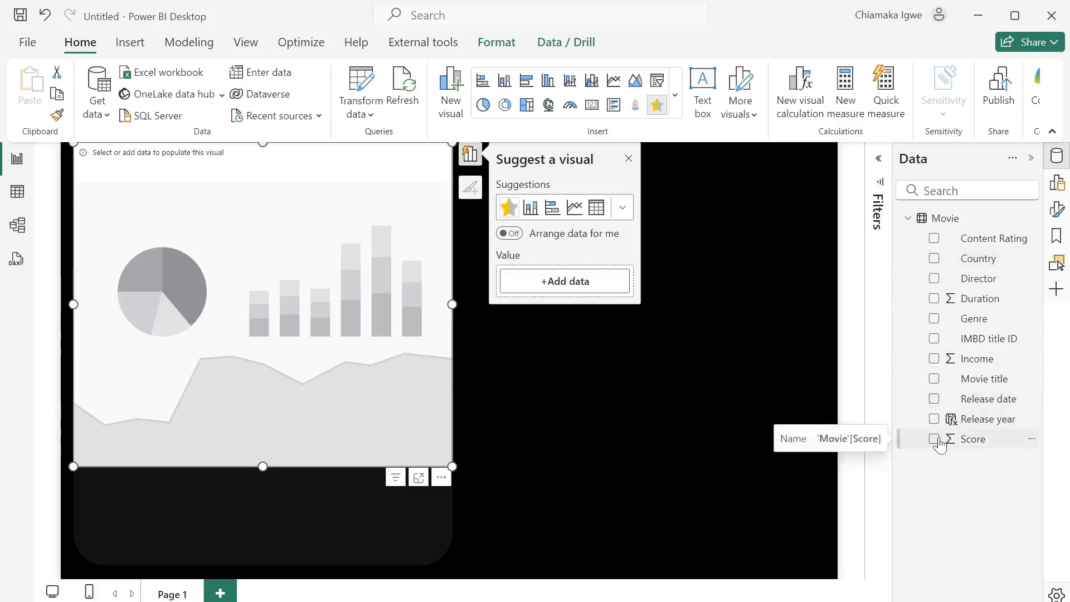
pyautogui.click(935, 439)
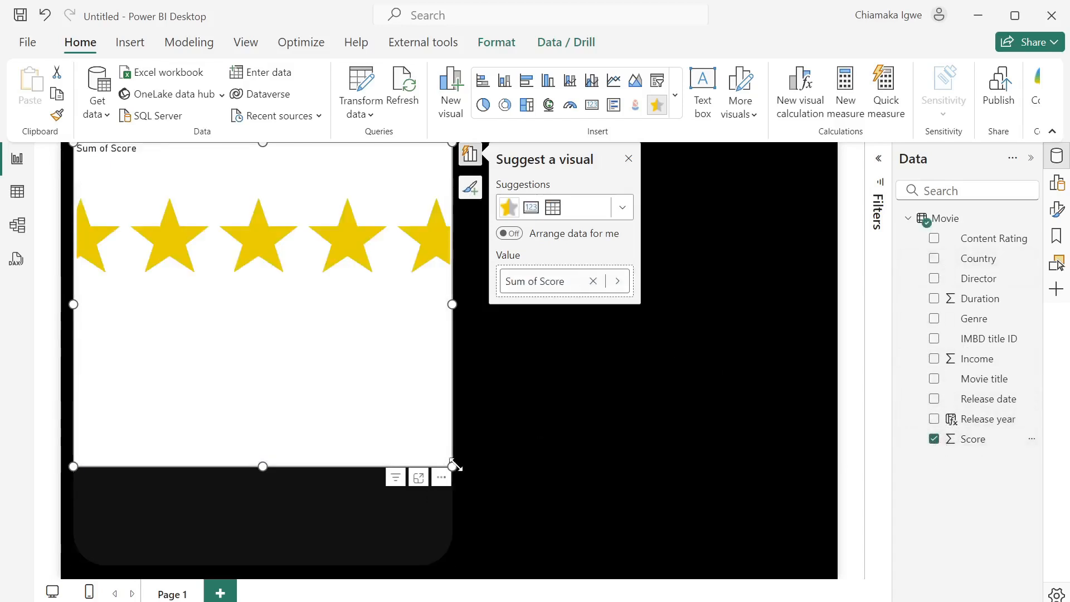
pyautogui.moveTo(452, 466); pyautogui.dragTo(447, 243)
pyautogui.moveTo(441, 252); pyautogui.dragTo(422, 584)
pyautogui.click(539, 467)
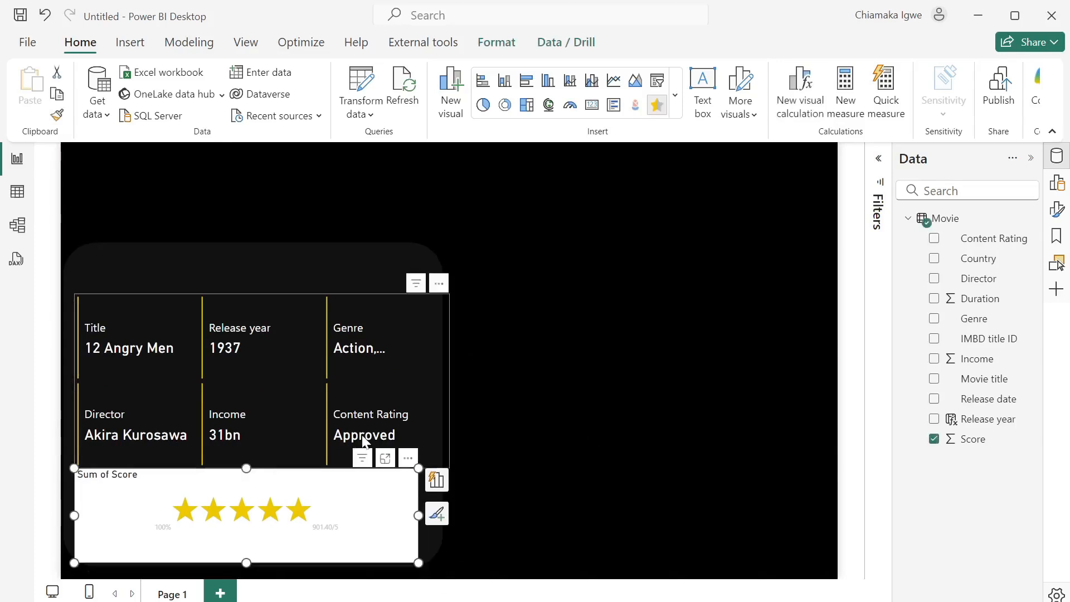
# - Retitle the star visual 'Rating' and make the title text white
pyautogui.click(1059, 212)
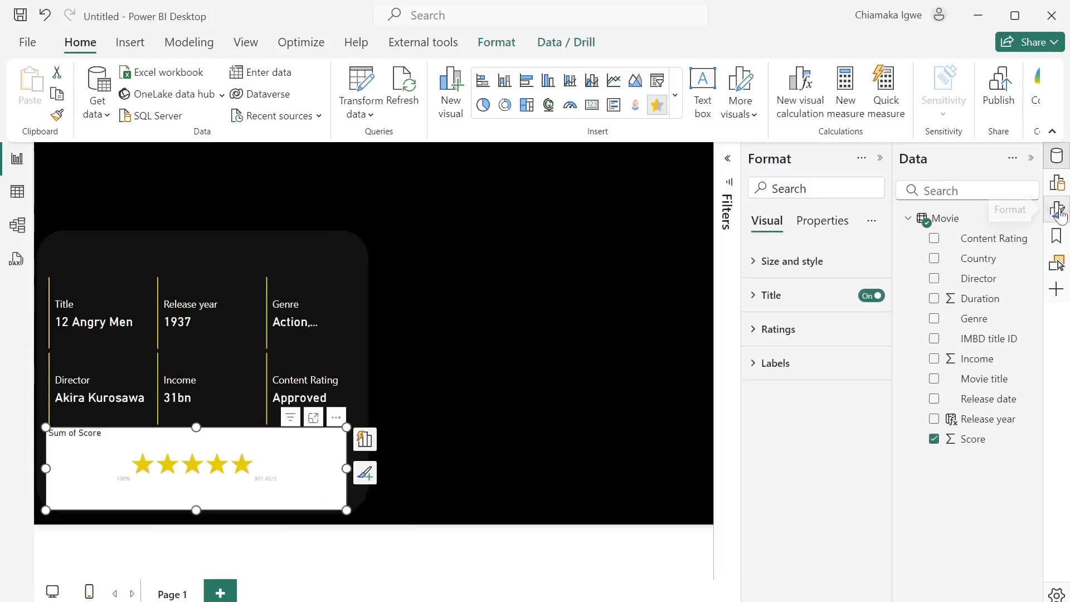
pyautogui.click(755, 294)
pyautogui.moveTo(821, 379); pyautogui.dragTo(752, 383)
pyautogui.write('Rat')
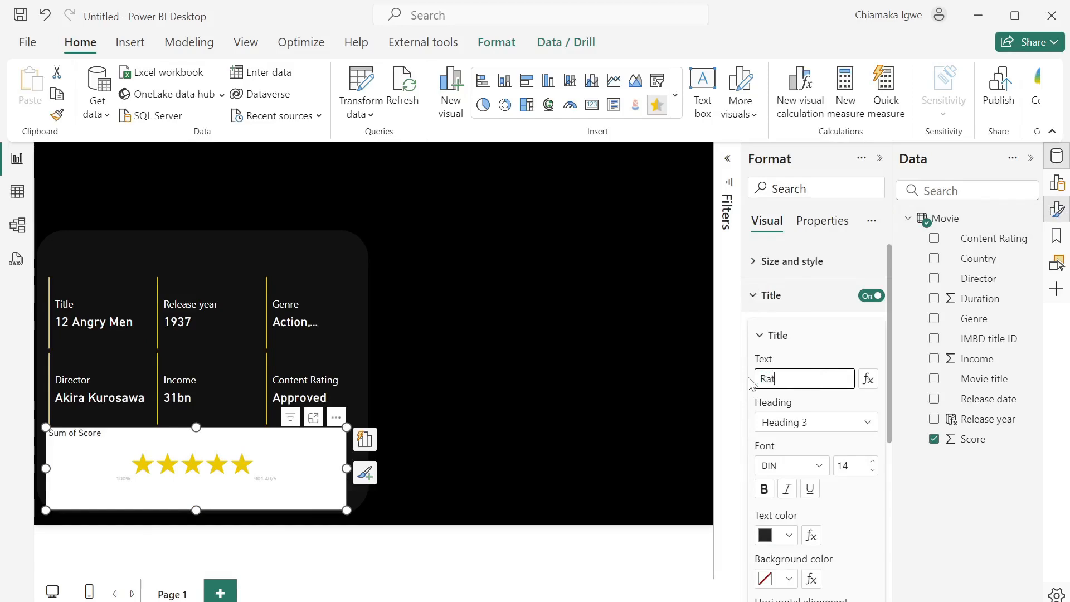
pyautogui.write('ing')
pyautogui.click(789, 540)
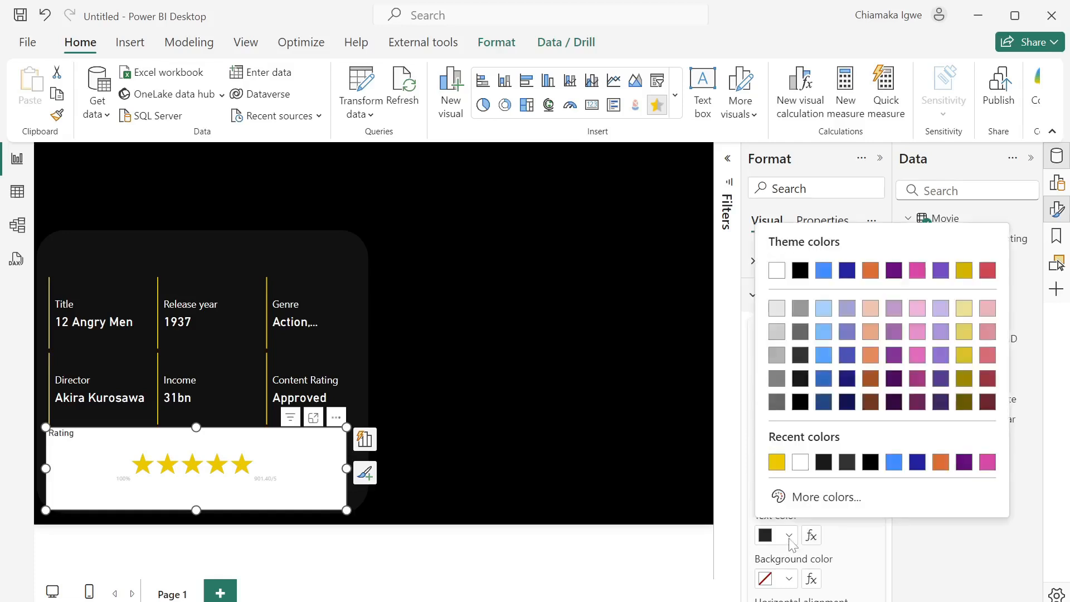
pyautogui.click(796, 466)
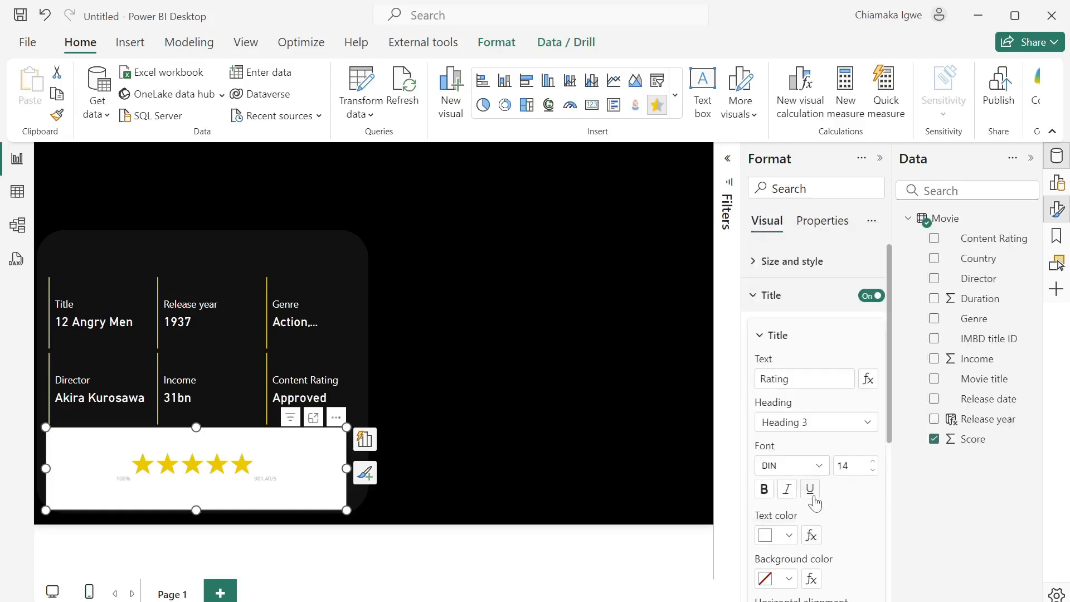
# - Turn off the rating visual's white background
pyautogui.scroll(-3, 857, 530)
pyautogui.scroll(3, 858, 531)
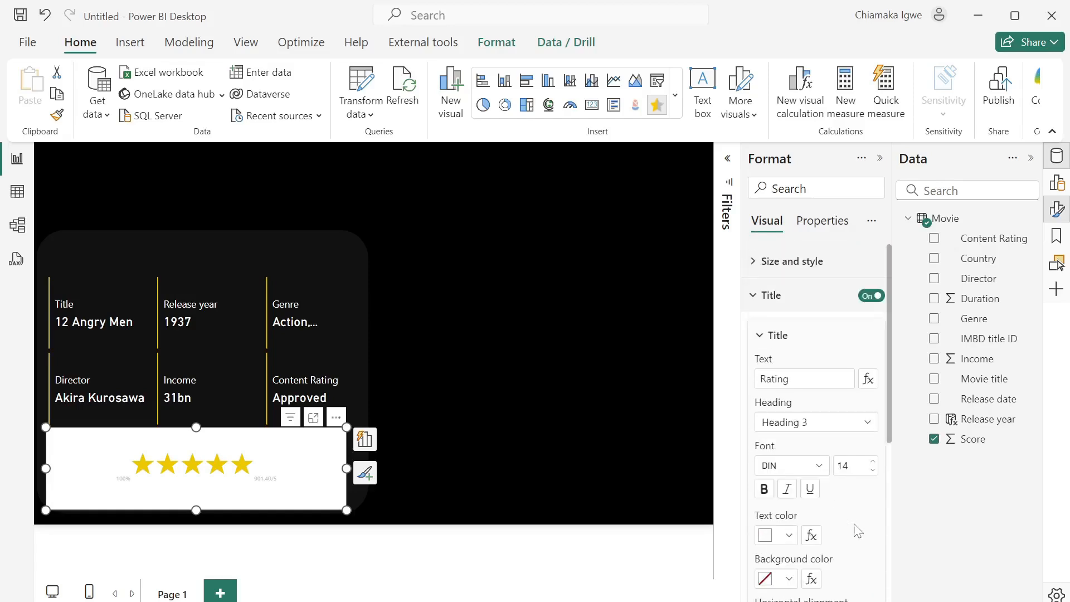
pyautogui.click(759, 272)
pyautogui.click(865, 580)
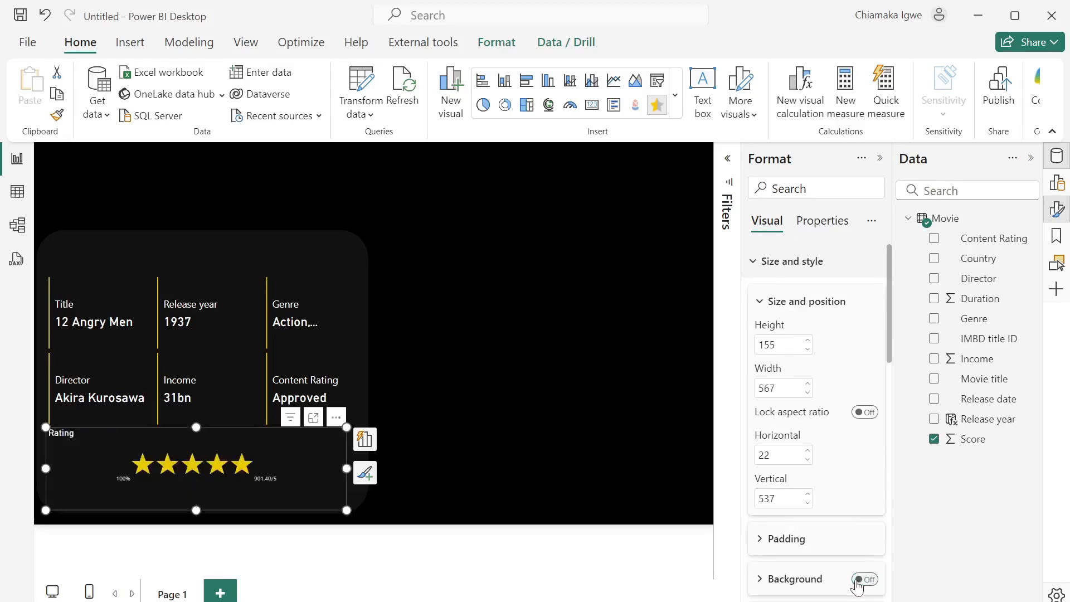
pyautogui.scroll(-10, 817, 452)
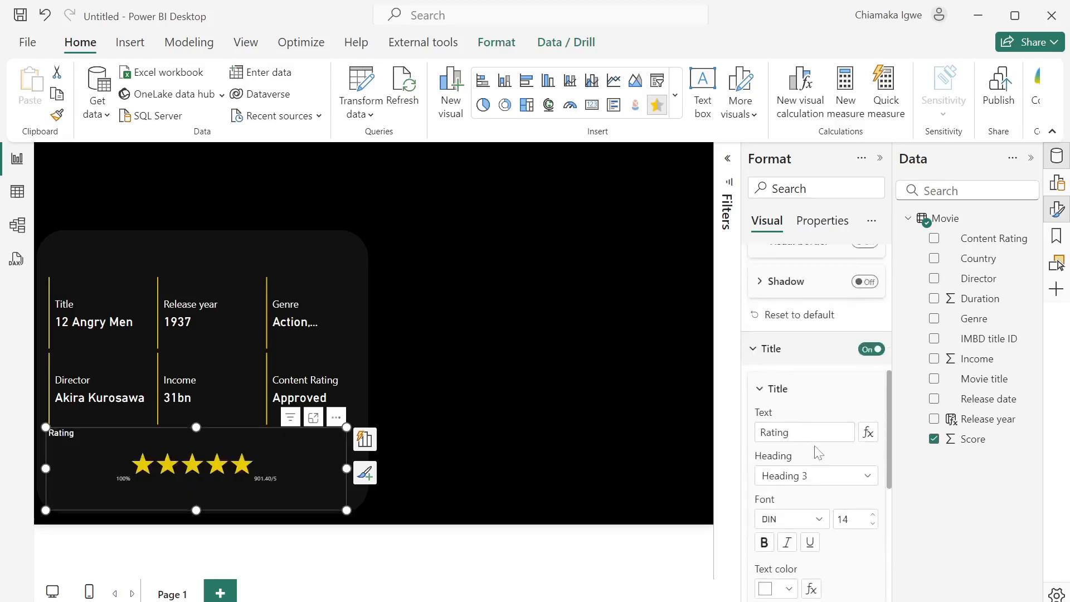
pyautogui.scroll(-2, 817, 453)
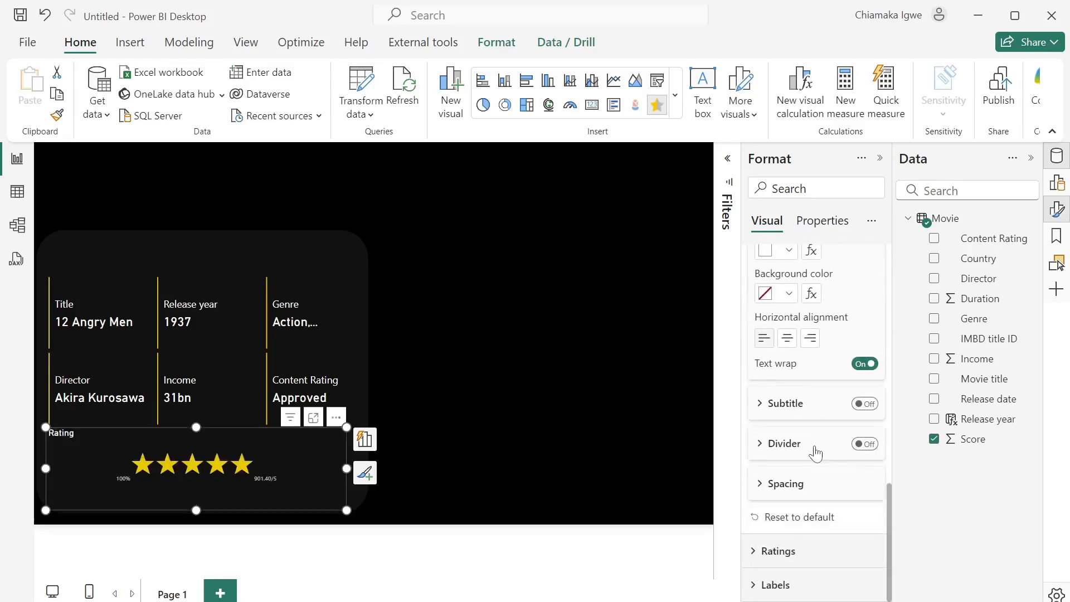
# - Set the rating visual to show 10 stars instead of 5
pyautogui.click(756, 552)
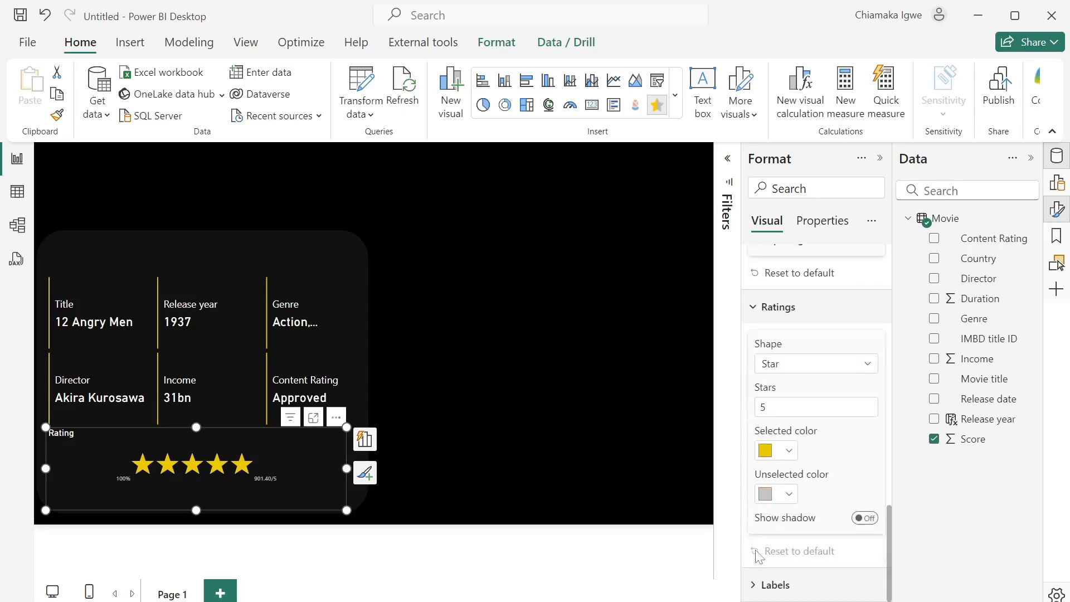
pyautogui.click(765, 408)
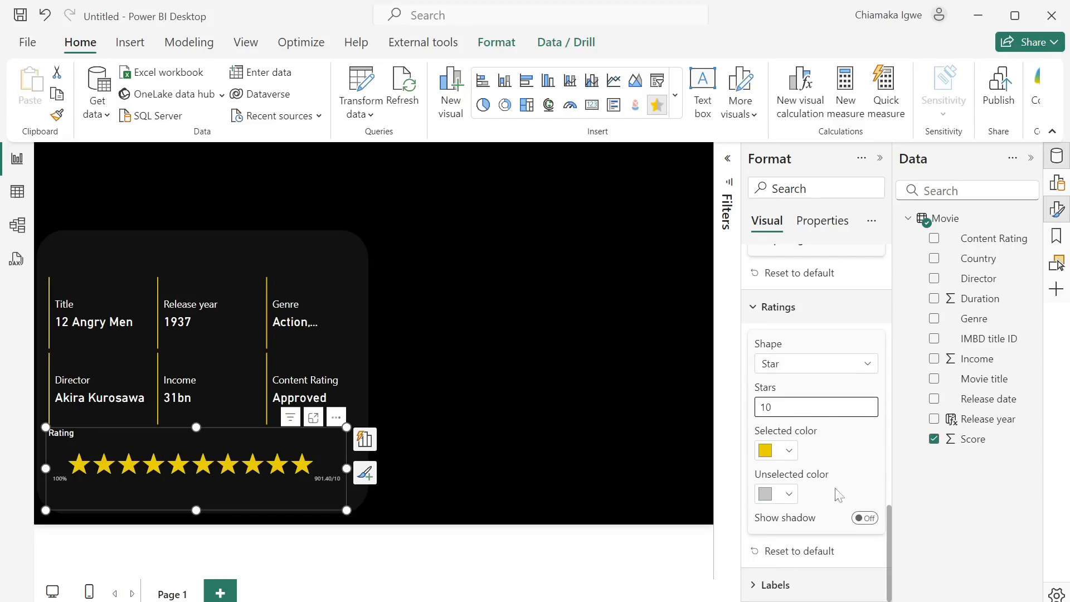
pyautogui.scroll(3, 848, 493)
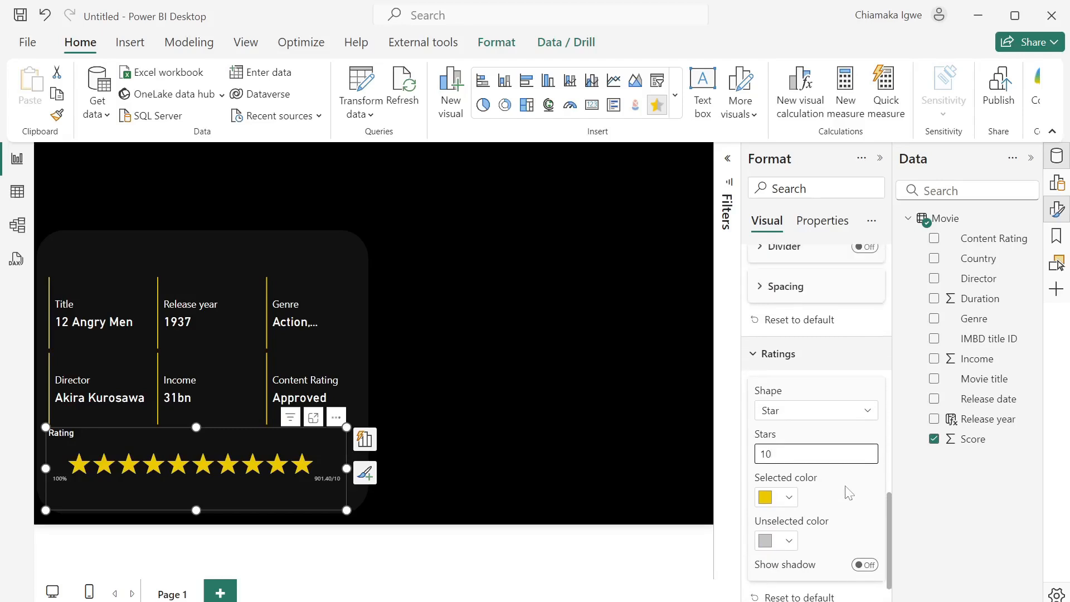
pyautogui.scroll(-3, 847, 494)
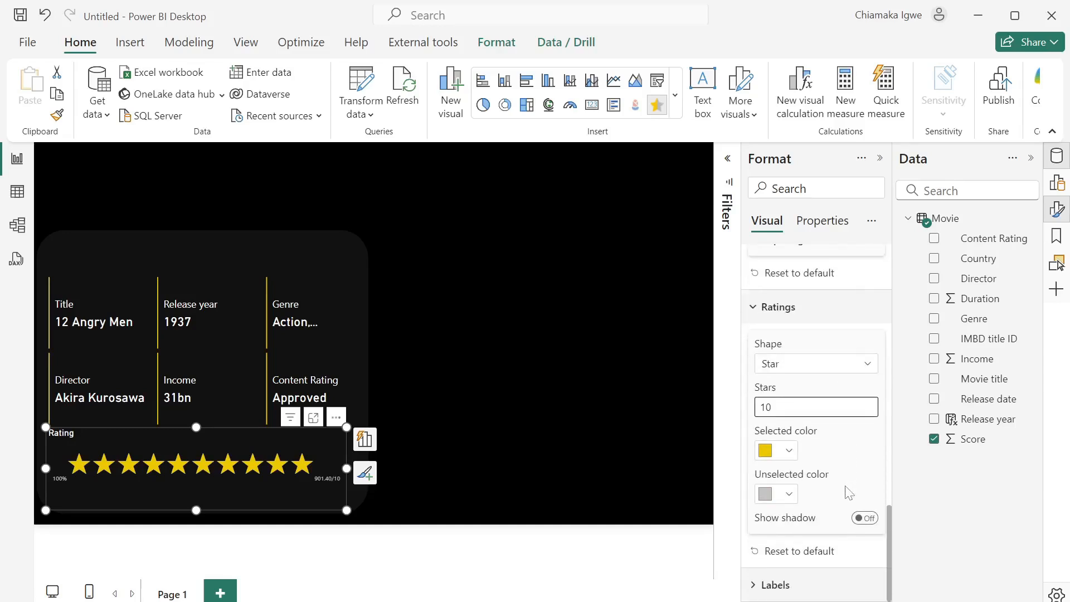
# - Turn off the percentage label under the stars and select the Score field
pyautogui.click(761, 585)
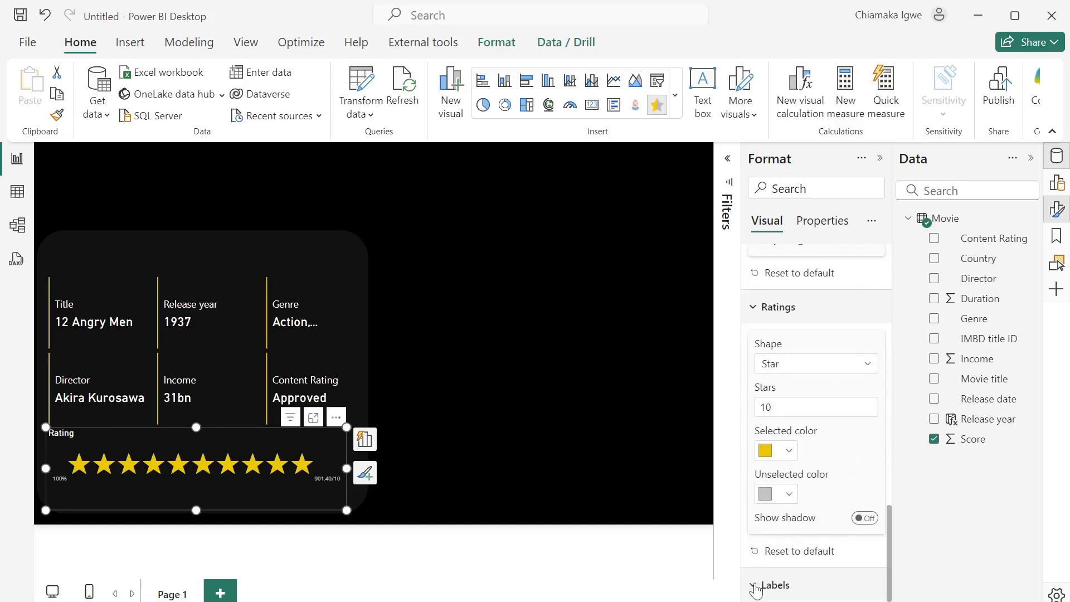
pyautogui.scroll(-2, 757, 590)
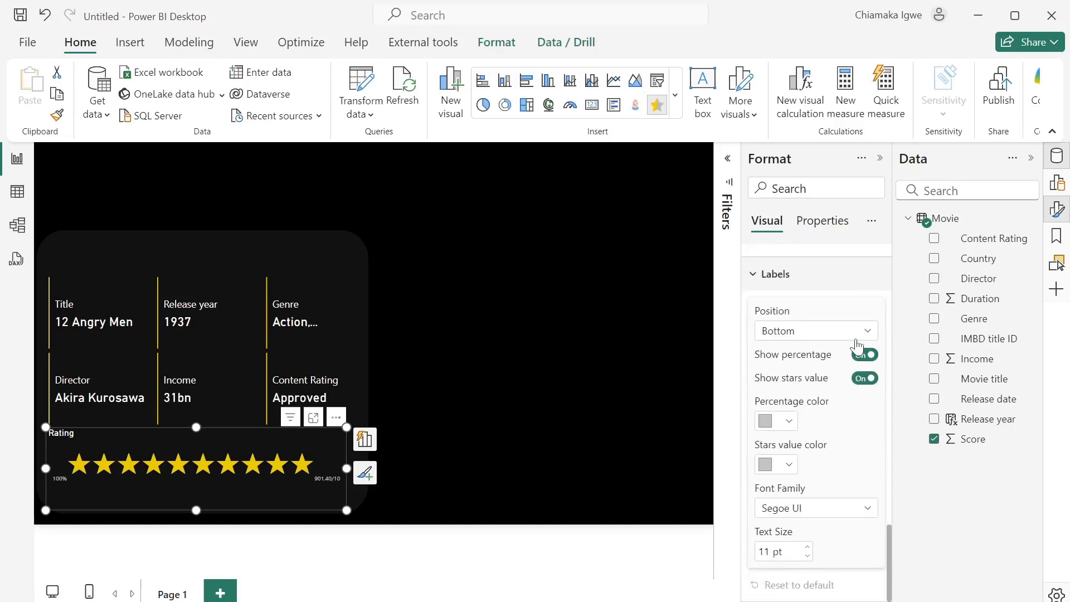
pyautogui.click(862, 357)
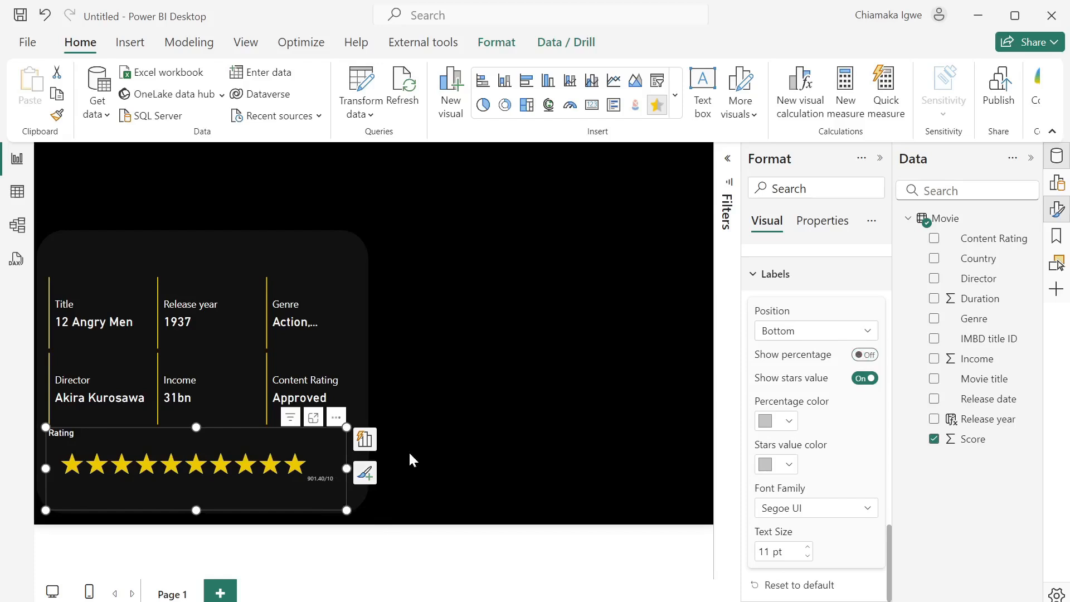
pyautogui.click(953, 442)
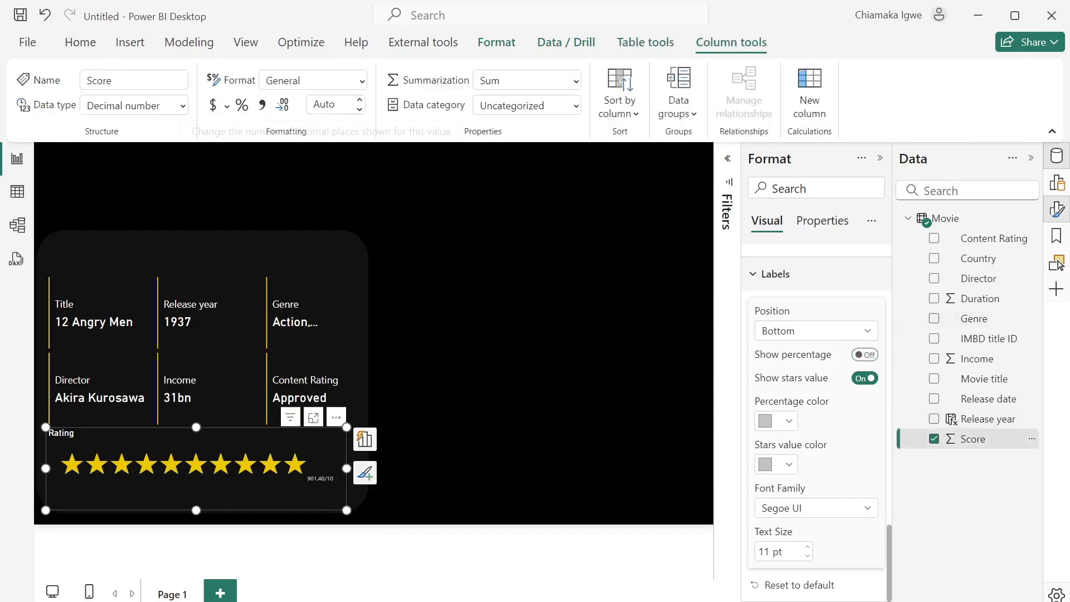
# - Format the Score field with 1 decimal place
pyautogui.click(324, 104)
pyautogui.write('1')
pyautogui.press('Return')
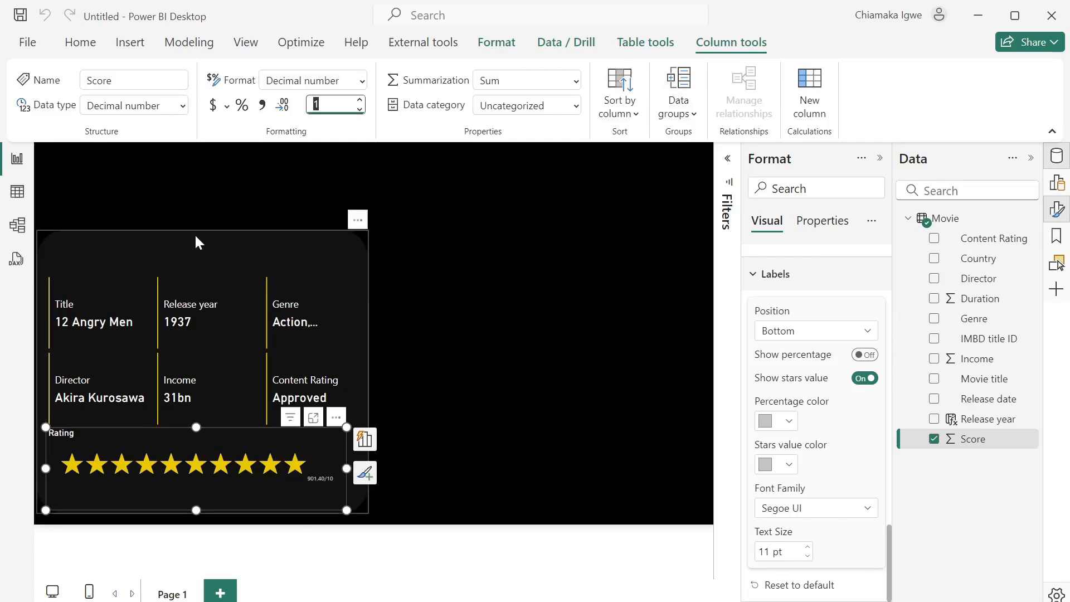
pyautogui.click(132, 52)
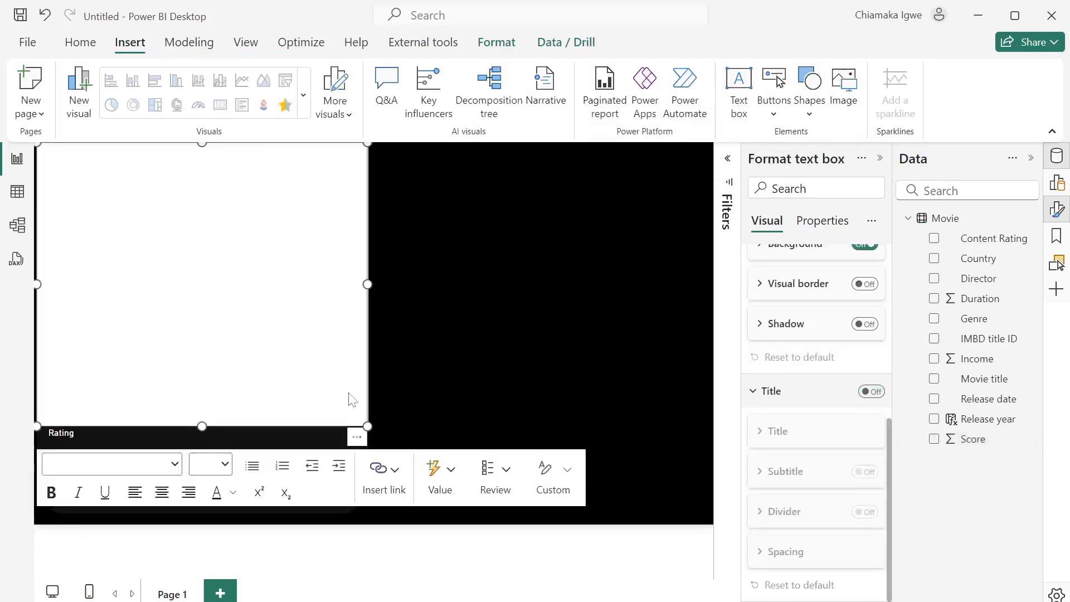
# - Make the 'Movie Details' heading text white at font size 16
pyautogui.click(121, 186)
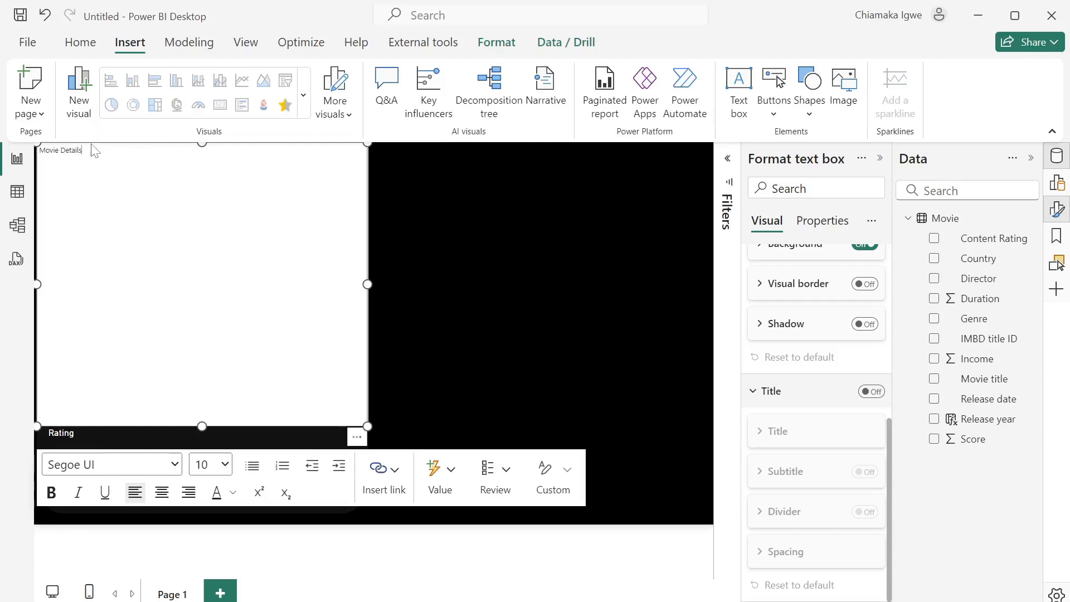
pyautogui.hotkey('ctrl', 'a')
pyautogui.click(232, 502)
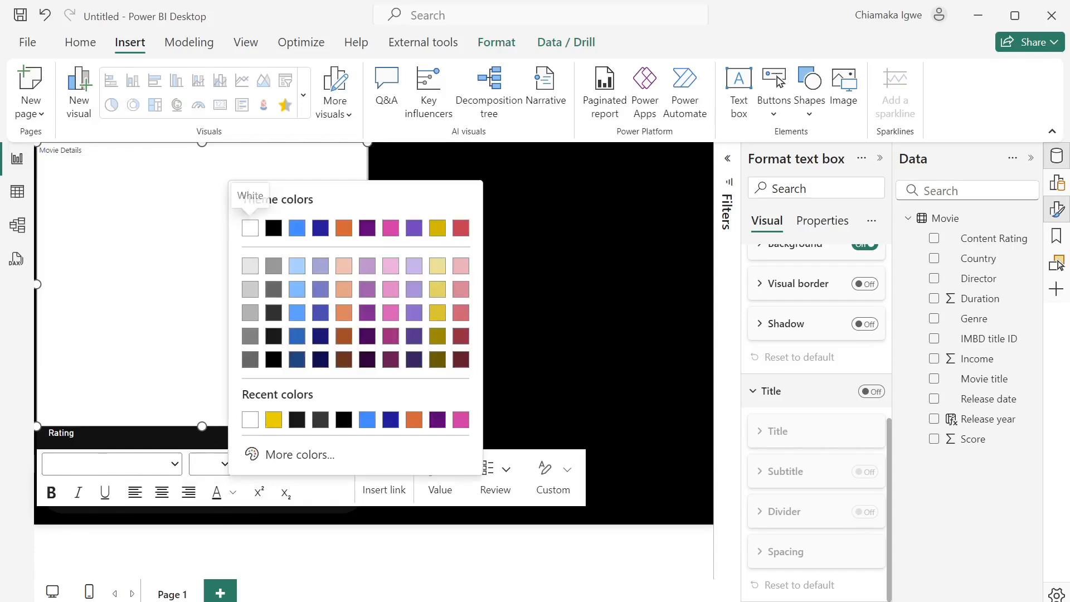
pyautogui.click(245, 426)
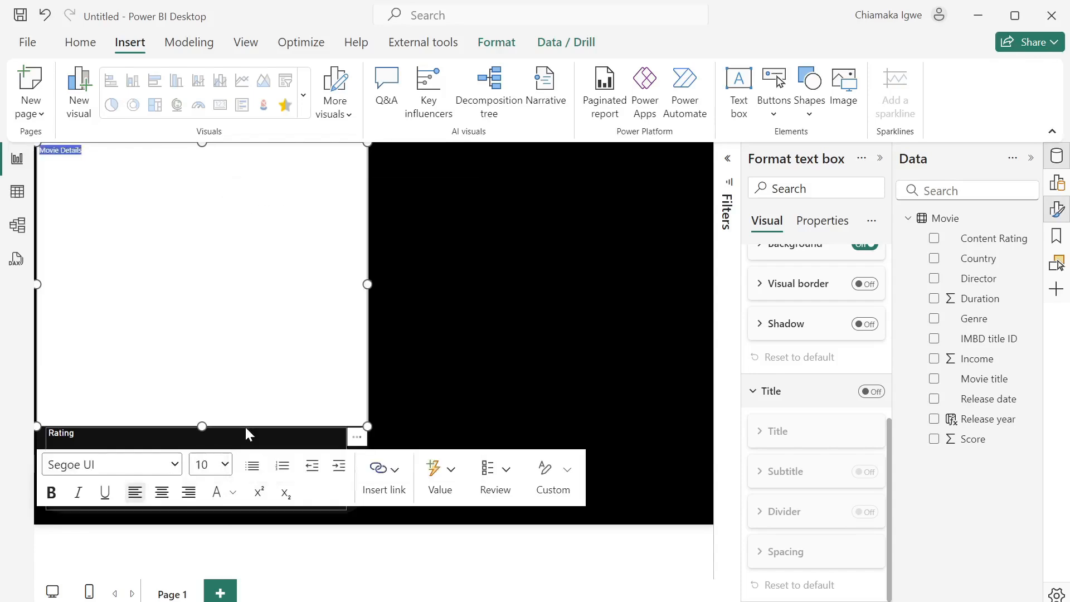
pyautogui.click(226, 464)
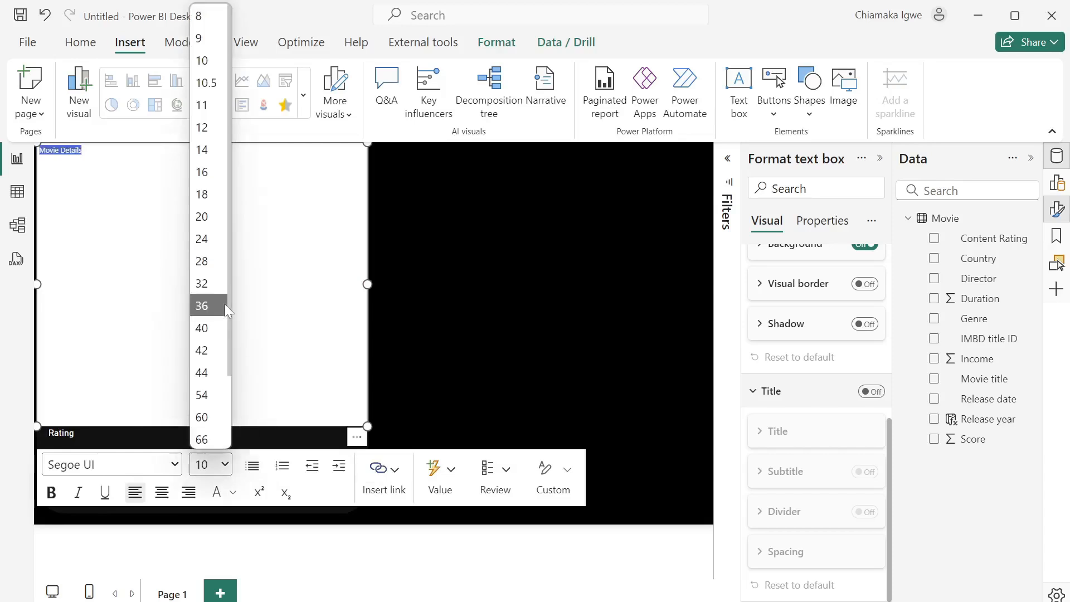
pyautogui.click(201, 172)
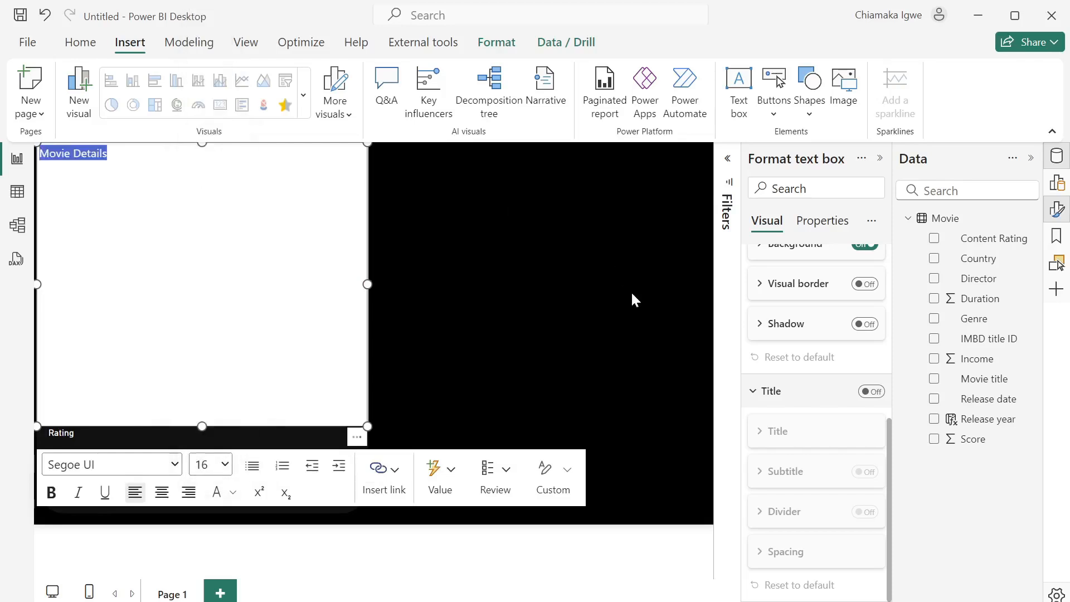
# - Give the heading text box a transparent background and fit it as a strip atop the card
pyautogui.scroll(5, 799, 363)
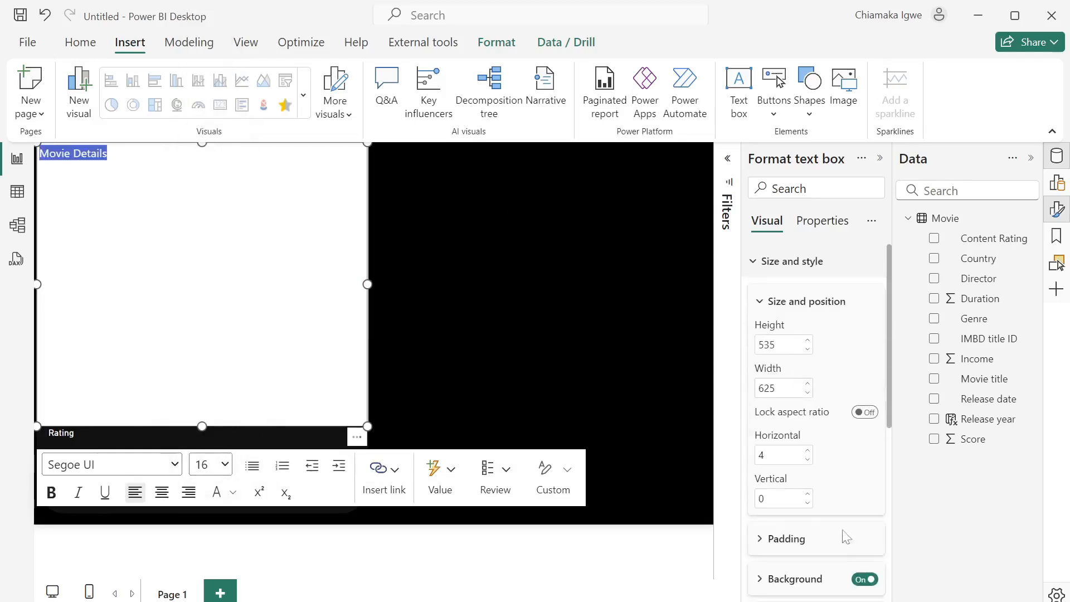
pyautogui.click(862, 583)
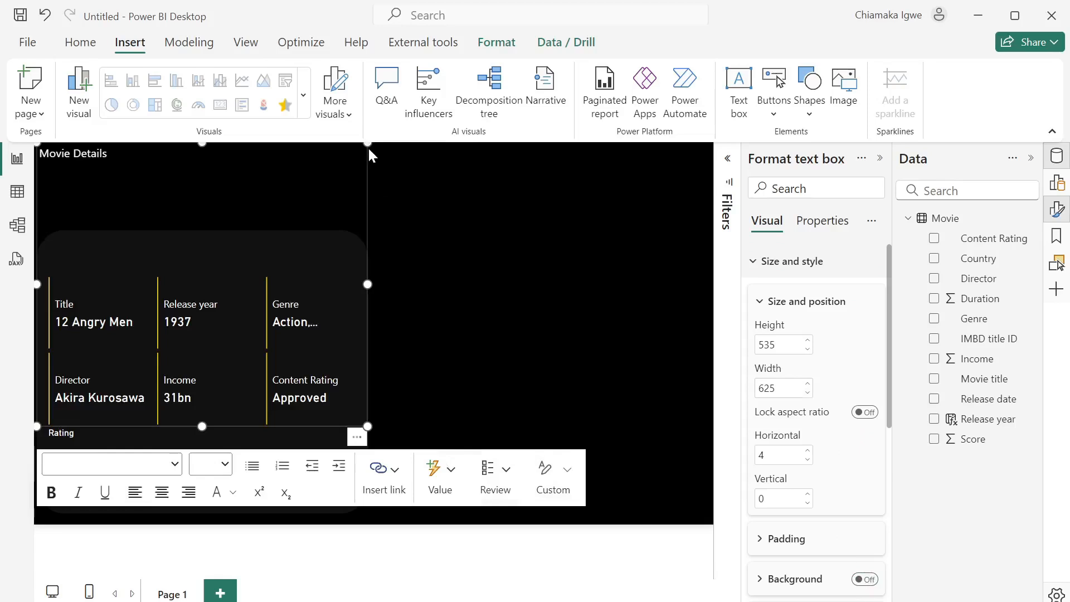
pyautogui.moveTo(368, 146); pyautogui.dragTo(369, 236)
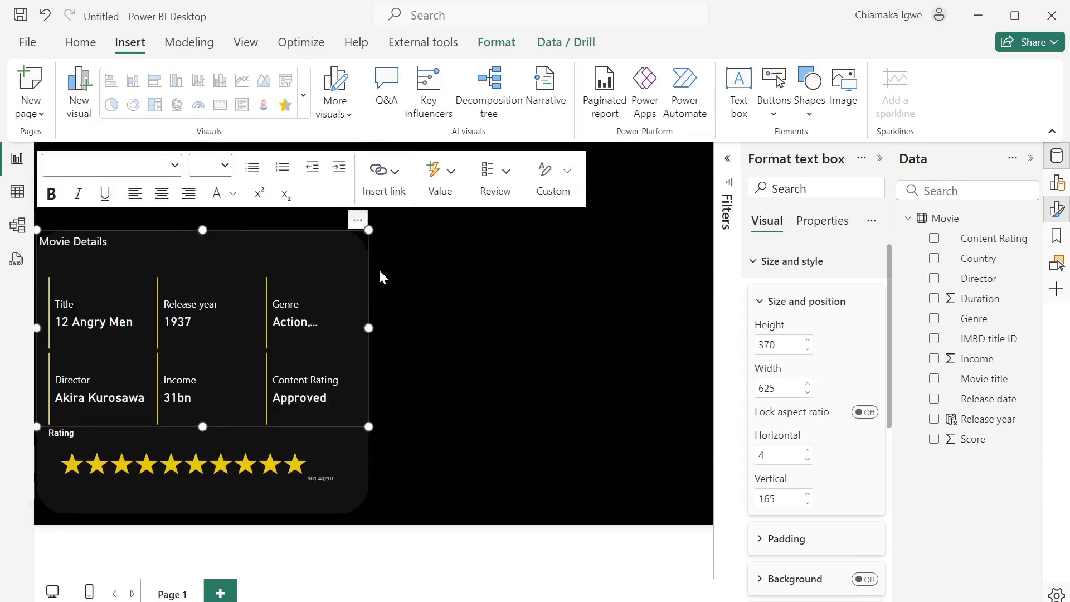
pyautogui.moveTo(366, 425); pyautogui.dragTo(349, 272)
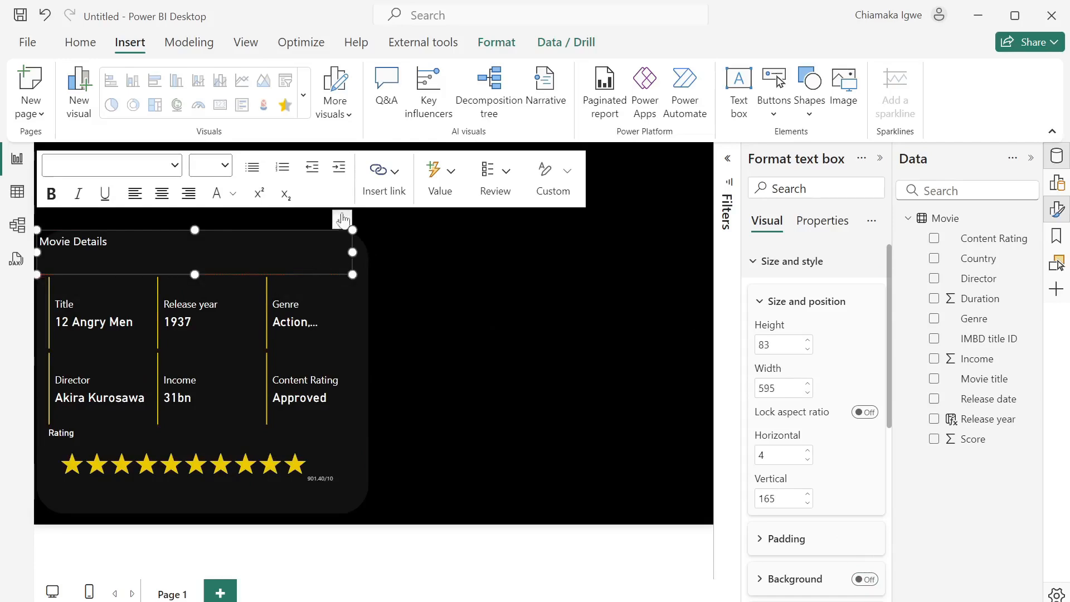
pyautogui.click(357, 223)
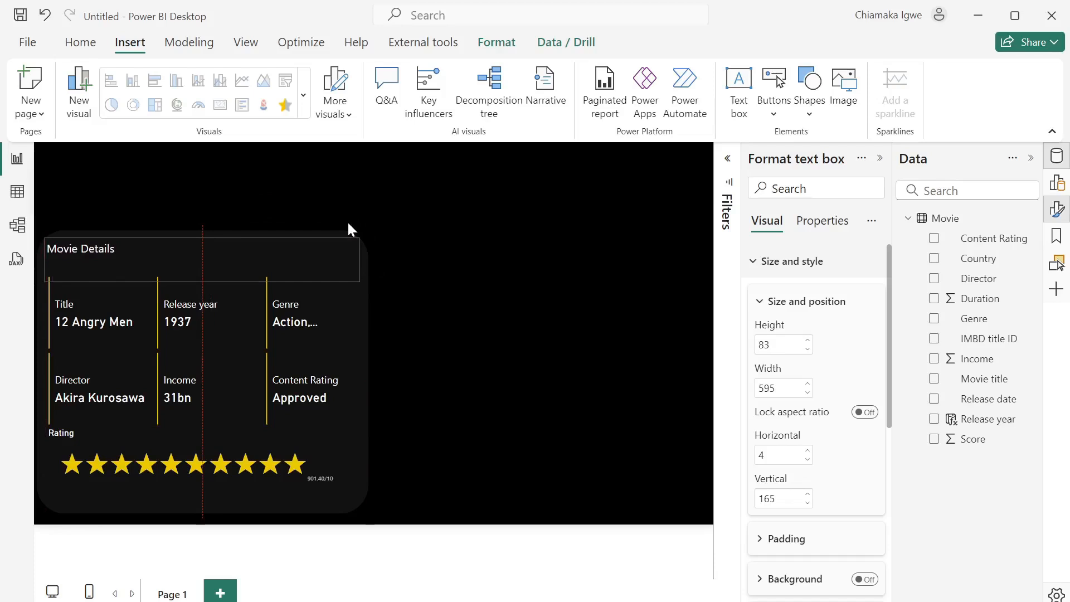
pyautogui.click(353, 230)
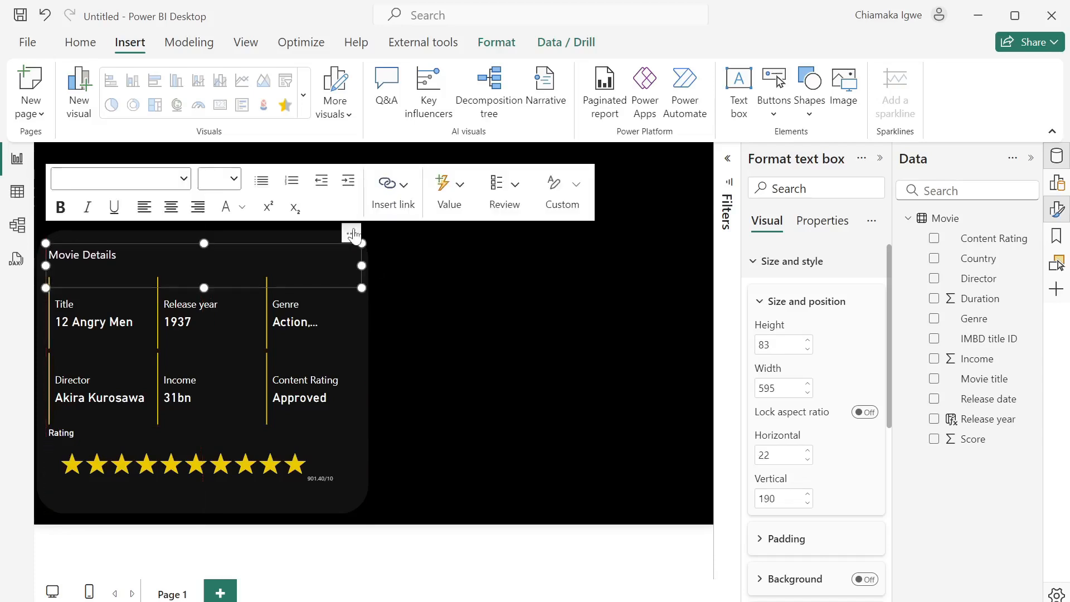
pyautogui.click(416, 380)
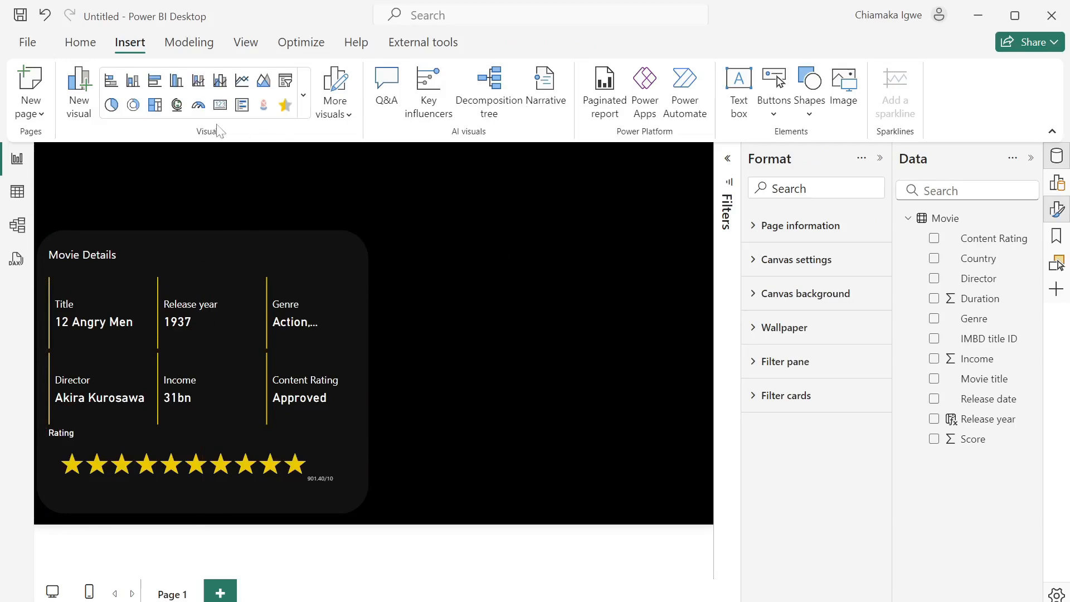
# - Insert a slicer on the Movie title field and set its style to Dropdown
pyautogui.click(286, 80)
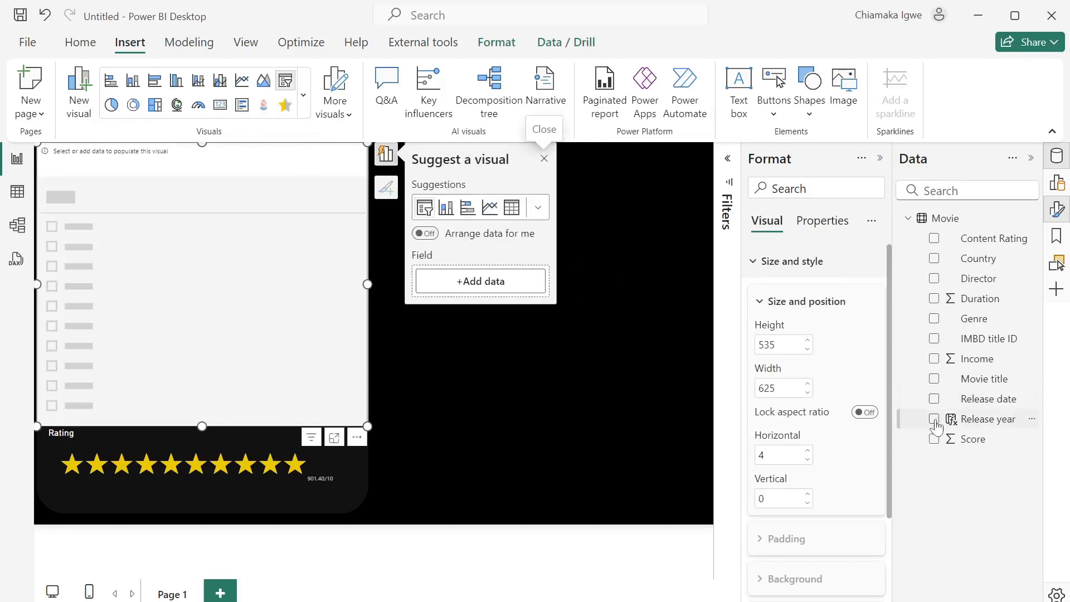
pyautogui.click(934, 380)
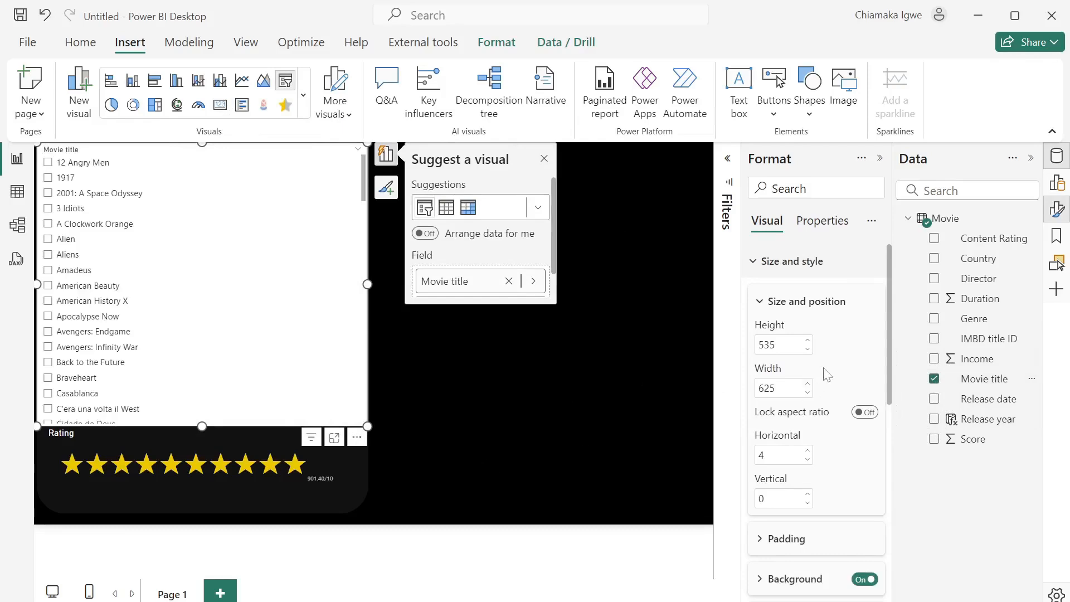
pyautogui.click(753, 264)
pyautogui.click(757, 527)
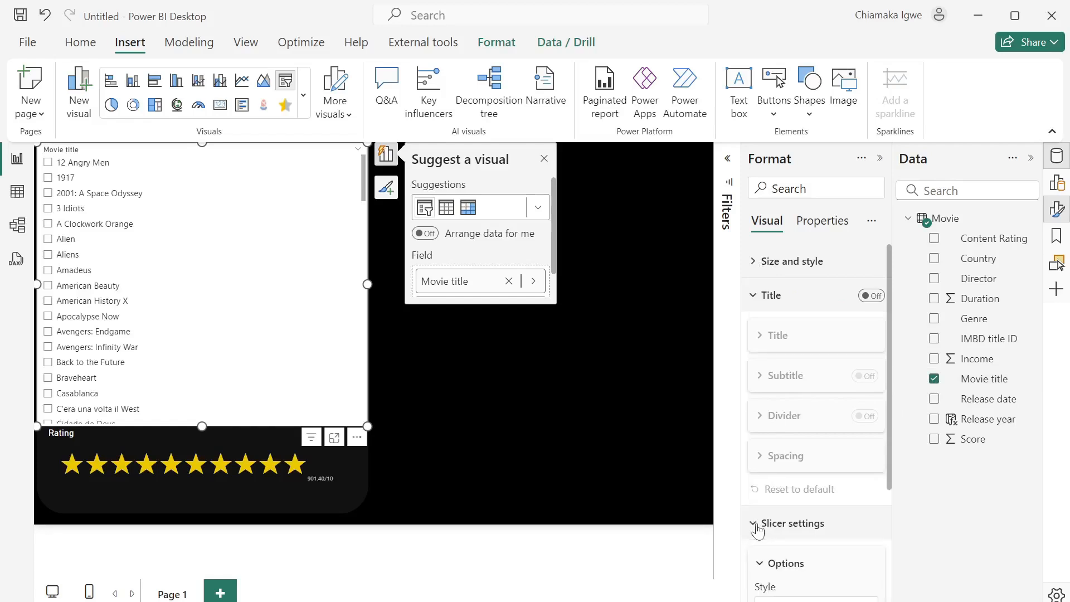
pyautogui.scroll(-3, 851, 454)
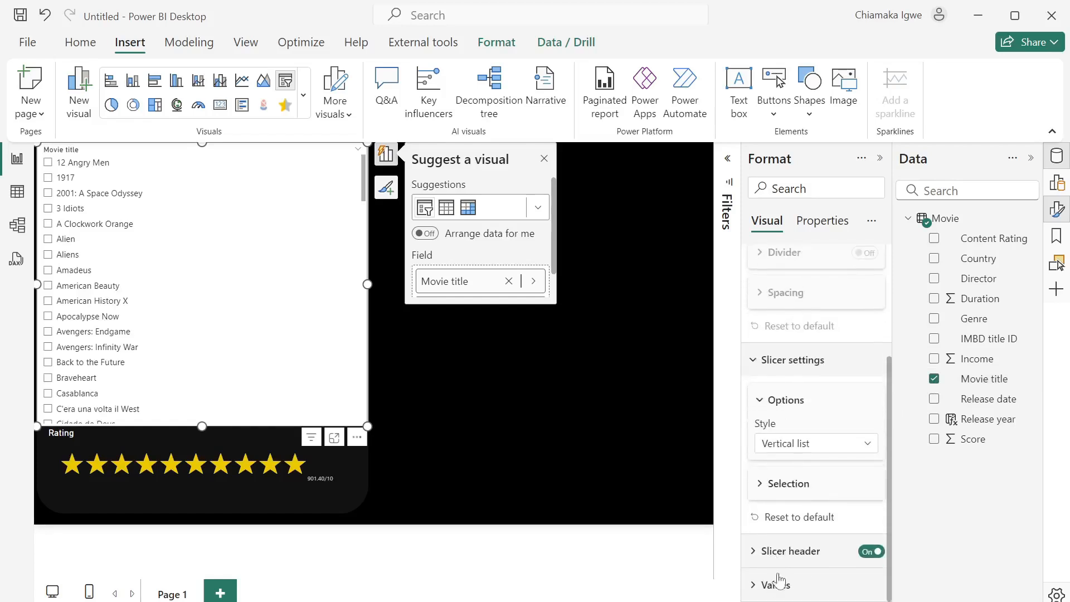
pyautogui.click(855, 452)
pyautogui.click(805, 509)
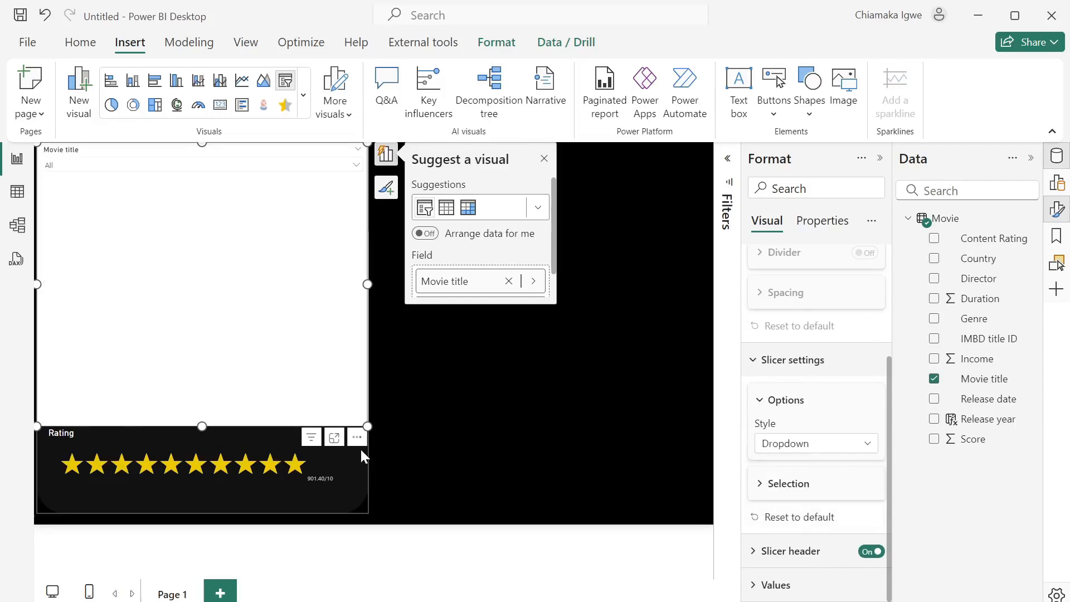
# - Shrink the slicer into a thin dropdown at the top right and turn its background off
pyautogui.moveTo(367, 427); pyautogui.dragTo(694, 202)
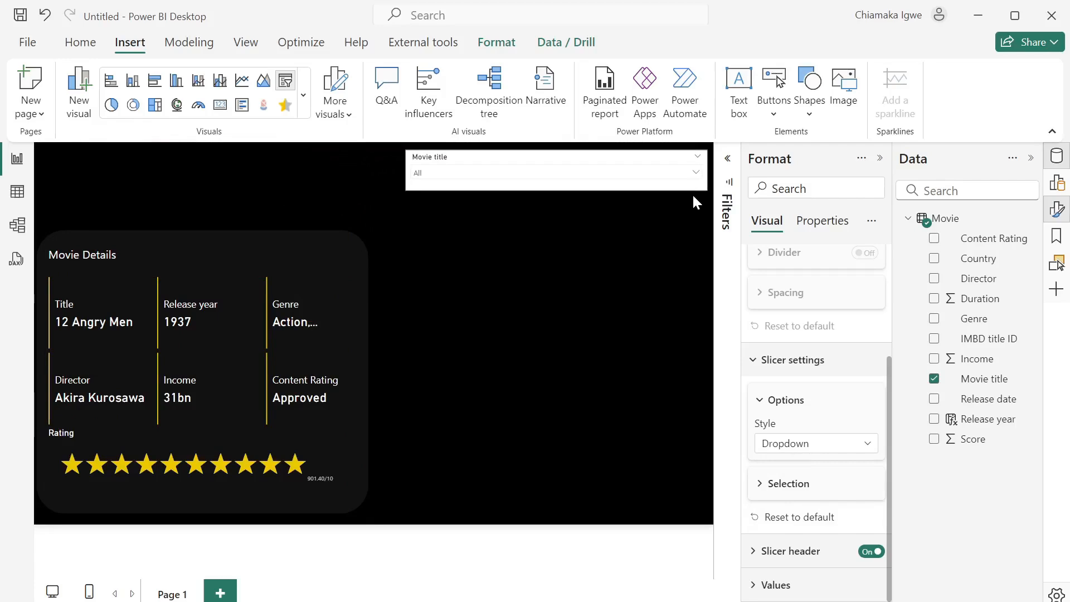
pyautogui.moveTo(405, 173); pyautogui.dragTo(569, 177)
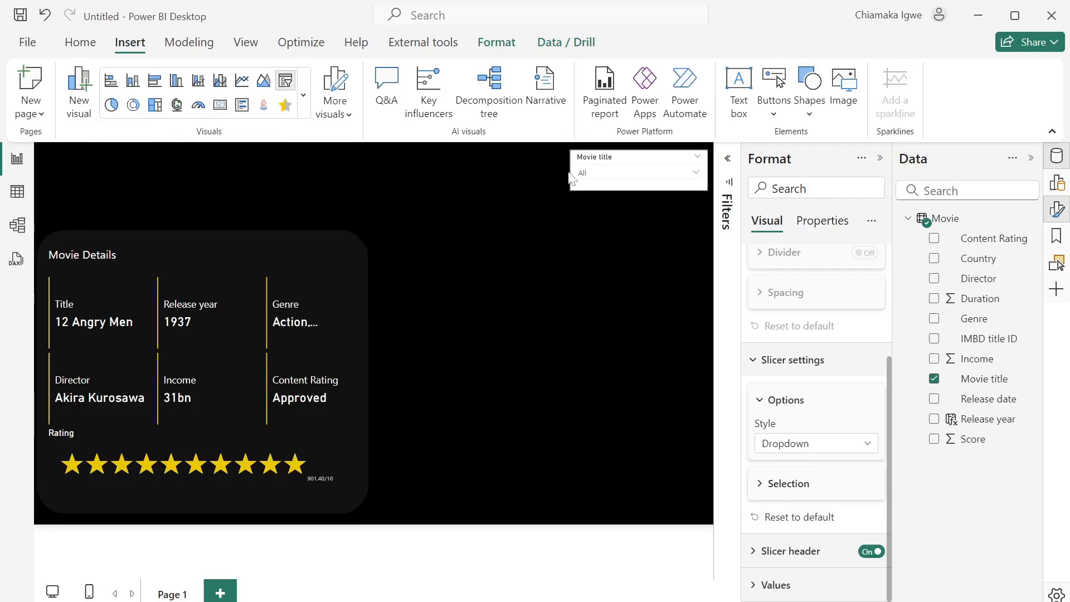
pyautogui.scroll(3, 812, 324)
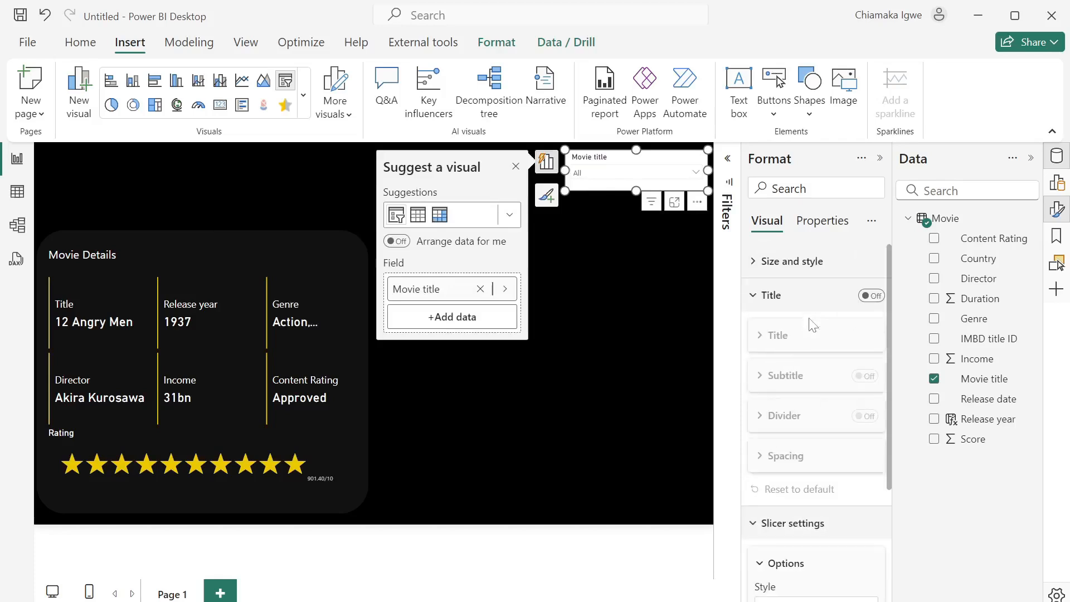
pyautogui.scroll(-3, 762, 391)
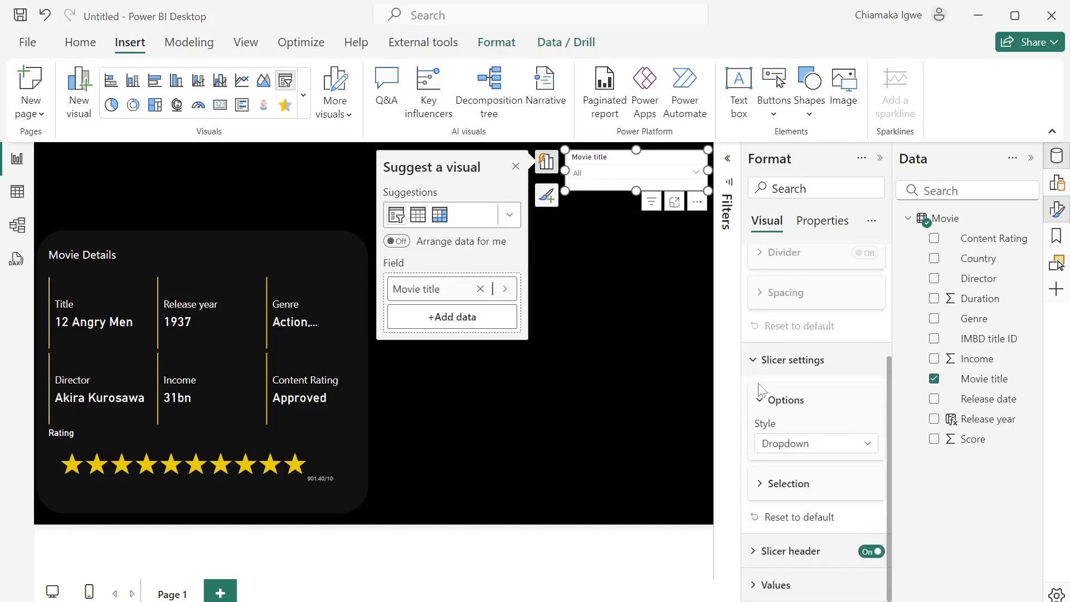
pyautogui.scroll(3, 792, 356)
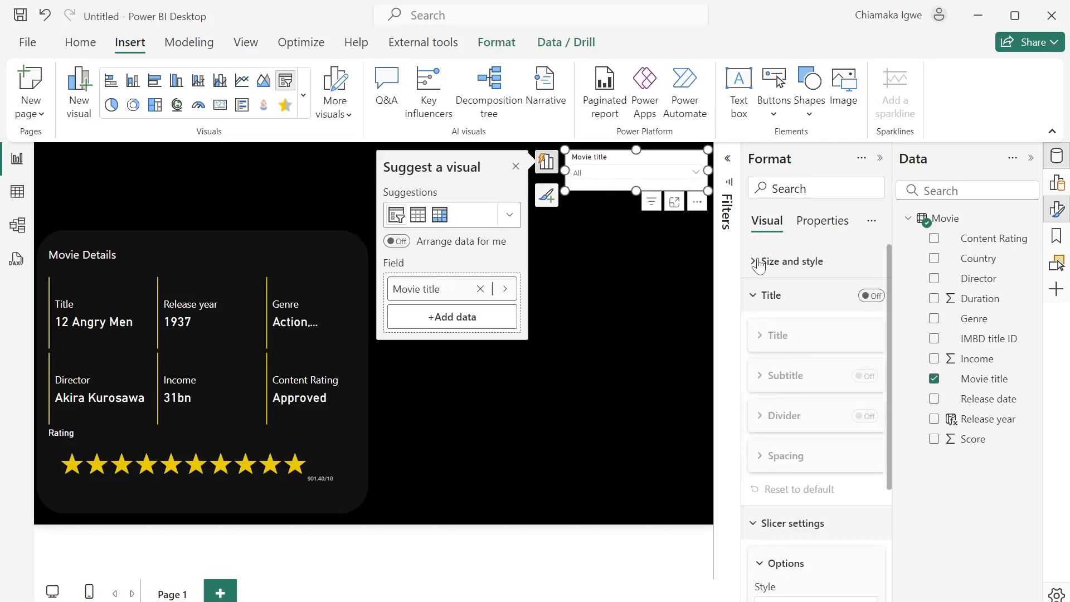
pyautogui.click(757, 262)
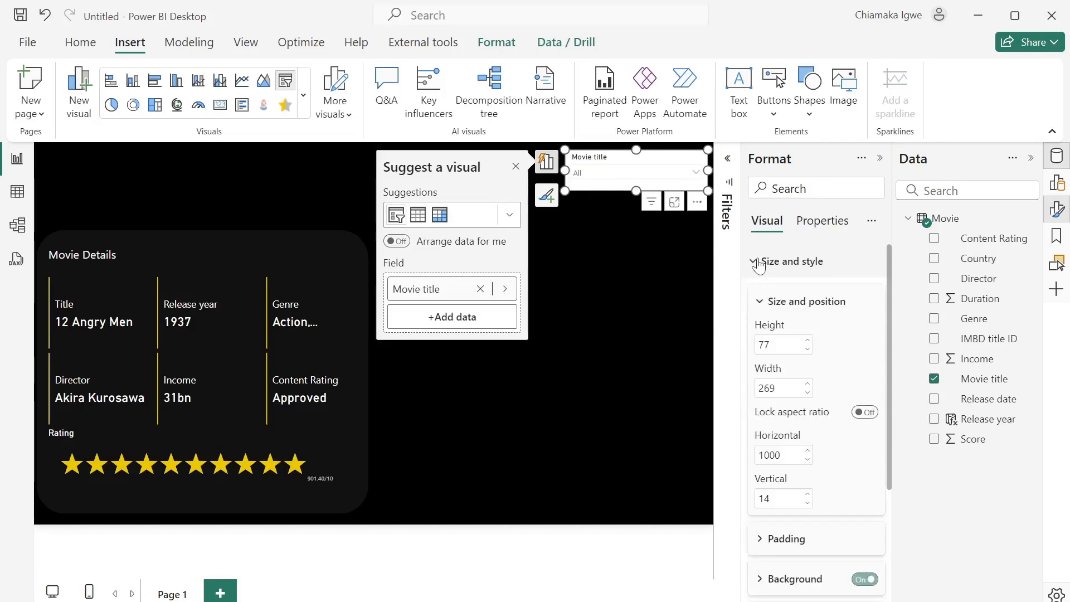
pyautogui.click(861, 583)
# - Make the slicer header text white
pyautogui.scroll(-5, 830, 529)
pyautogui.scroll(-3, 810, 505)
pyautogui.click(753, 552)
pyautogui.scroll(-4, 786, 547)
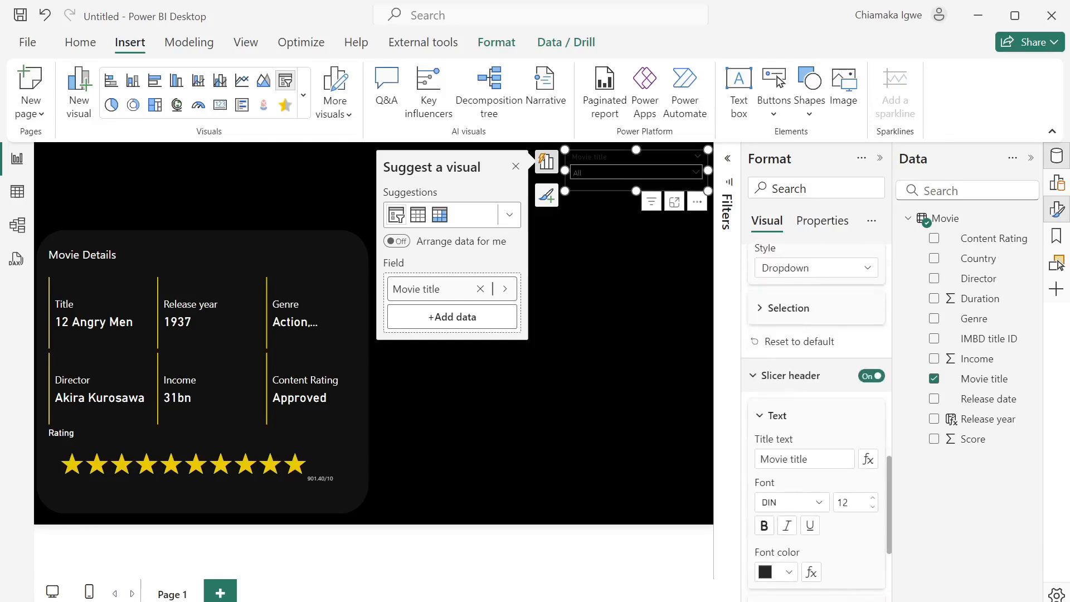
pyautogui.click(780, 572)
pyautogui.click(799, 502)
# - Make the slicer value text white
pyautogui.scroll(-3, 799, 538)
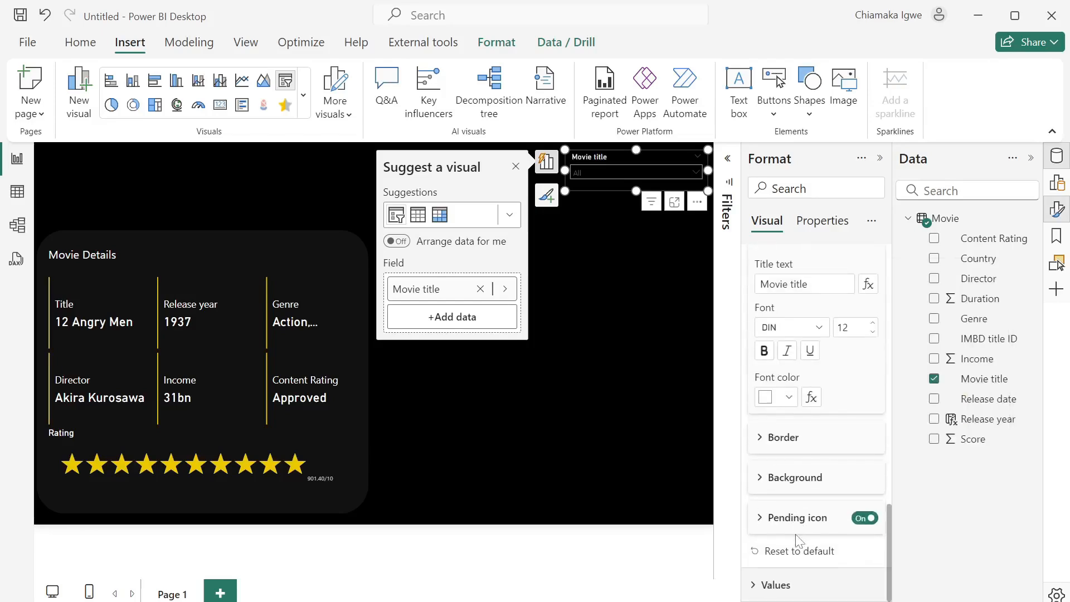
pyautogui.click(758, 584)
pyautogui.scroll(-4, 758, 558)
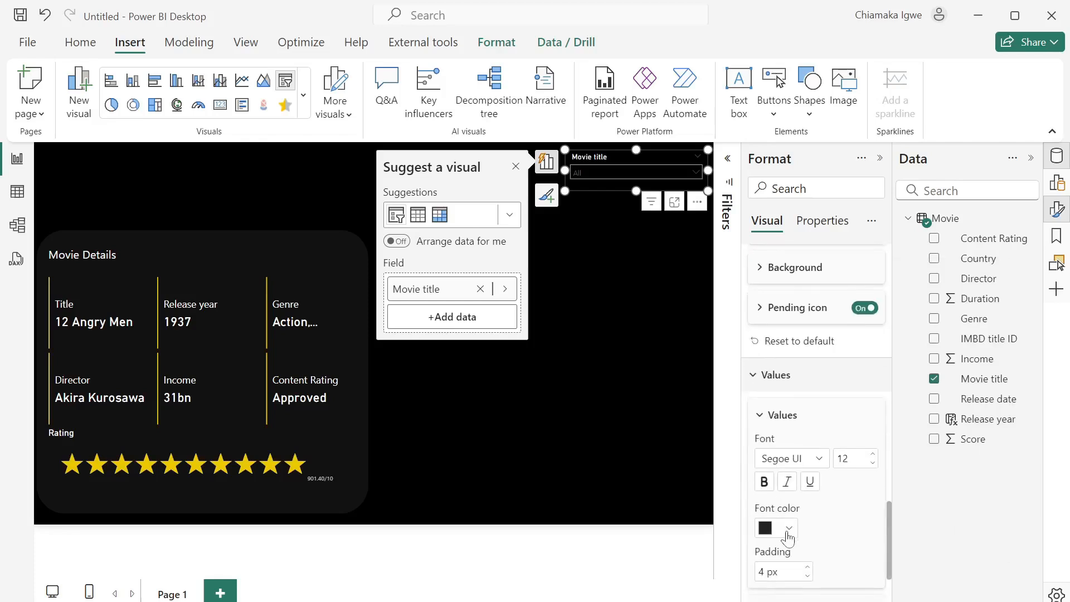
pyautogui.click(788, 538)
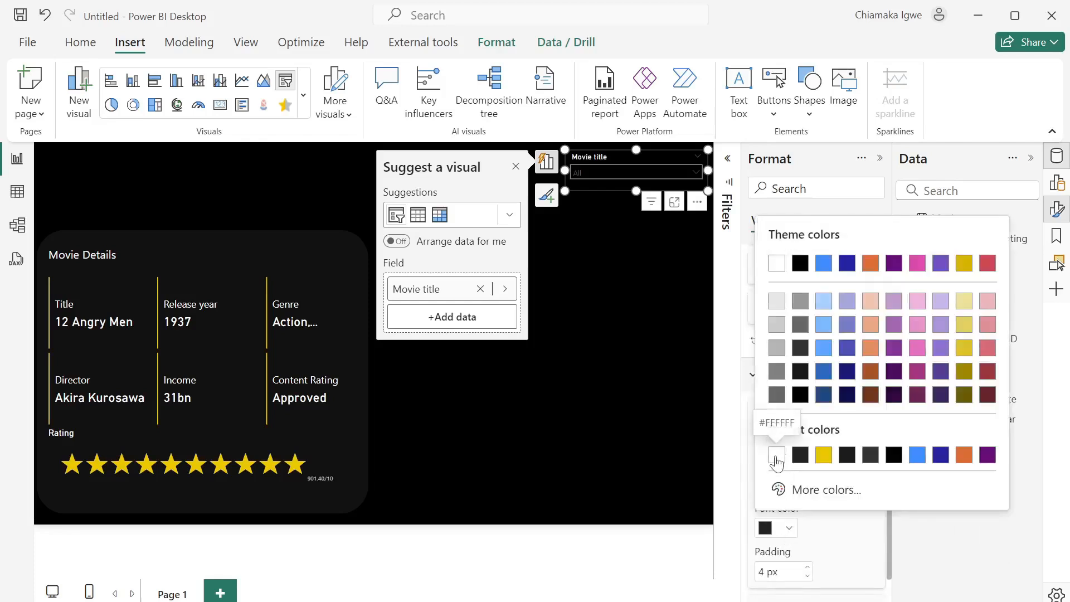
pyautogui.click(777, 452)
# - Set the slicer value background colour to black
pyautogui.scroll(-2, 822, 552)
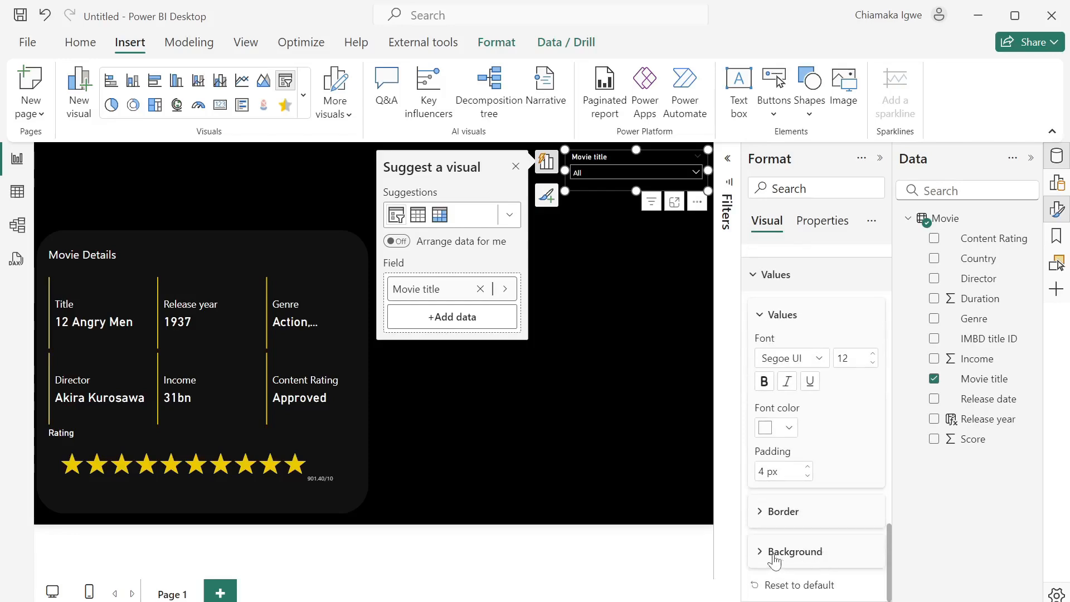
pyautogui.click(767, 552)
pyautogui.scroll(-1, 772, 554)
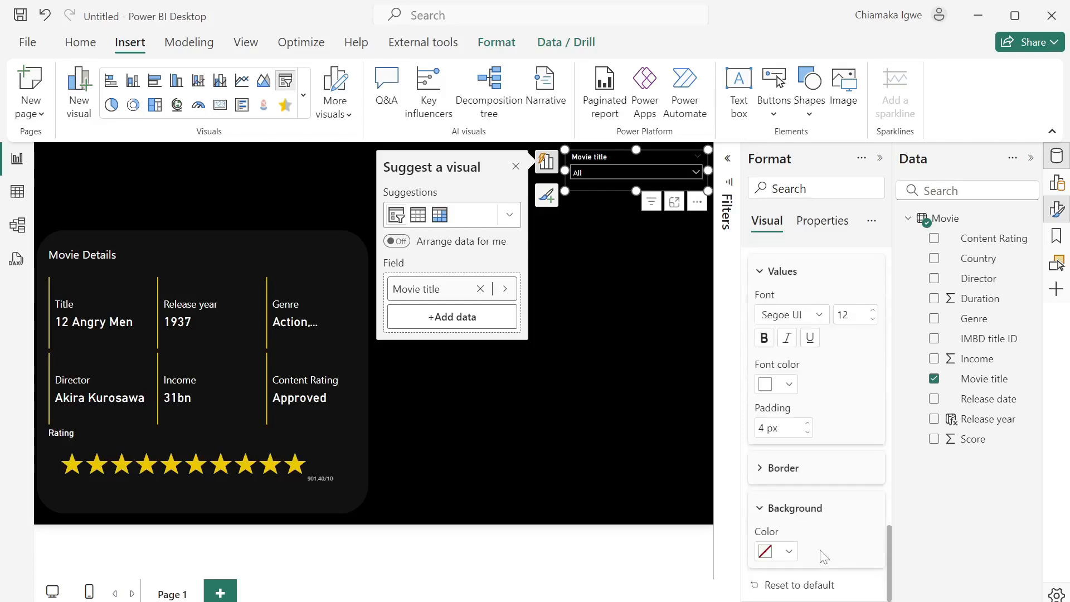
pyautogui.click(790, 552)
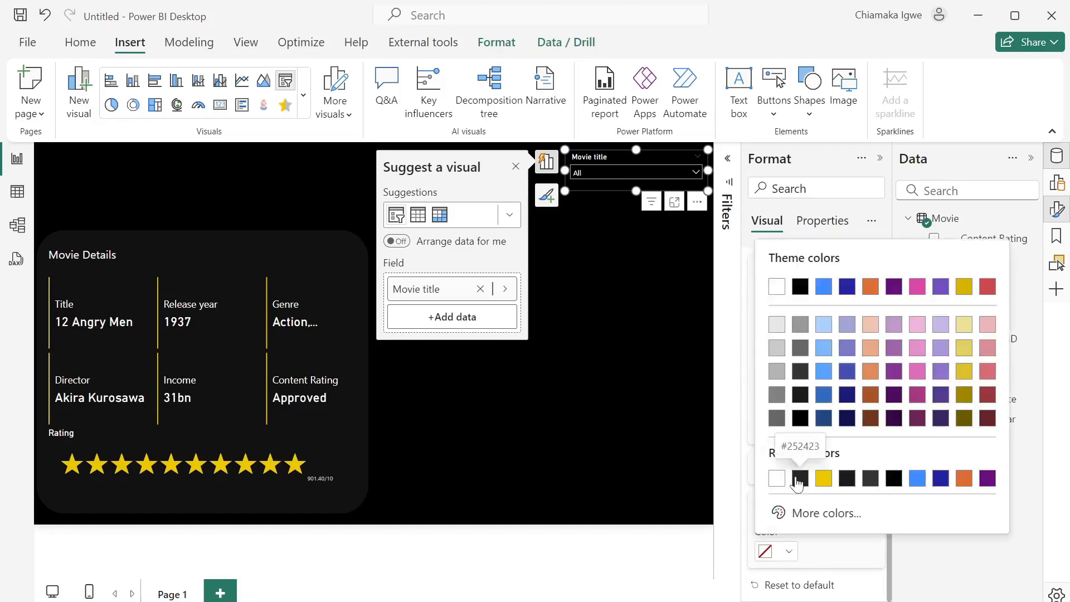
pyautogui.click(797, 481)
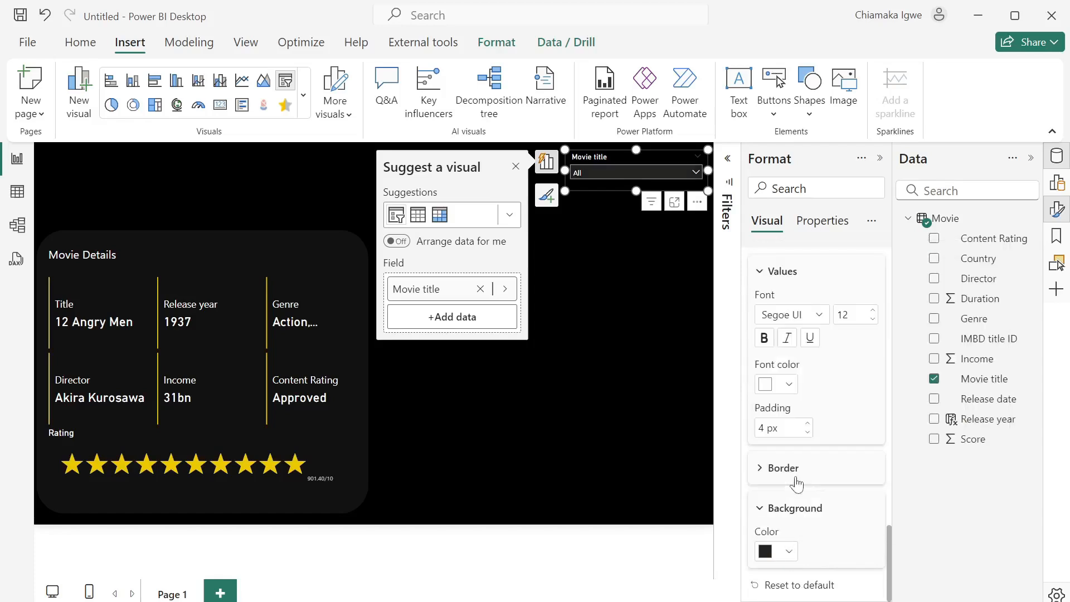
pyautogui.click(783, 554)
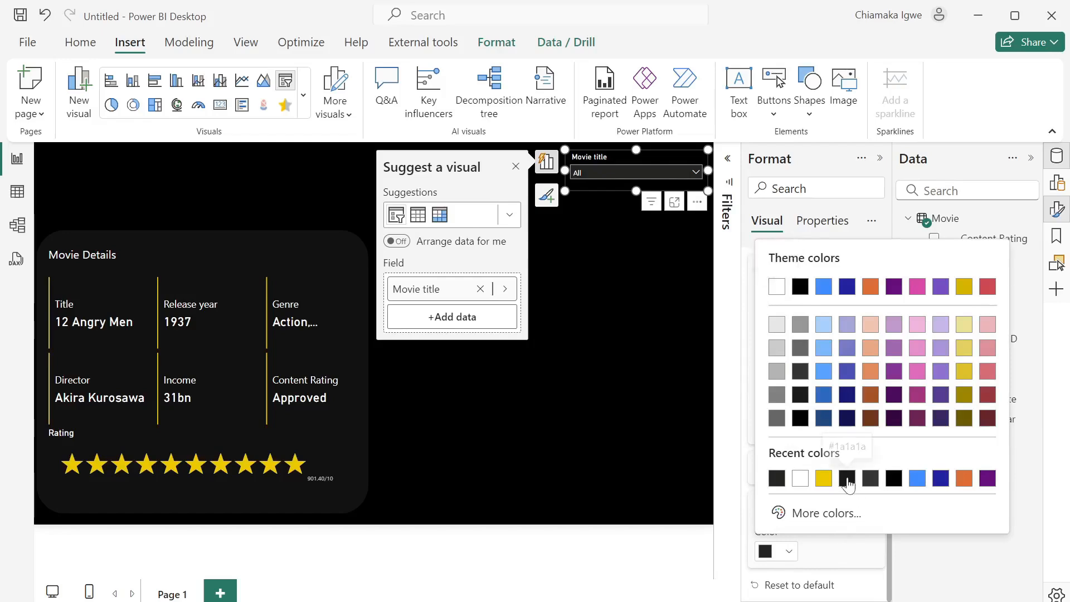
pyautogui.click(801, 423)
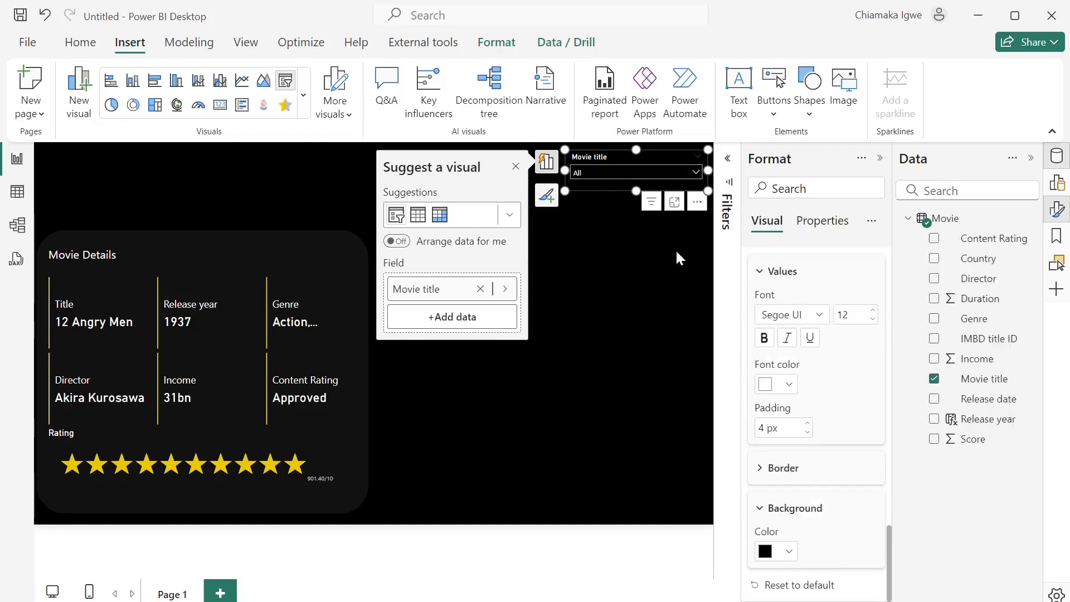
# - Pick Alien in the Movie title slicer so the card shows its 1979 Ridley Scott details
pyautogui.click(636, 175)
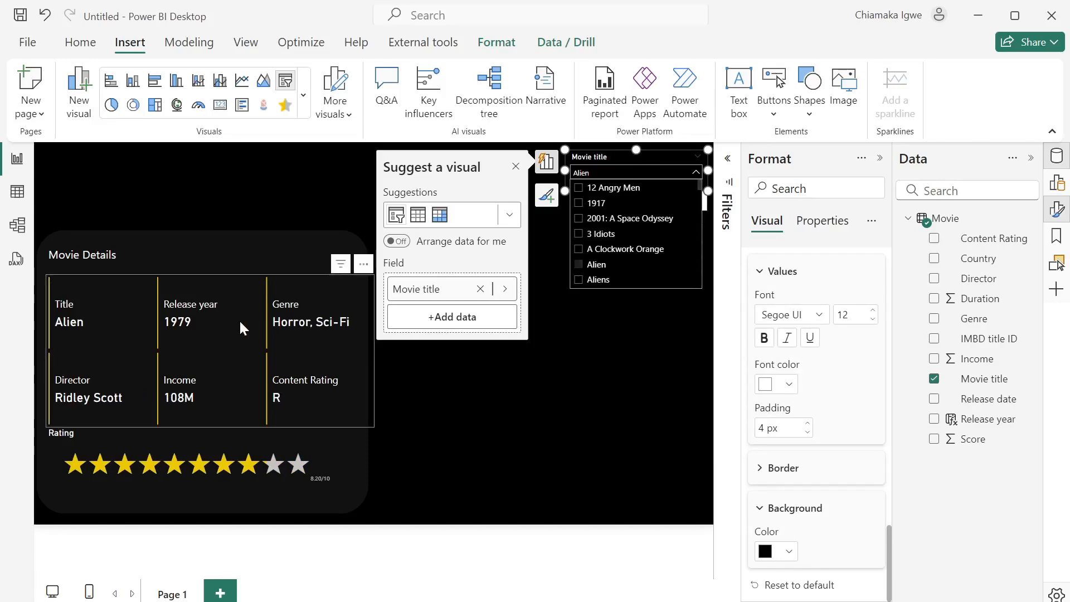
pyautogui.click(466, 404)
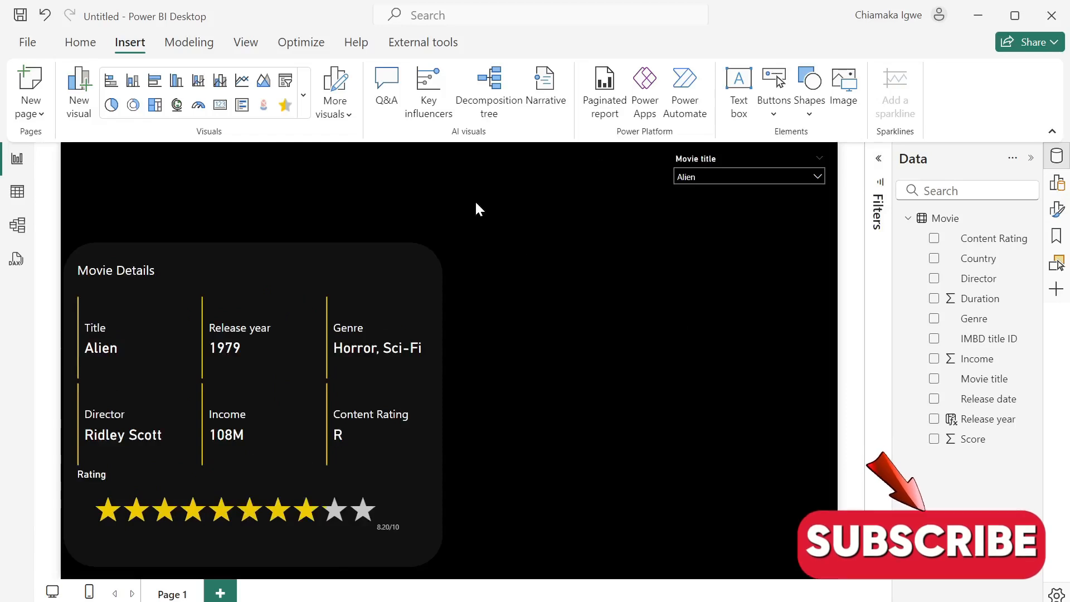
# - Add a tall Infographic Designer visual right of the details card showing Income by Movie title
pyautogui.click(267, 111)
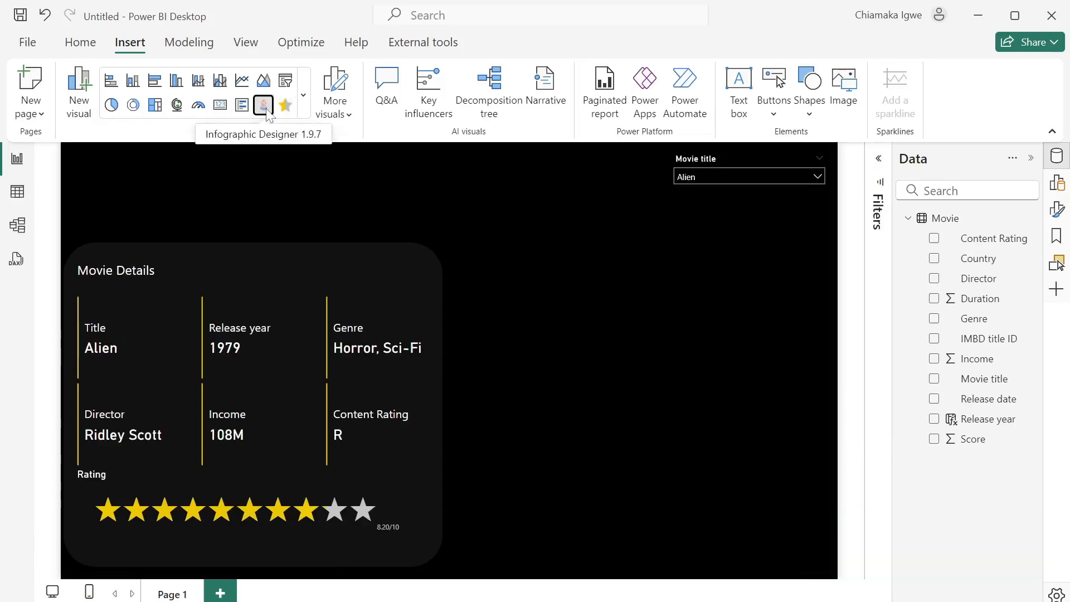
pyautogui.moveTo(289, 213); pyautogui.dragTo(684, 310)
pyautogui.click(679, 316)
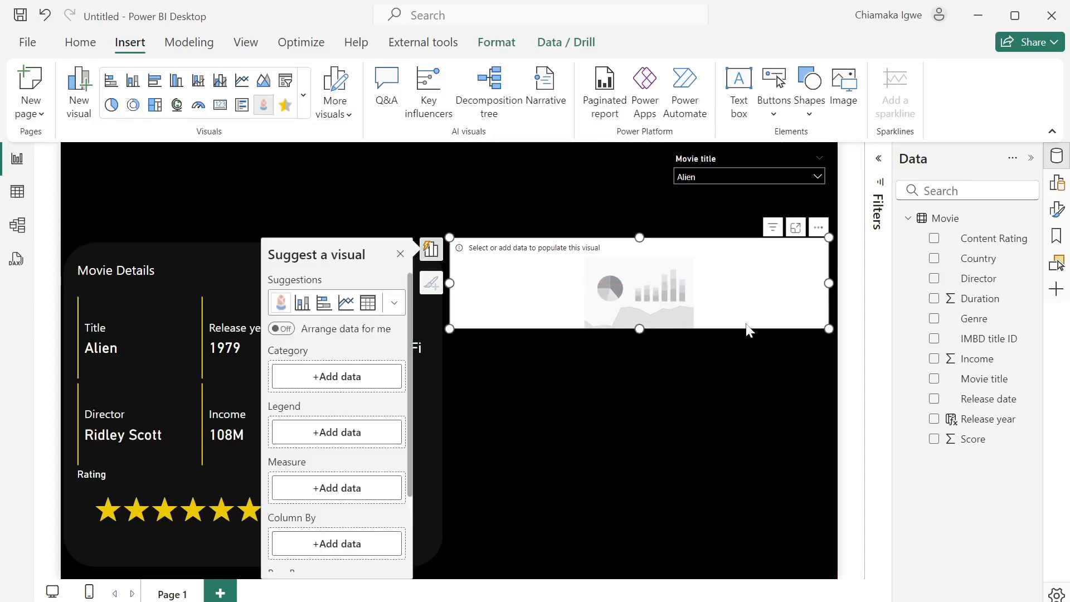
pyautogui.click(636, 332)
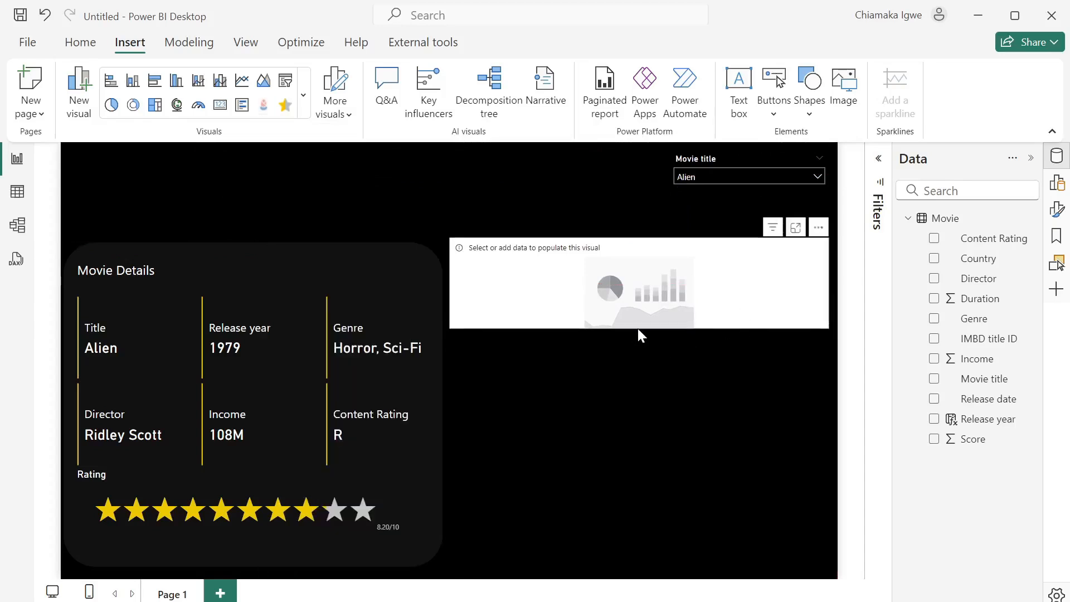
pyautogui.click(639, 326)
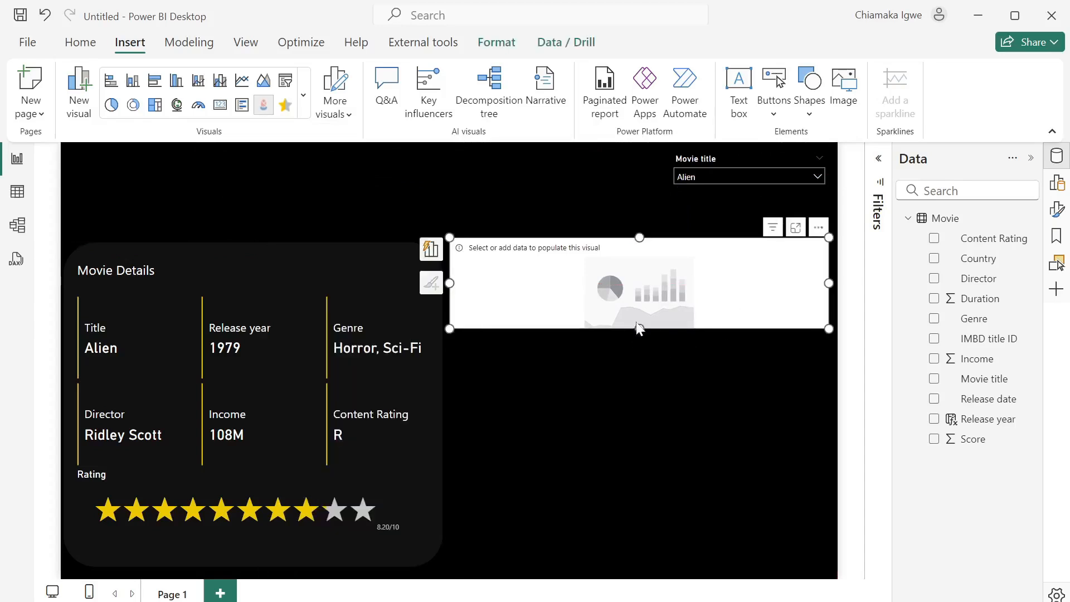
pyautogui.moveTo(640, 329); pyautogui.dragTo(631, 565)
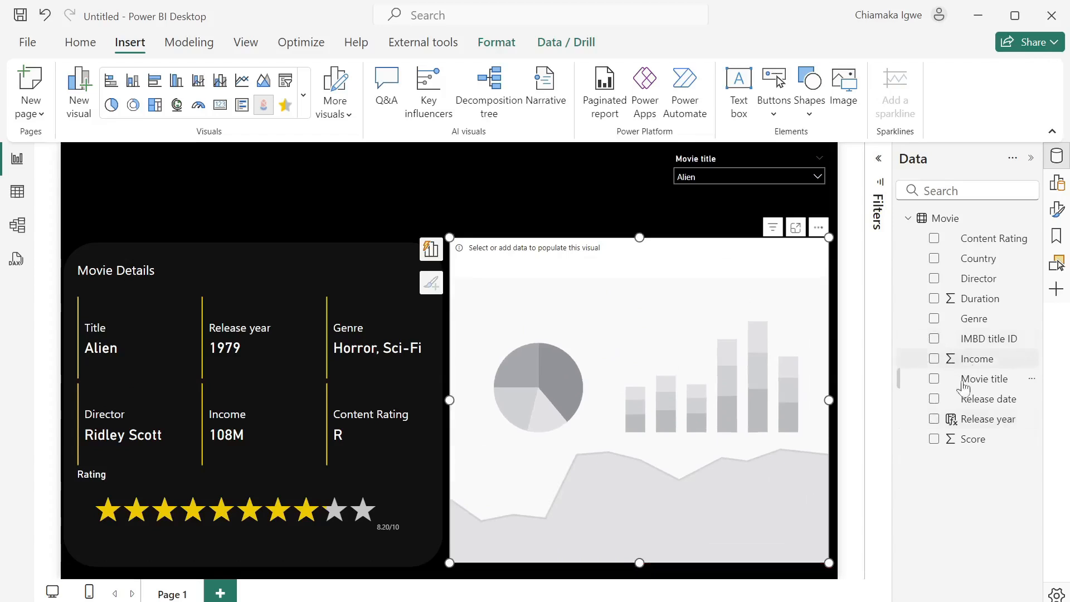
pyautogui.click(935, 360)
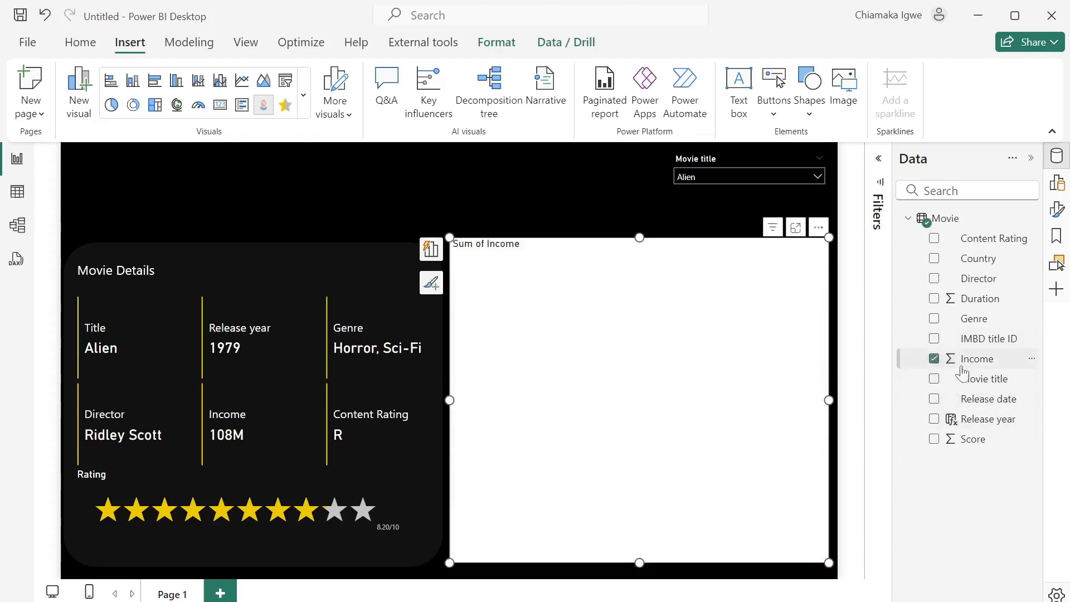
pyautogui.click(934, 380)
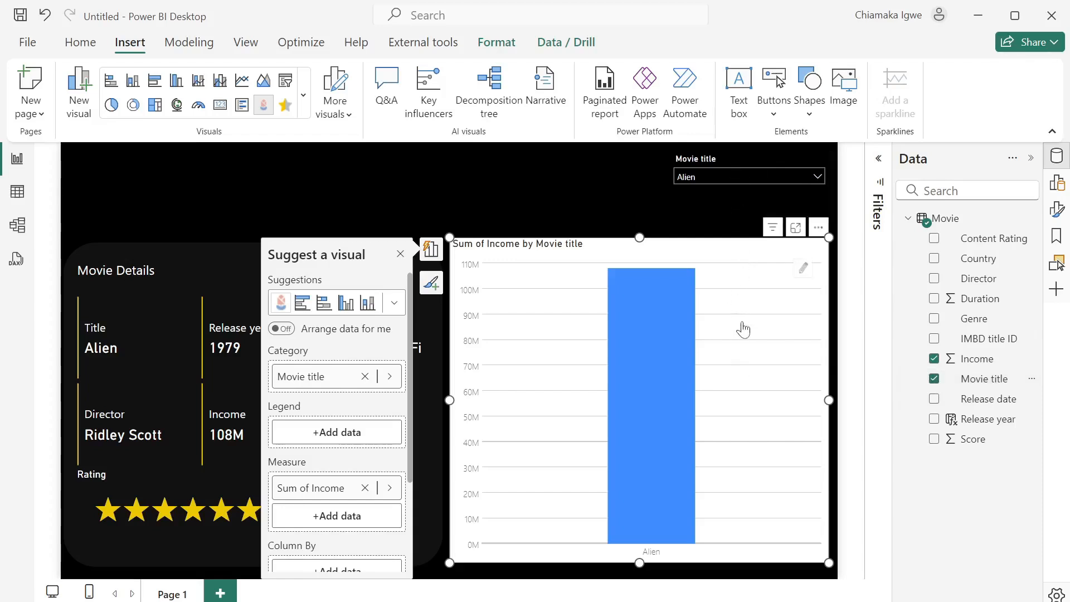
# - Set the Movie title slicer's interaction with the income chart to None
pyautogui.click(716, 154)
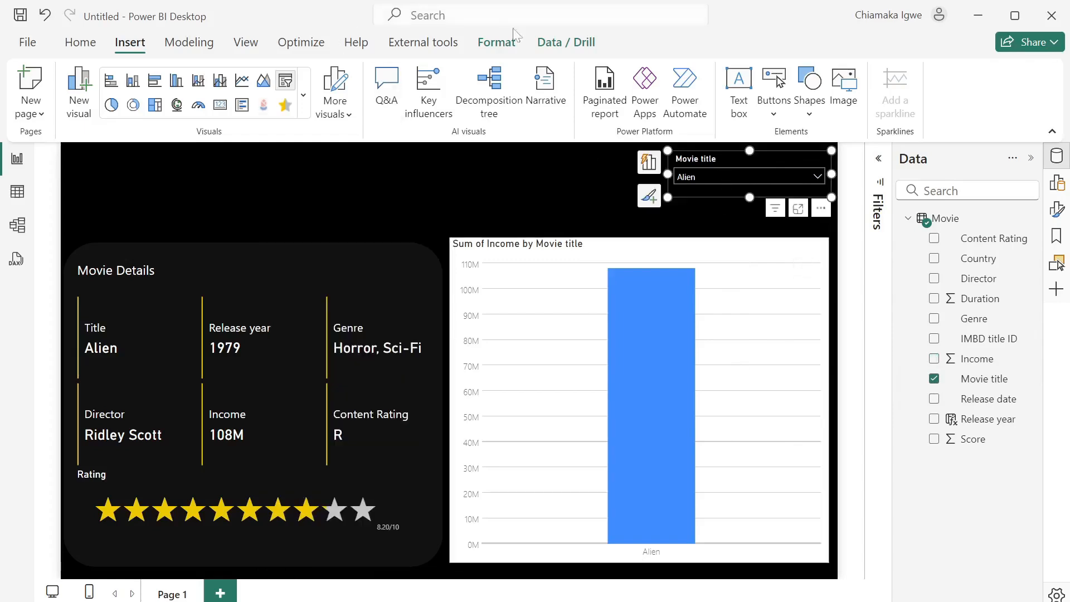
pyautogui.click(498, 42)
pyautogui.click(39, 90)
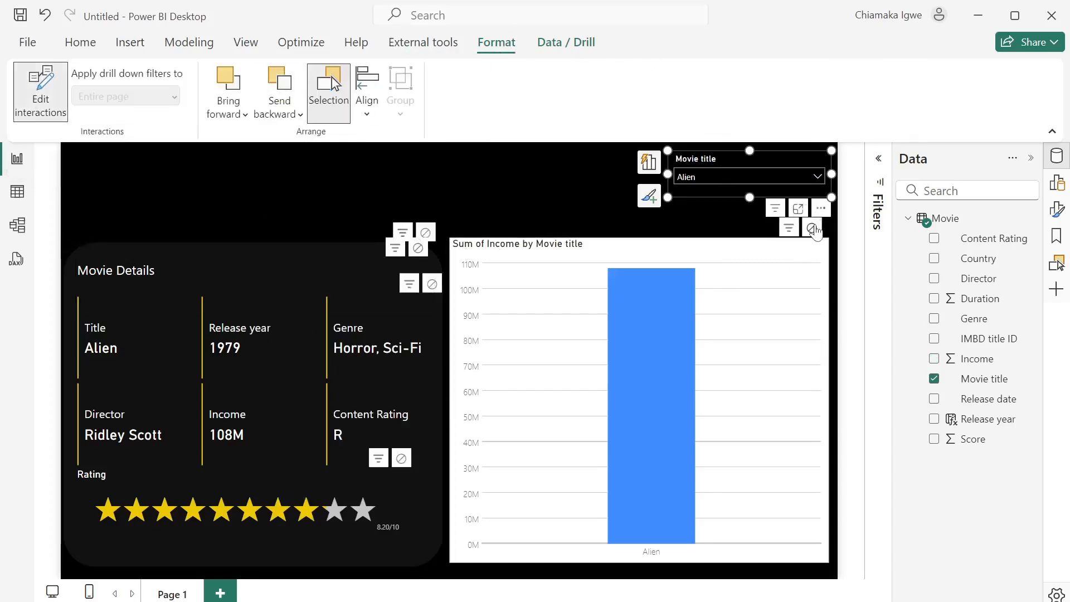
pyautogui.click(812, 228)
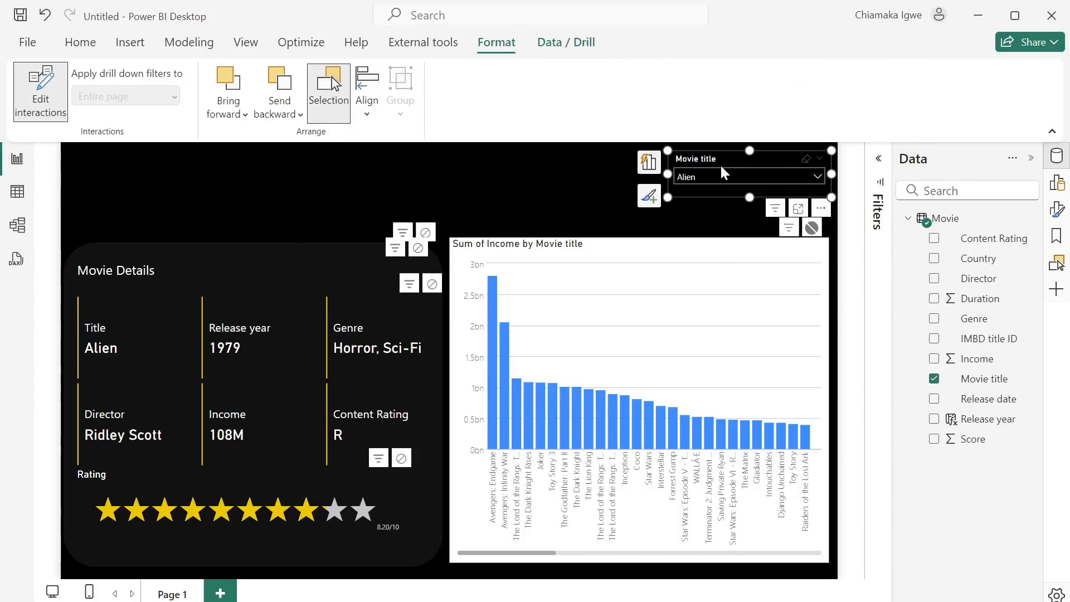
pyautogui.click(36, 96)
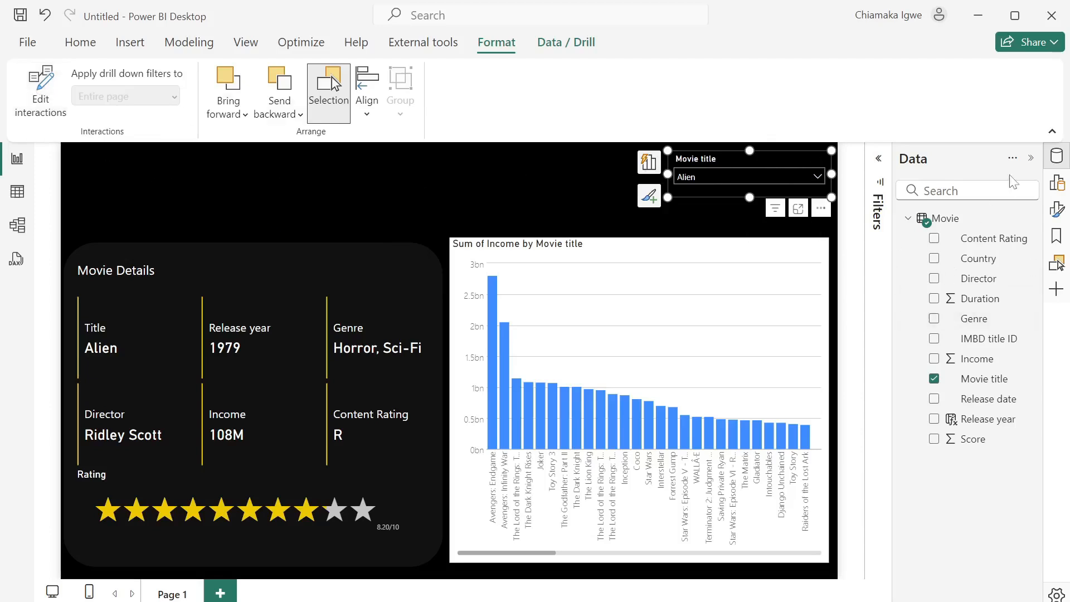
pyautogui.click(1059, 210)
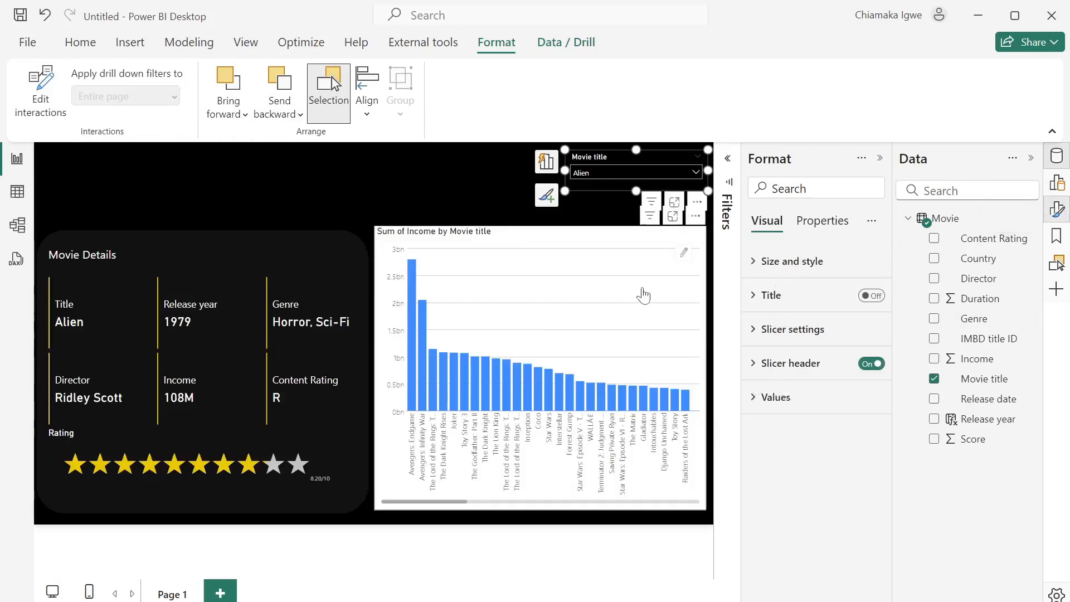
# - Change the income chart type to Bar and expand the Filters pane
pyautogui.click(627, 241)
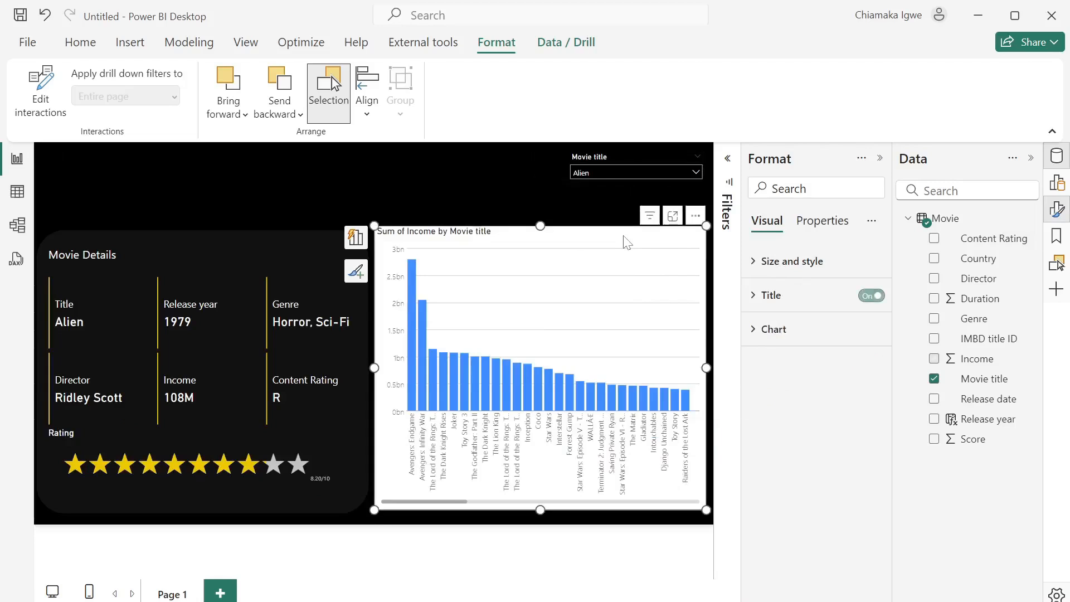
pyautogui.click(759, 330)
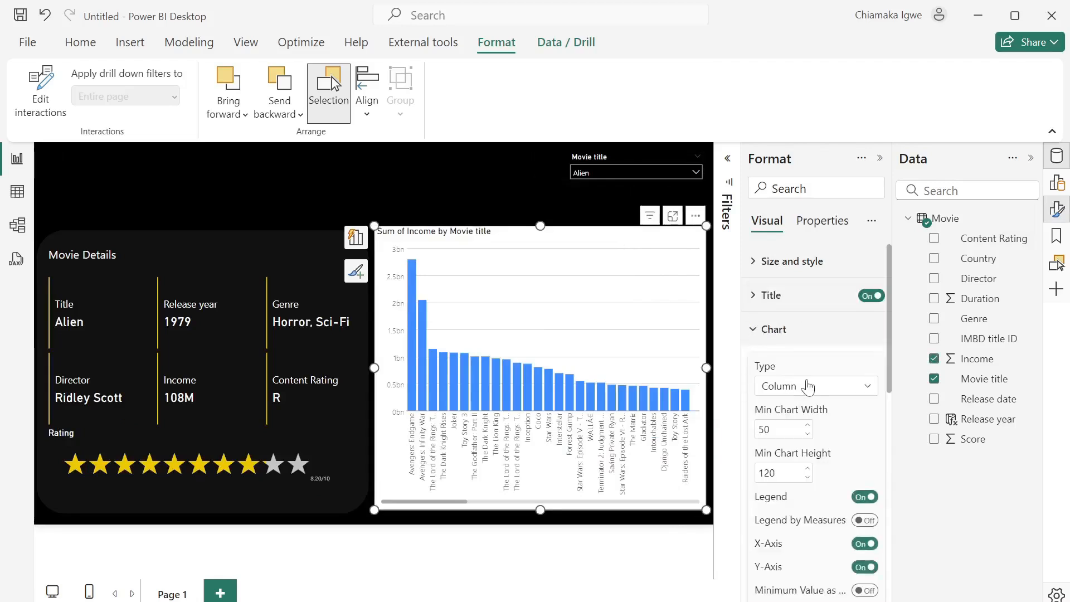
pyautogui.click(808, 386)
pyautogui.click(803, 428)
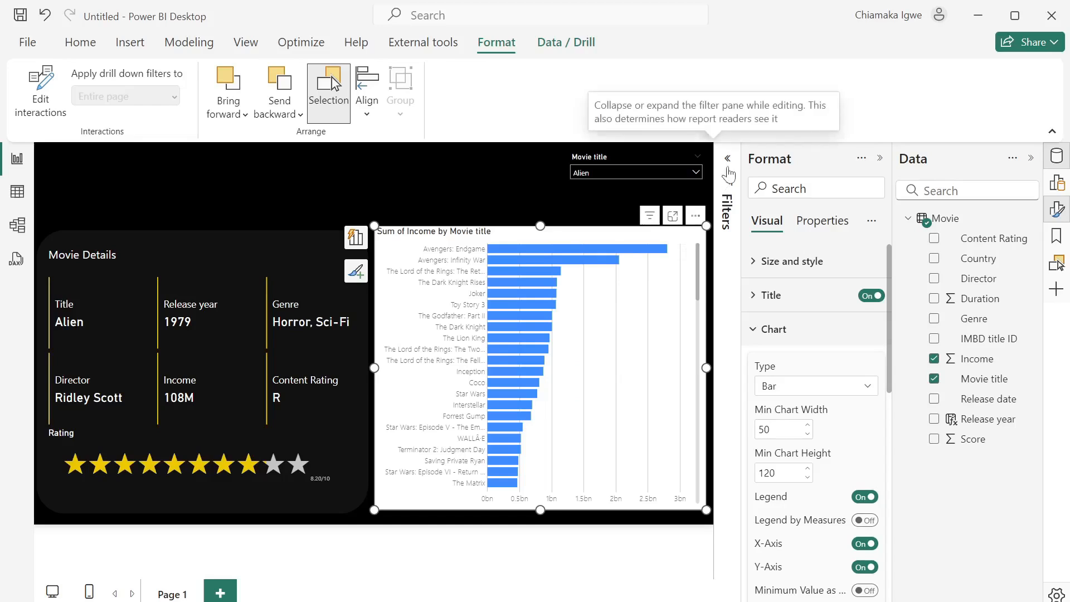
pyautogui.click(719, 203)
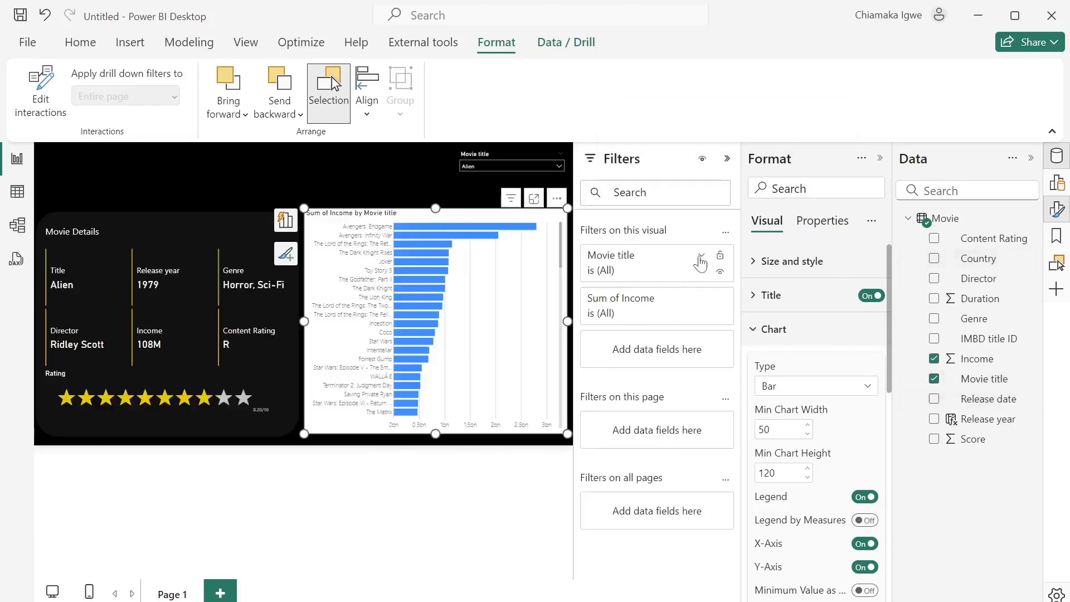
# - Apply a Top 10 Movie title filter ranked by Income, then collapse Filters
pyautogui.click(702, 258)
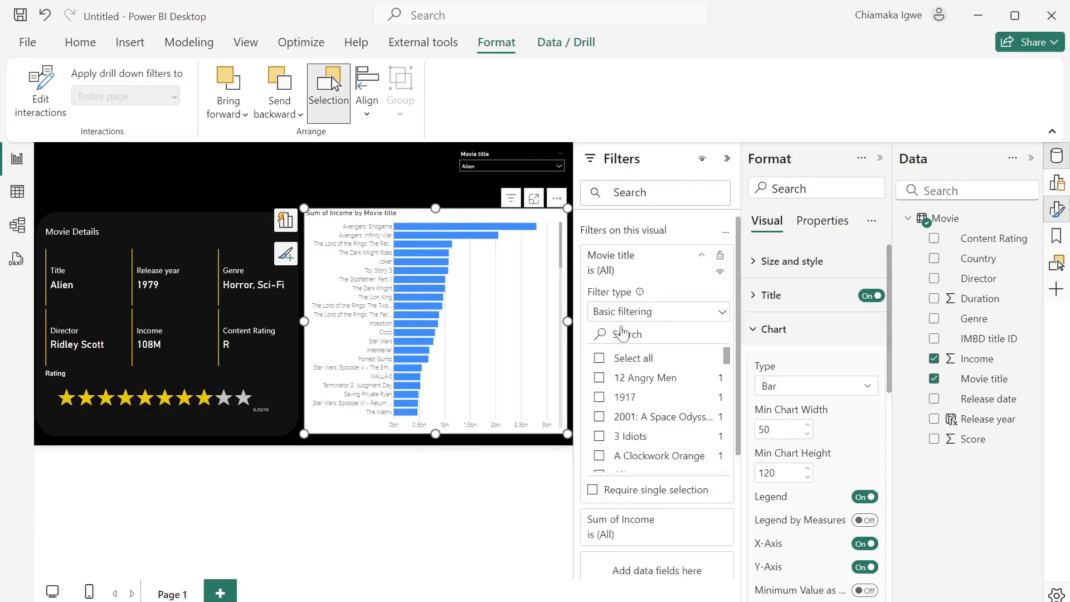
pyautogui.click(634, 312)
pyautogui.click(623, 377)
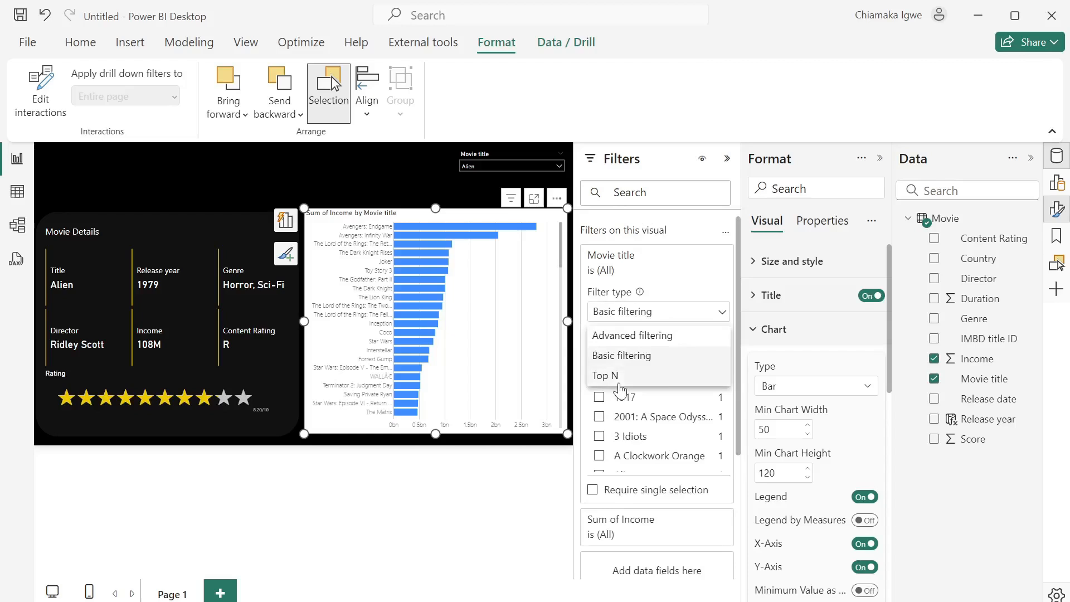
pyautogui.click(691, 355)
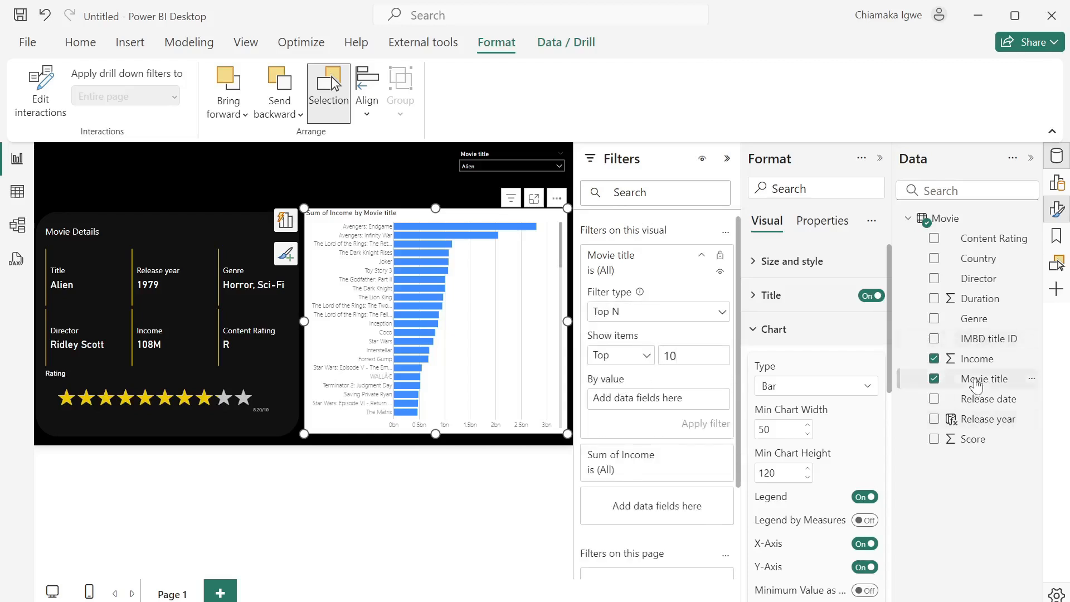
pyautogui.moveTo(984, 368); pyautogui.dragTo(685, 414)
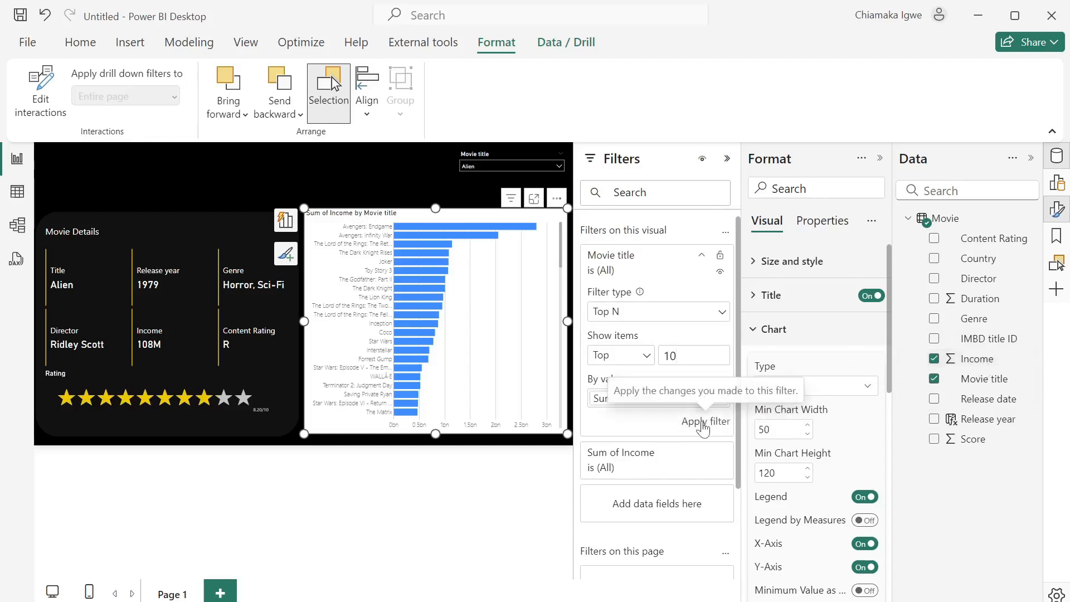
pyautogui.click(698, 422)
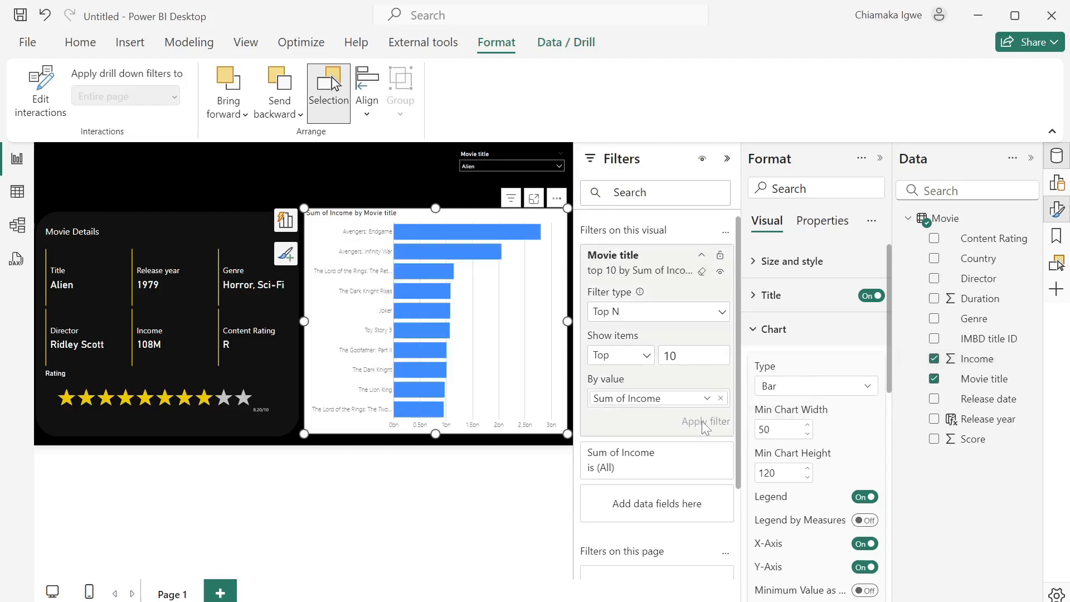
pyautogui.click(726, 161)
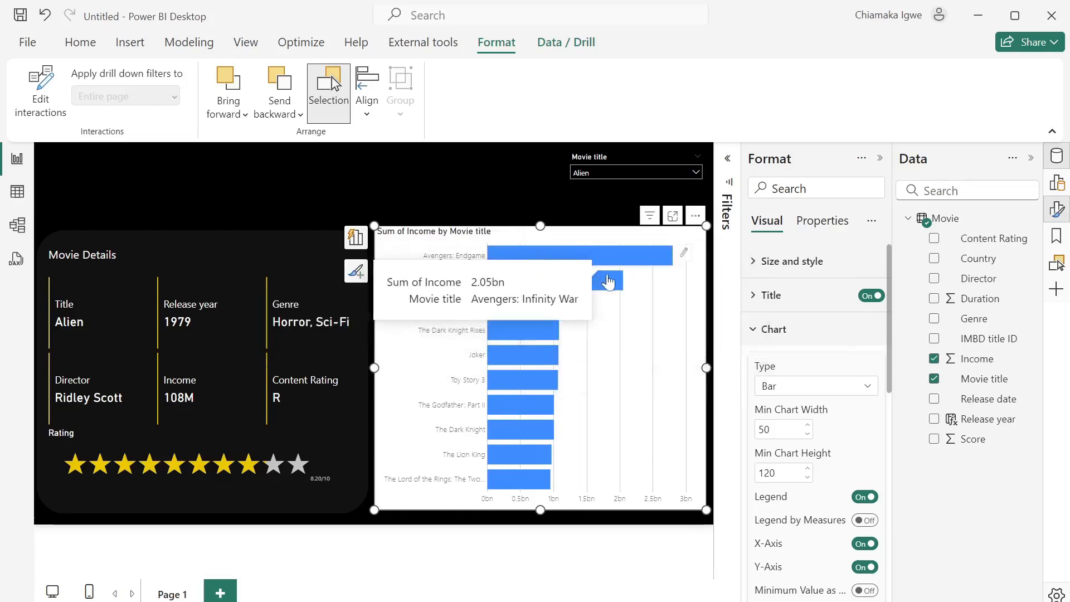
# - Open Mark Designer's shape choices for the Top 10 income chart and enlarge it in focus mode
pyautogui.click(685, 255)
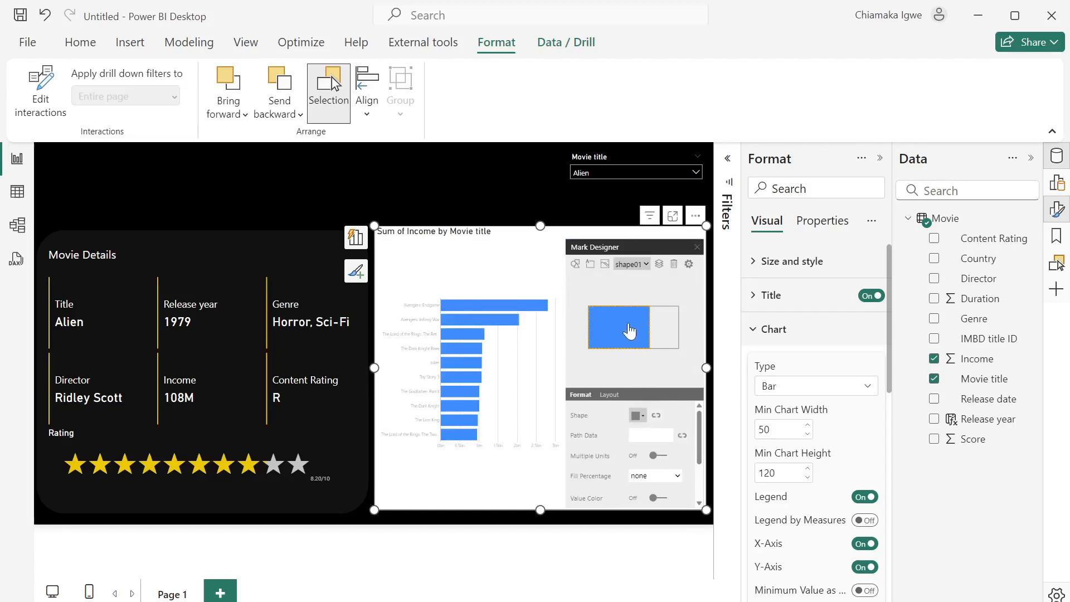
pyautogui.click(643, 418)
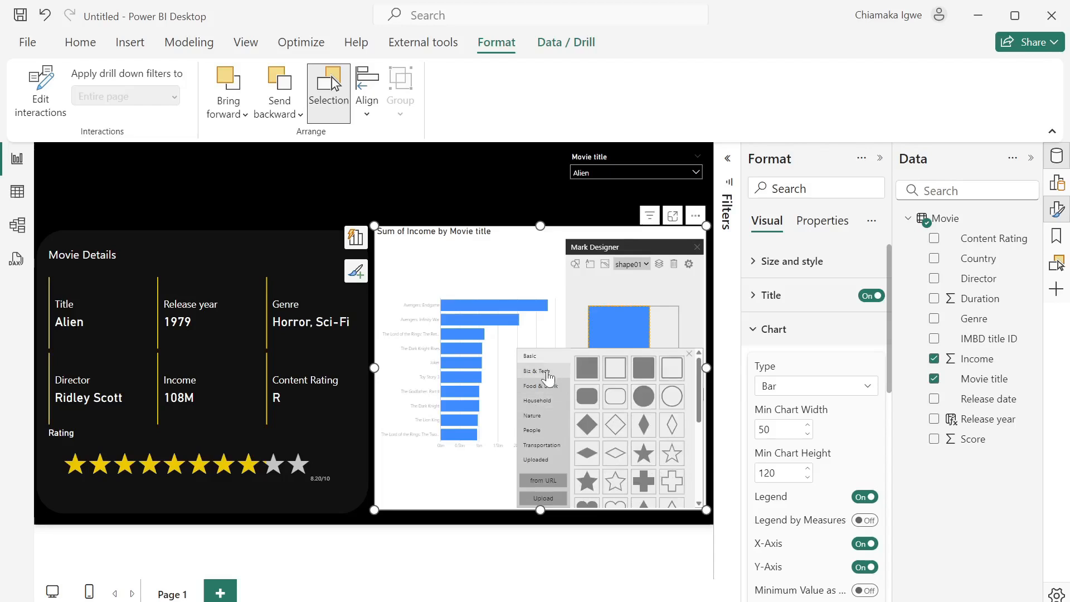
pyautogui.click(672, 217)
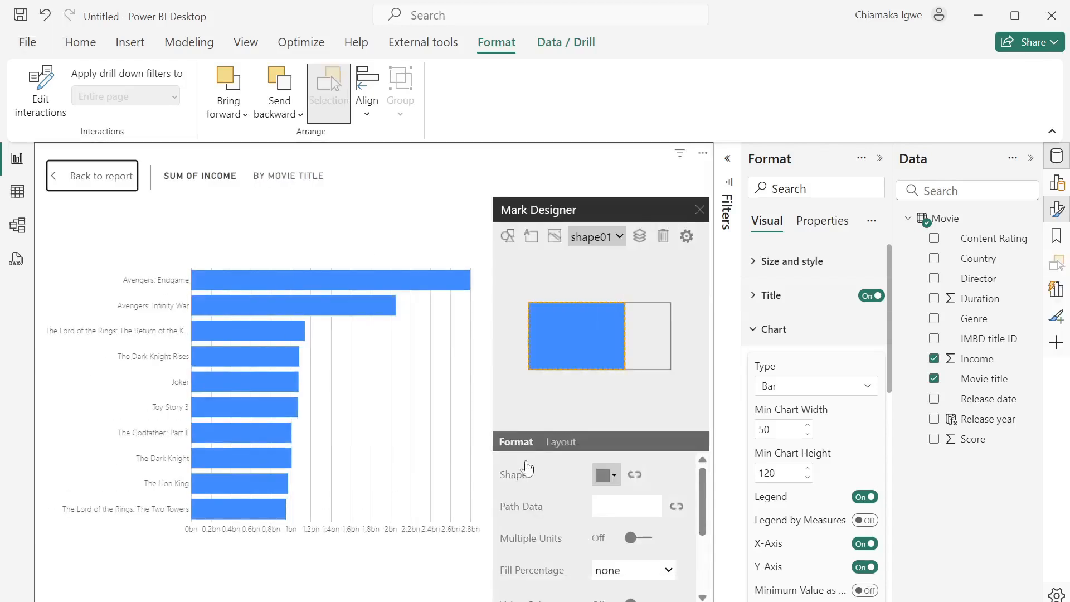
# - Try a Biz & Tech dollar sign, then a Food & Drink wine glass, as the bar shape
pyautogui.click(612, 475)
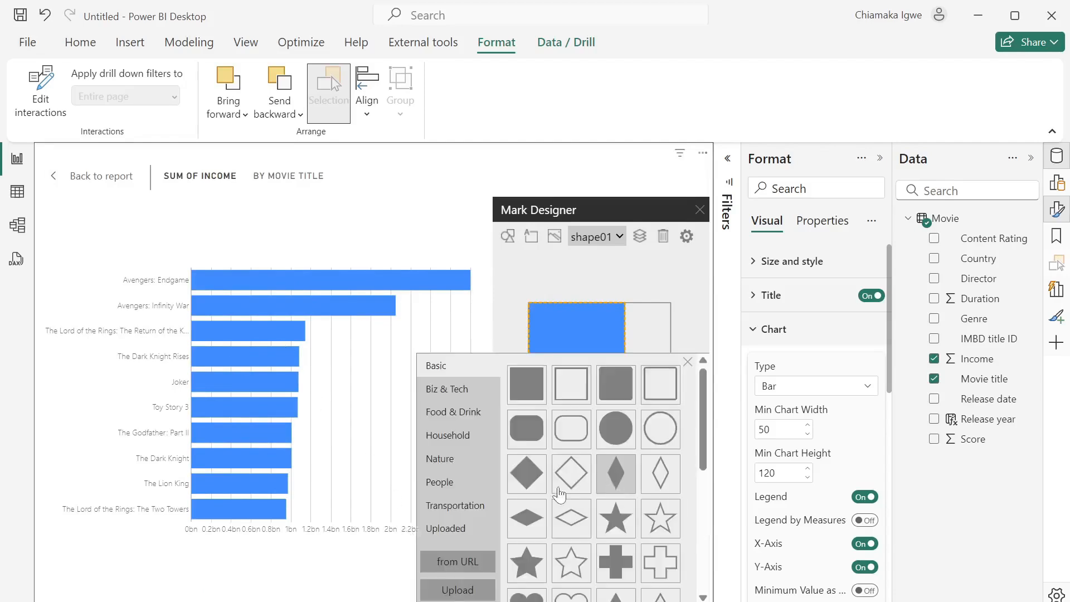
pyautogui.click(443, 390)
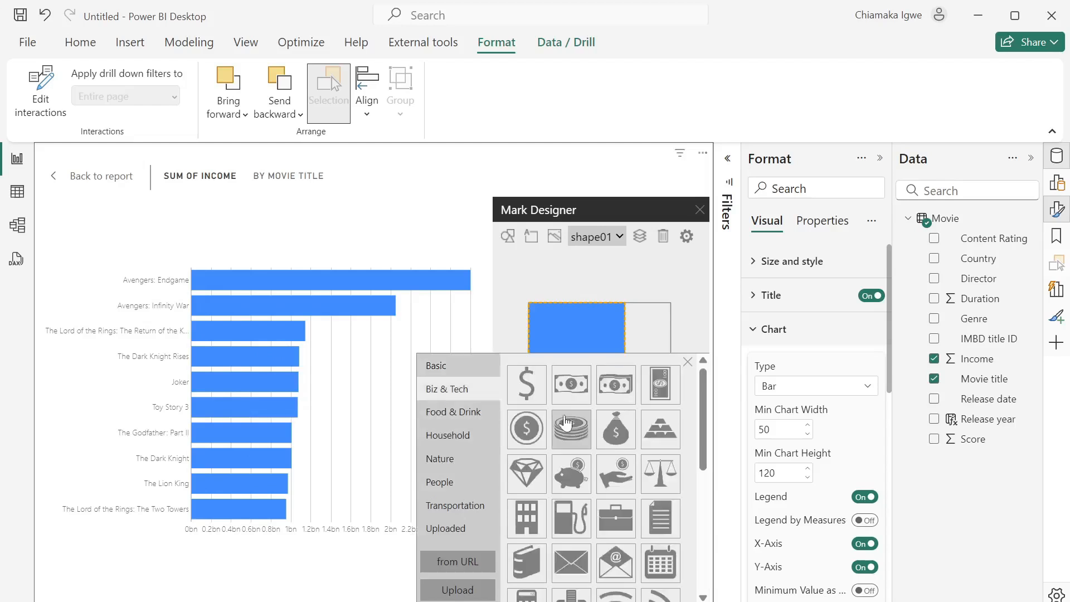
pyautogui.click(536, 401)
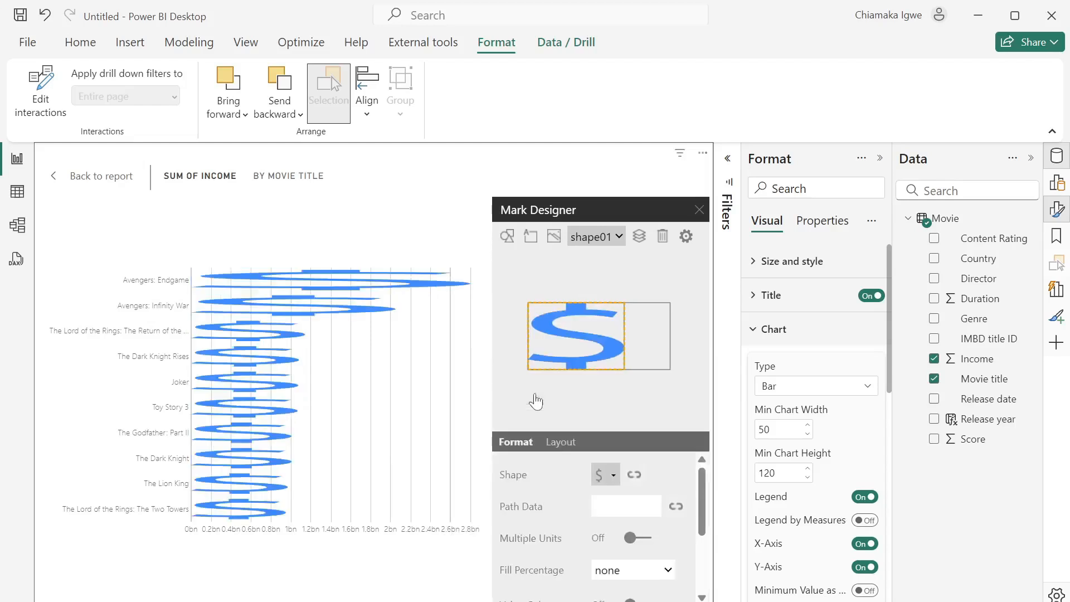
pyautogui.click(615, 480)
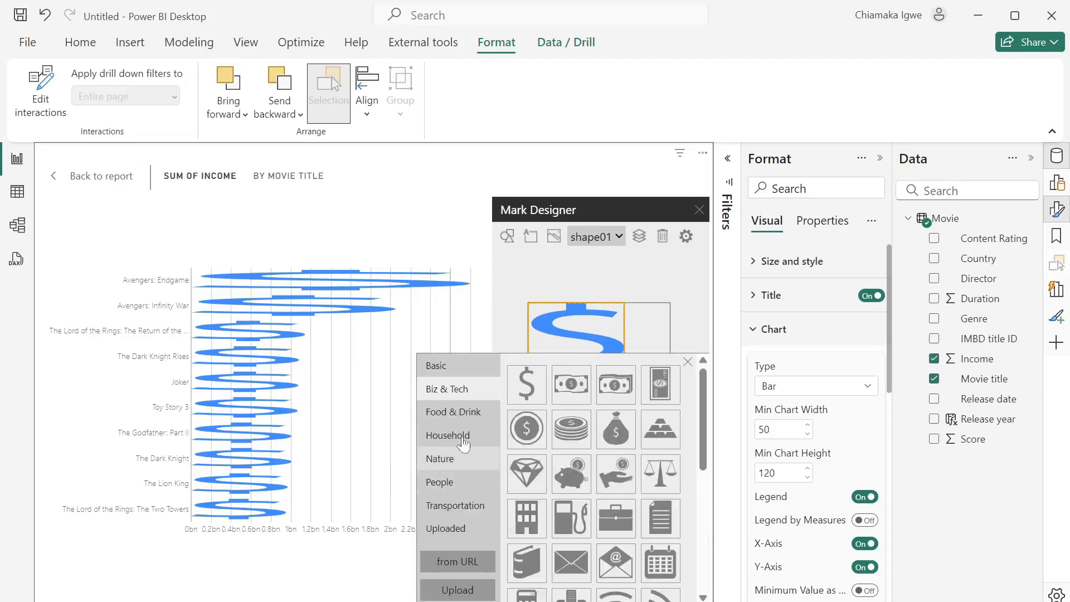
pyautogui.click(470, 416)
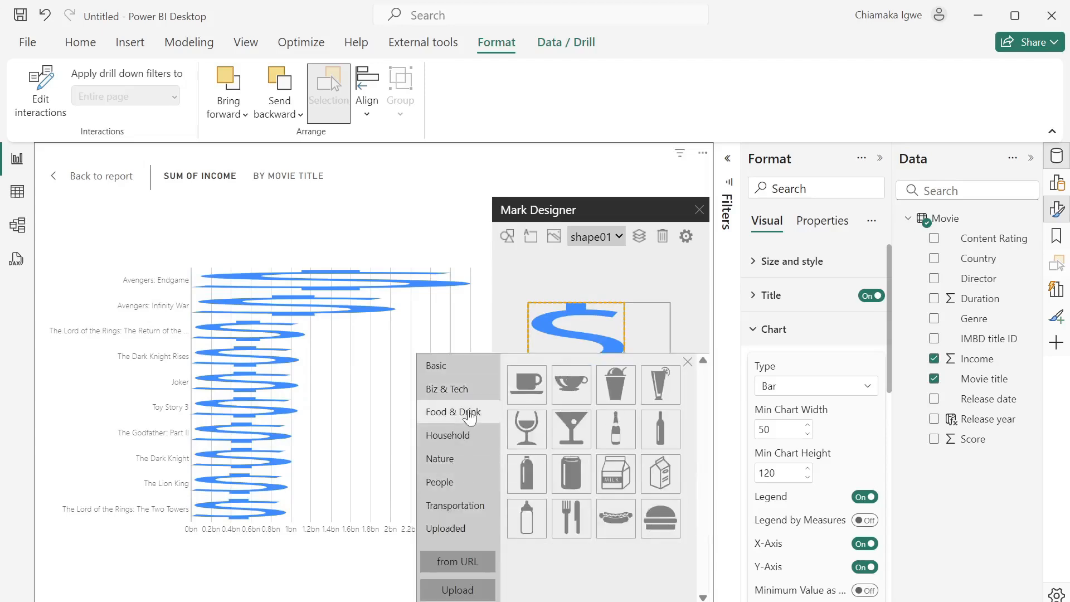
pyautogui.click(530, 446)
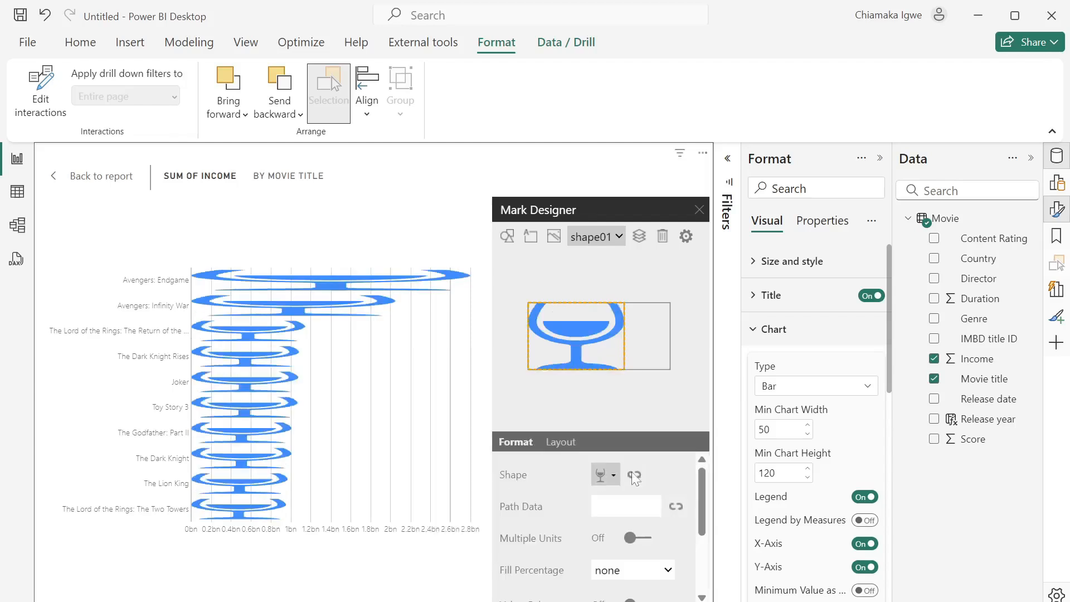
# - Switch the bar shape to the Transportation ambulance icon and reopen the shape picker
pyautogui.click(615, 478)
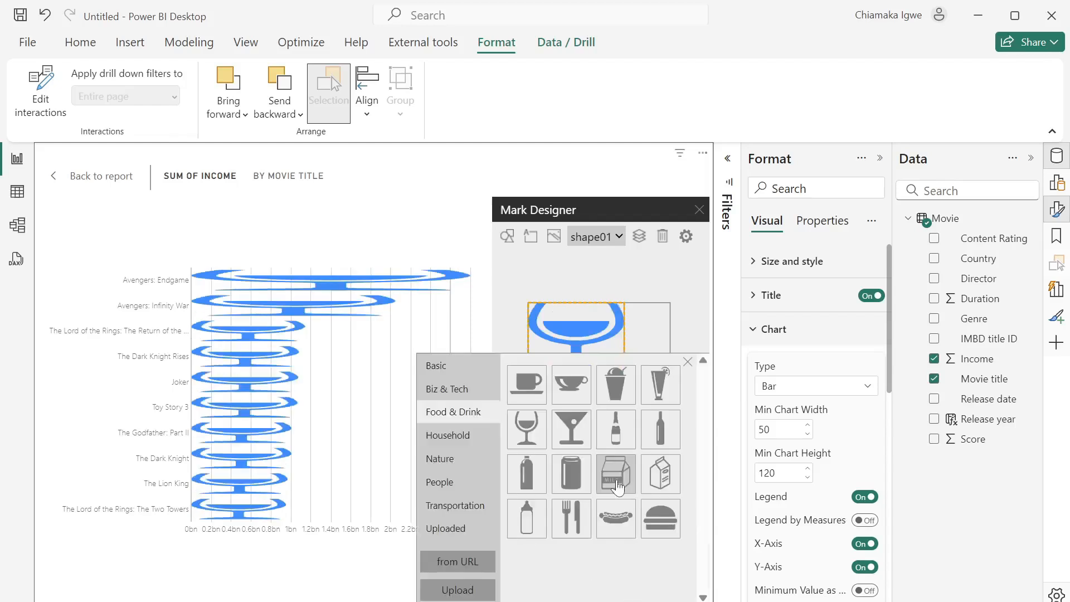
pyautogui.click(467, 508)
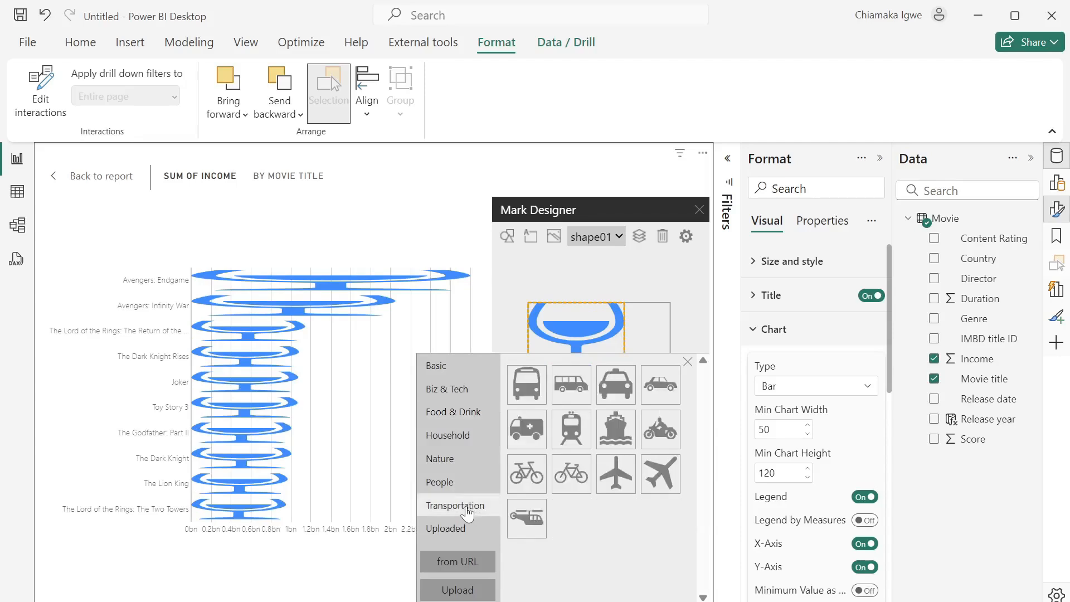
pyautogui.click(527, 442)
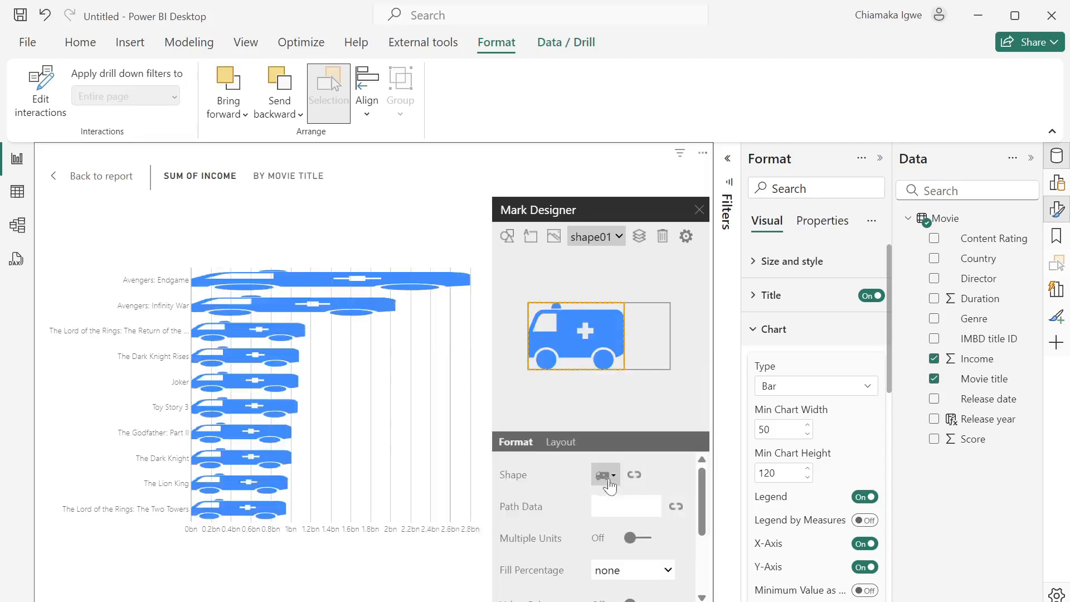
pyautogui.click(613, 479)
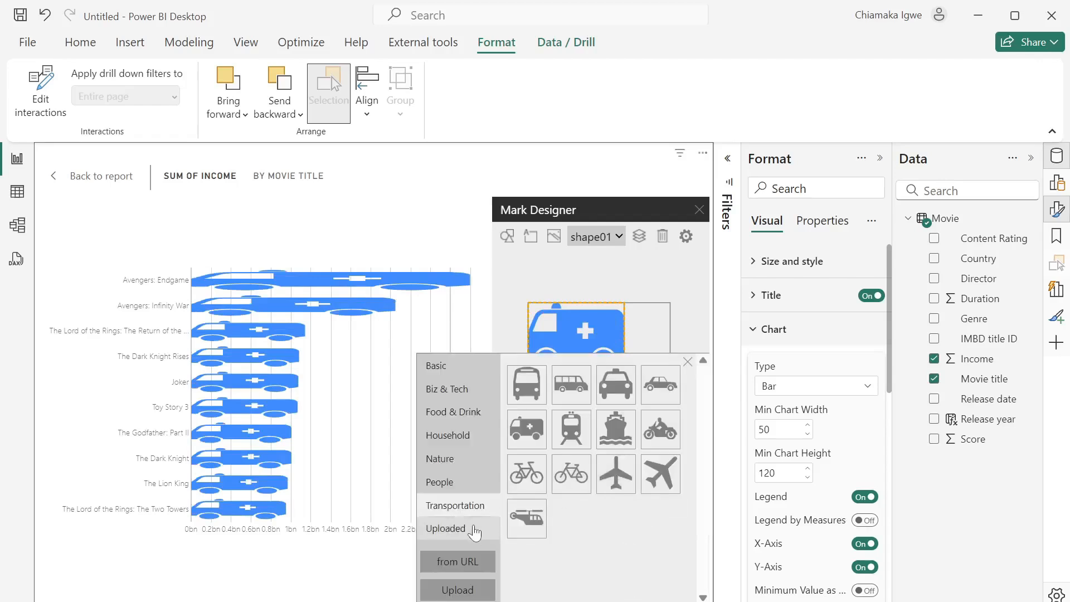
# - Upload movie-videos-svgrepo-com from Downloads and apply it as the bar shape
pyautogui.click(458, 590)
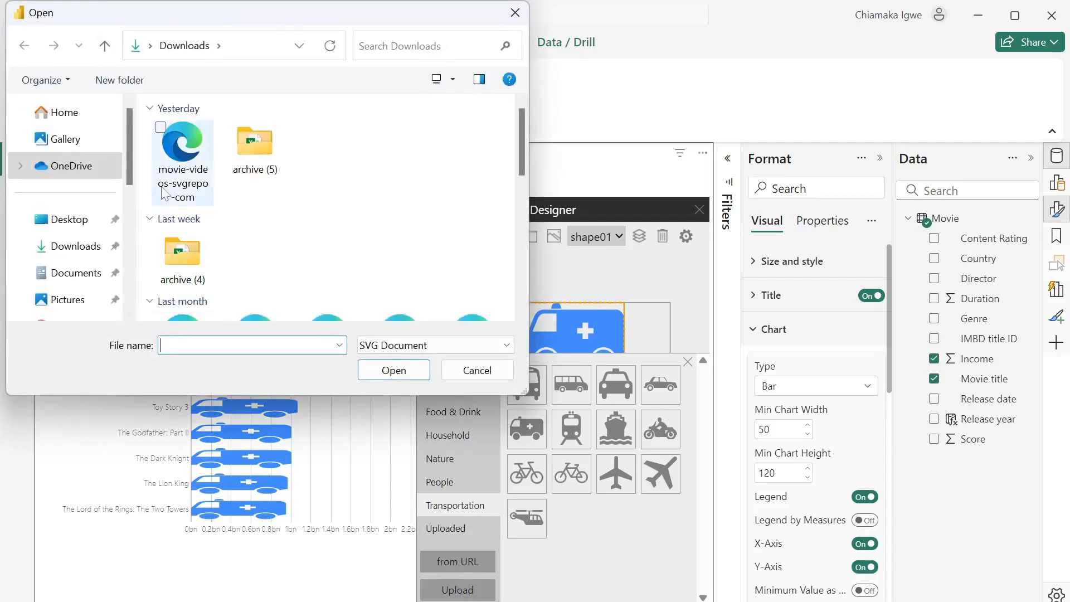
pyautogui.click(178, 161)
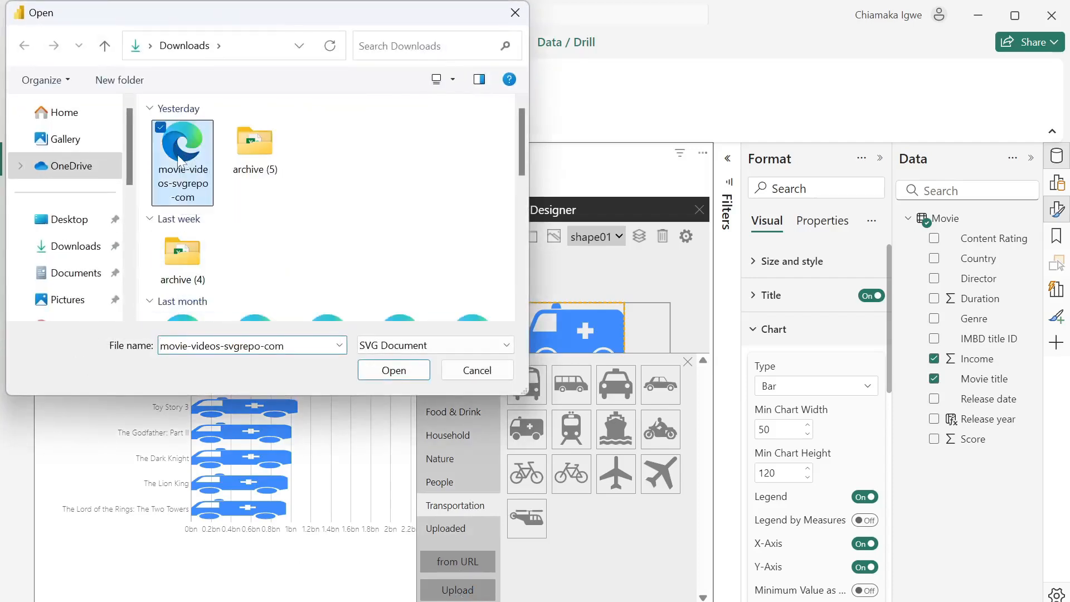
pyautogui.click(404, 376)
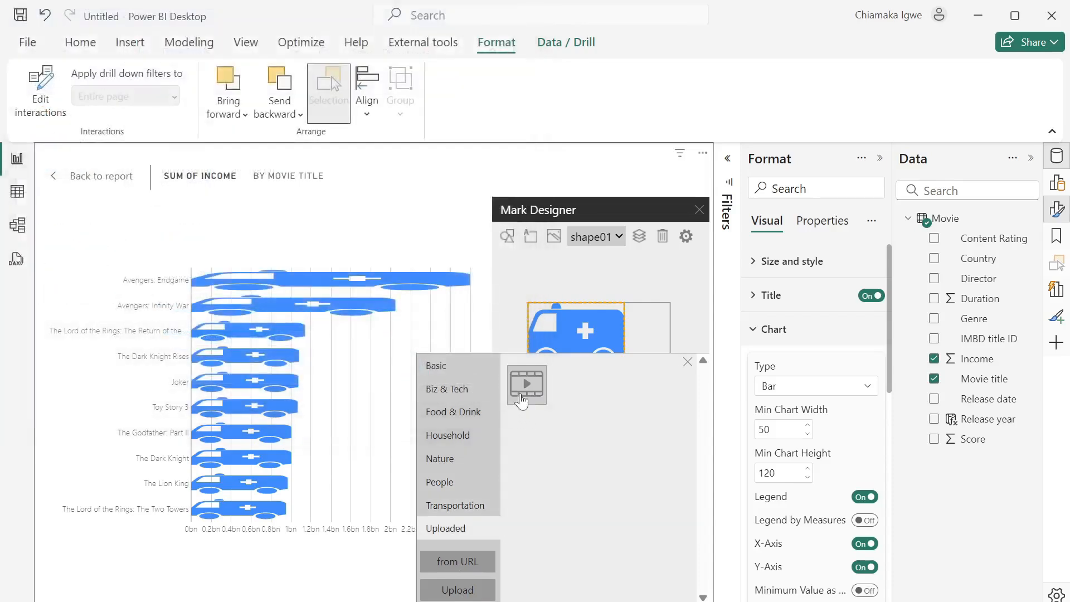
pyautogui.click(527, 384)
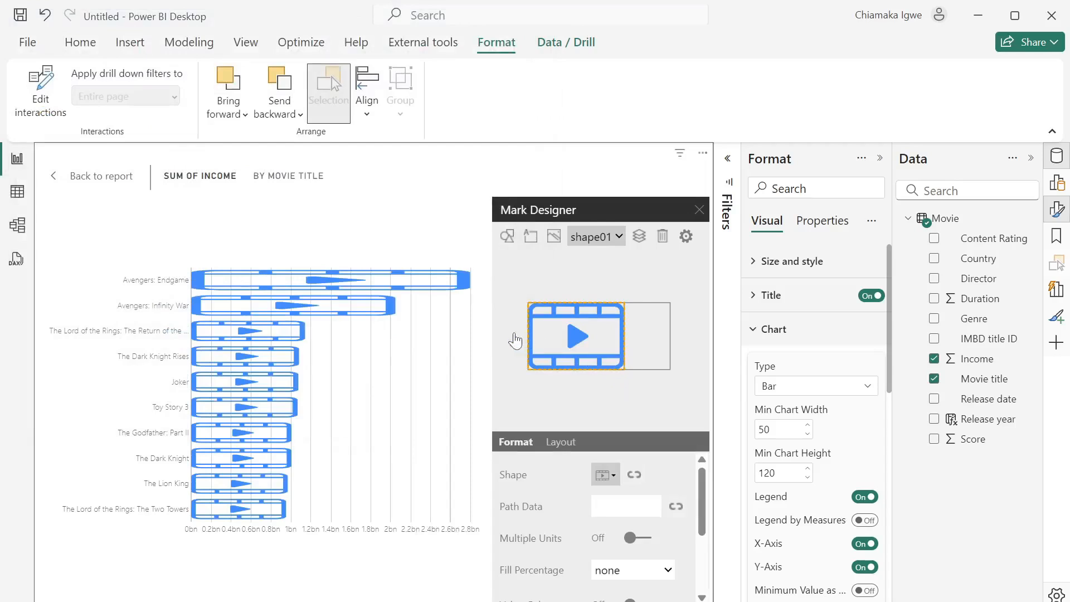
# - Turn on Value Color and set the film icons to hex #F2C811 yellow
pyautogui.scroll(-3, 629, 504)
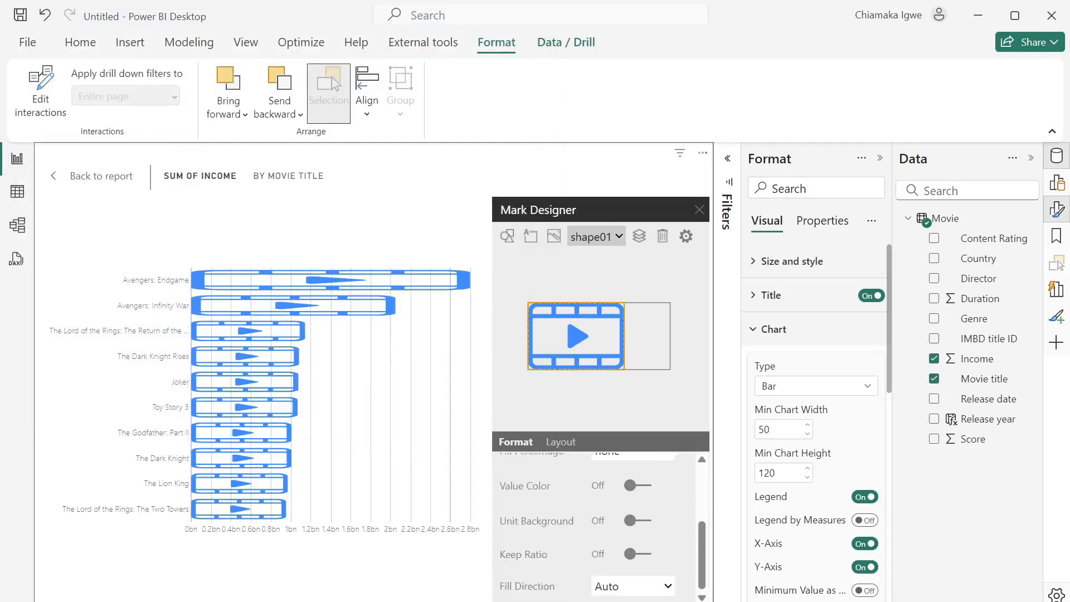
pyautogui.scroll(3, 628, 505)
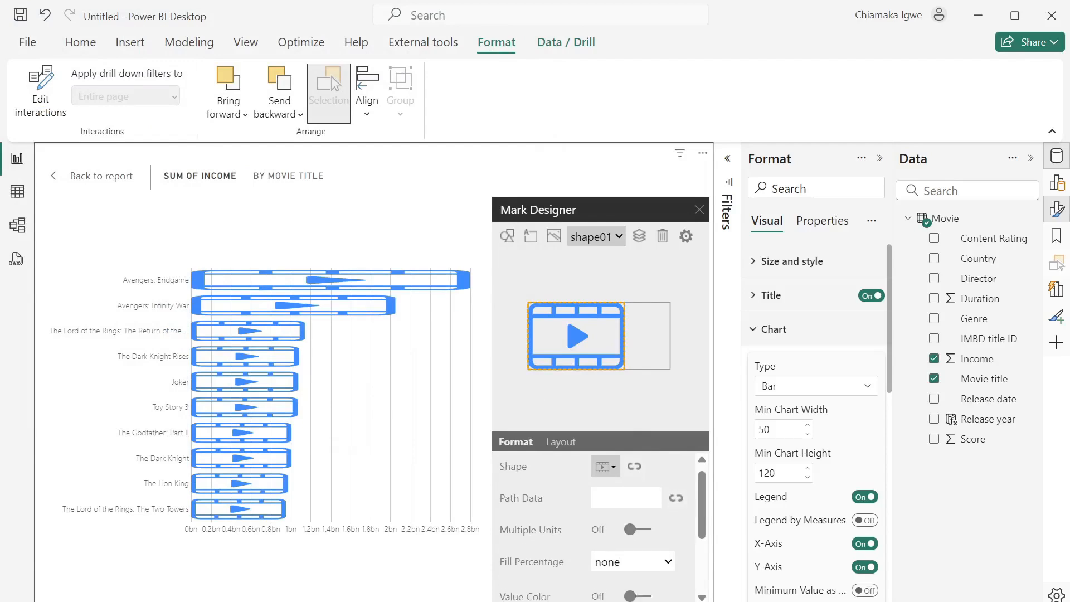
pyautogui.scroll(-1, 624, 502)
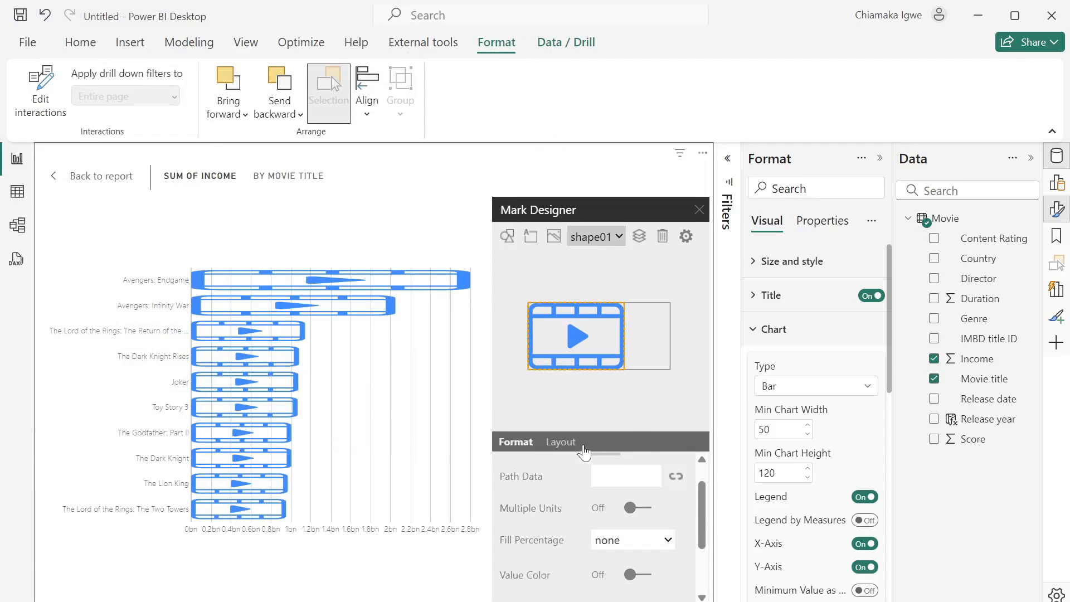
pyautogui.click(641, 575)
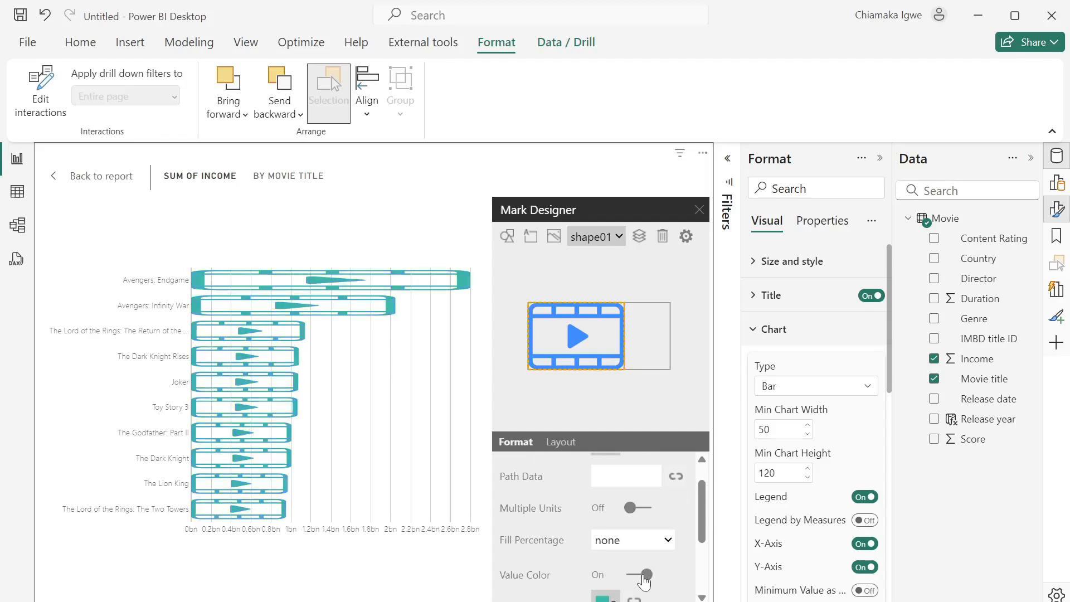
pyautogui.scroll(-2, 636, 577)
pyautogui.click(611, 505)
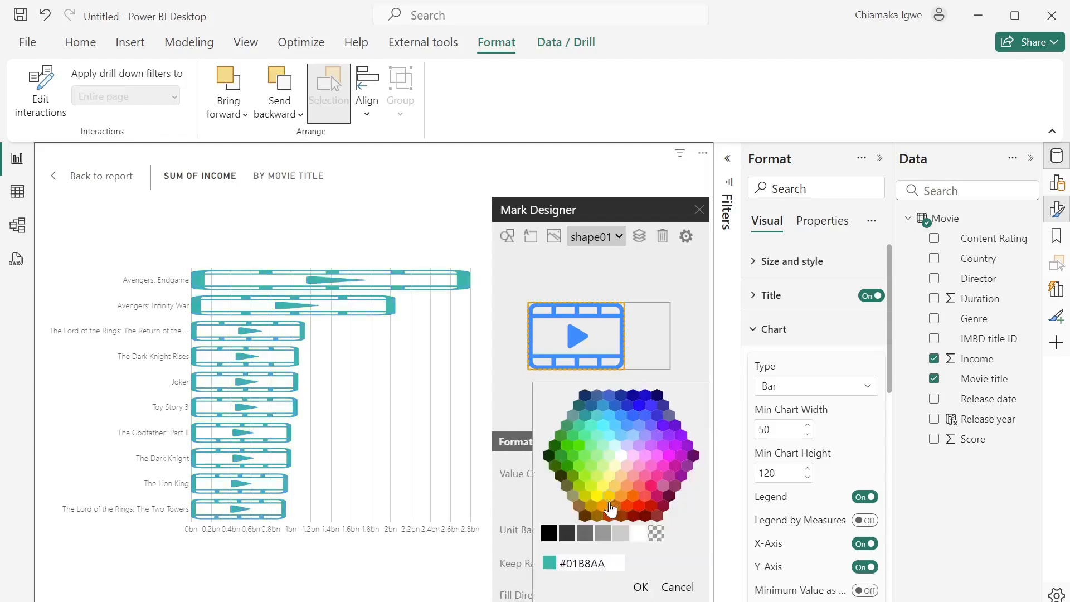
pyautogui.click(609, 563)
pyautogui.press('BackSpace')
pyautogui.press('BackSpace')
pyautogui.press('BackSpace')
pyautogui.write('#F2C811')
pyautogui.click(641, 588)
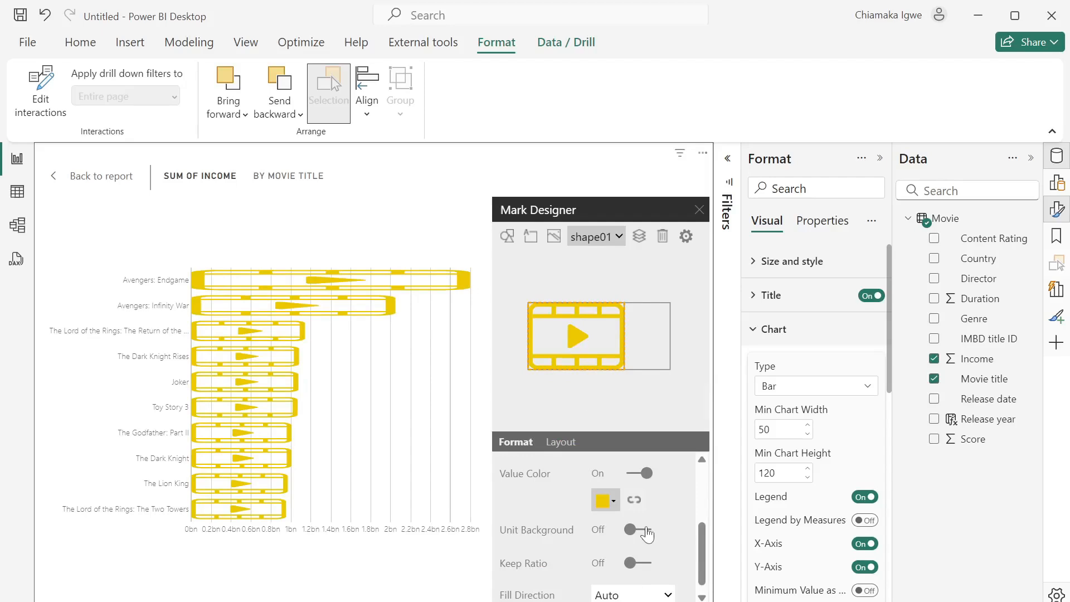
pyautogui.scroll(5, 647, 513)
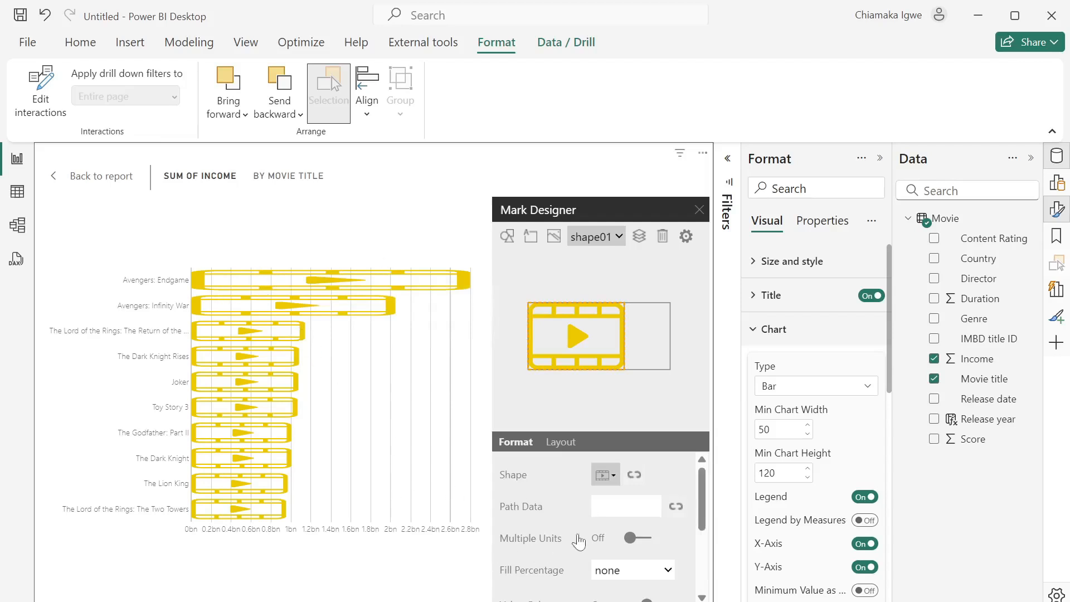
# - Turn on Multiple Units so each bar repeats the film icon, then close Mark Designer
pyautogui.click(637, 538)
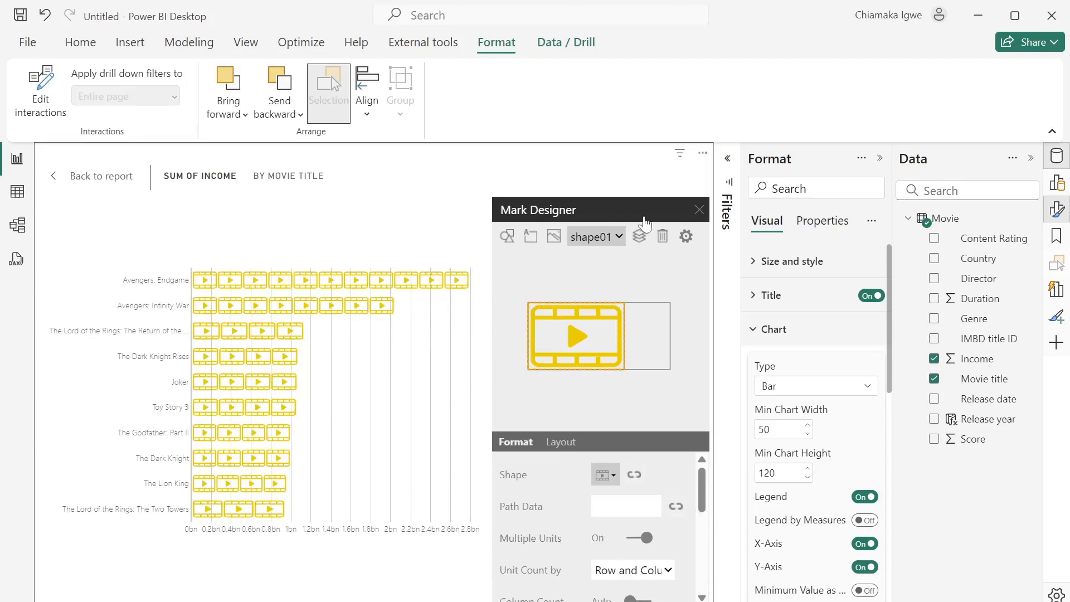
pyautogui.click(699, 210)
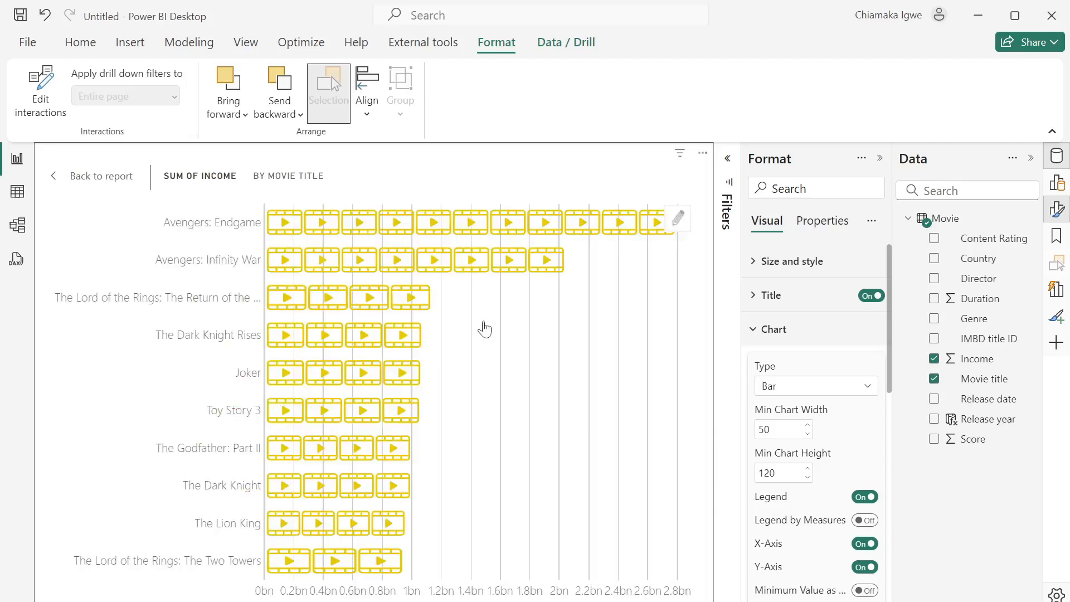
pyautogui.click(756, 262)
# - Back on the report, turn off the chart background and make the axis labels white
pyautogui.click(76, 176)
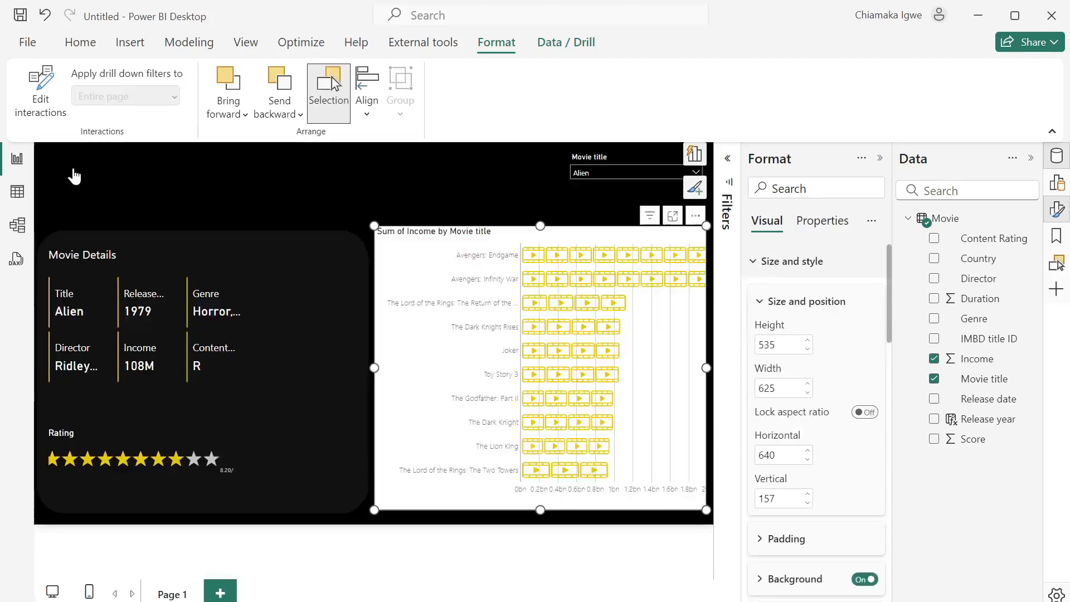
pyautogui.click(865, 581)
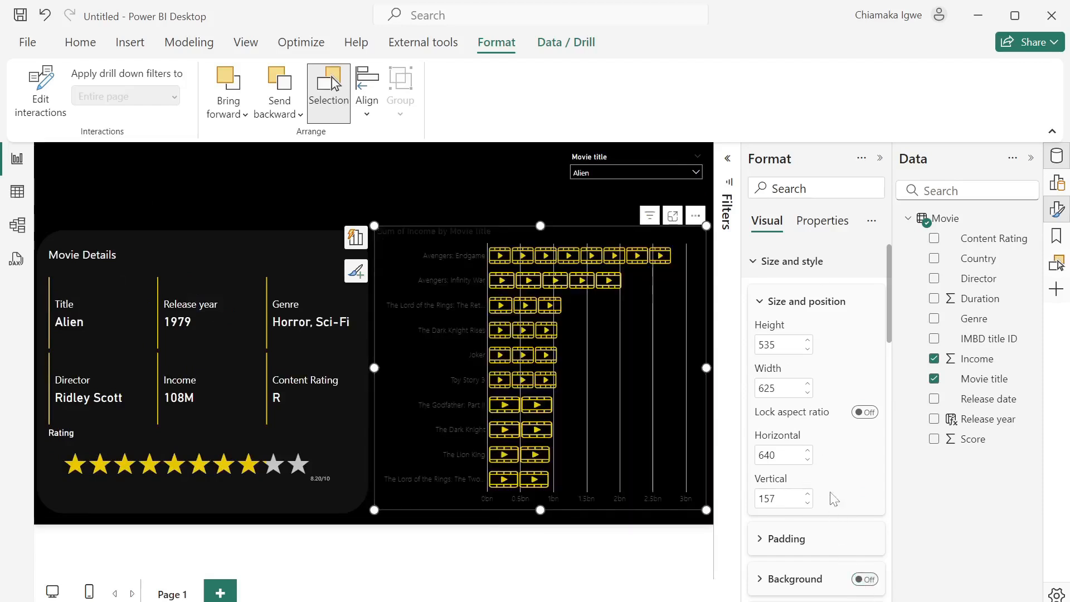
pyautogui.scroll(-8, 829, 497)
pyautogui.scroll(-5, 835, 499)
pyautogui.scroll(1, 835, 499)
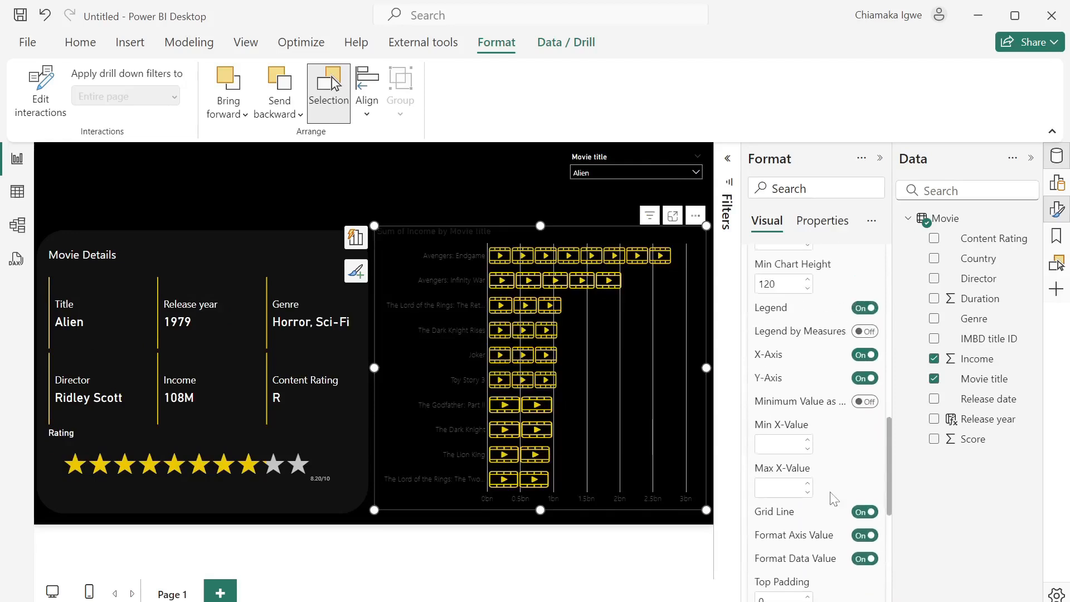
pyautogui.scroll(-6, 822, 470)
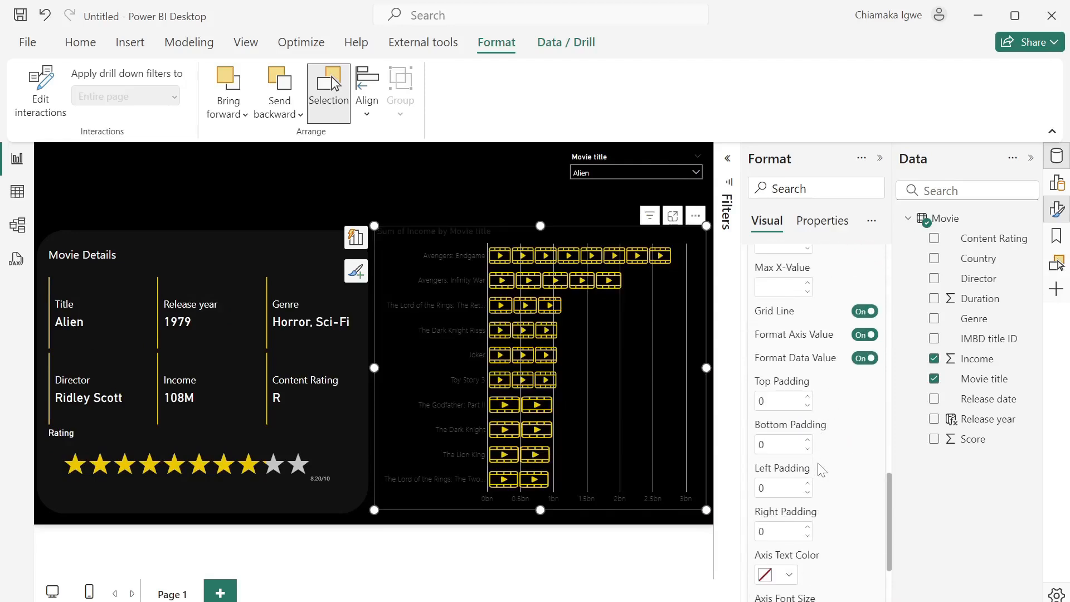
pyautogui.click(783, 472)
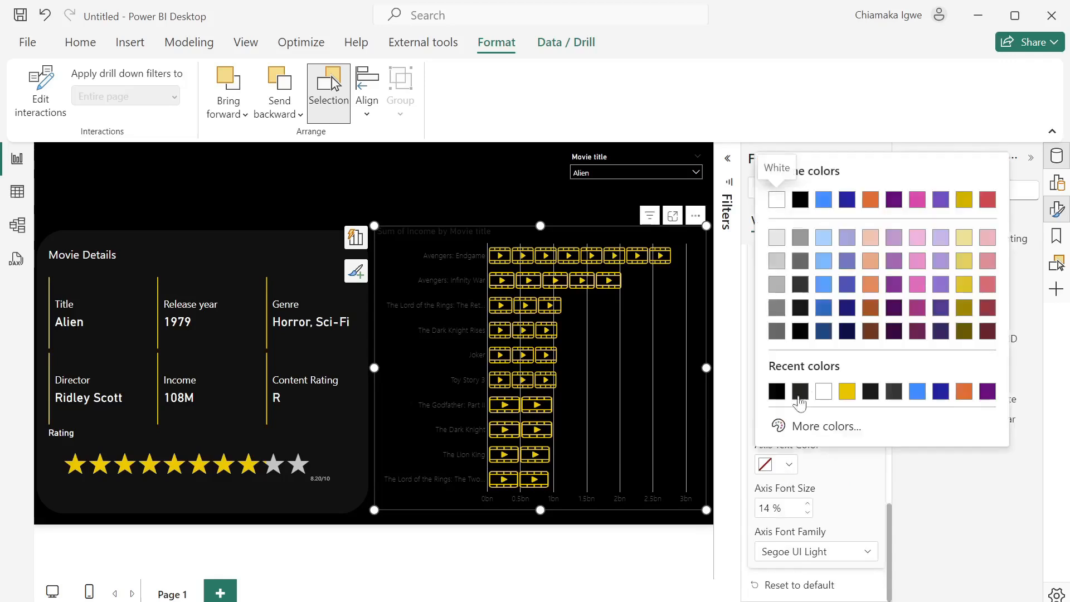
pyautogui.click(824, 393)
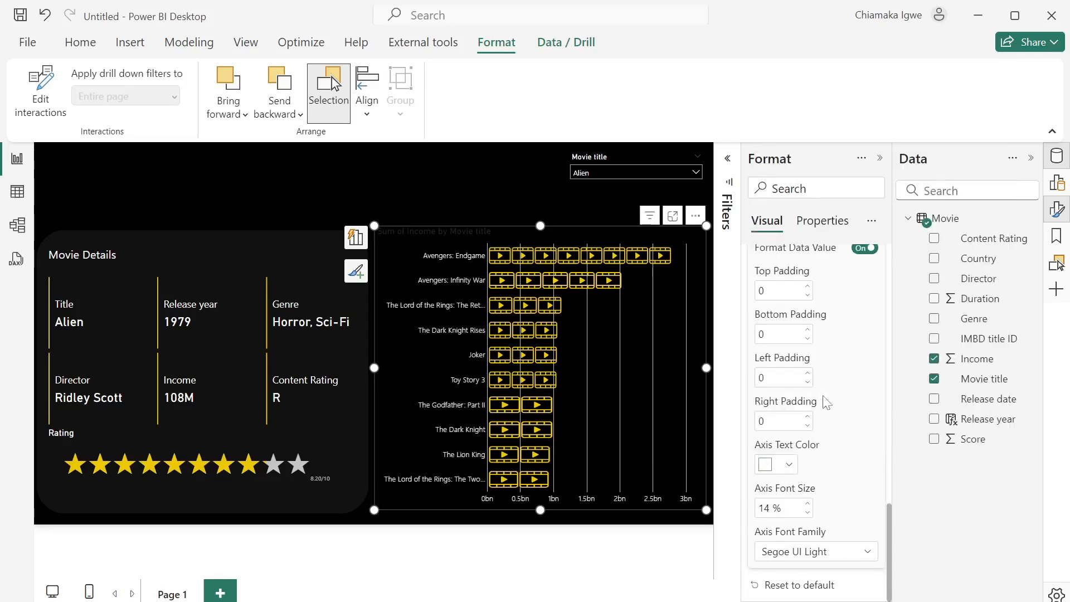
# - Set the chart title's text colour to white
pyautogui.scroll(7, 823, 462)
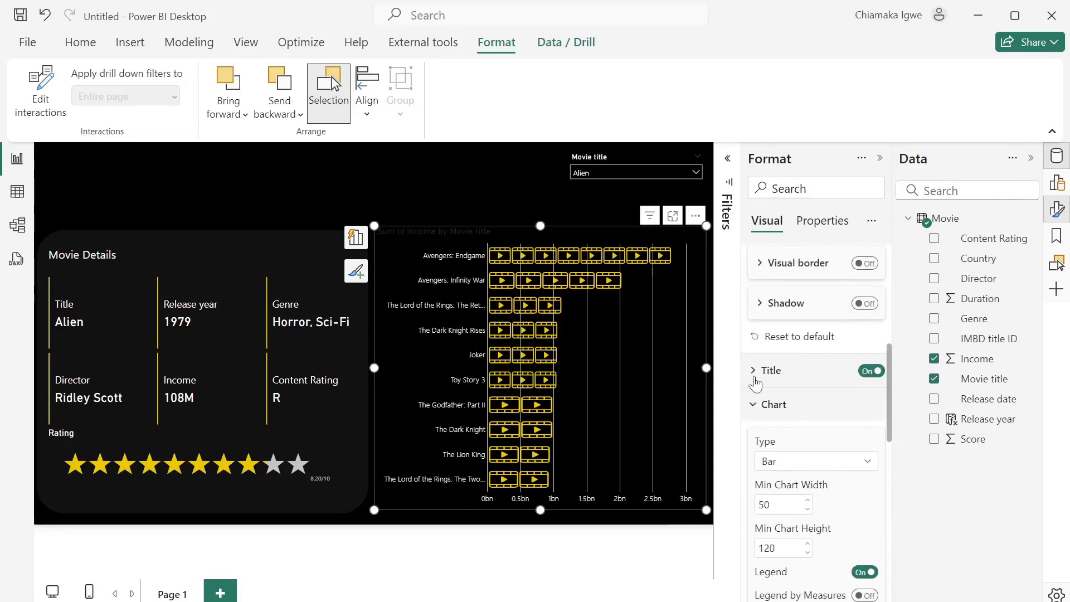
pyautogui.click(756, 372)
pyautogui.scroll(-2, 796, 554)
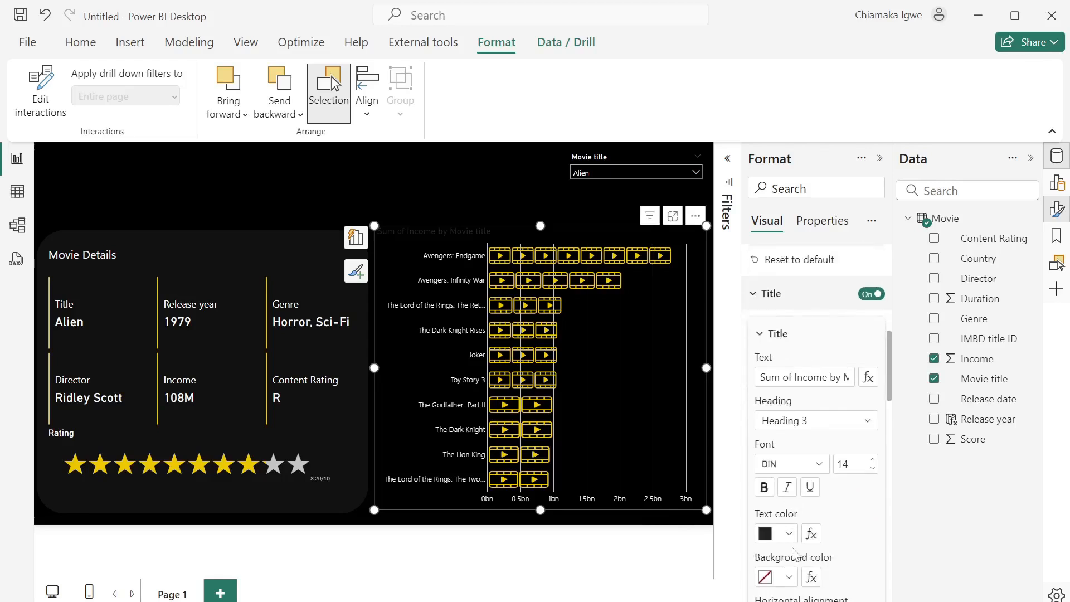
pyautogui.click(789, 534)
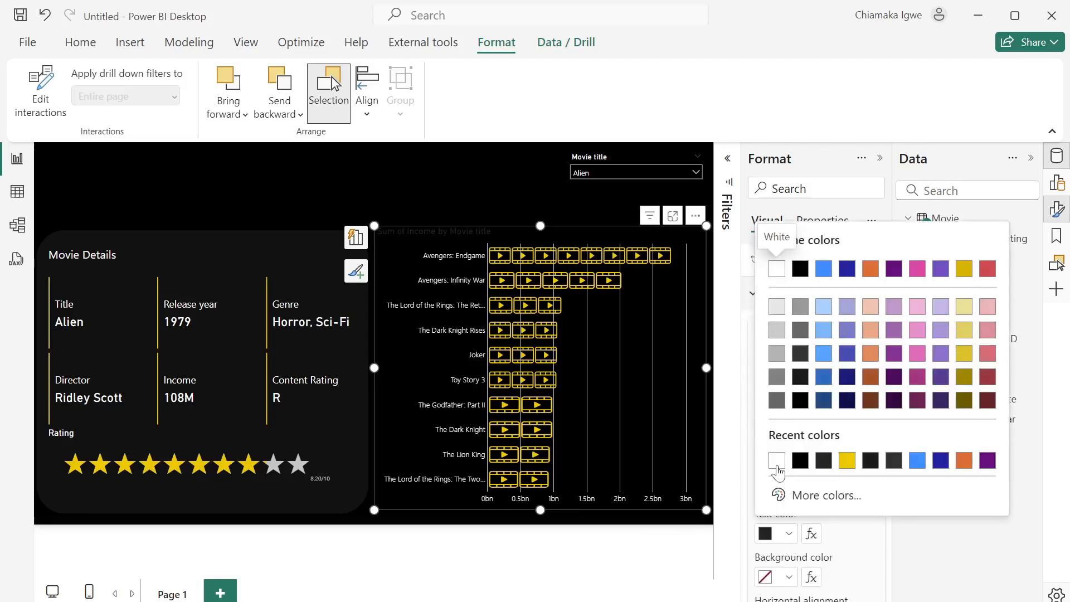
pyautogui.click(778, 461)
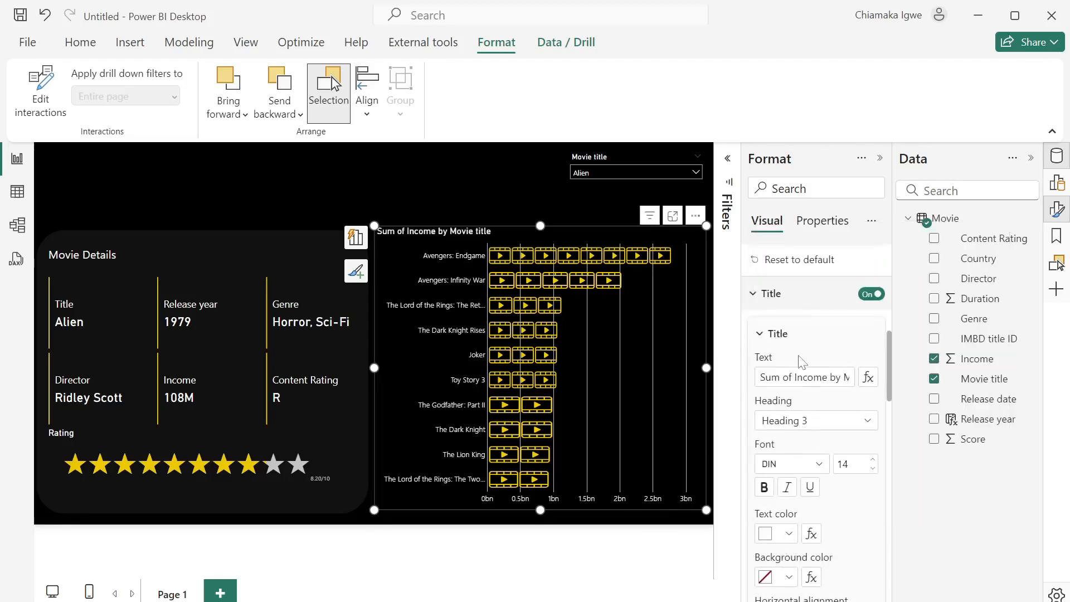
pyautogui.scroll(1, 801, 361)
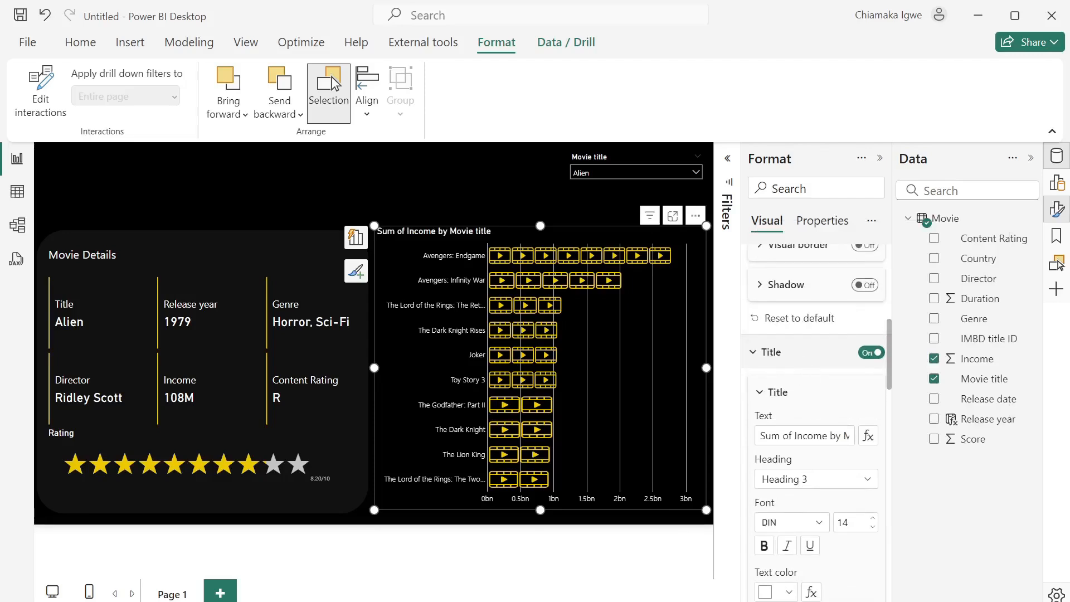
# - Retitle the chart '10 Highest Grossing Movies' and lower its top edge slightly
pyautogui.moveTo(813, 435); pyautogui.dragTo(868, 429)
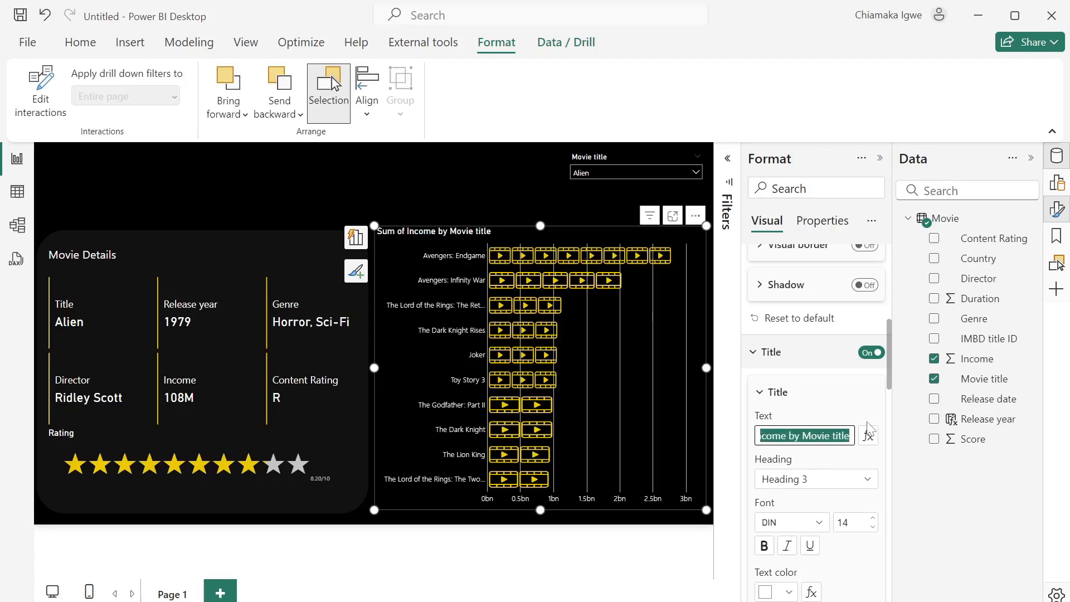
pyautogui.write('10 Highes')
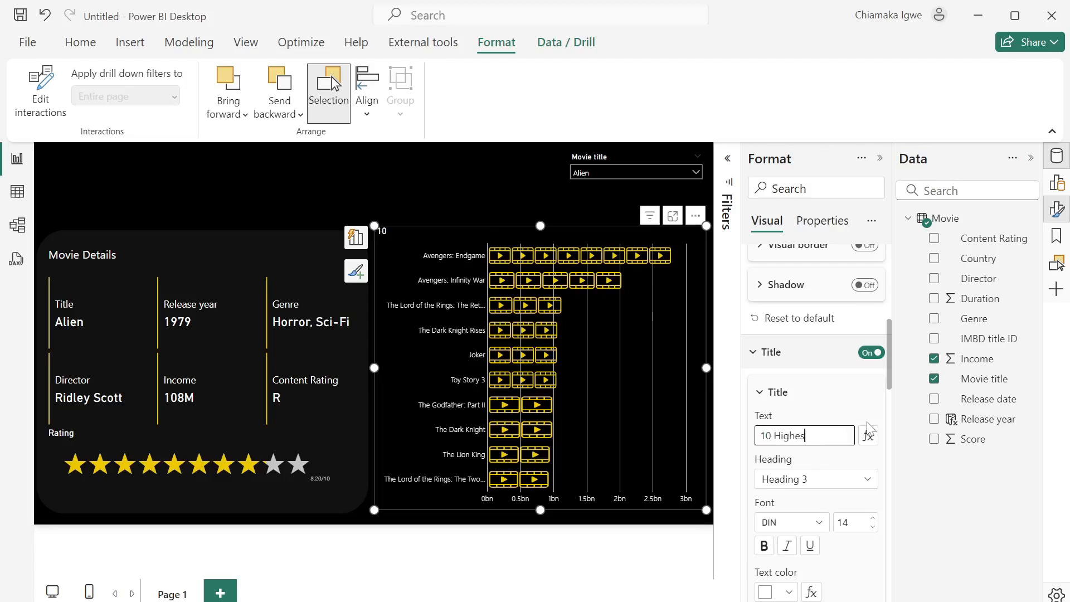
pyautogui.write('t Grossing Movies')
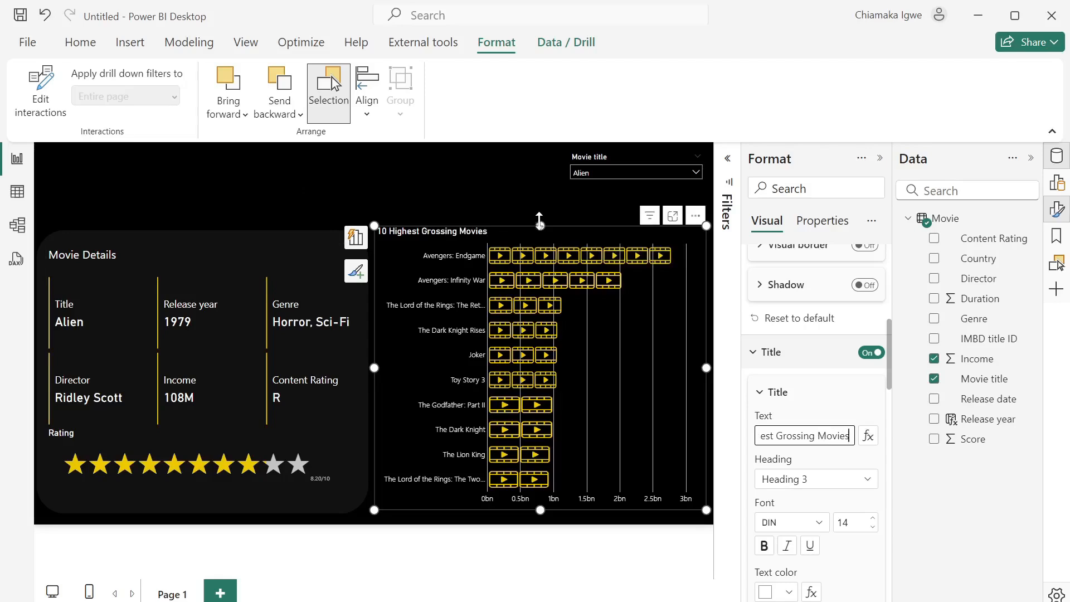
pyautogui.moveTo(540, 227); pyautogui.dragTo(541, 231)
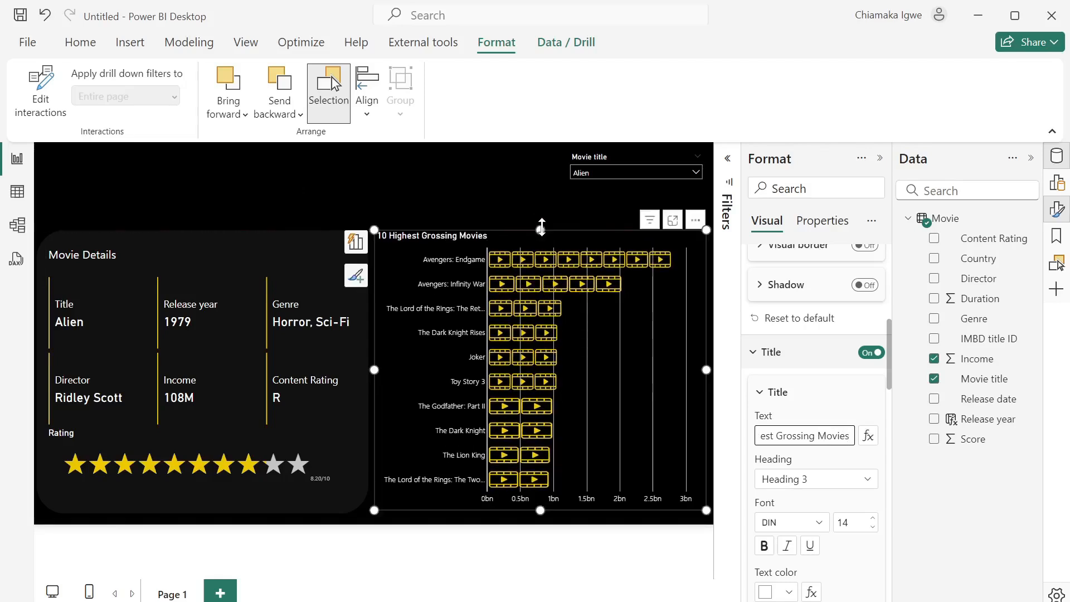
# - Insert the movie-recorder-svgrepo-com (2) image from Downloads into the report
pyautogui.click(296, 205)
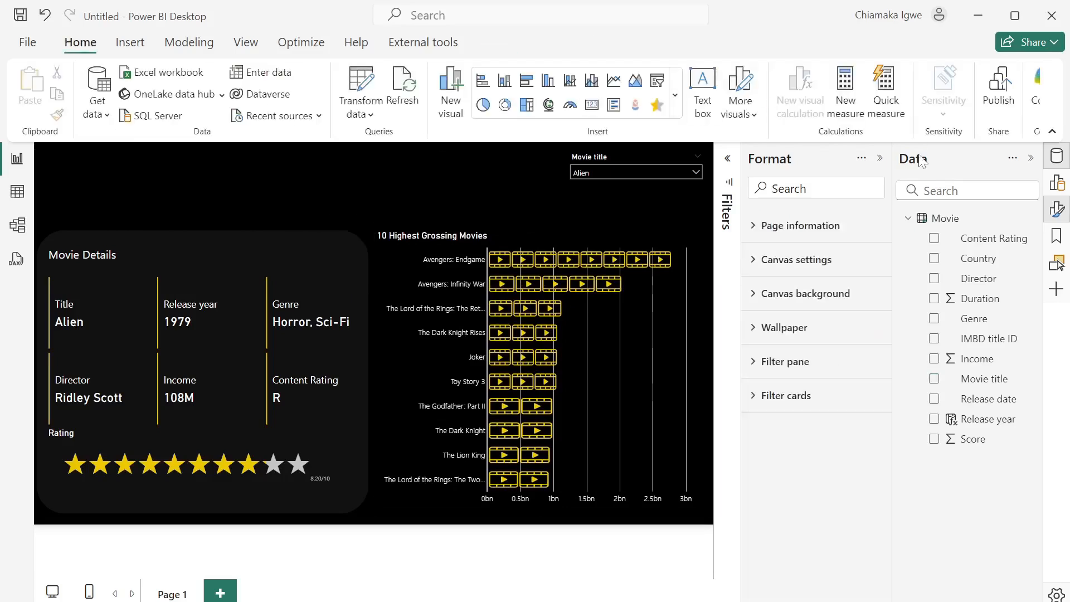
pyautogui.click(880, 162)
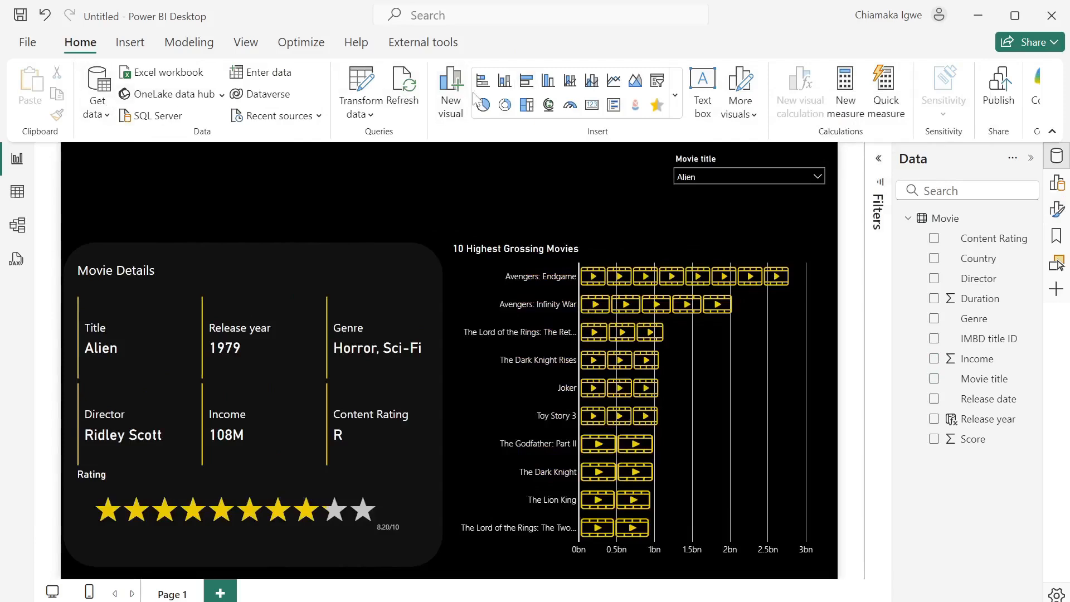
pyautogui.click(131, 45)
pyautogui.click(845, 100)
pyautogui.click(49, 254)
pyautogui.click(264, 158)
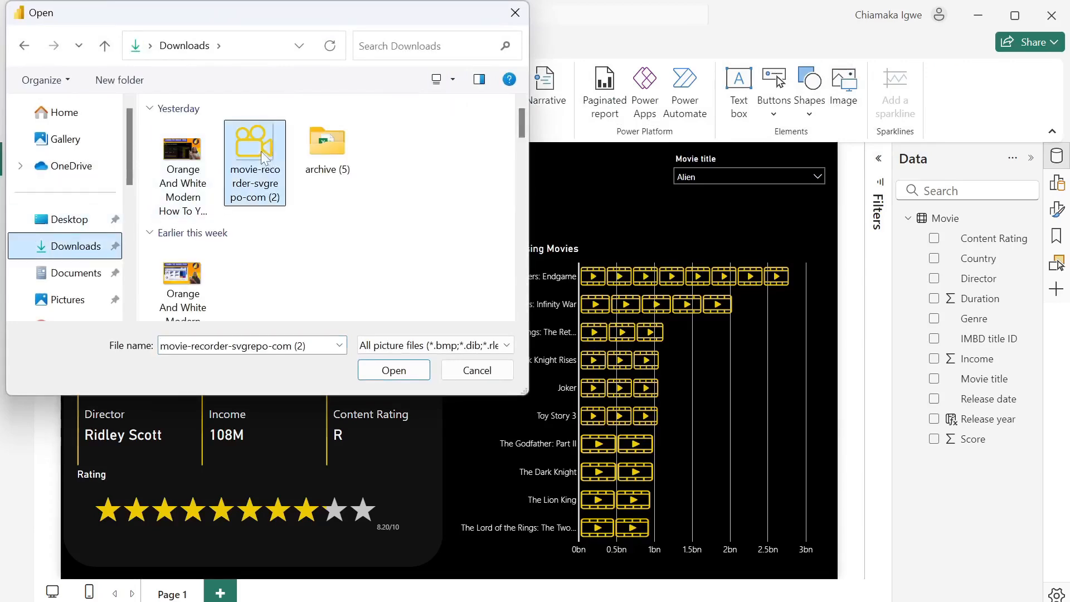
pyautogui.click(406, 372)
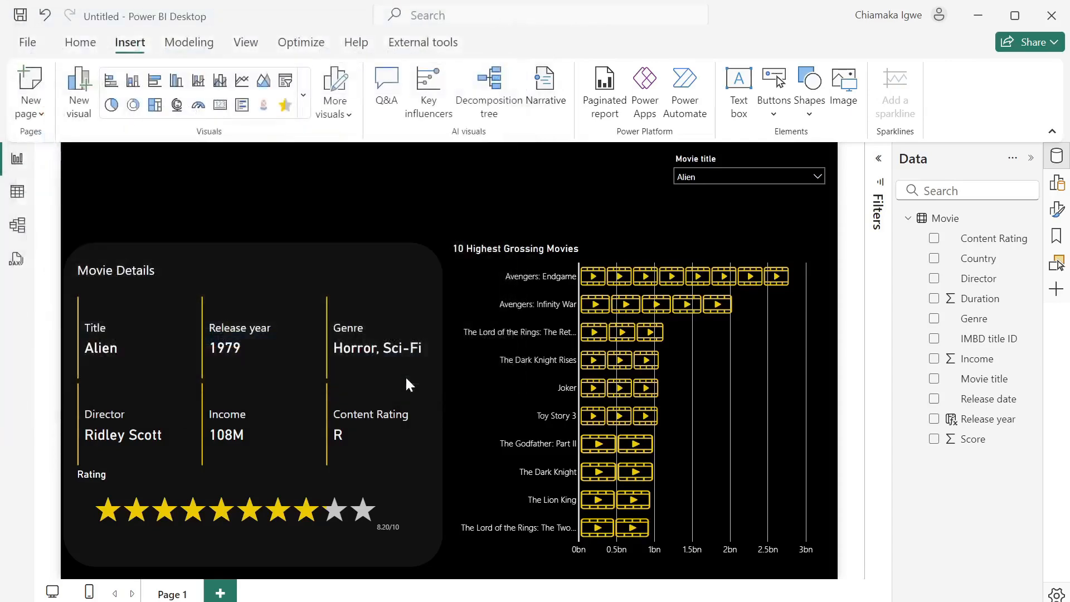
# - Shrink the camera logo to a small top-left size and add a text box
pyautogui.moveTo(440, 191); pyautogui.dragTo(179, 199)
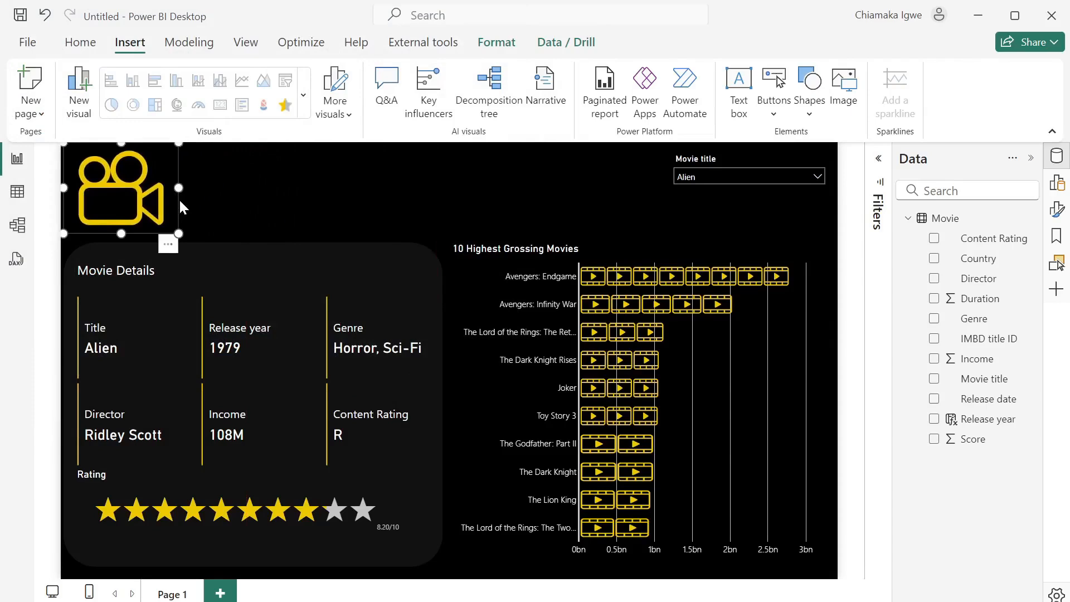
pyautogui.click(226, 199)
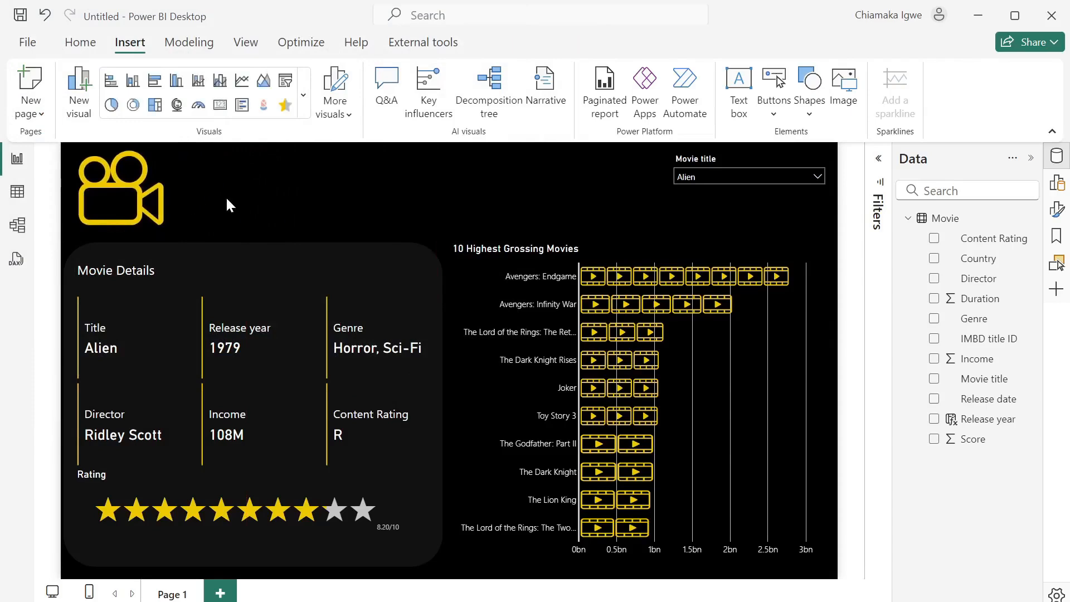
pyautogui.click(729, 110)
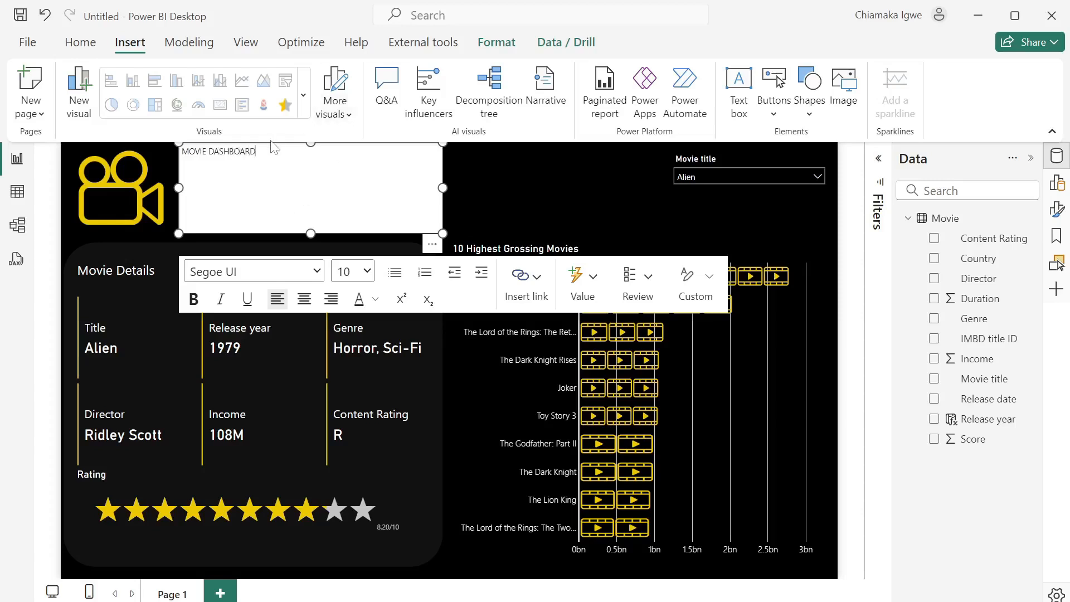
# - Make the MOVIE DASHBOARD text 36 pt and white, widening the box to one line
pyautogui.moveTo(256, 151); pyautogui.dragTo(181, 151)
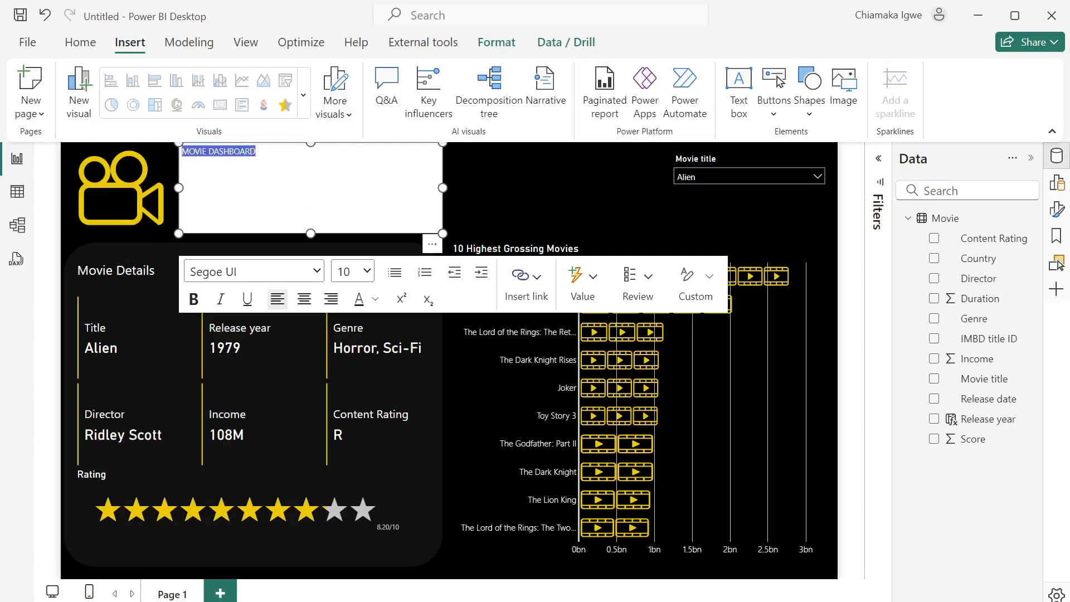
pyautogui.click(362, 272)
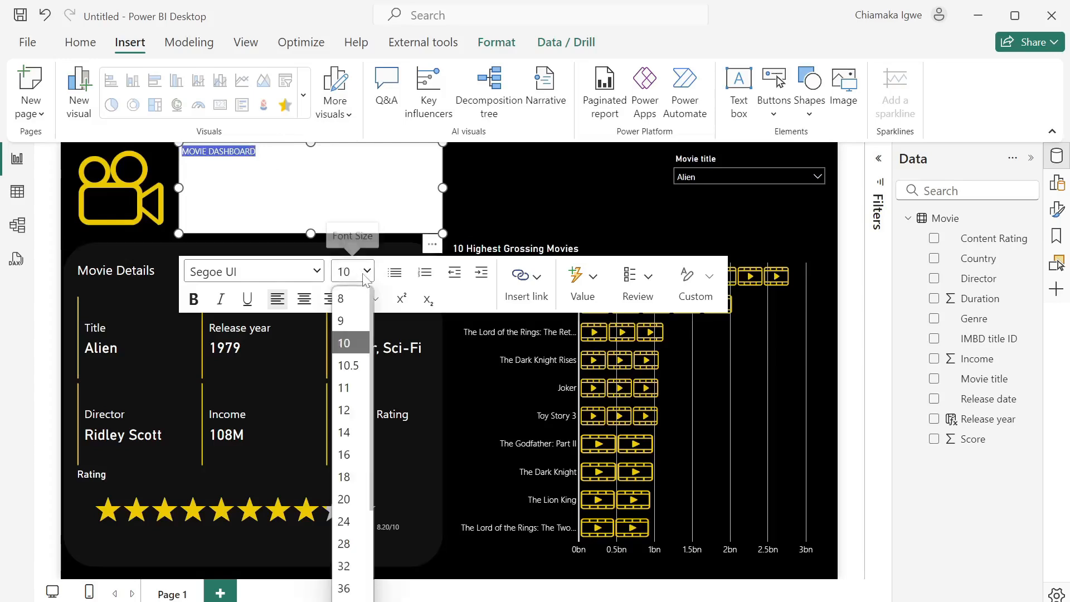
pyautogui.click(349, 588)
pyautogui.moveTo(444, 189); pyautogui.dragTo(516, 189)
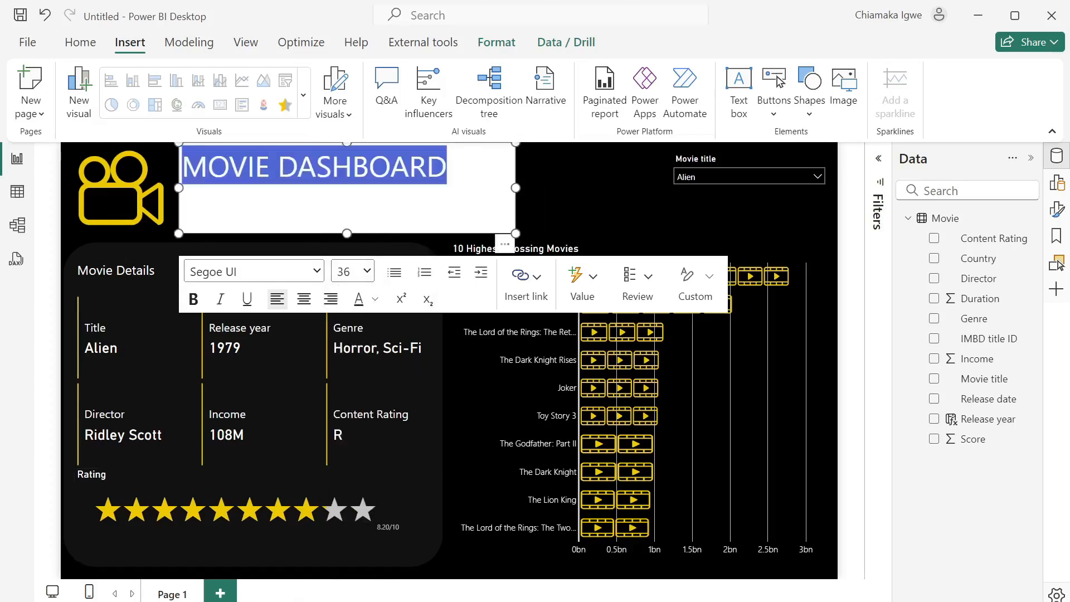
pyautogui.moveTo(514, 145); pyautogui.dragTo(517, 161)
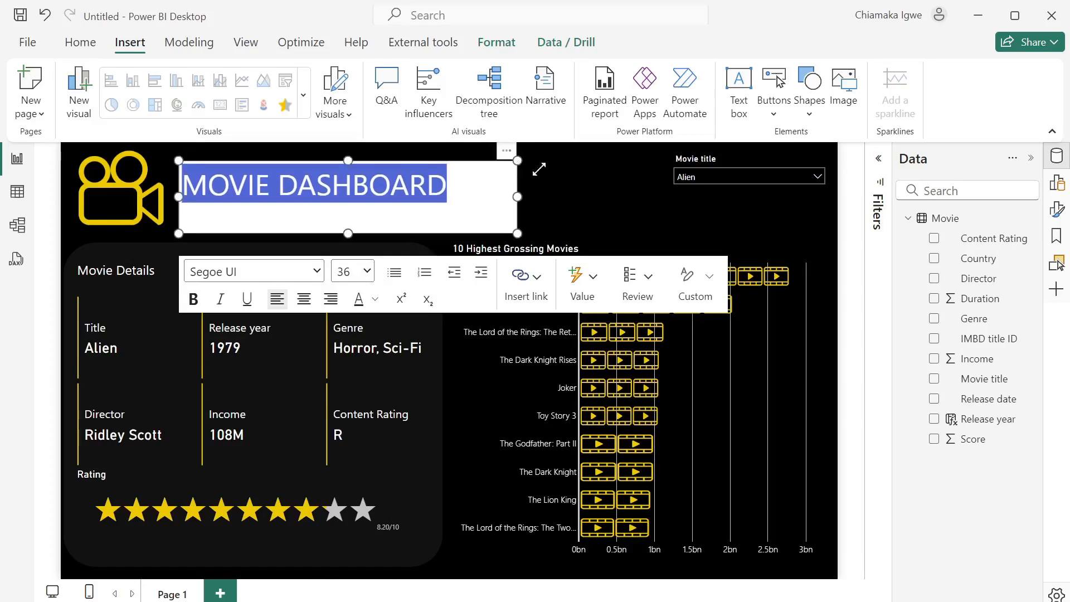
pyautogui.click(376, 299)
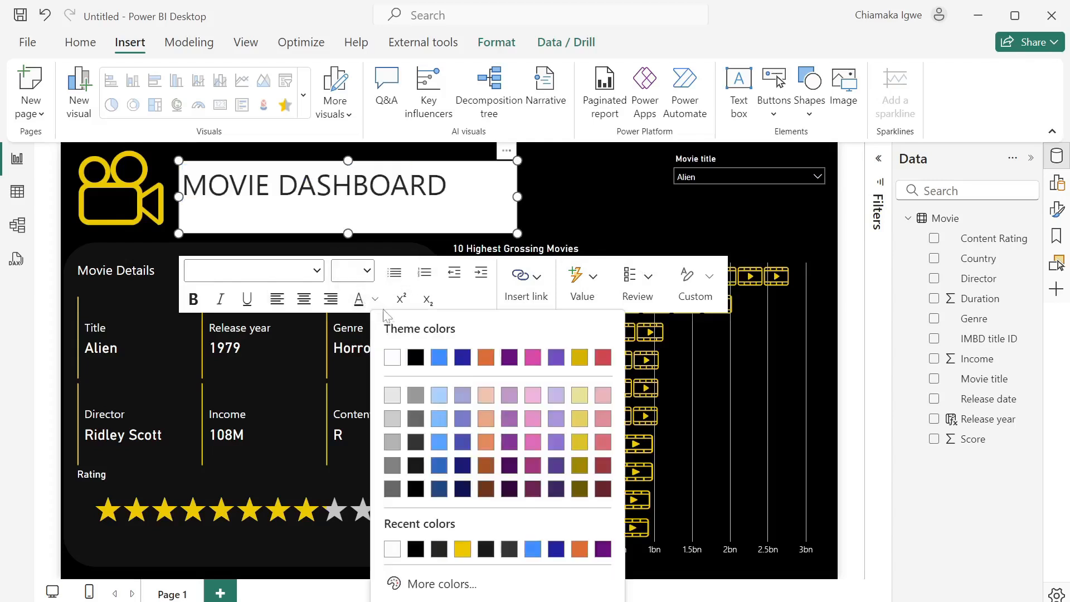
pyautogui.click(392, 353)
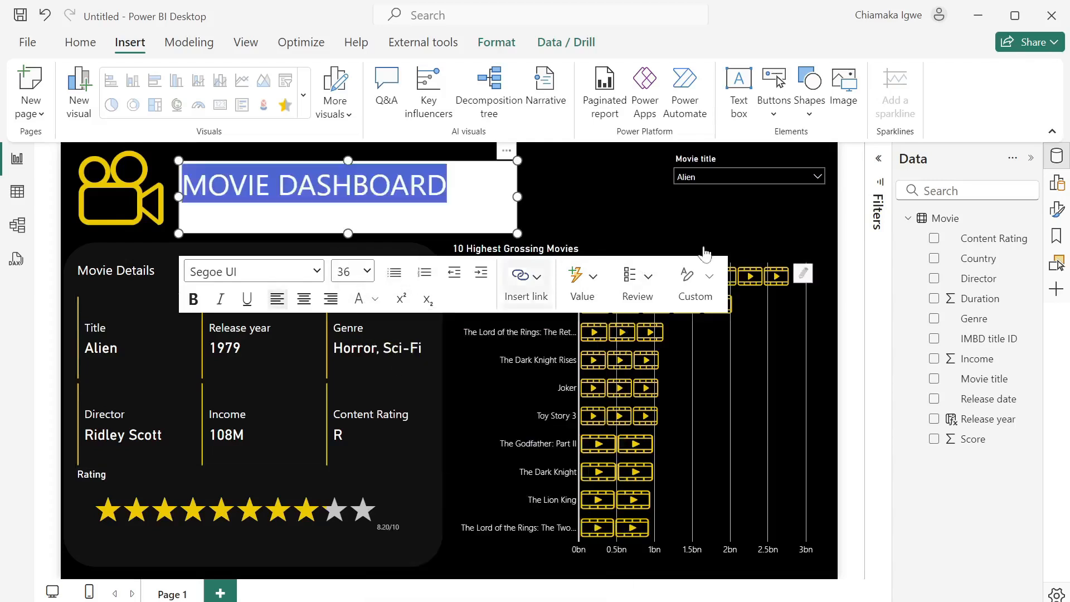
# - Turn off the text box background and collapse the Format and Data panes
pyautogui.click(1058, 213)
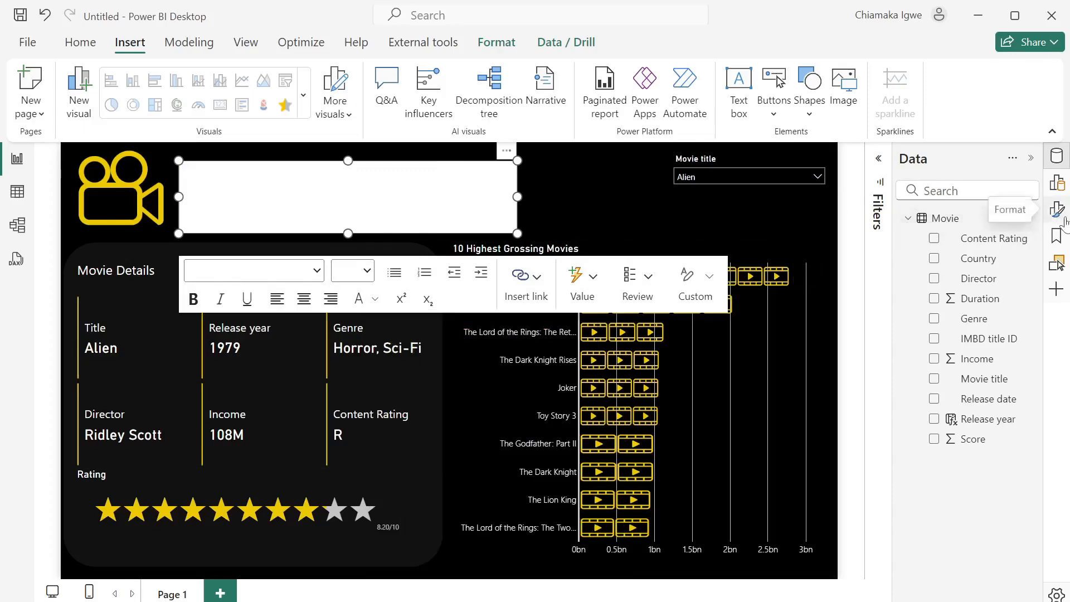
pyautogui.click(1056, 210)
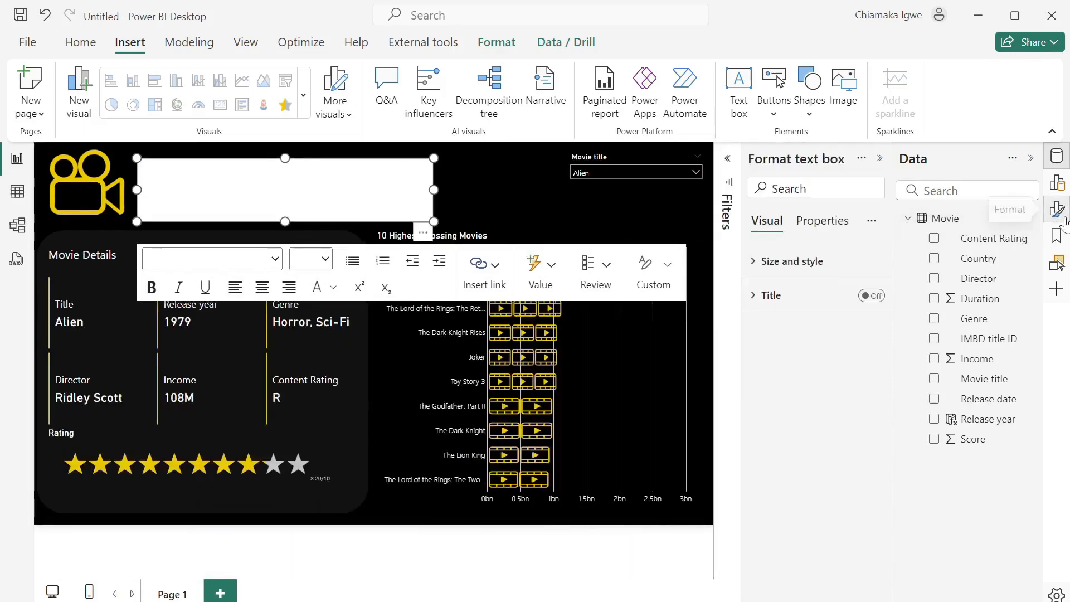
pyautogui.click(761, 262)
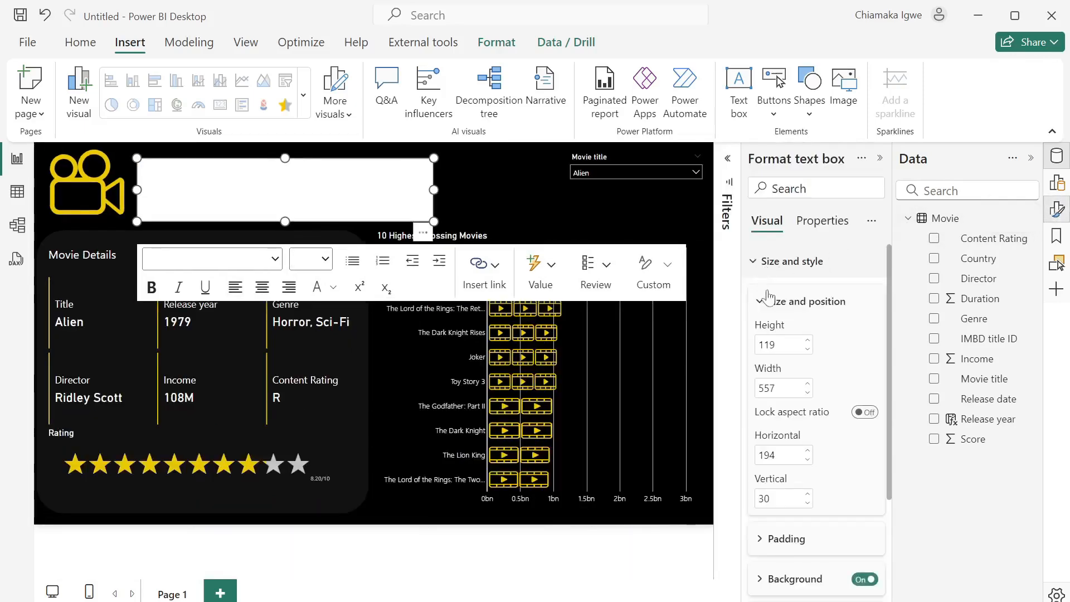
pyautogui.click(861, 581)
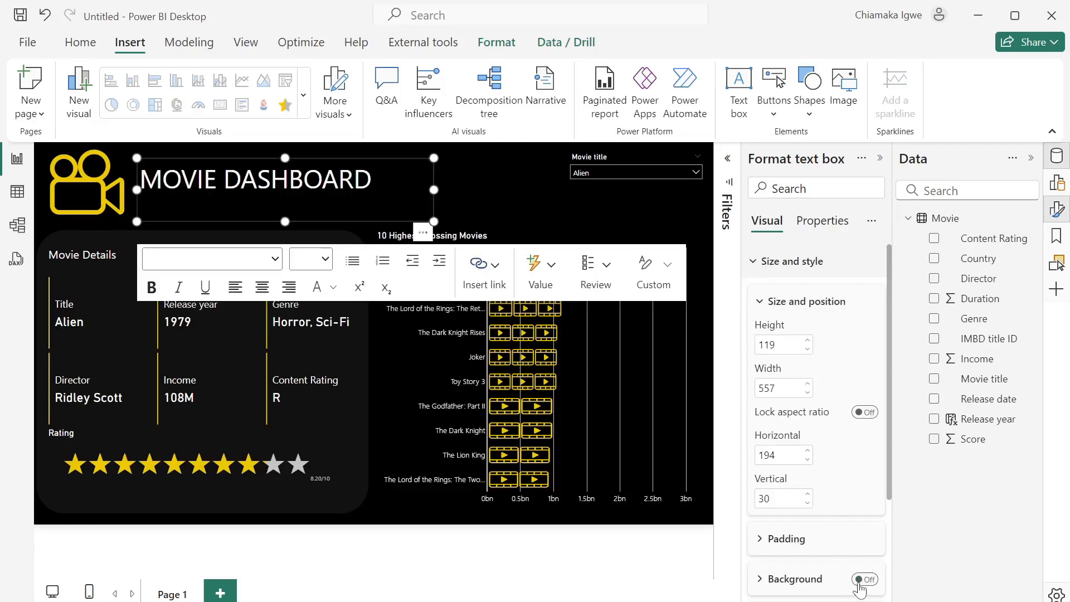
pyautogui.click(879, 158)
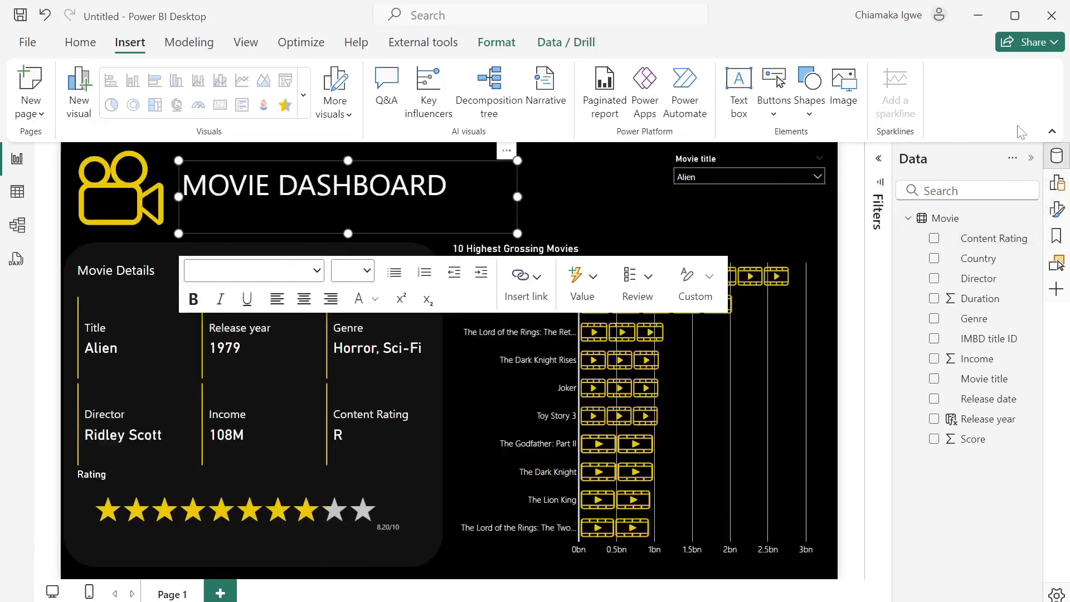
pyautogui.click(1030, 162)
pyautogui.click(684, 192)
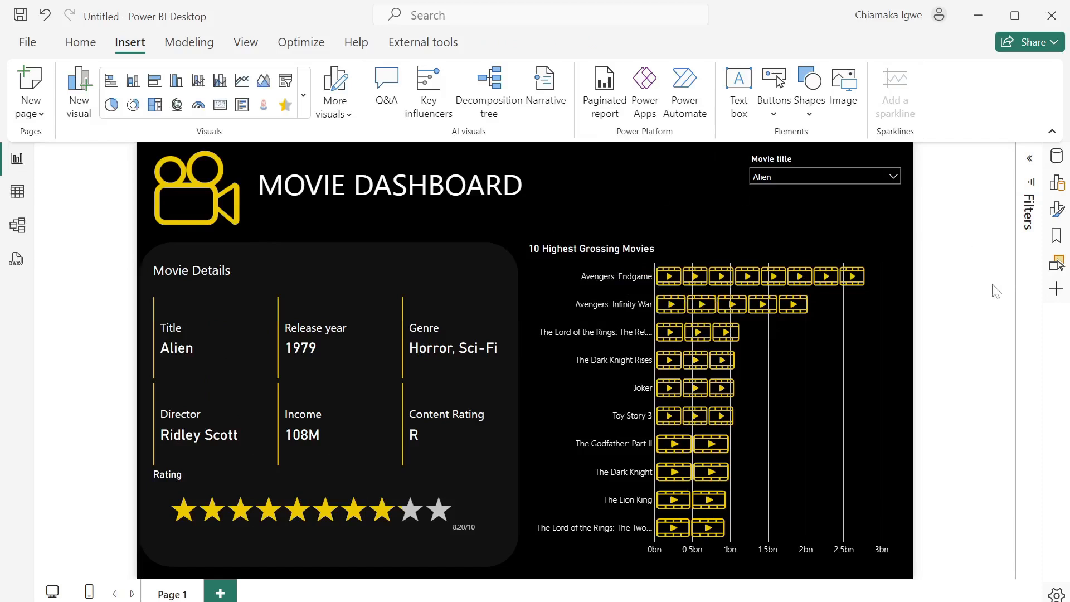
# - Filter the Movie title slicer to American Beauty, then bring OBS to the front
pyautogui.click(814, 180)
pyautogui.scroll(-2, 779, 297)
pyautogui.scroll(-1, 779, 297)
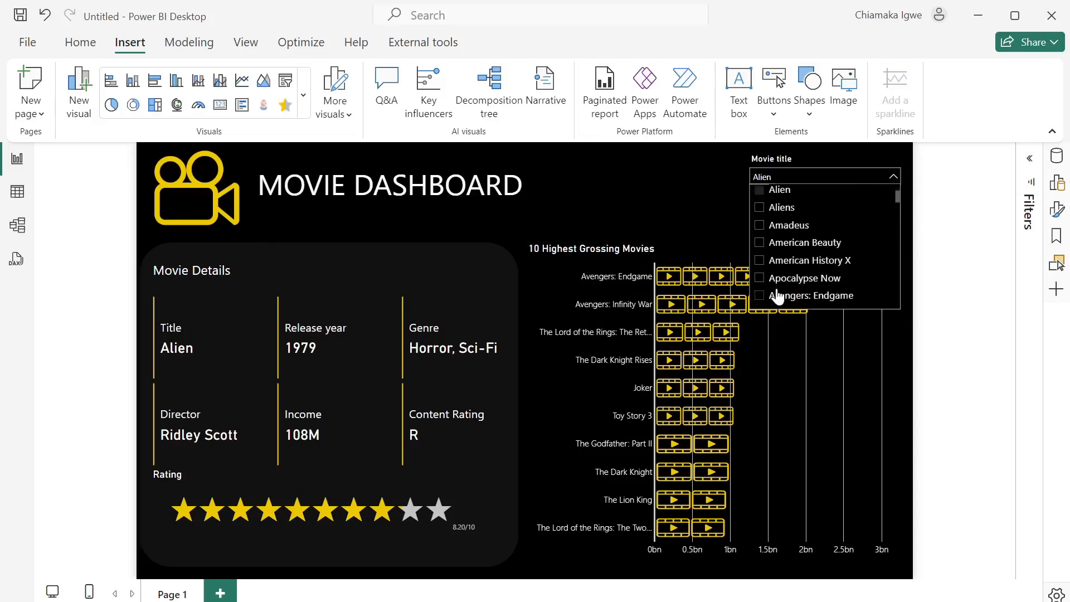
pyautogui.click(759, 244)
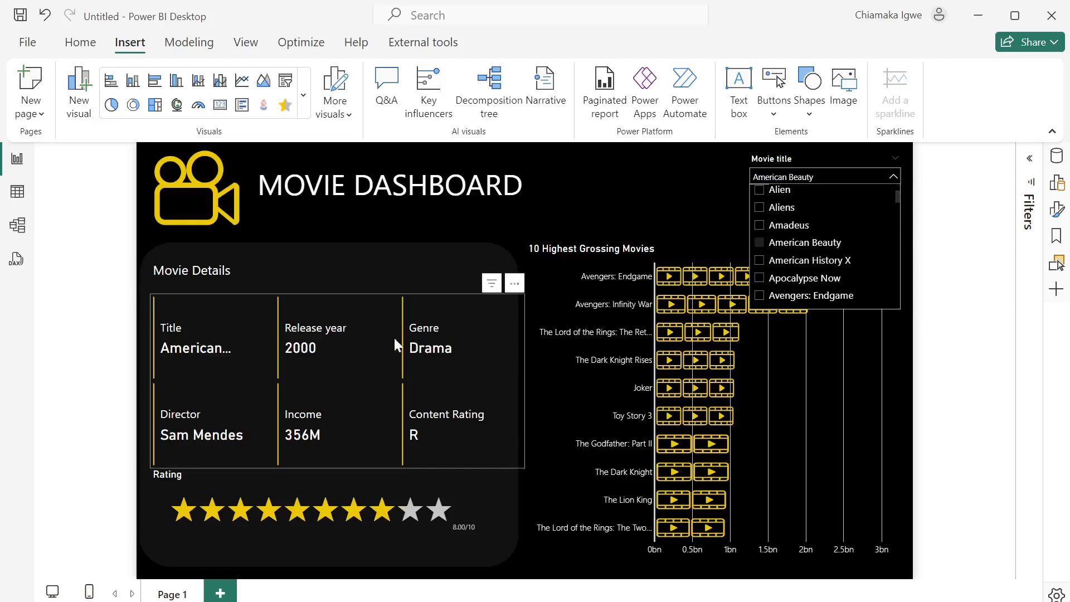
pyautogui.click(678, 200)
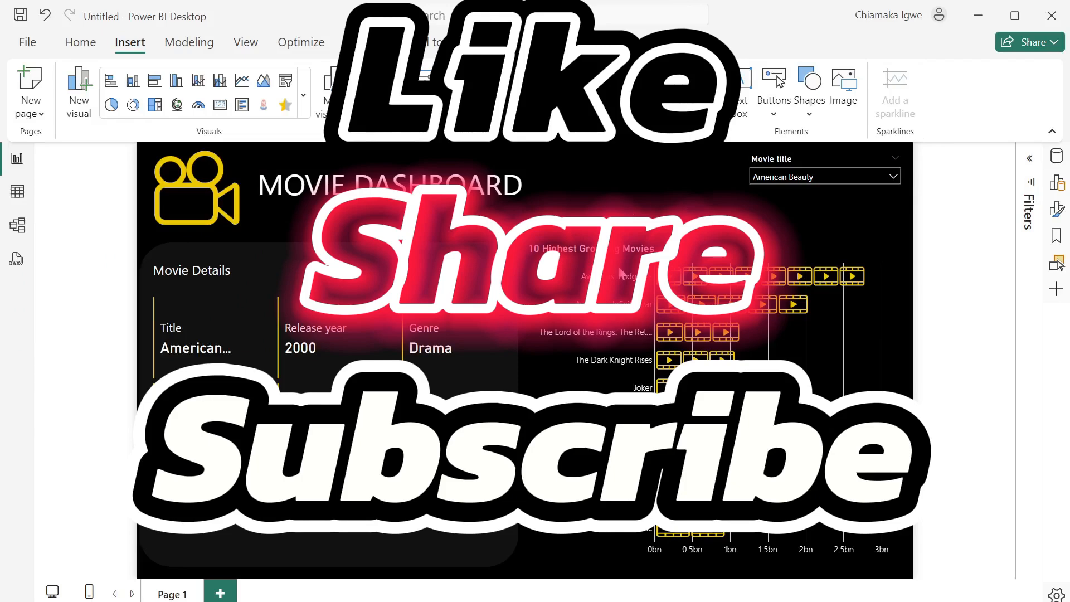
pyautogui.click(656, 600)
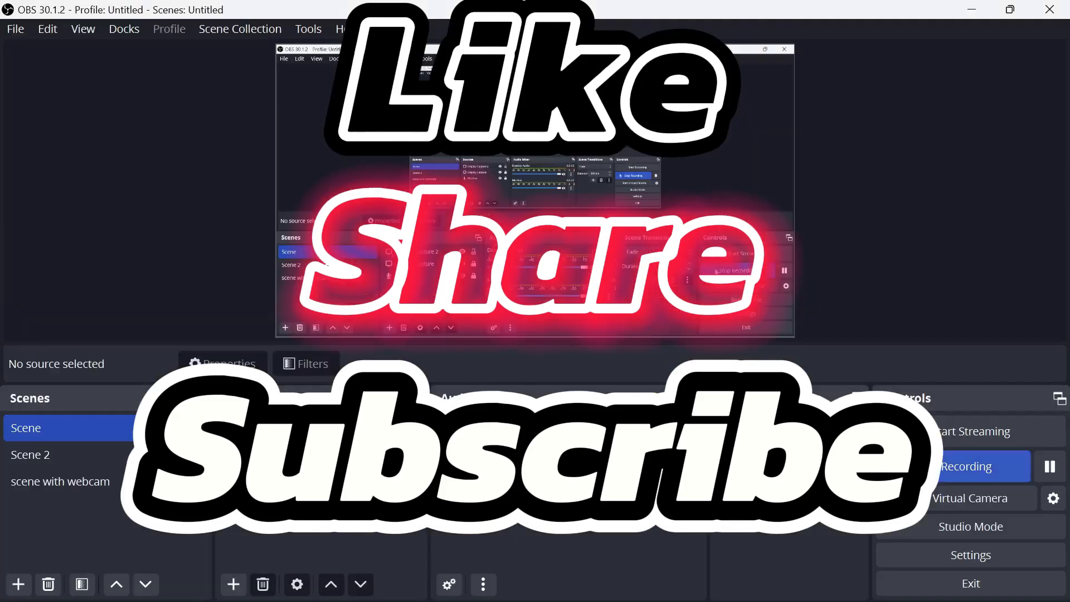